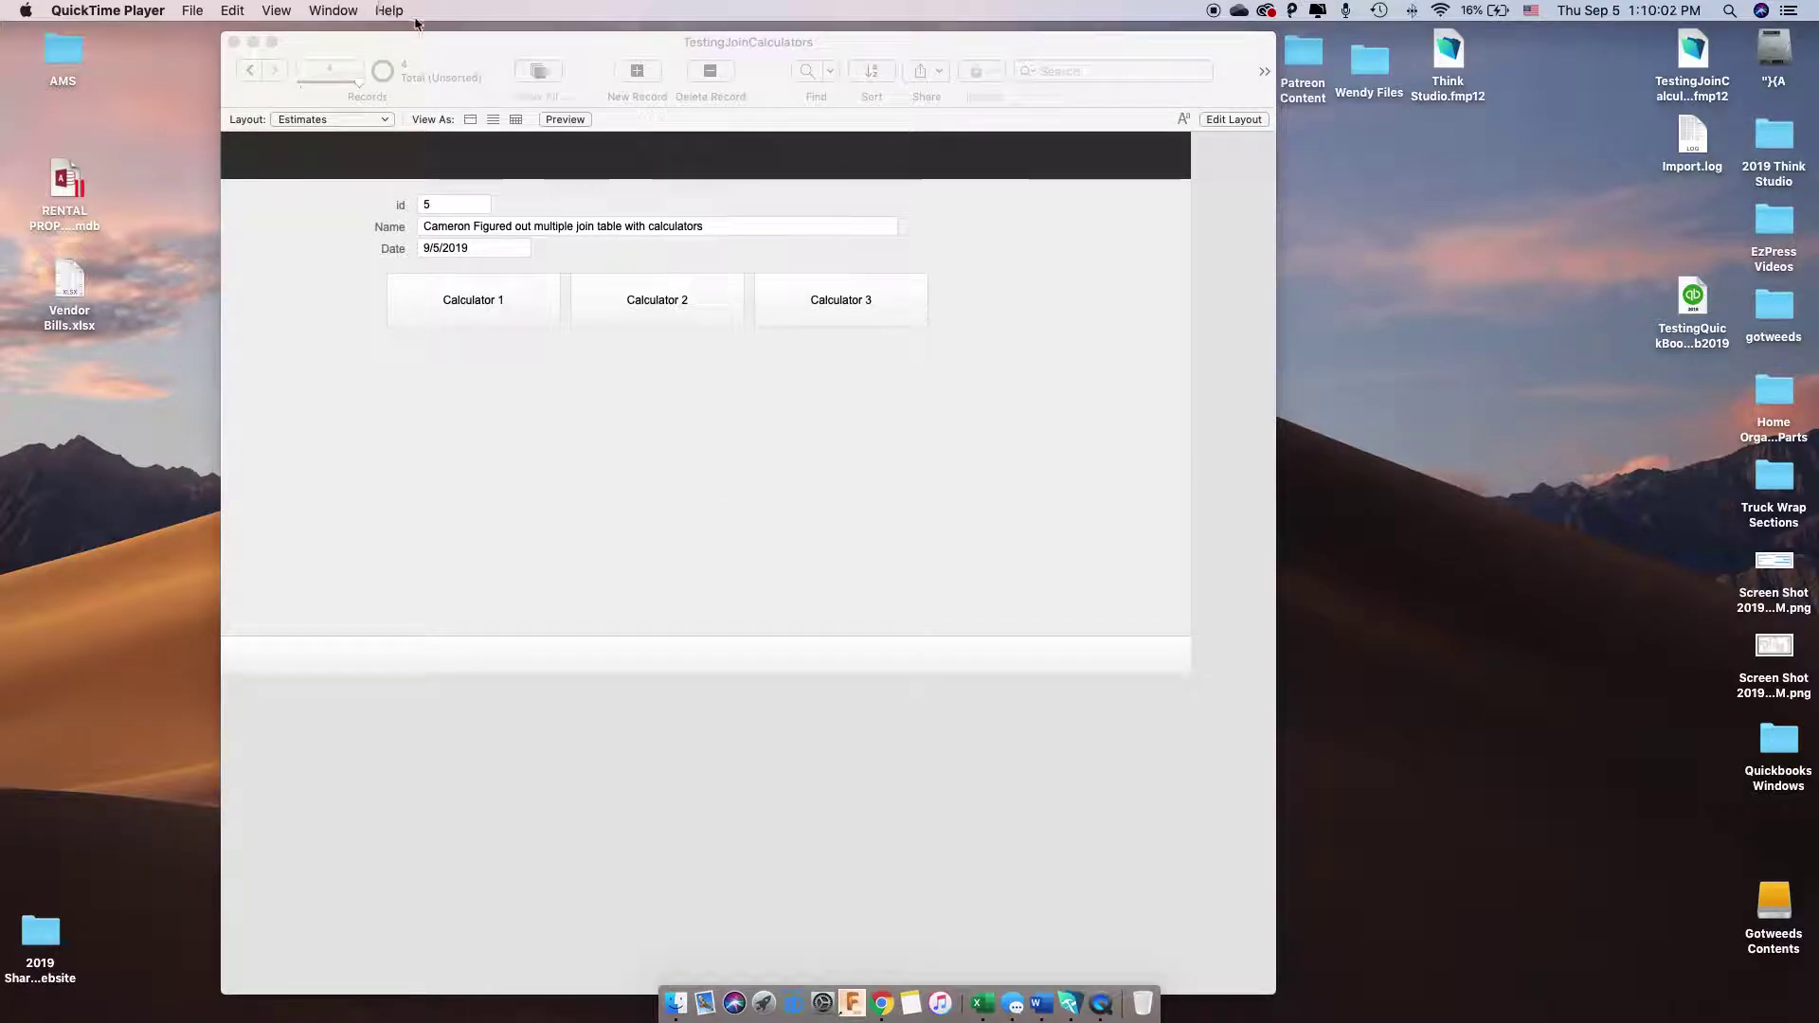
Bring the TestingJoinCalculators window forward and open its Manage Database dialog listing five tables
left_click_drag(461, 42, 439, 39)
left_click(237, 10)
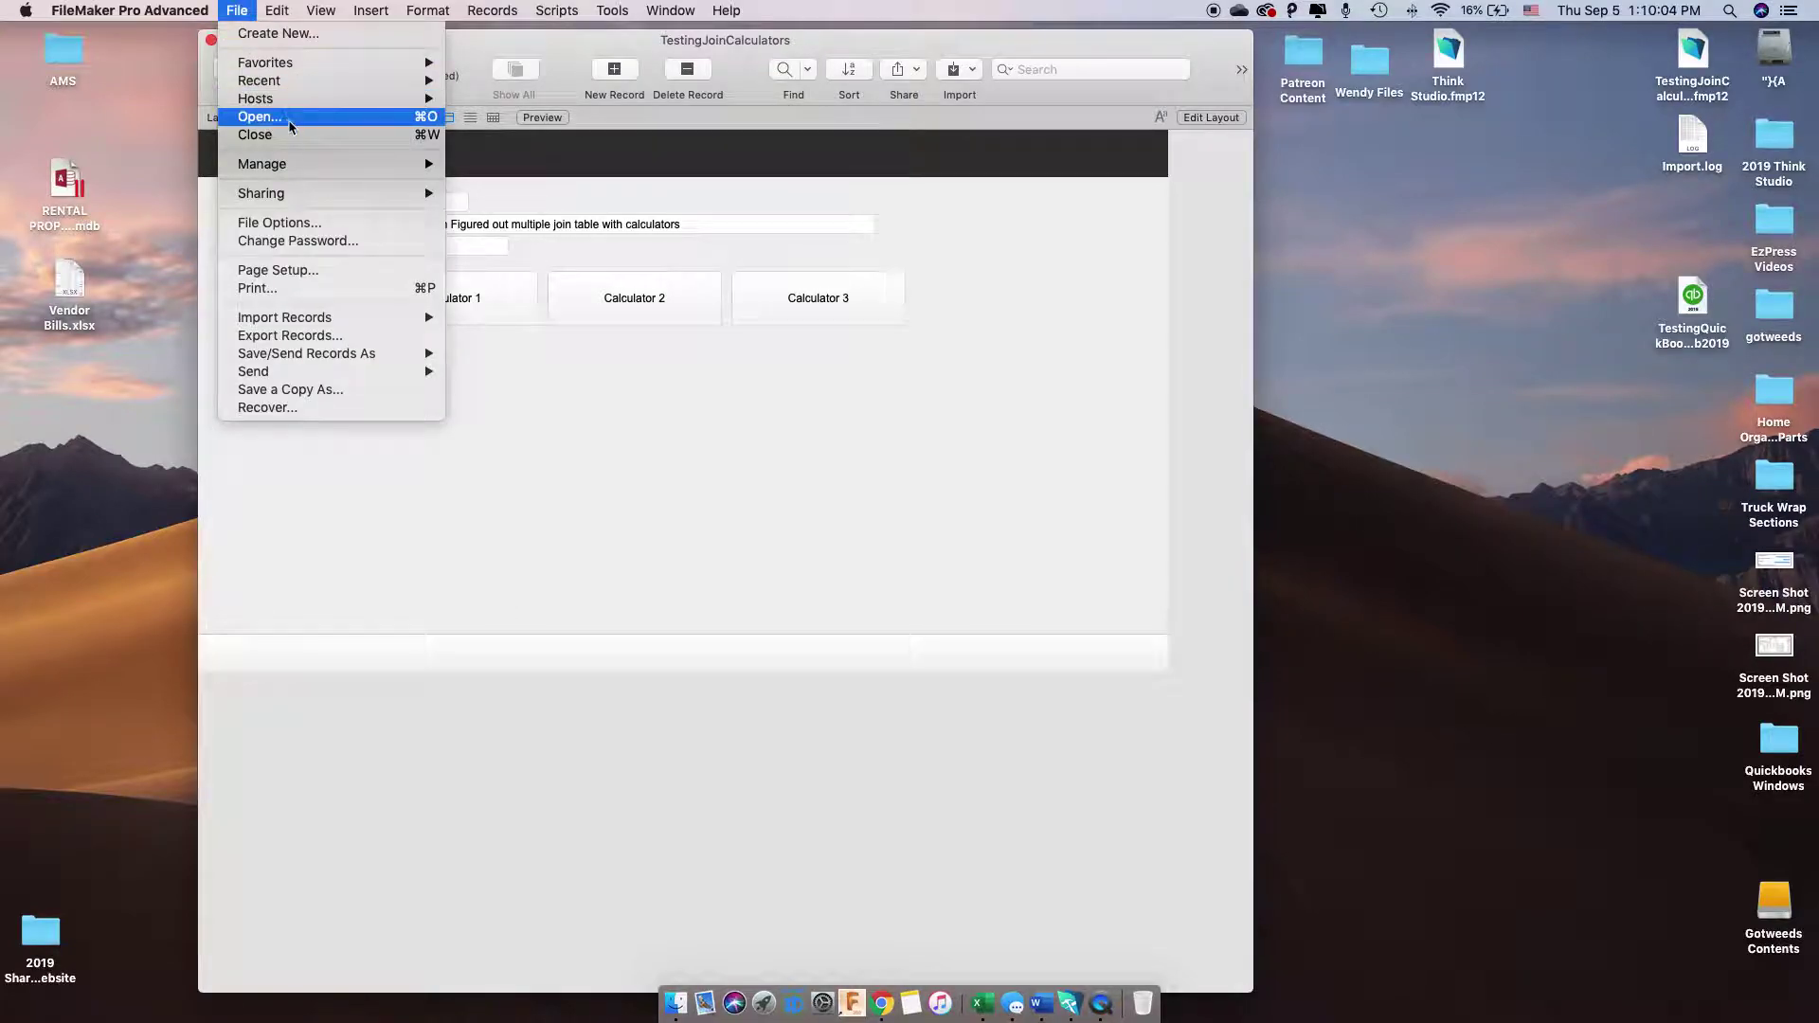
mouse_move(301, 165)
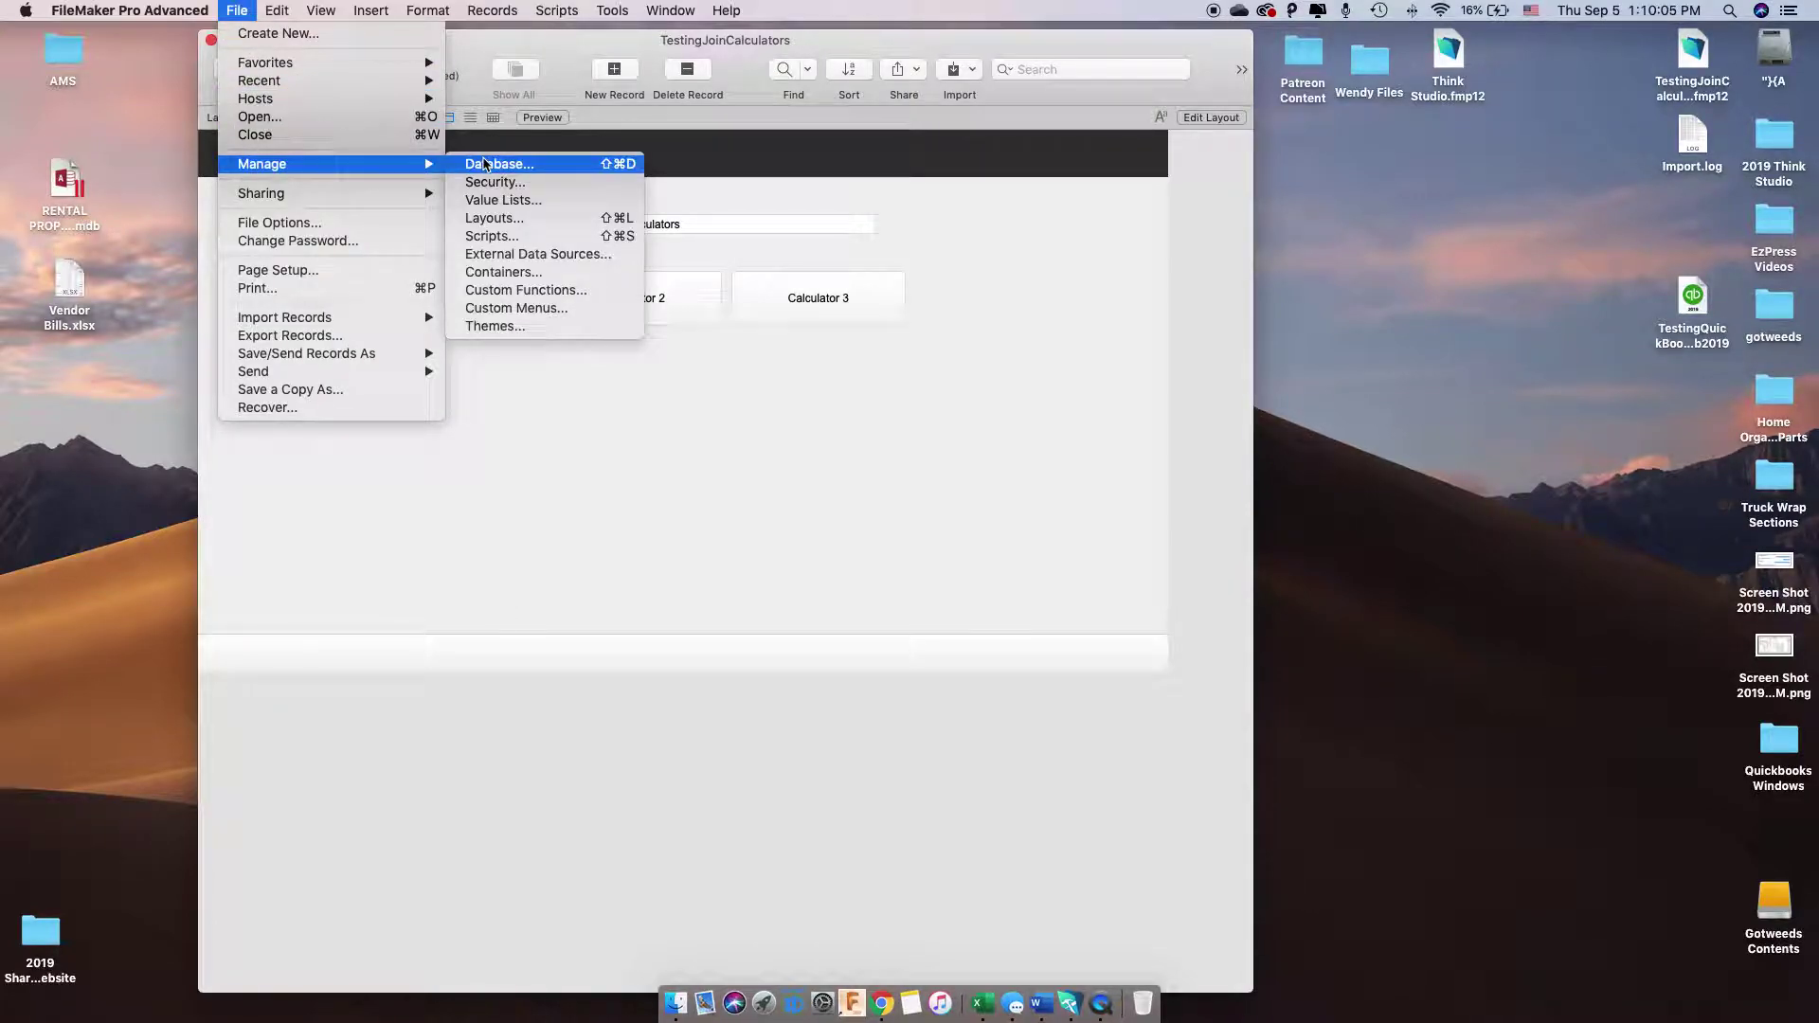
left_click(484, 164)
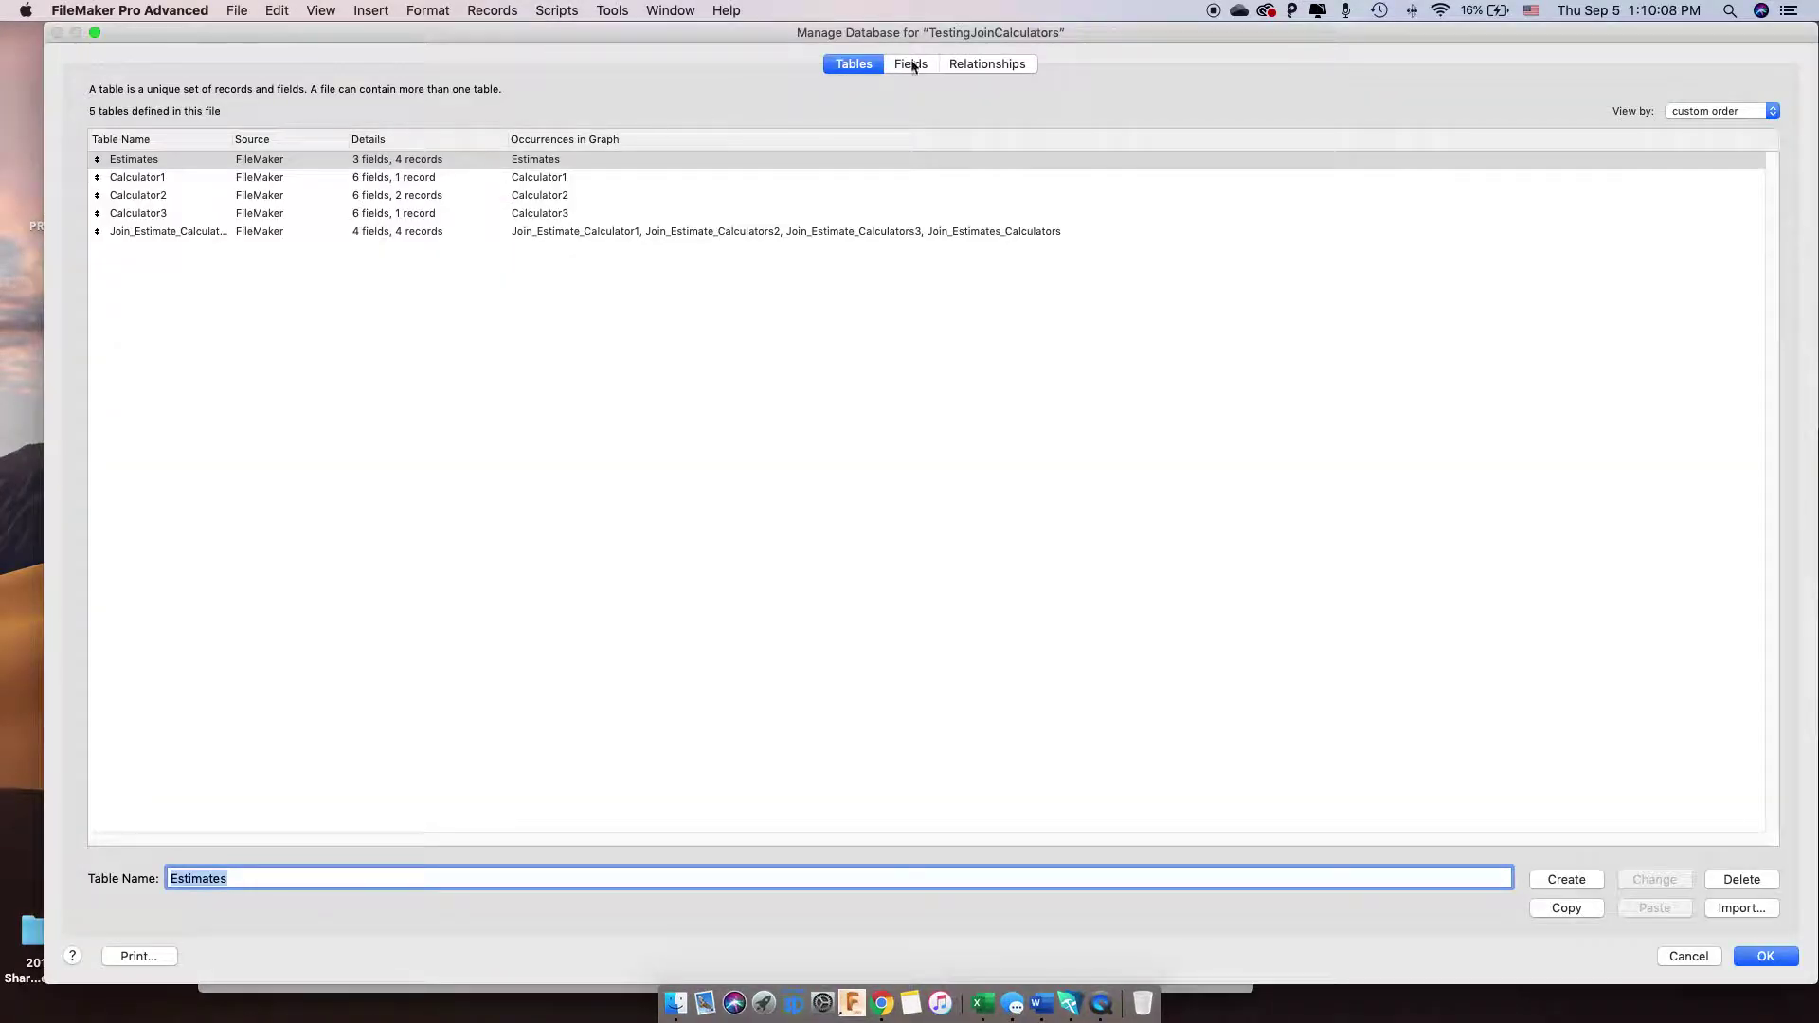
View the relationships graph linking Estimates via join tables to Calculator1, Calculator2 and Calculator3
left_click(985, 64)
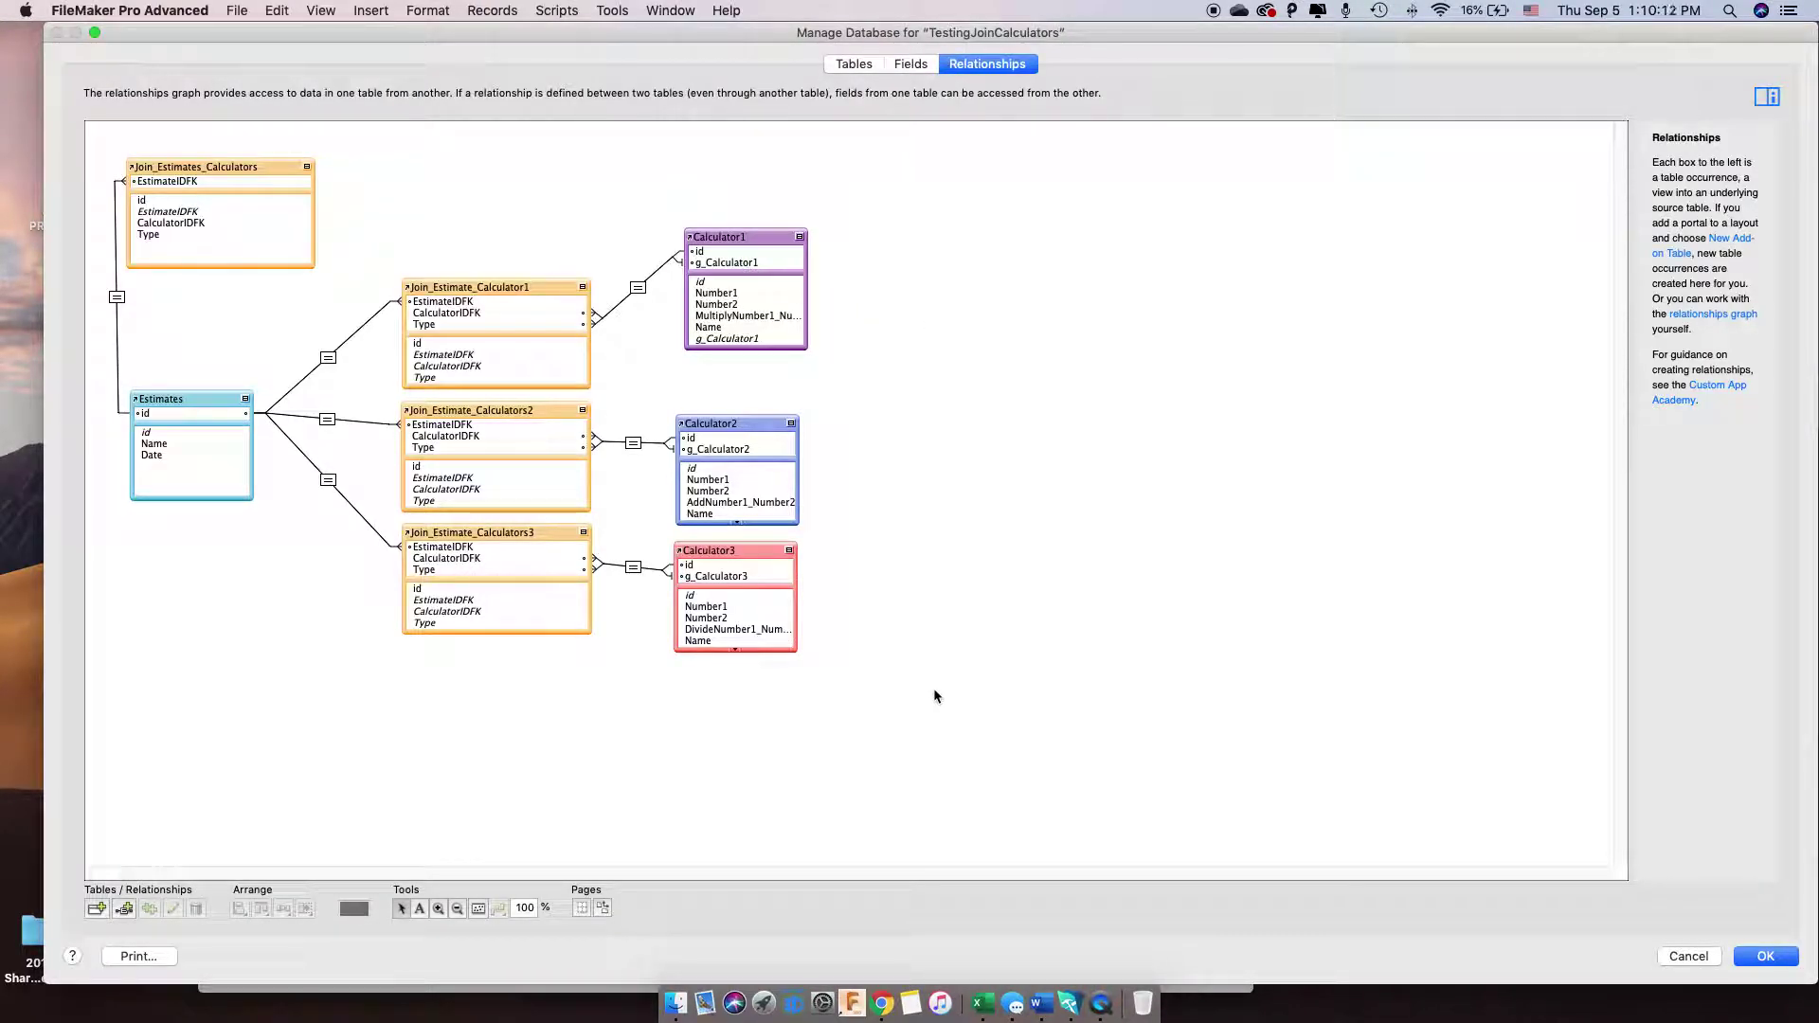
right_click(1076, 985)
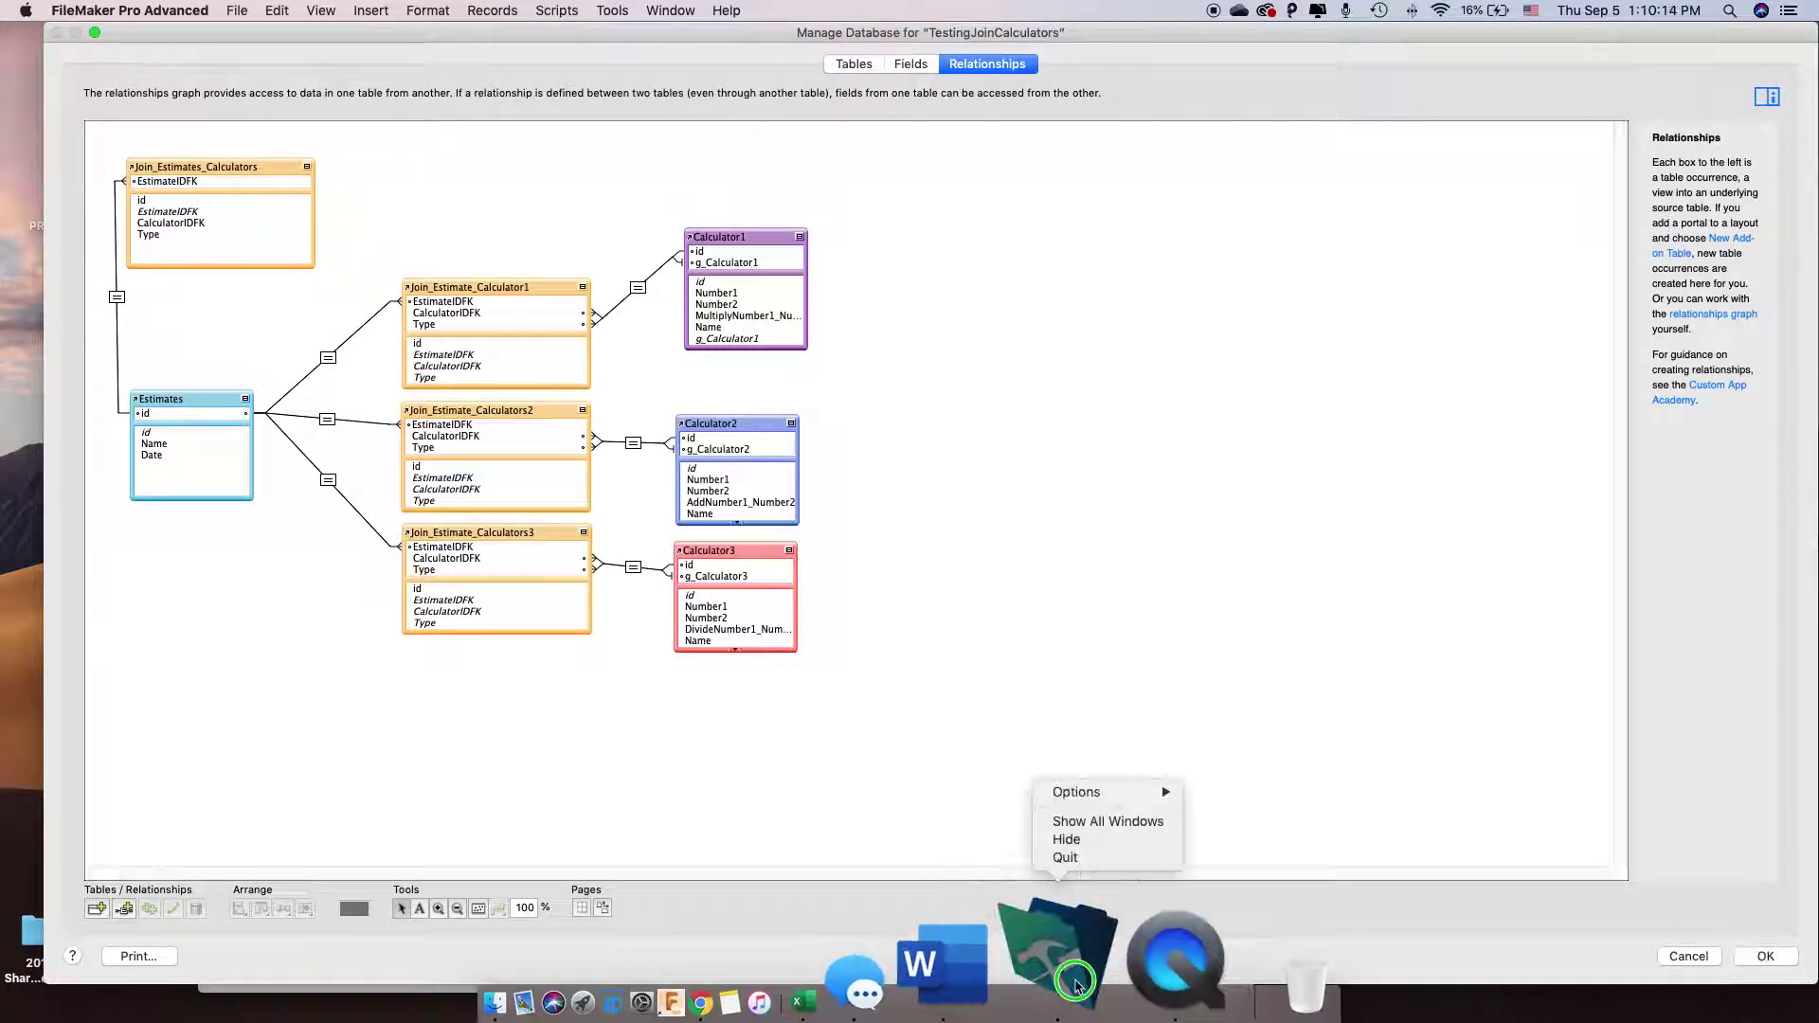
left_click(1105, 822)
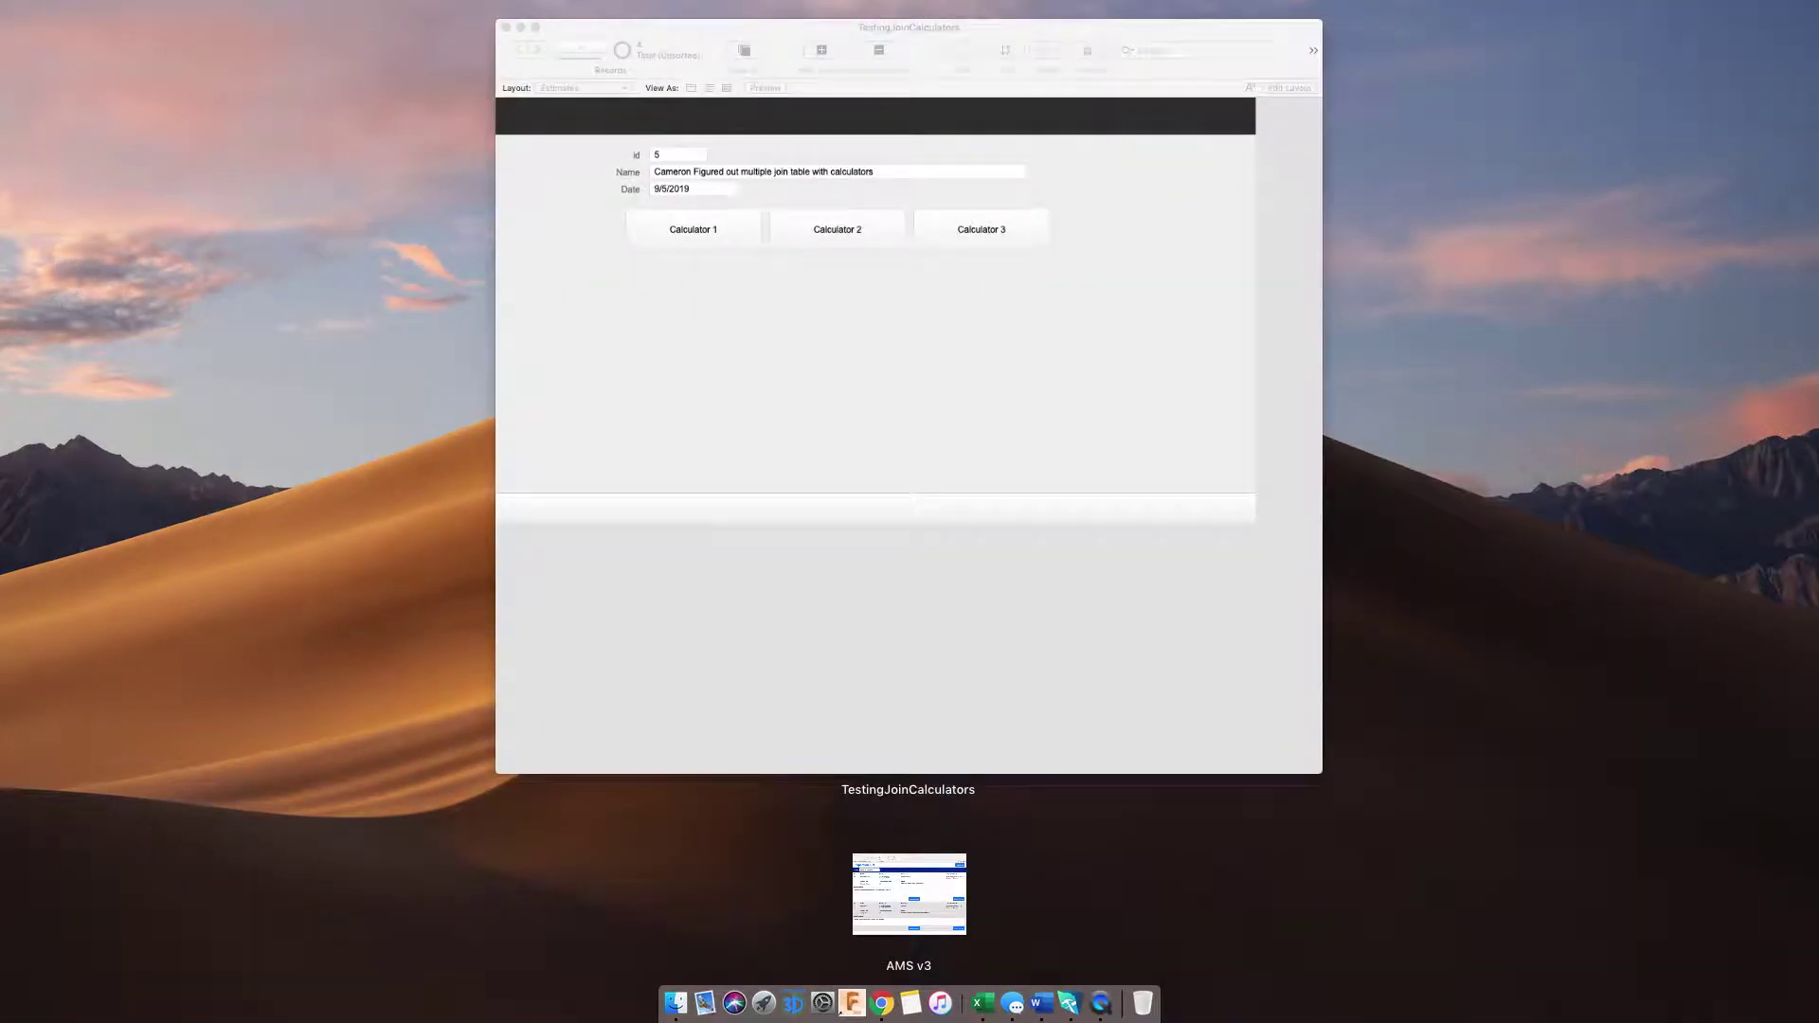
key("Escape")
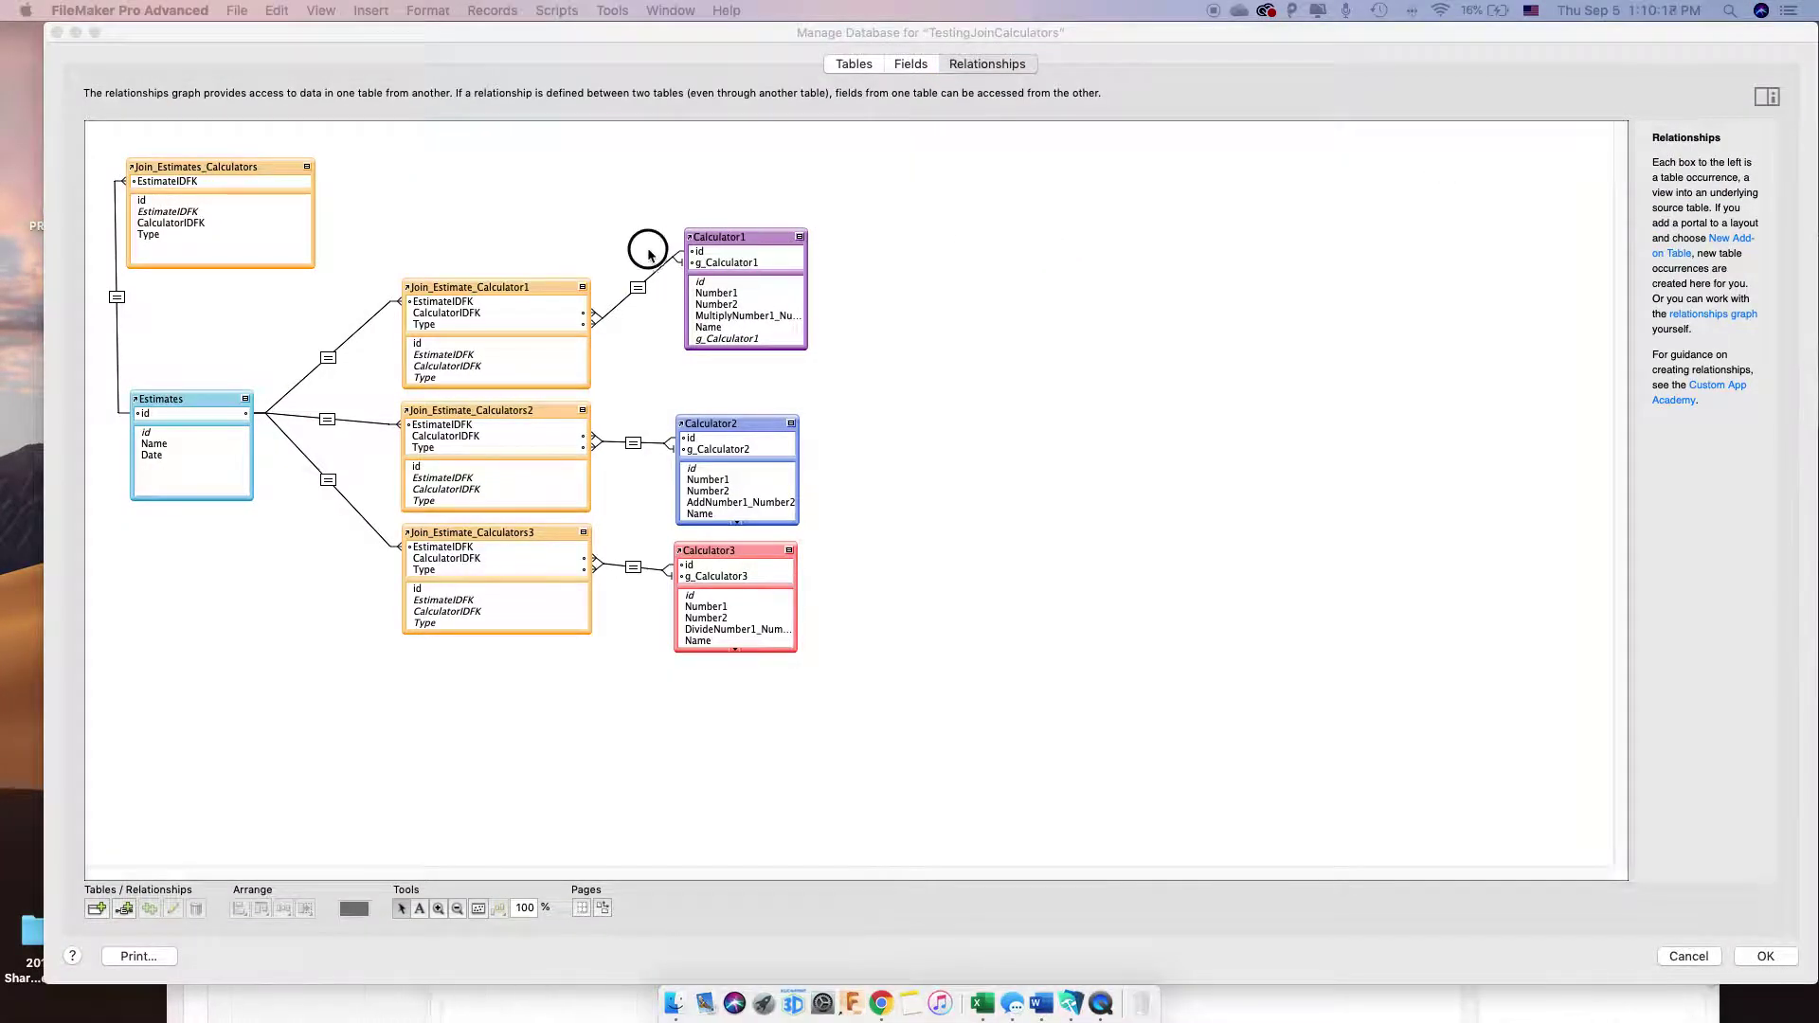
Close the TestingJoinCalculators settings and open the DuroLastCalculatorType file's relationships graph
left_click(1764, 957)
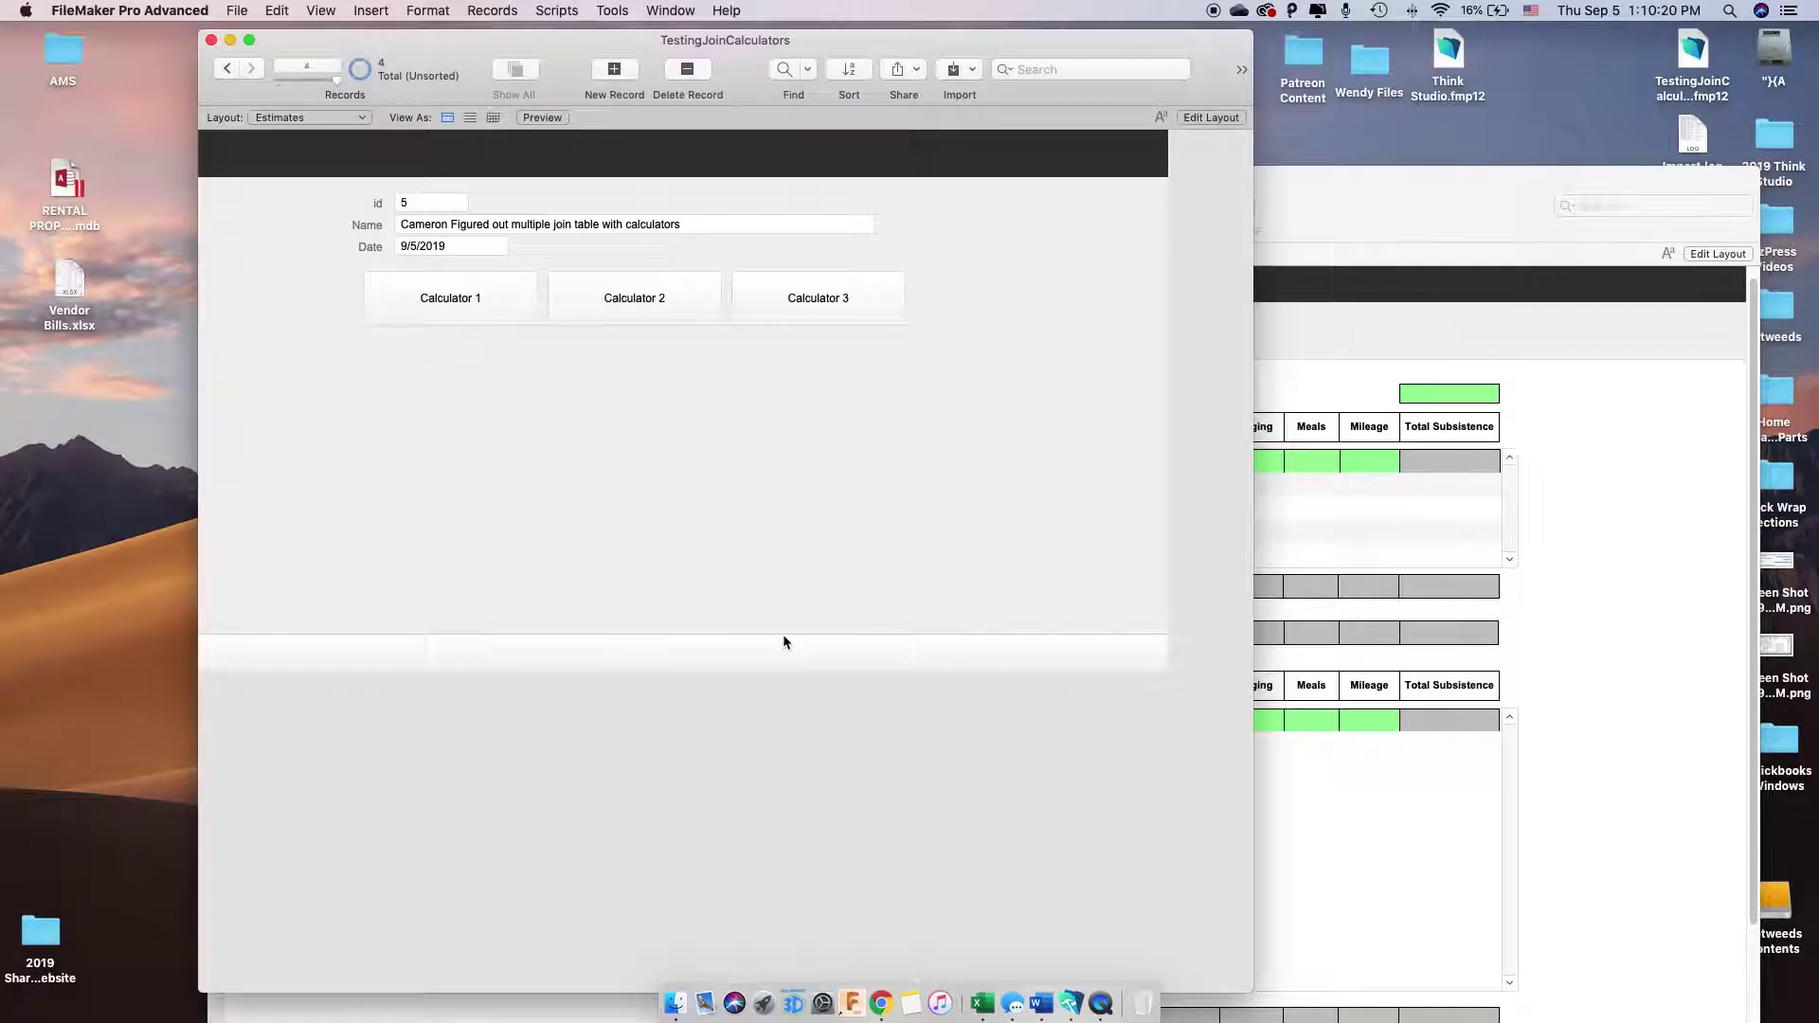
left_click(1374, 234)
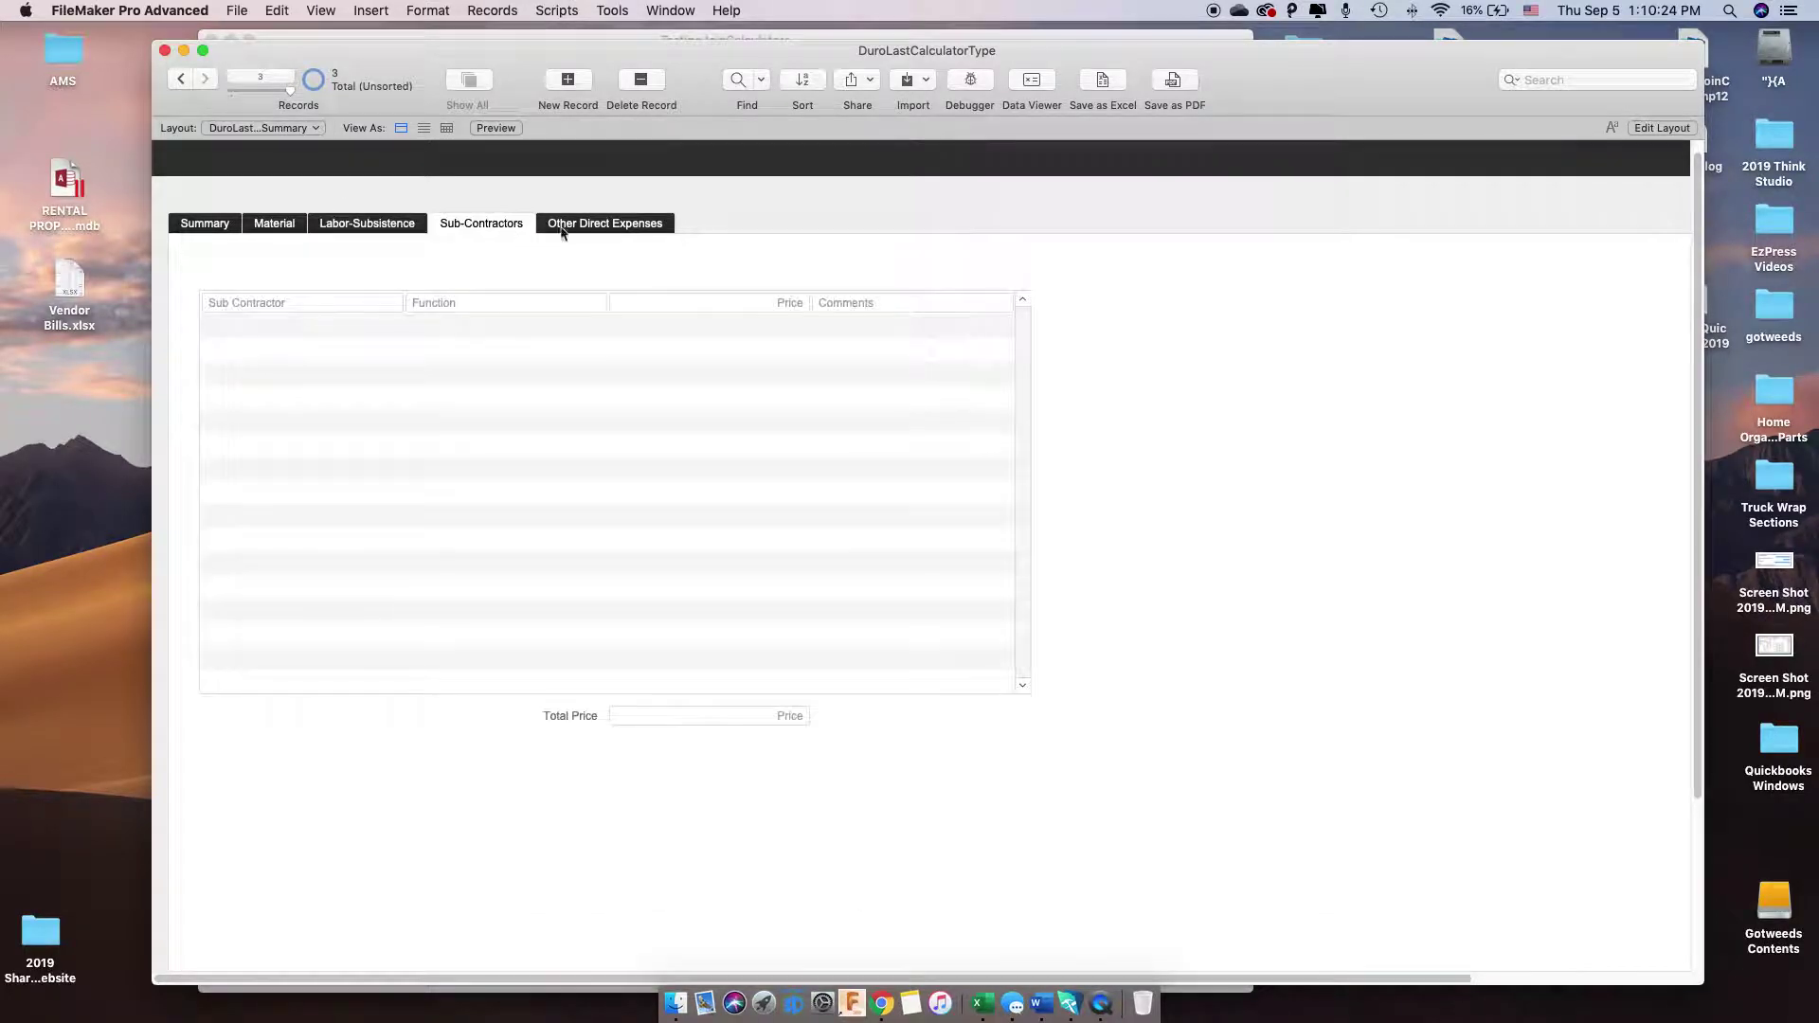
left_click(236, 10)
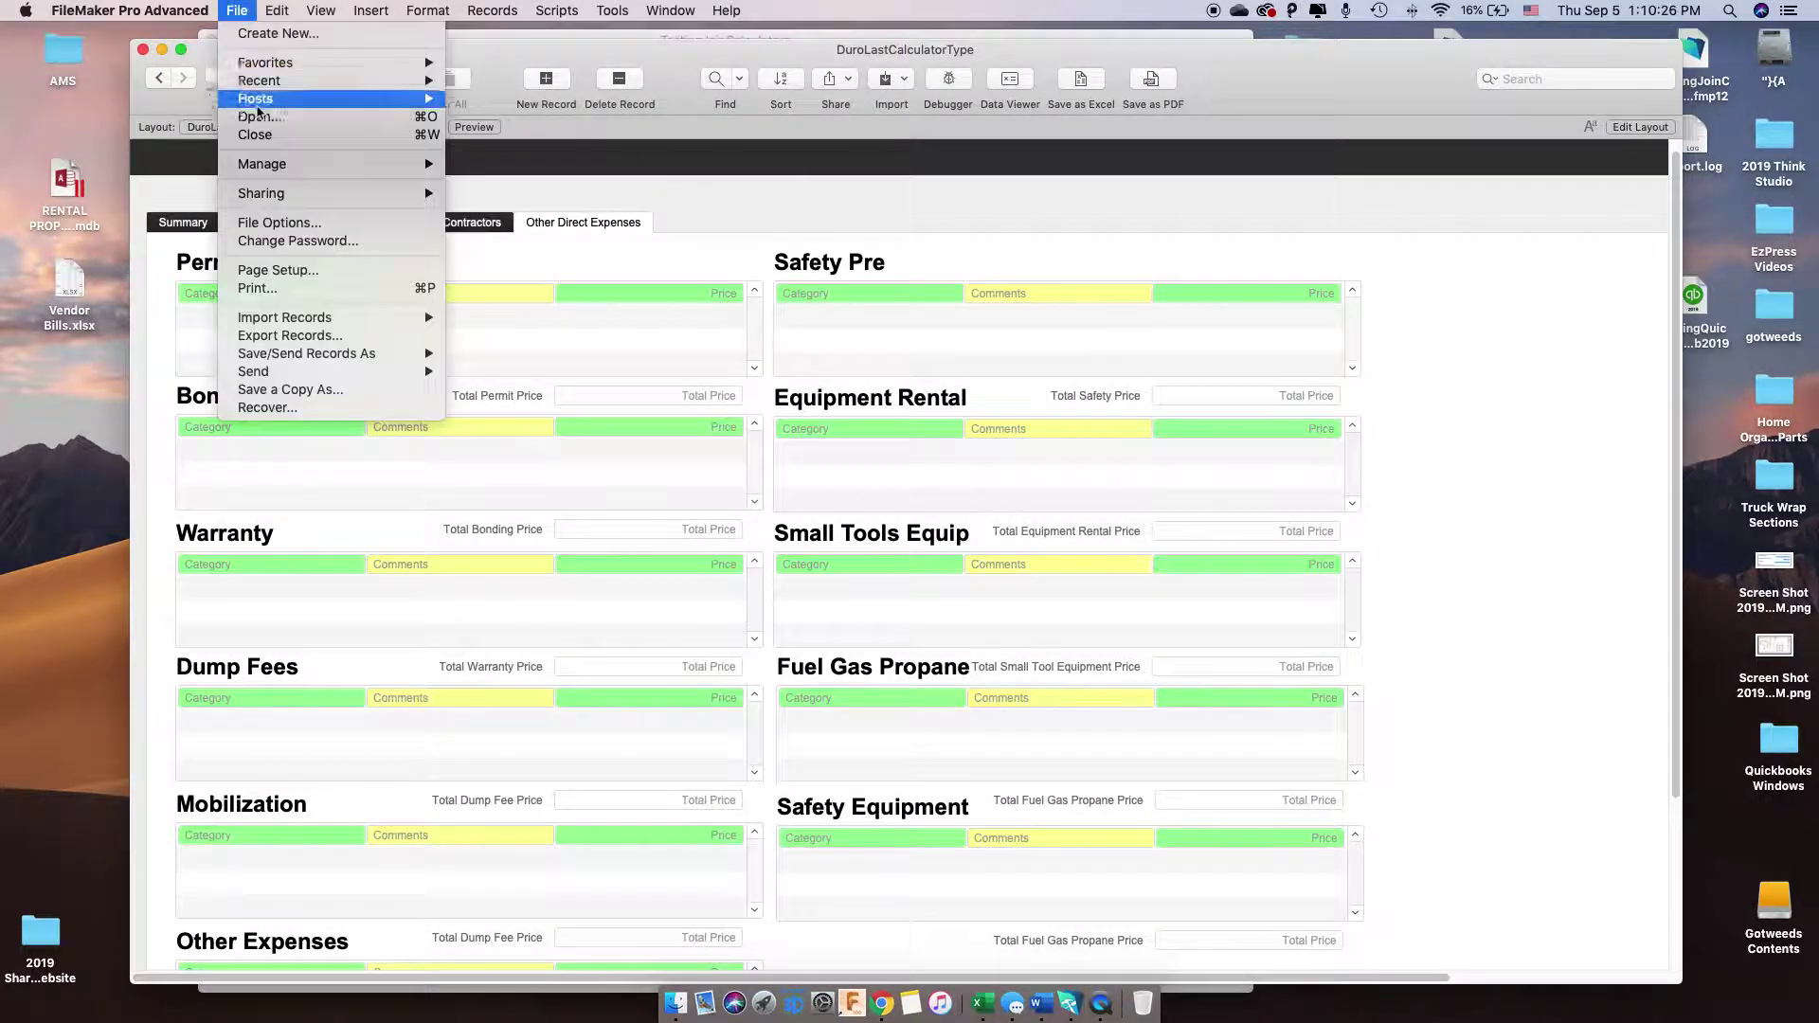
mouse_move(379, 170)
left_click(512, 165)
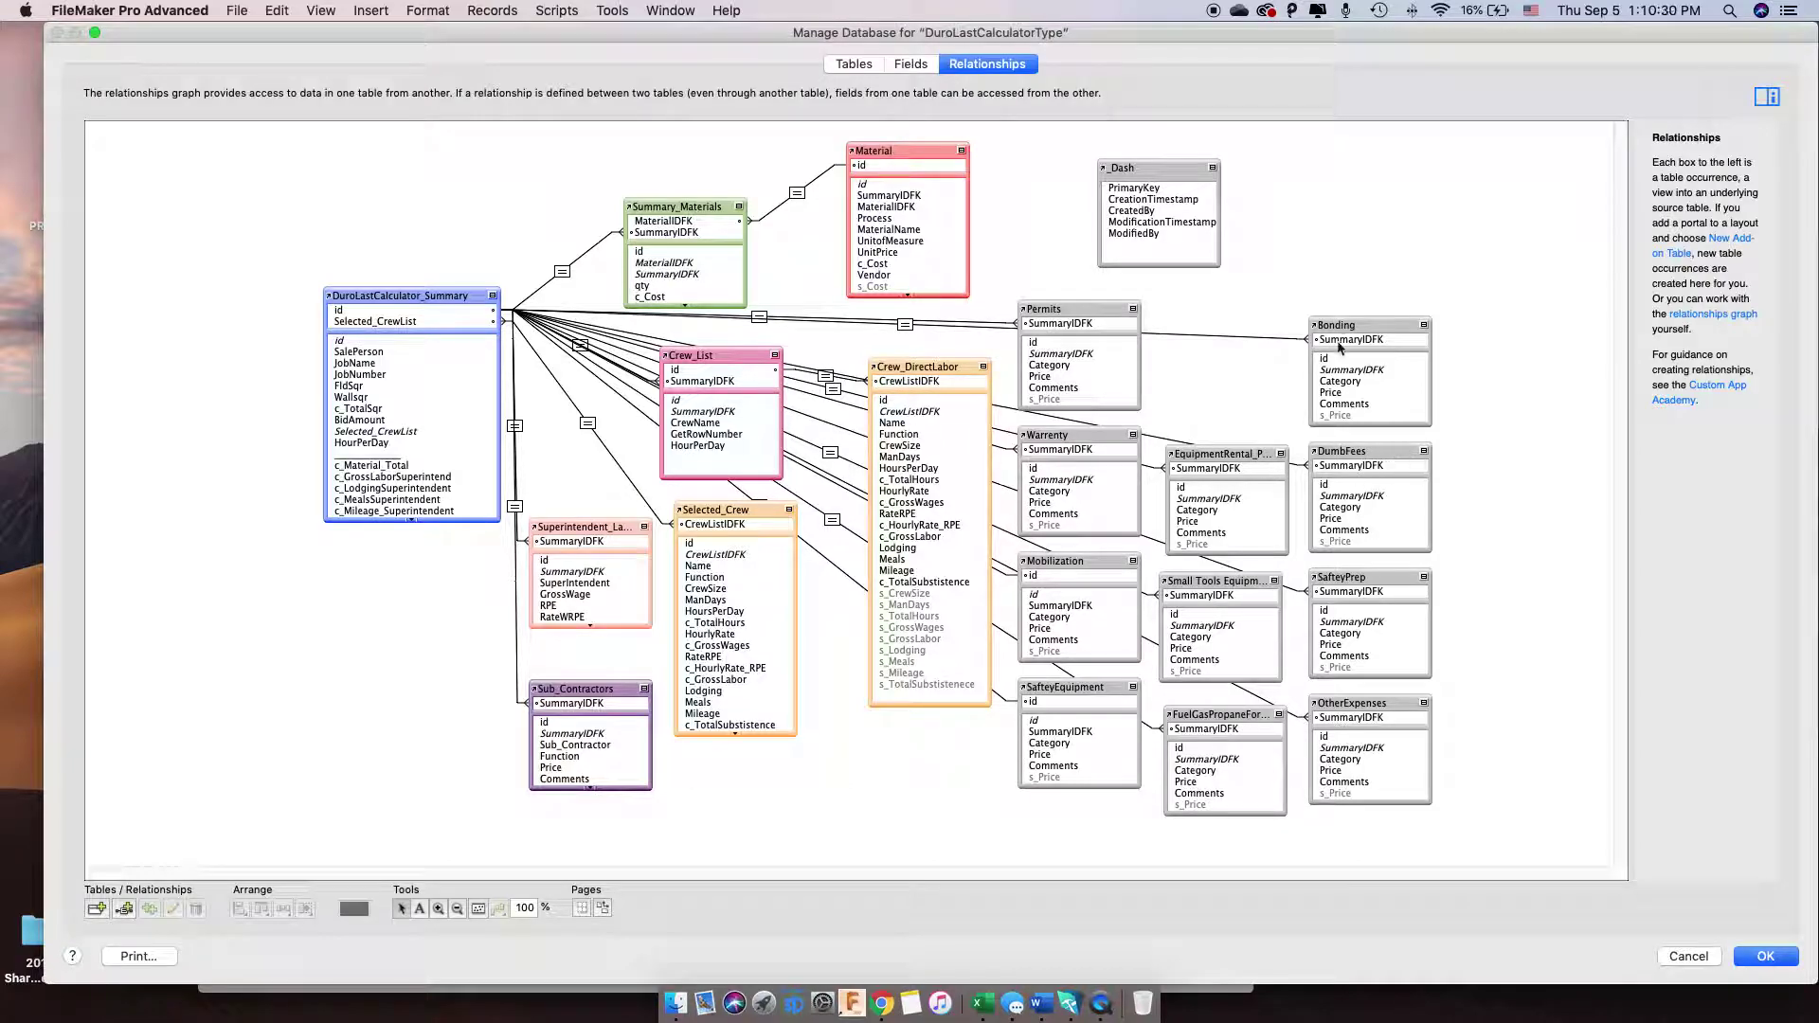
Reopen the graph, move the DuroLastCalculator_Summary box slightly lower, and click OK
left_click(1770, 957)
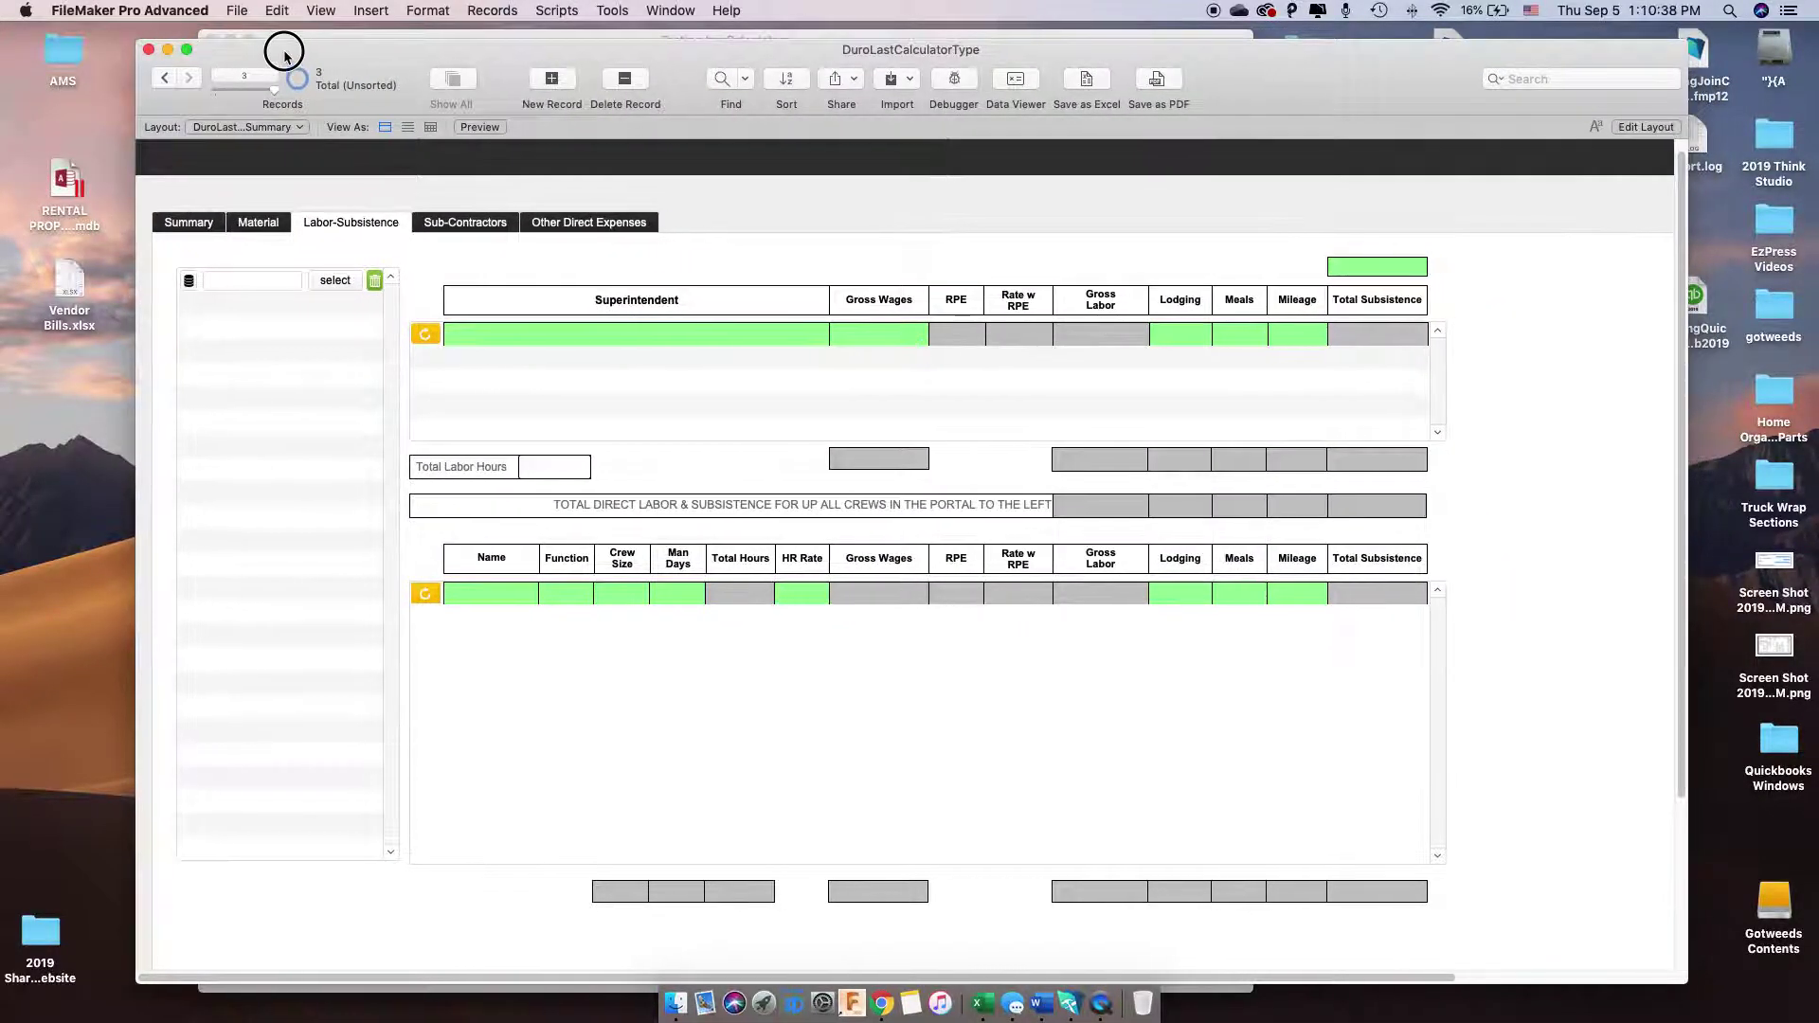
left_click(237, 10)
mouse_move(262, 164)
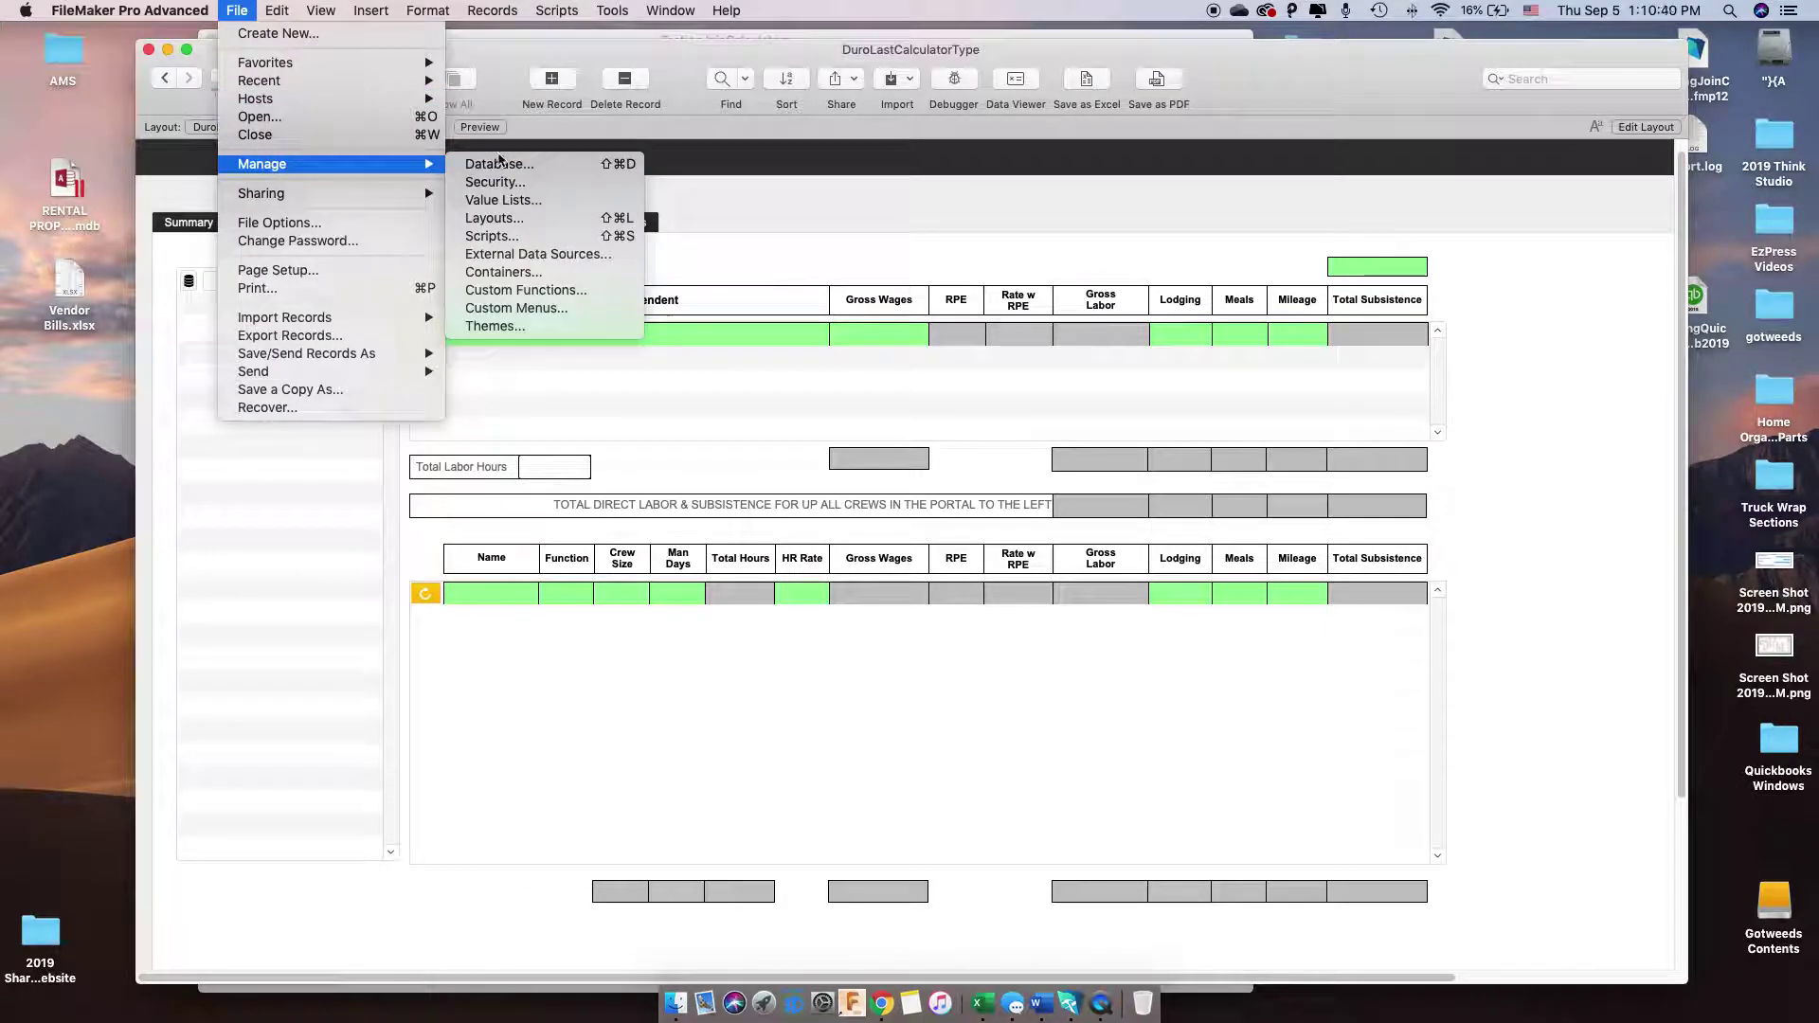
left_click(483, 164)
left_click_drag(410, 308, 381, 366)
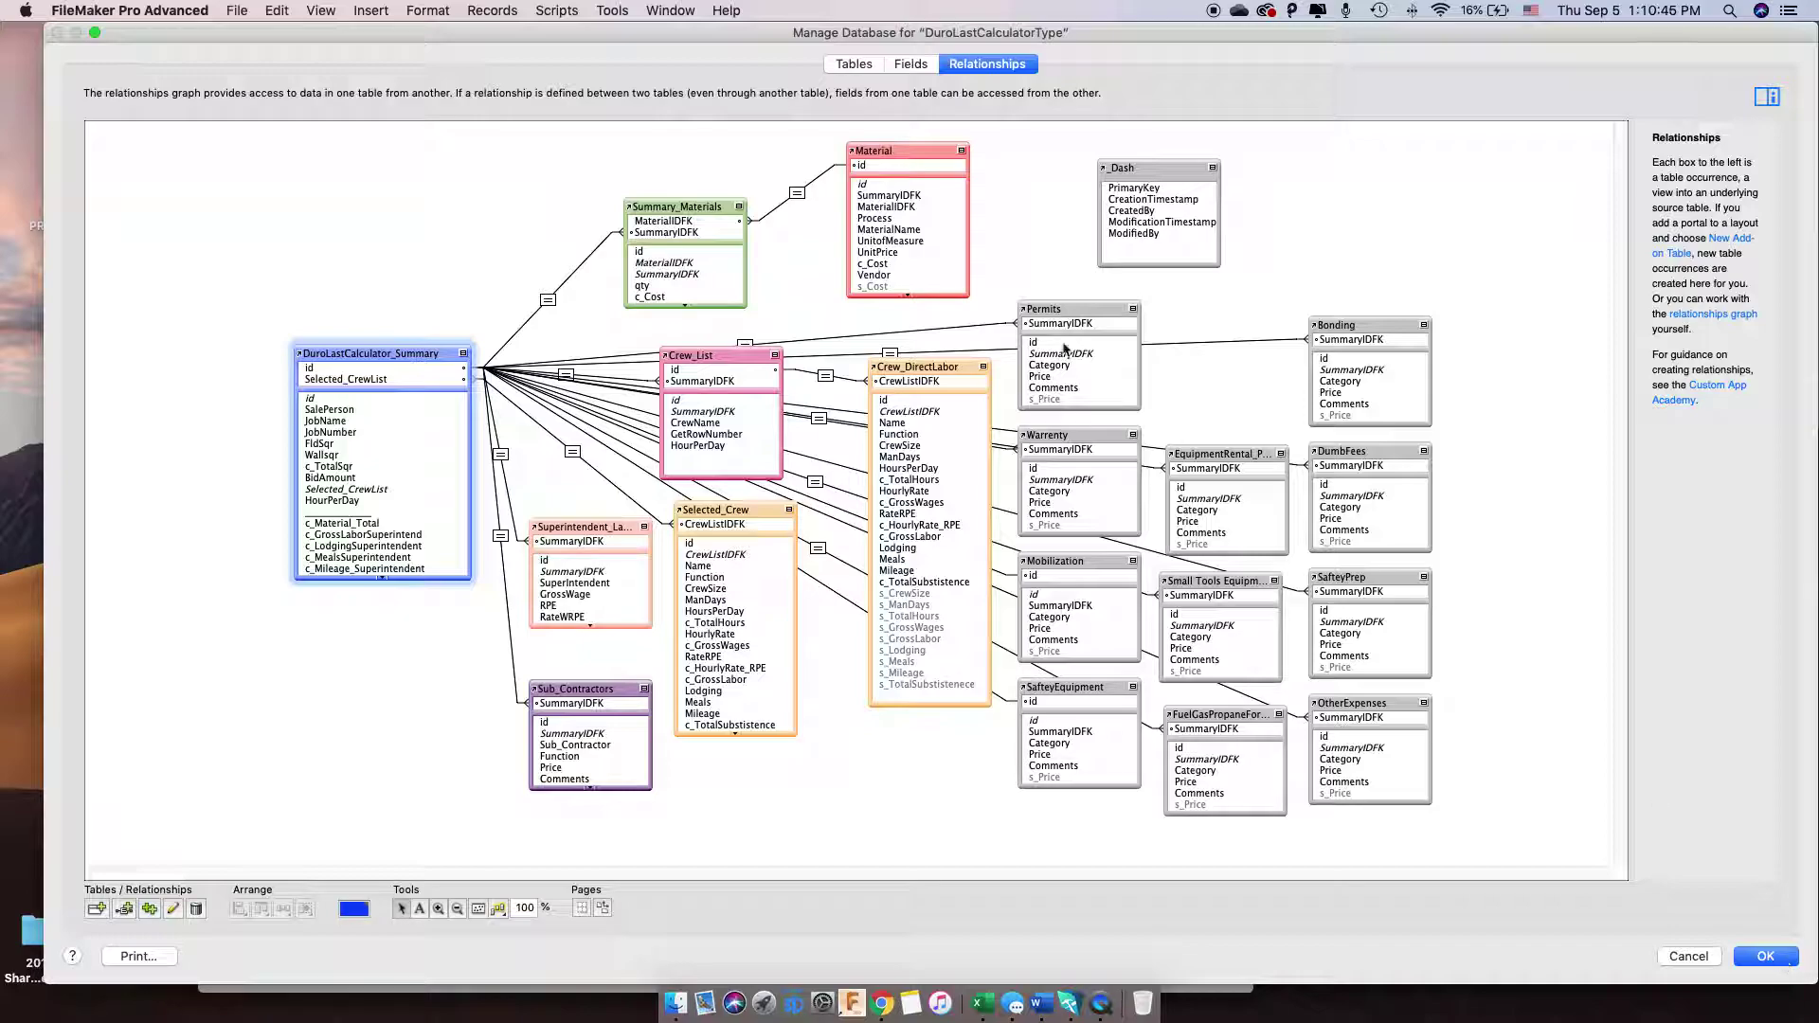
left_click_drag(373, 351, 403, 336)
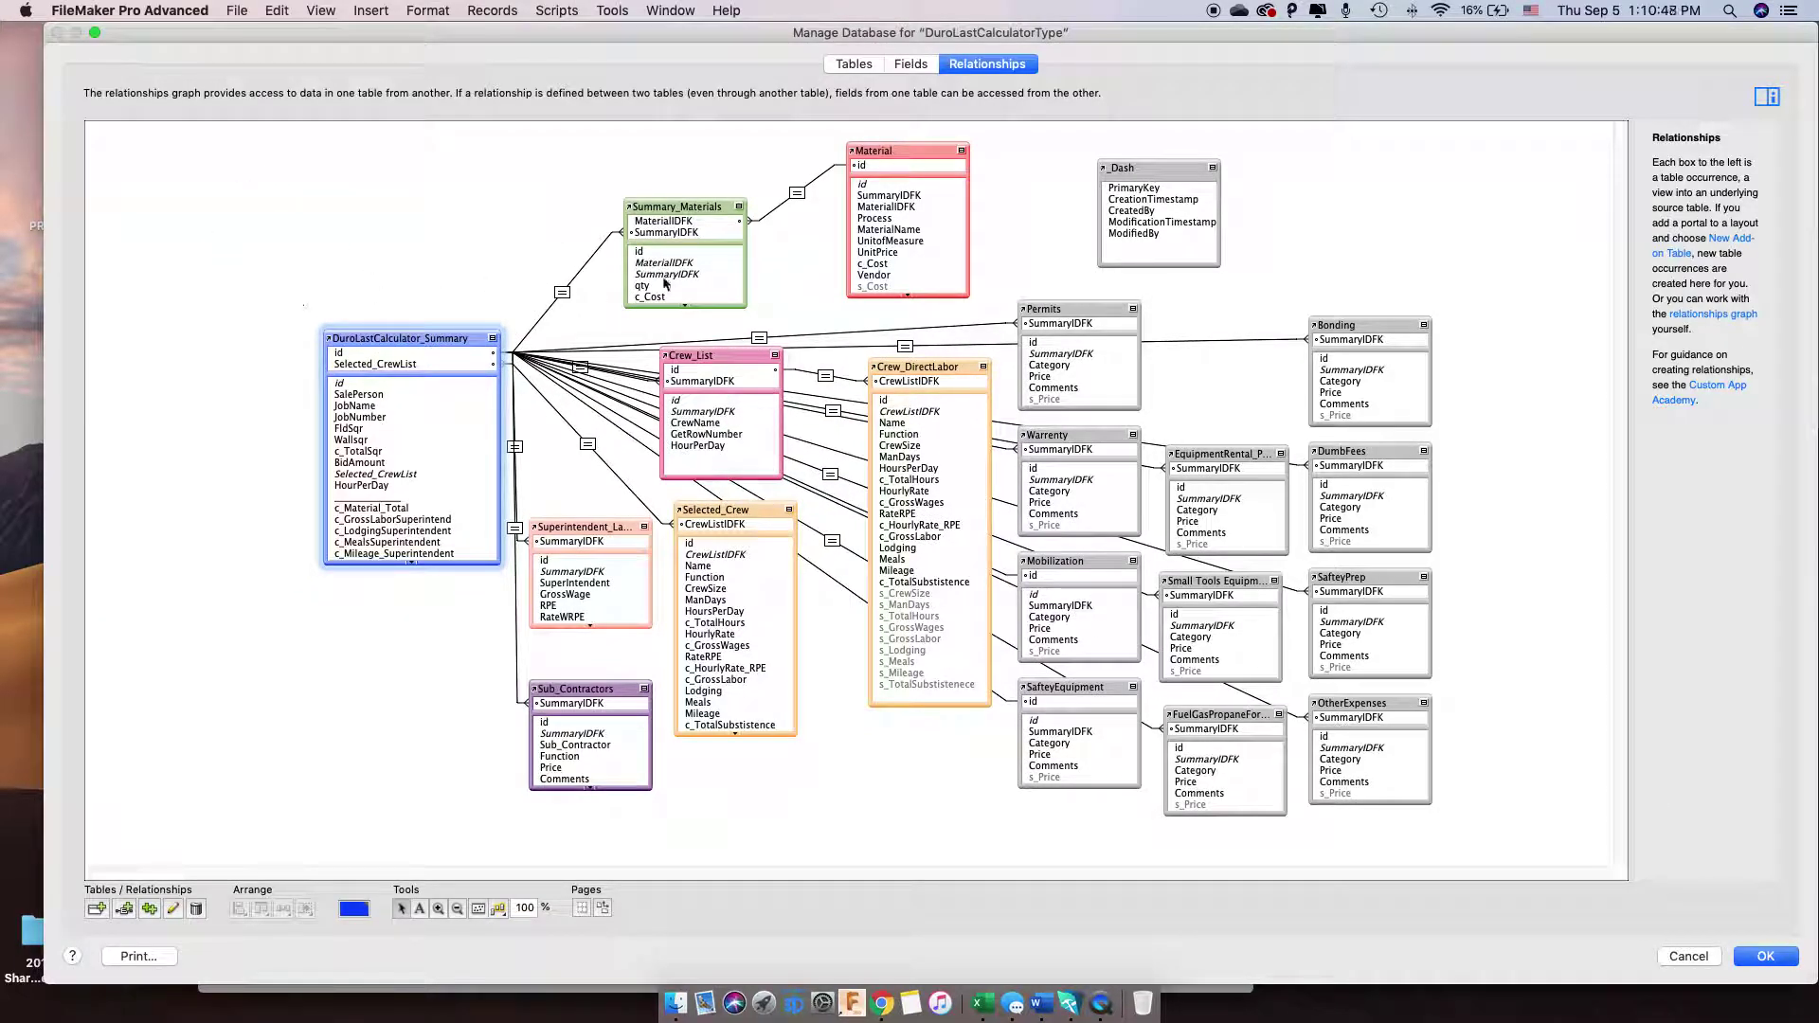
left_click(1767, 956)
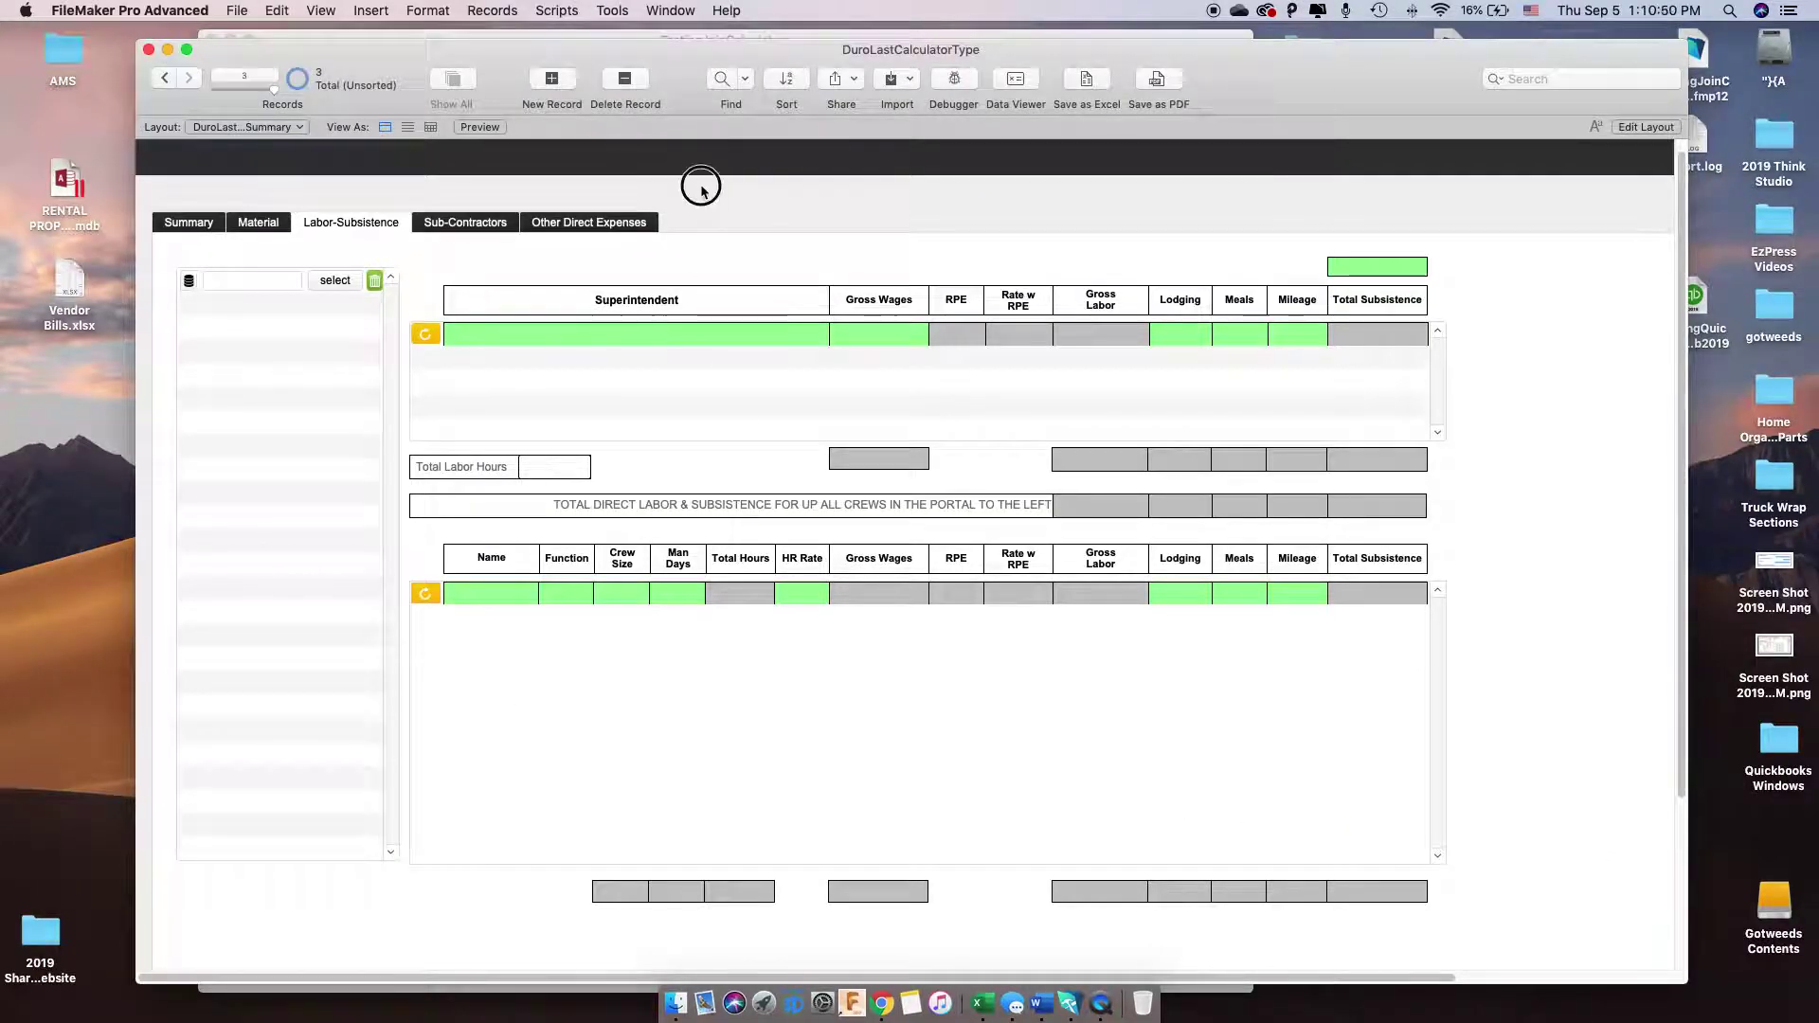
Move DuroLastCalculatorType aside and open TestingJoinCalculators' Manage Database relationships graph
left_click_drag(408, 74, 1818, 407)
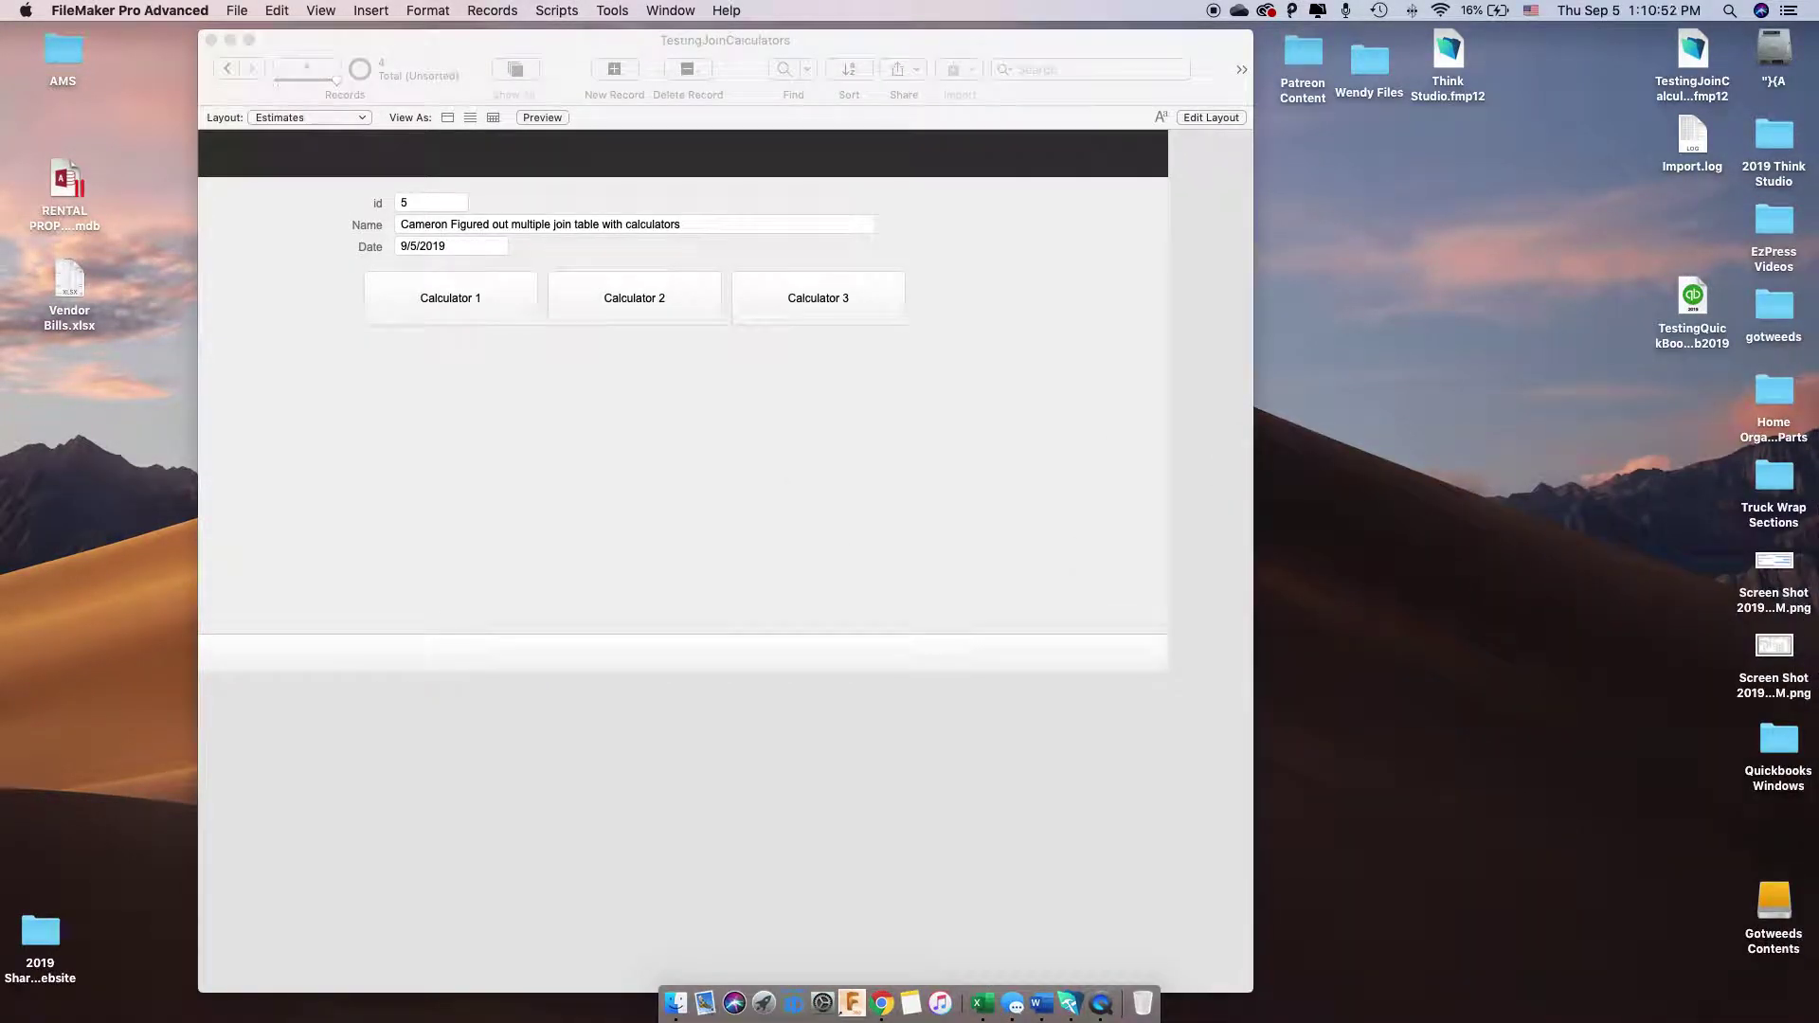
left_click(706, 454)
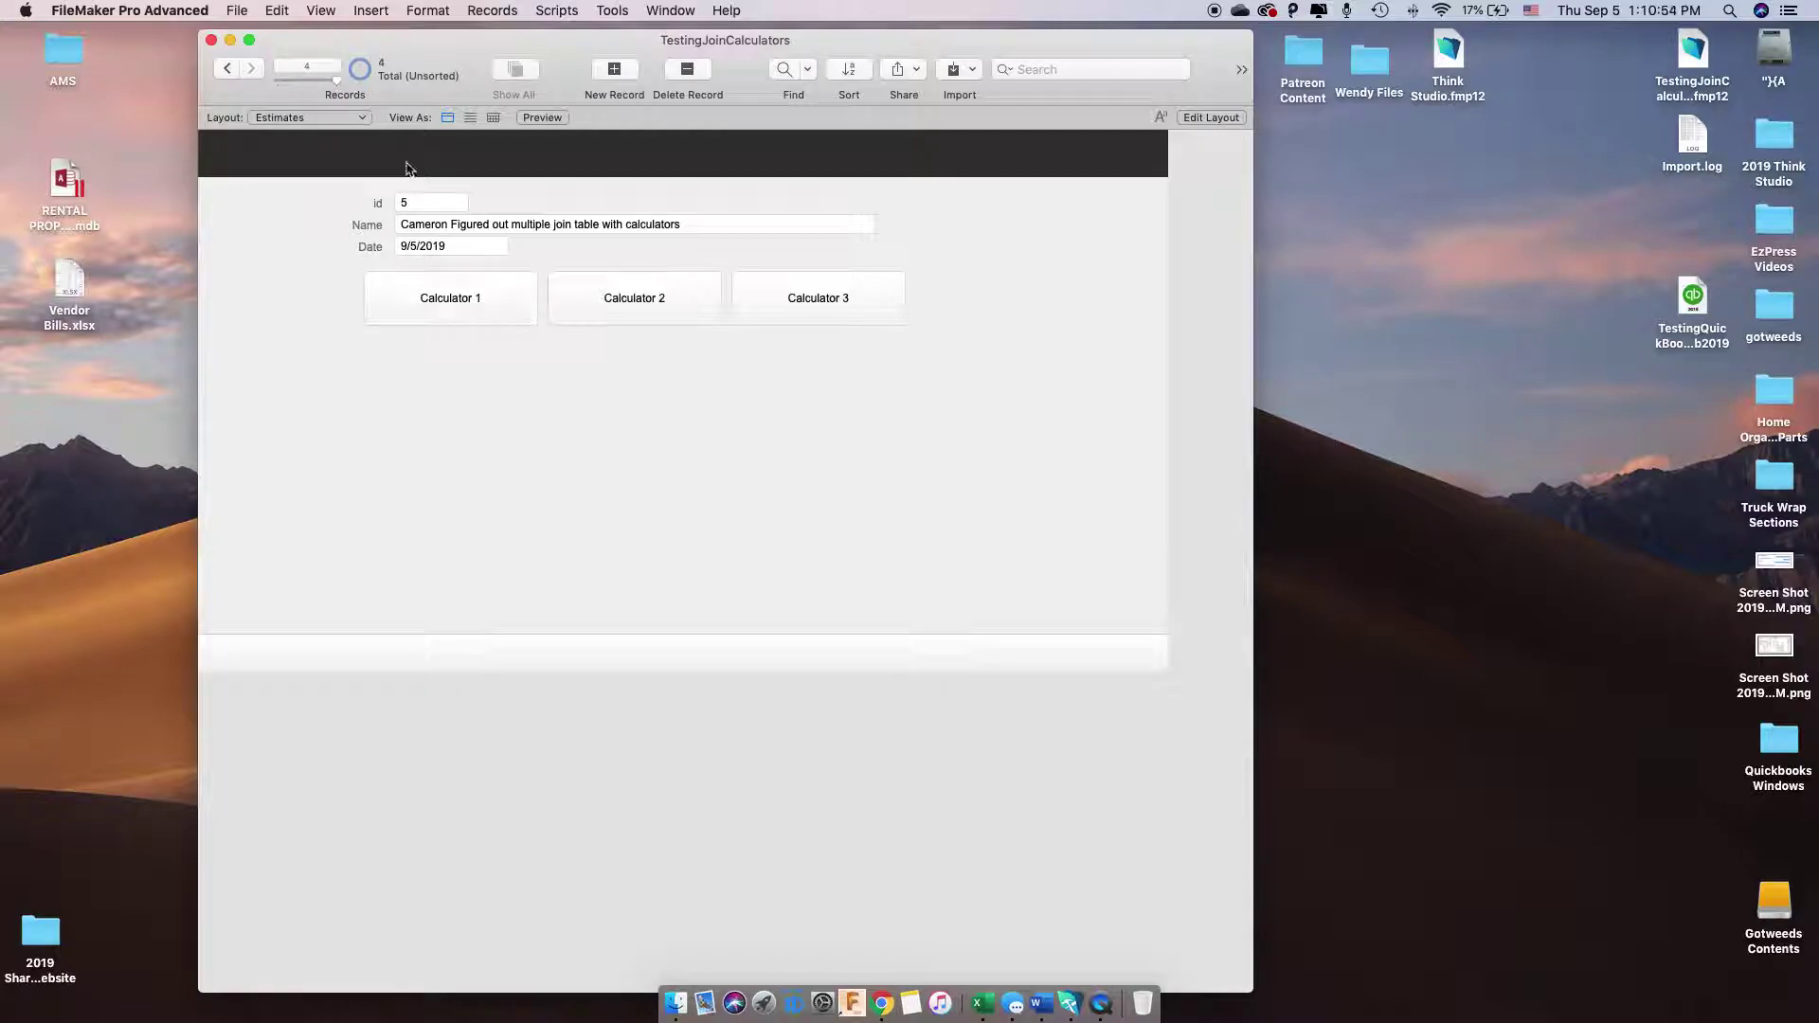
left_click_drag(431, 49, 406, 56)
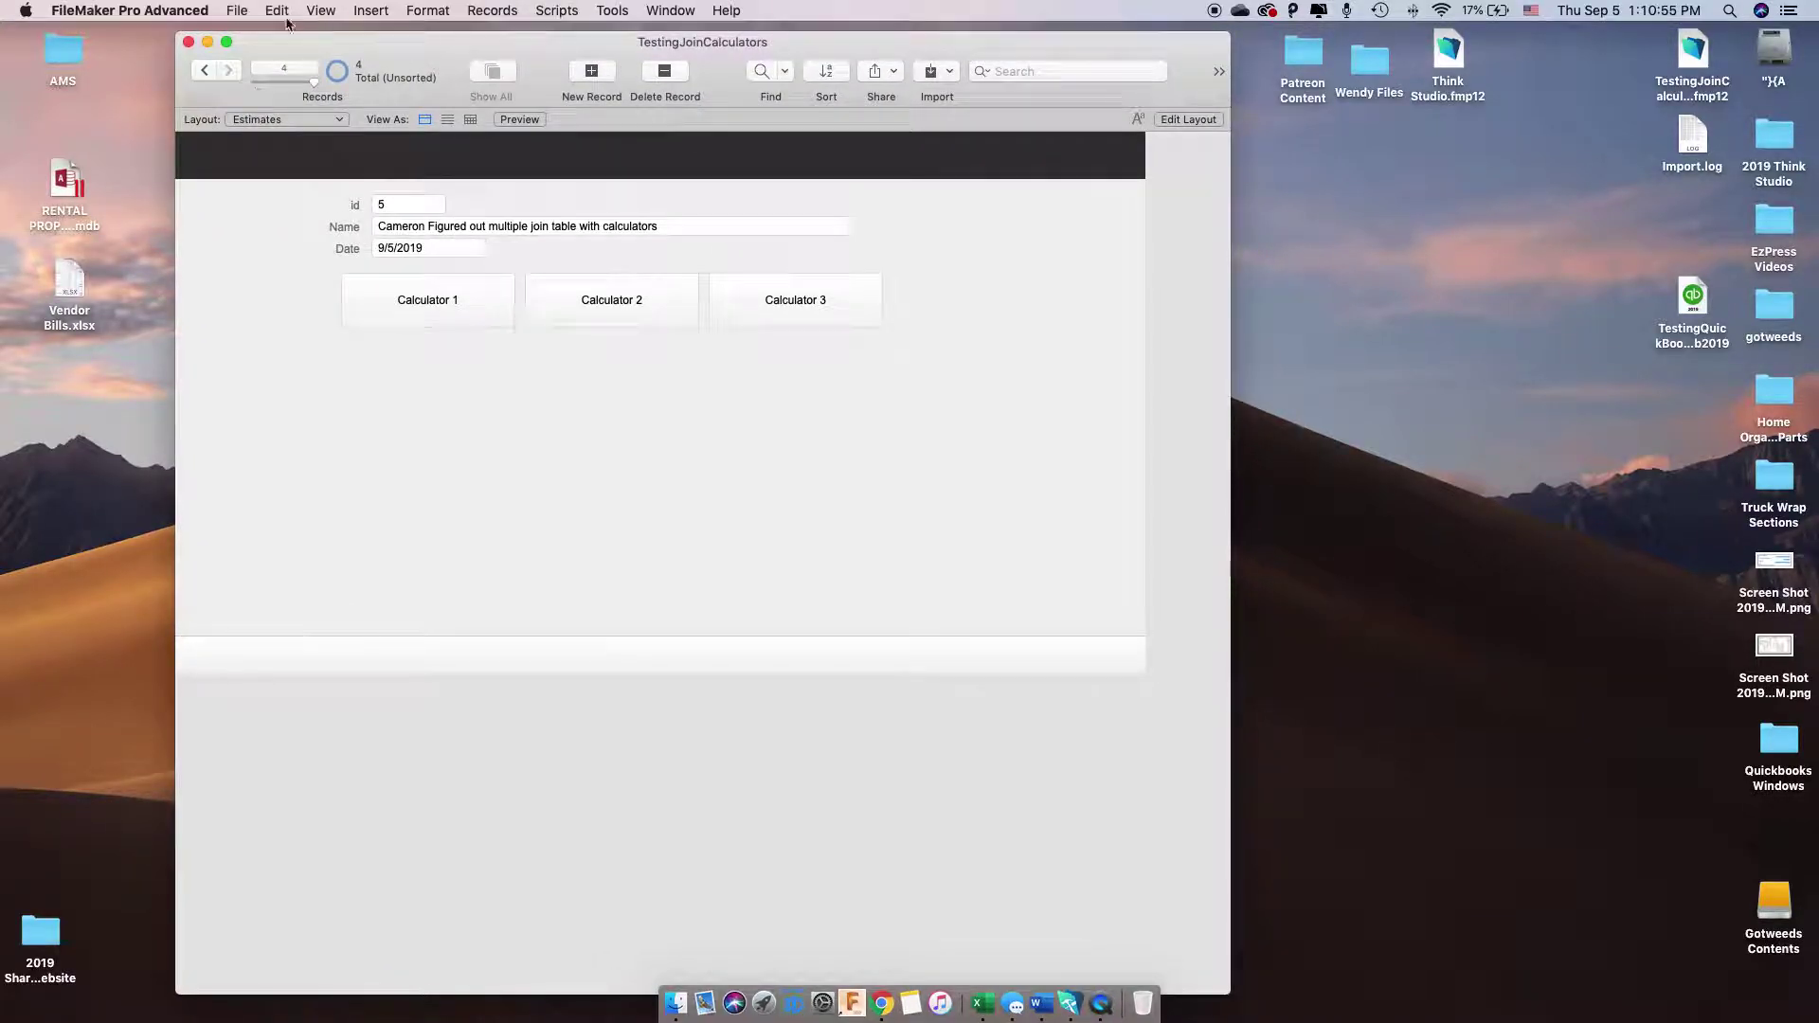
left_click(237, 10)
mouse_move(298, 162)
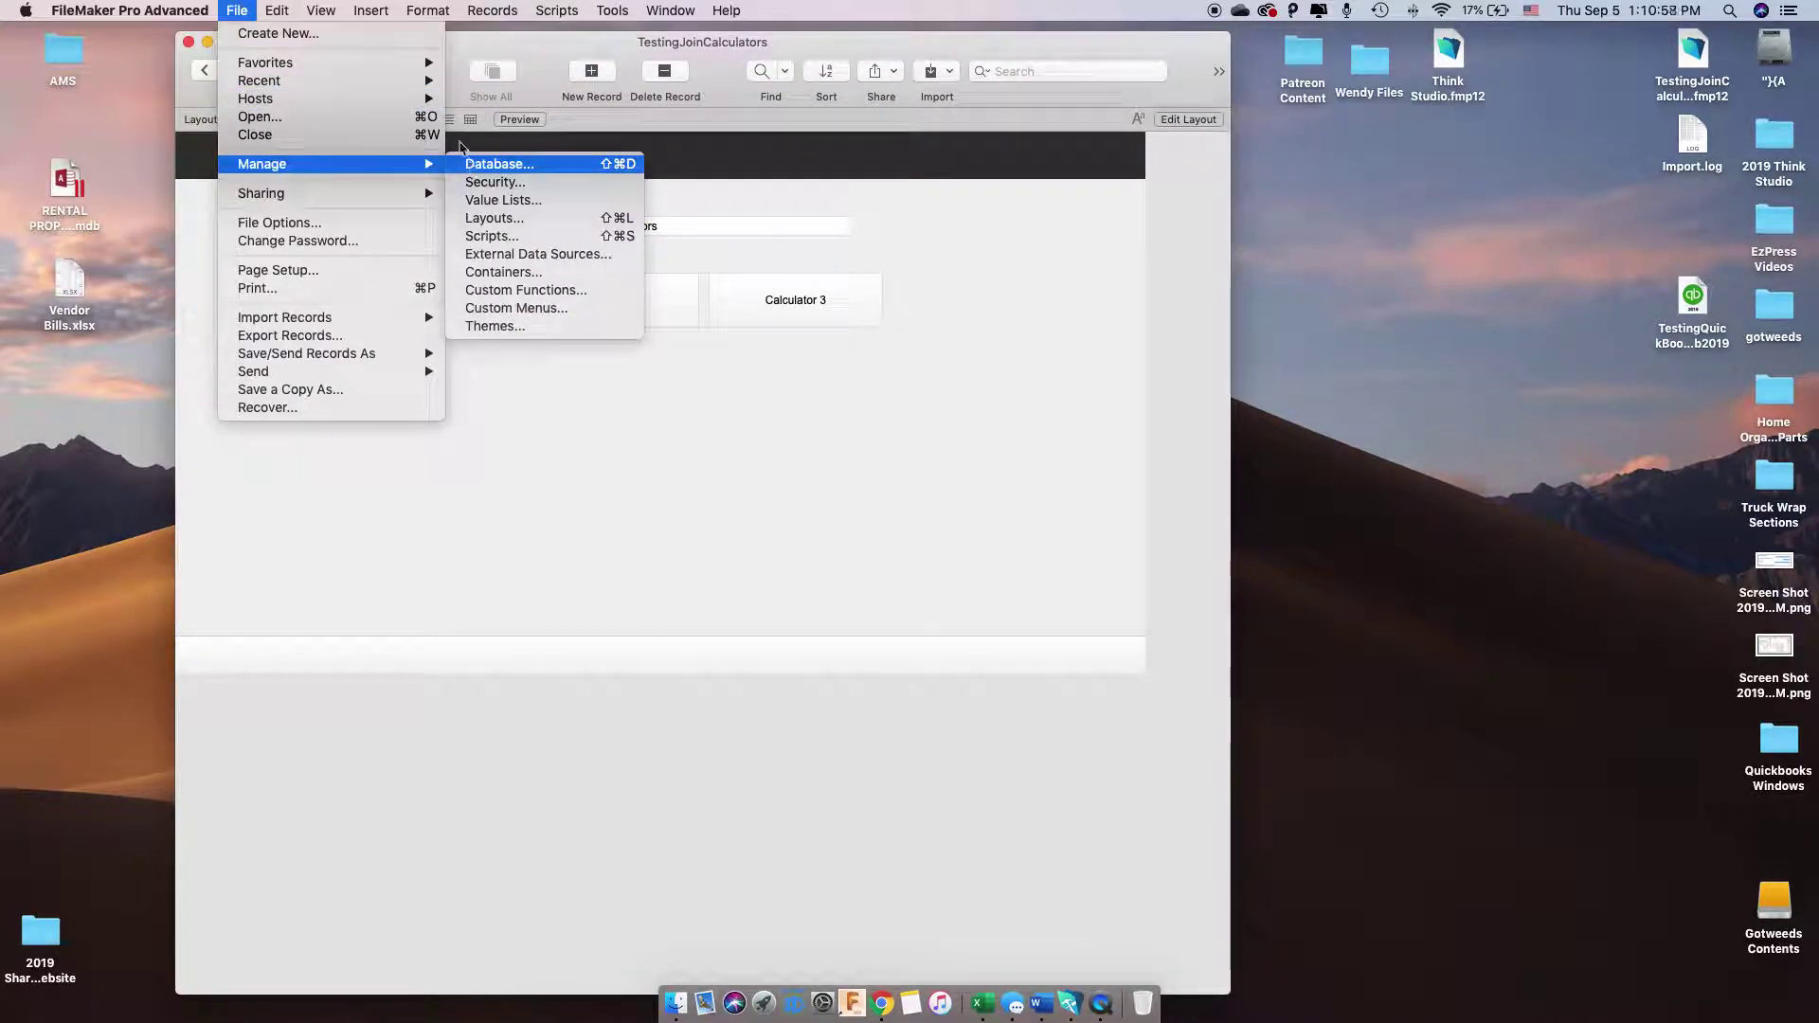
left_click(483, 163)
Shift the whole diagram right and down, then lower the Estimates table slightly
left_click_drag(947, 186, 187, 632)
left_click_drag(186, 417, 355, 436)
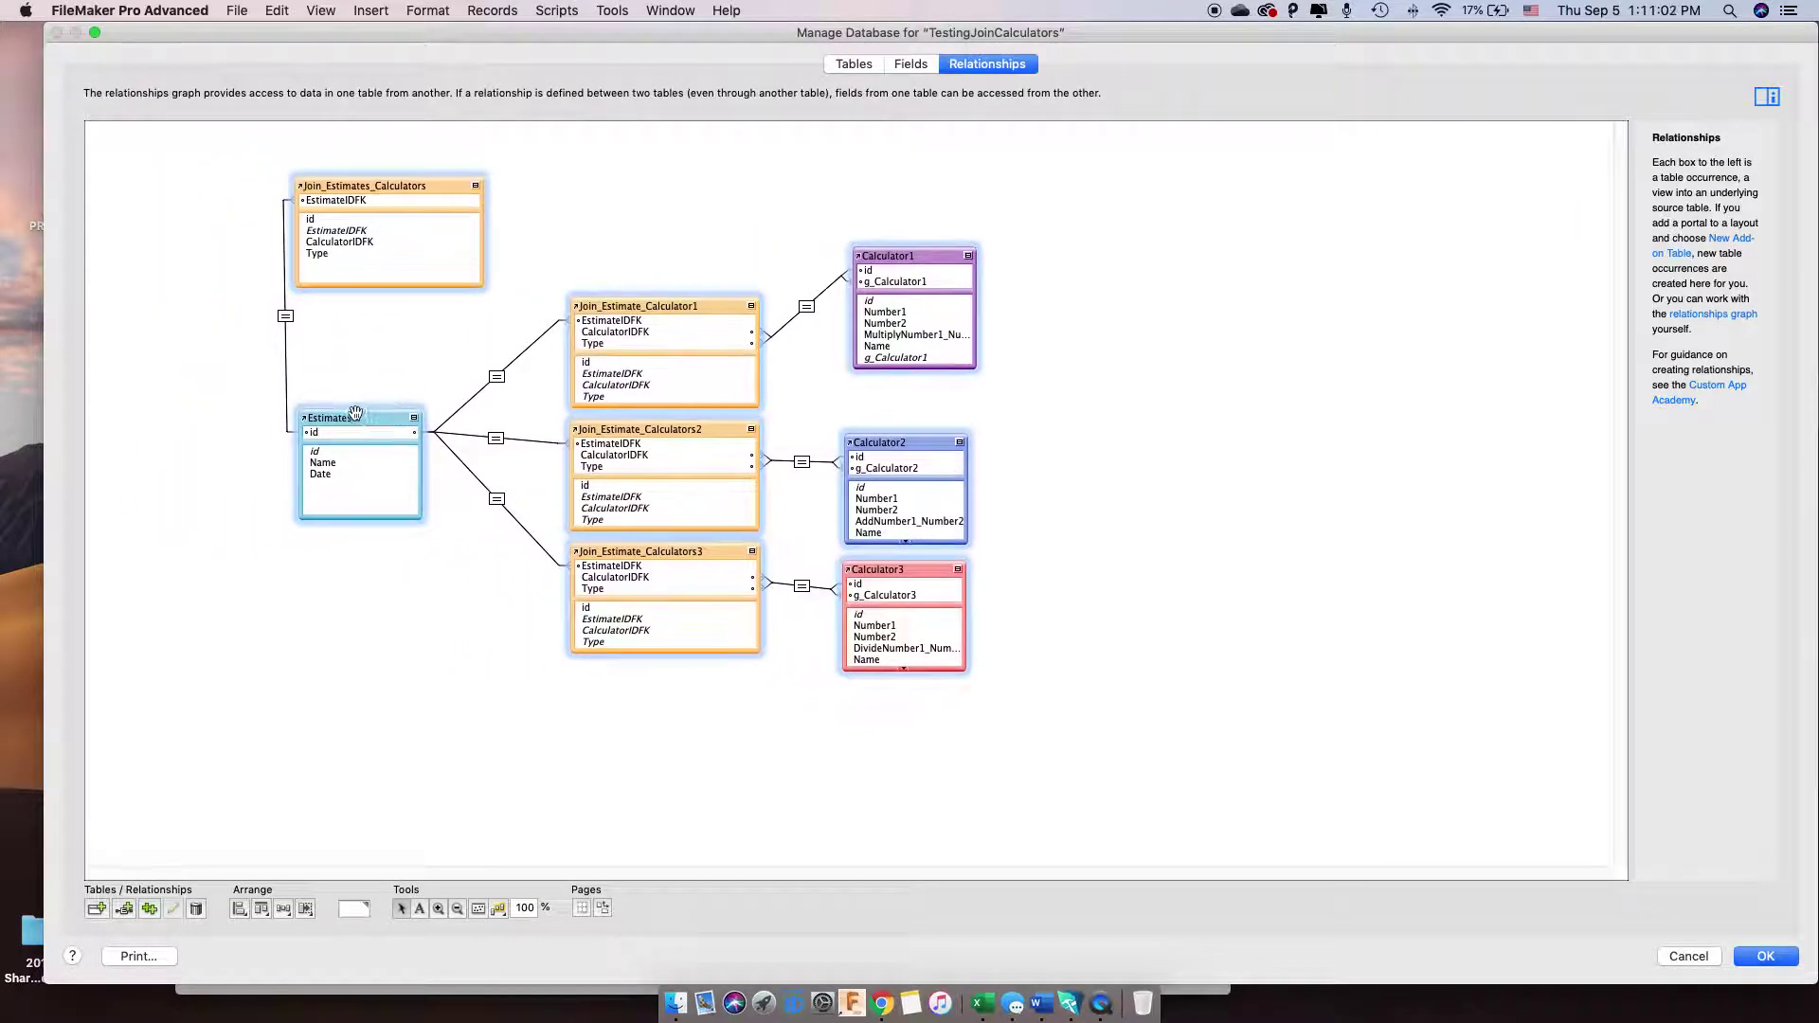
left_click(1059, 408)
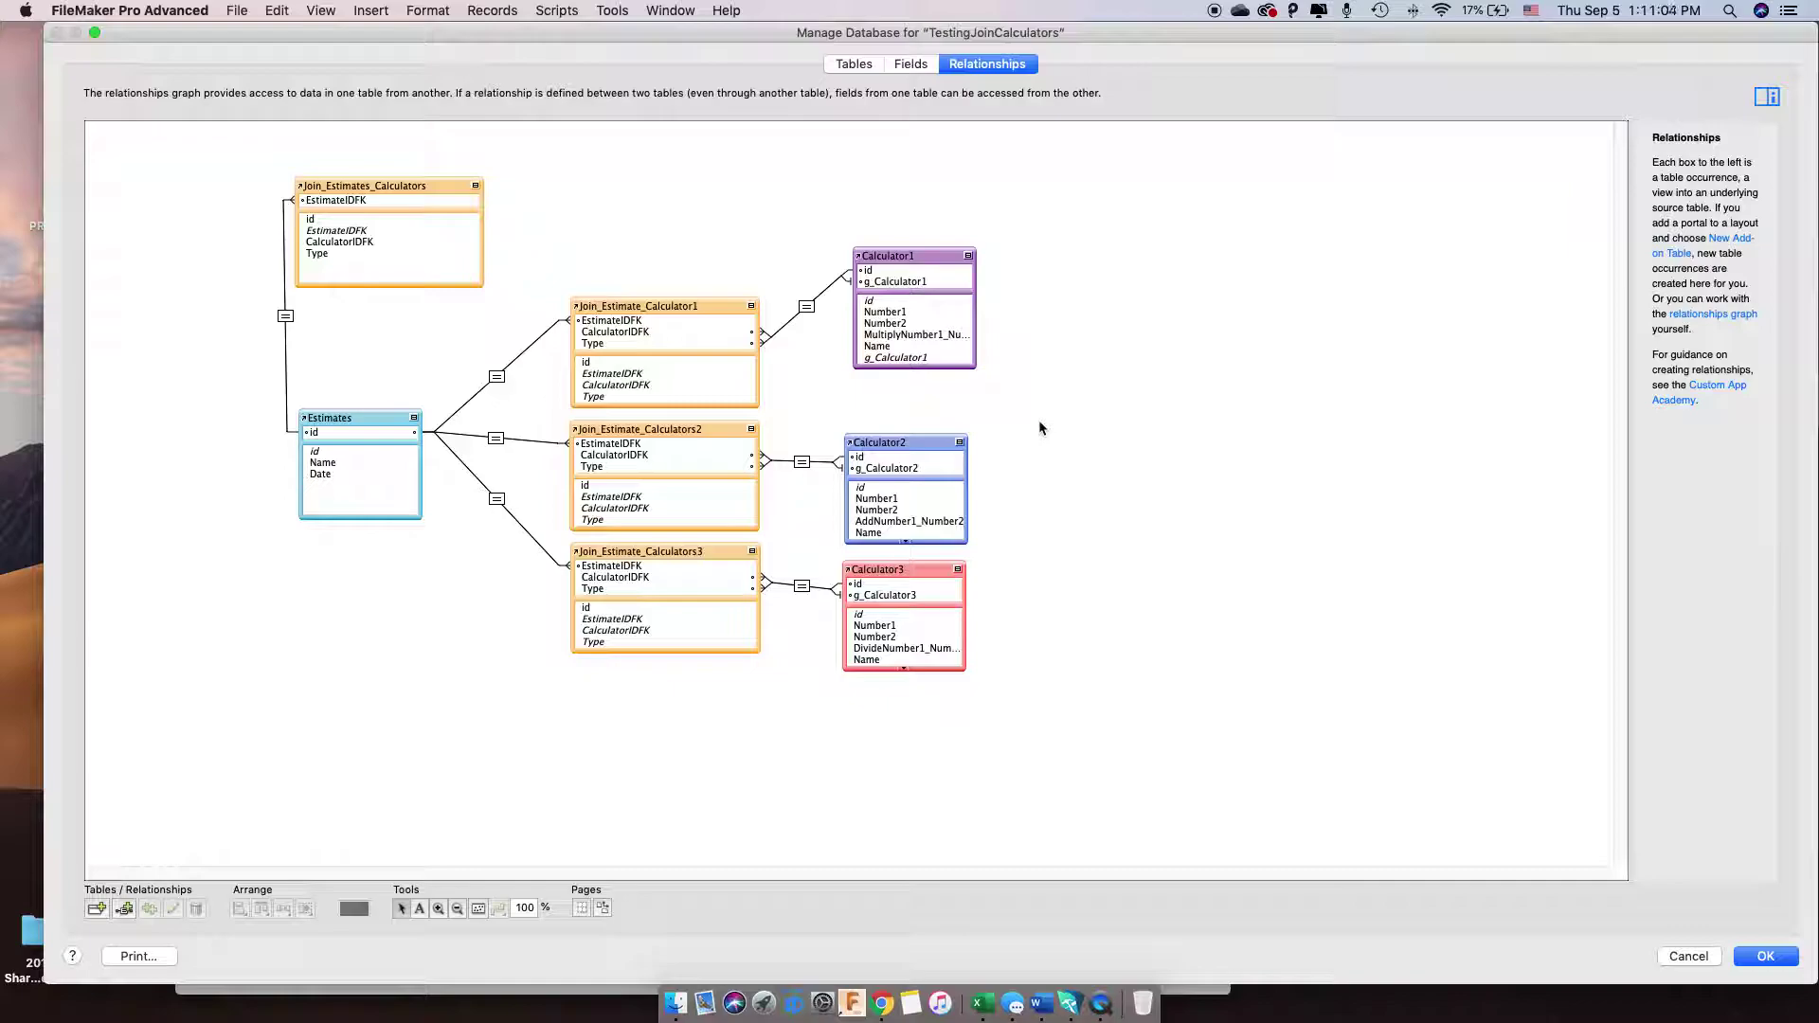
mouse_move(346, 415)
left_mouse_down()
mouse_move(341, 435)
mouse_move(372, 417)
left_mouse_up()
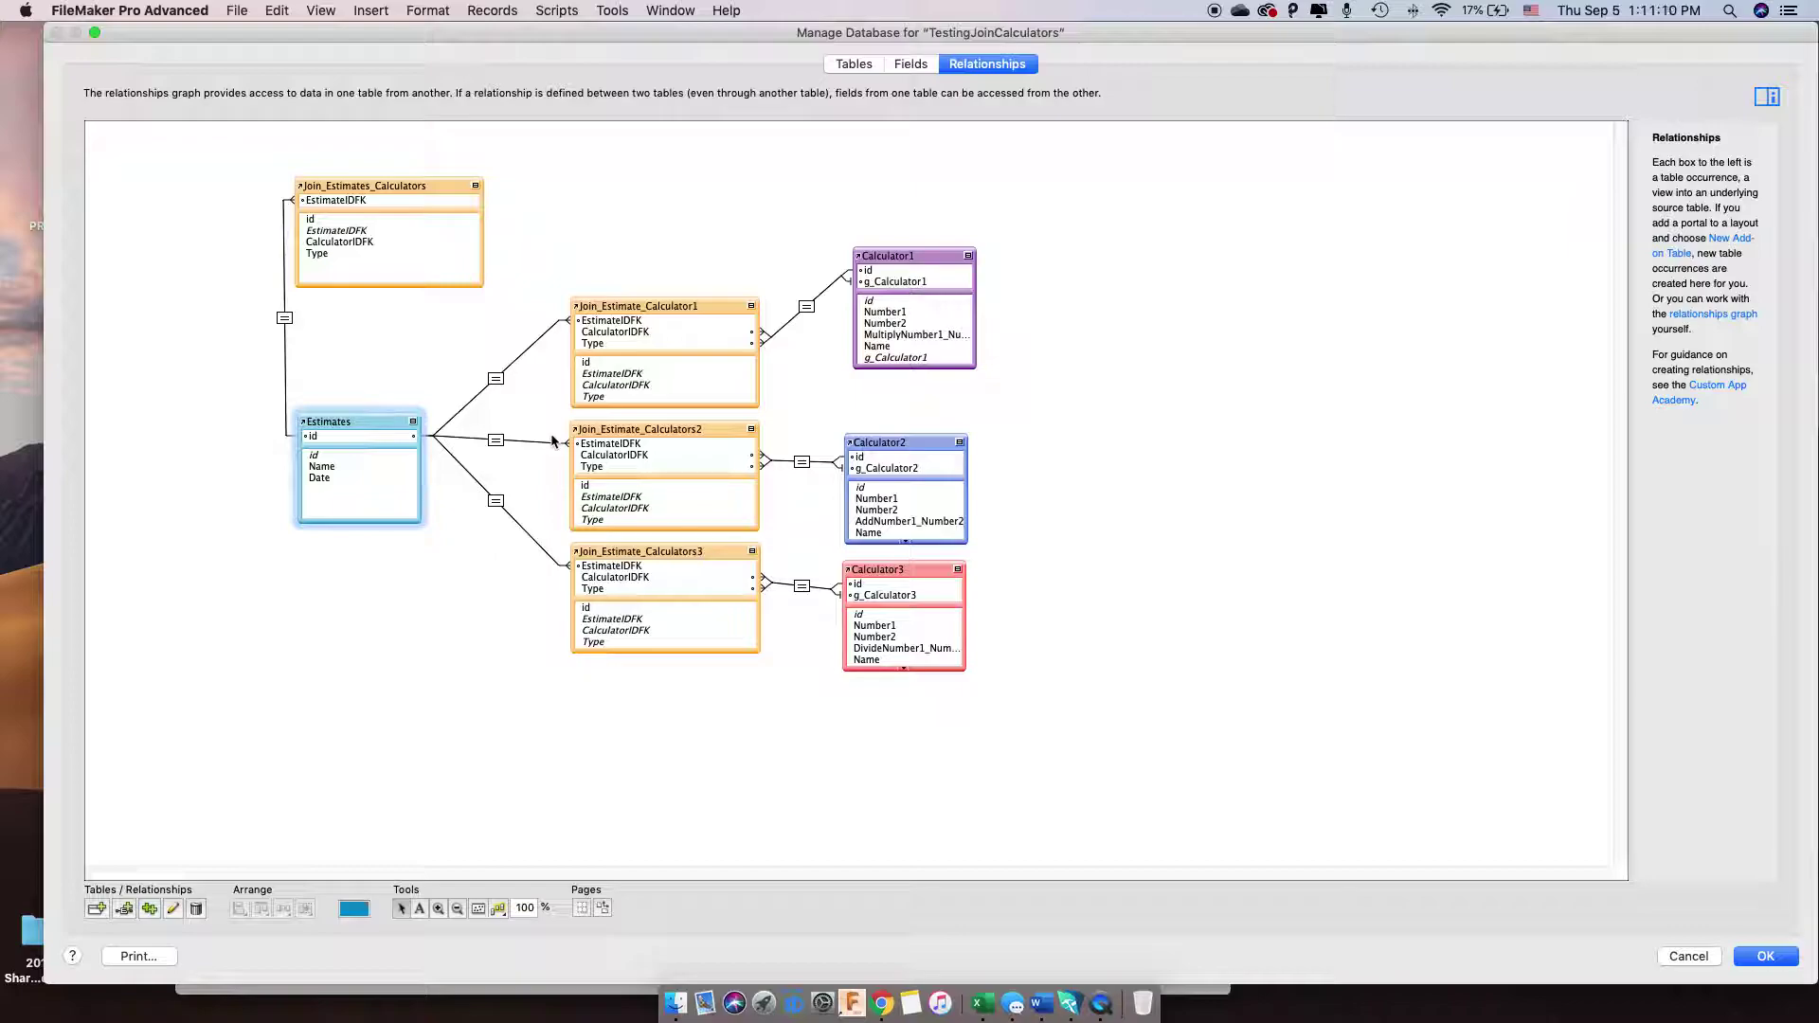
left_click_drag(357, 421, 359, 426)
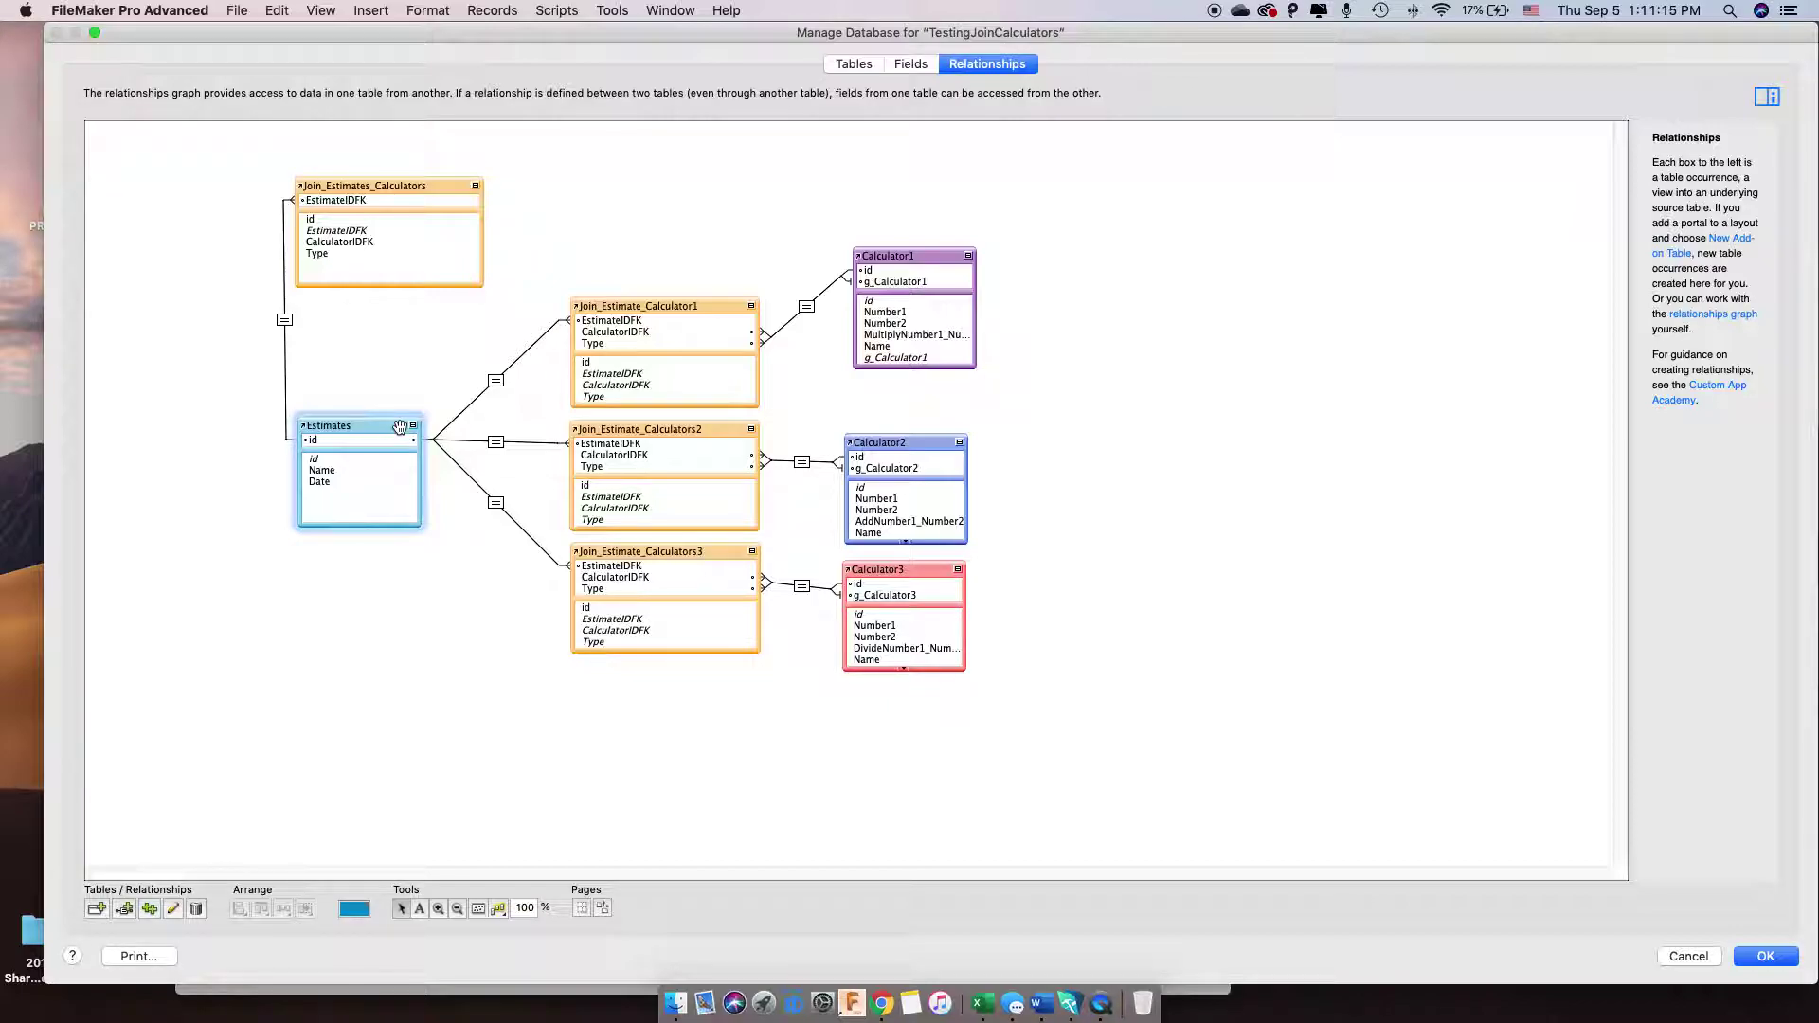
key("XF86AudioRaiseVolume")
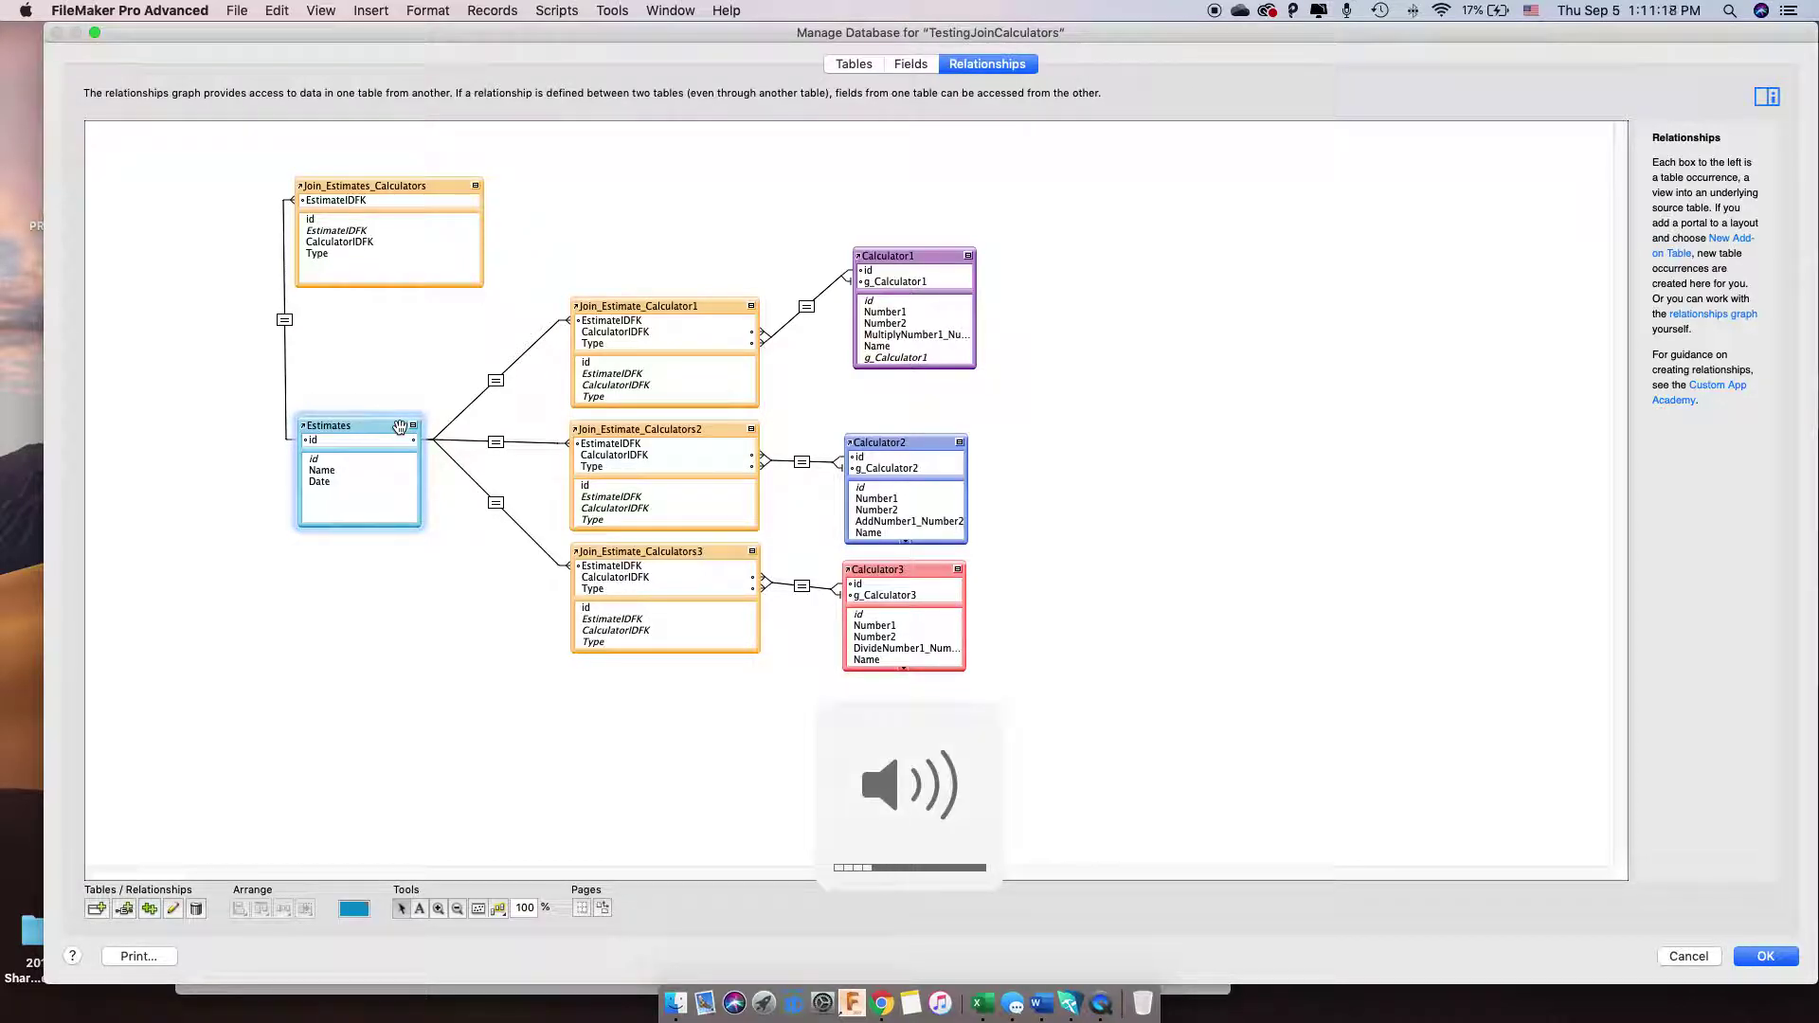
left_click(429, 588)
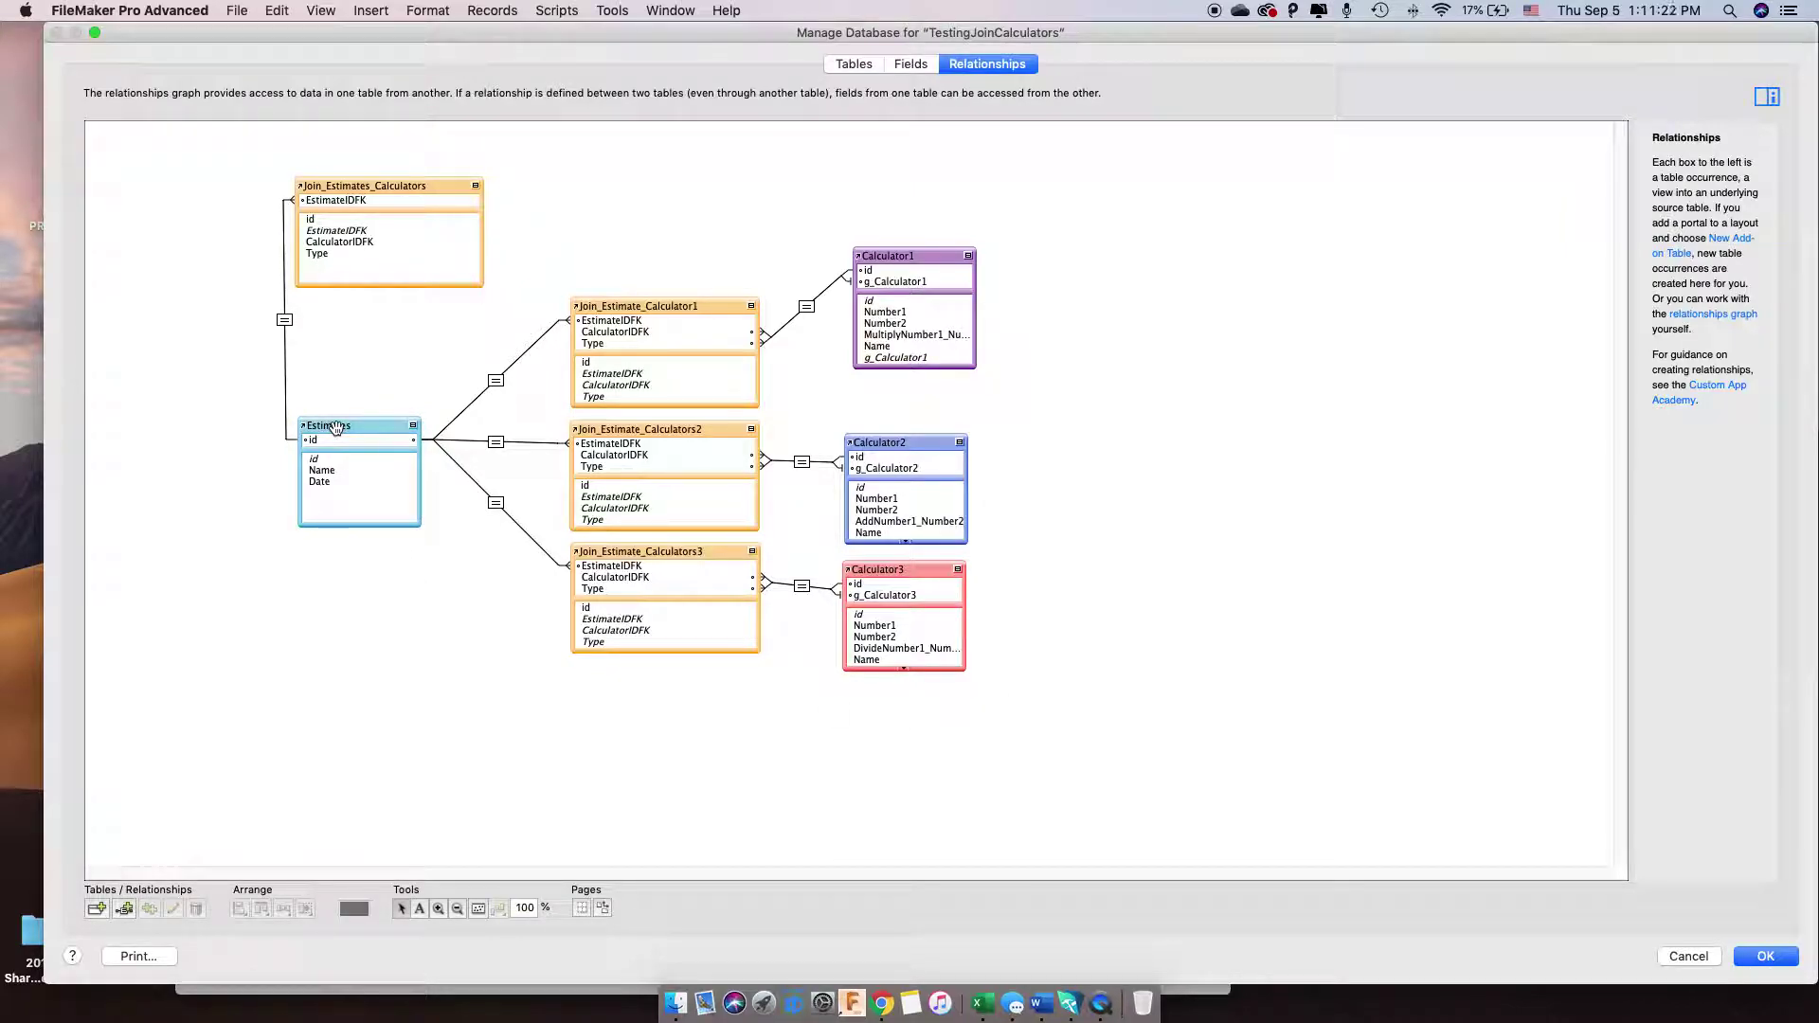
right_click(1071, 1002)
left_click(1101, 1002)
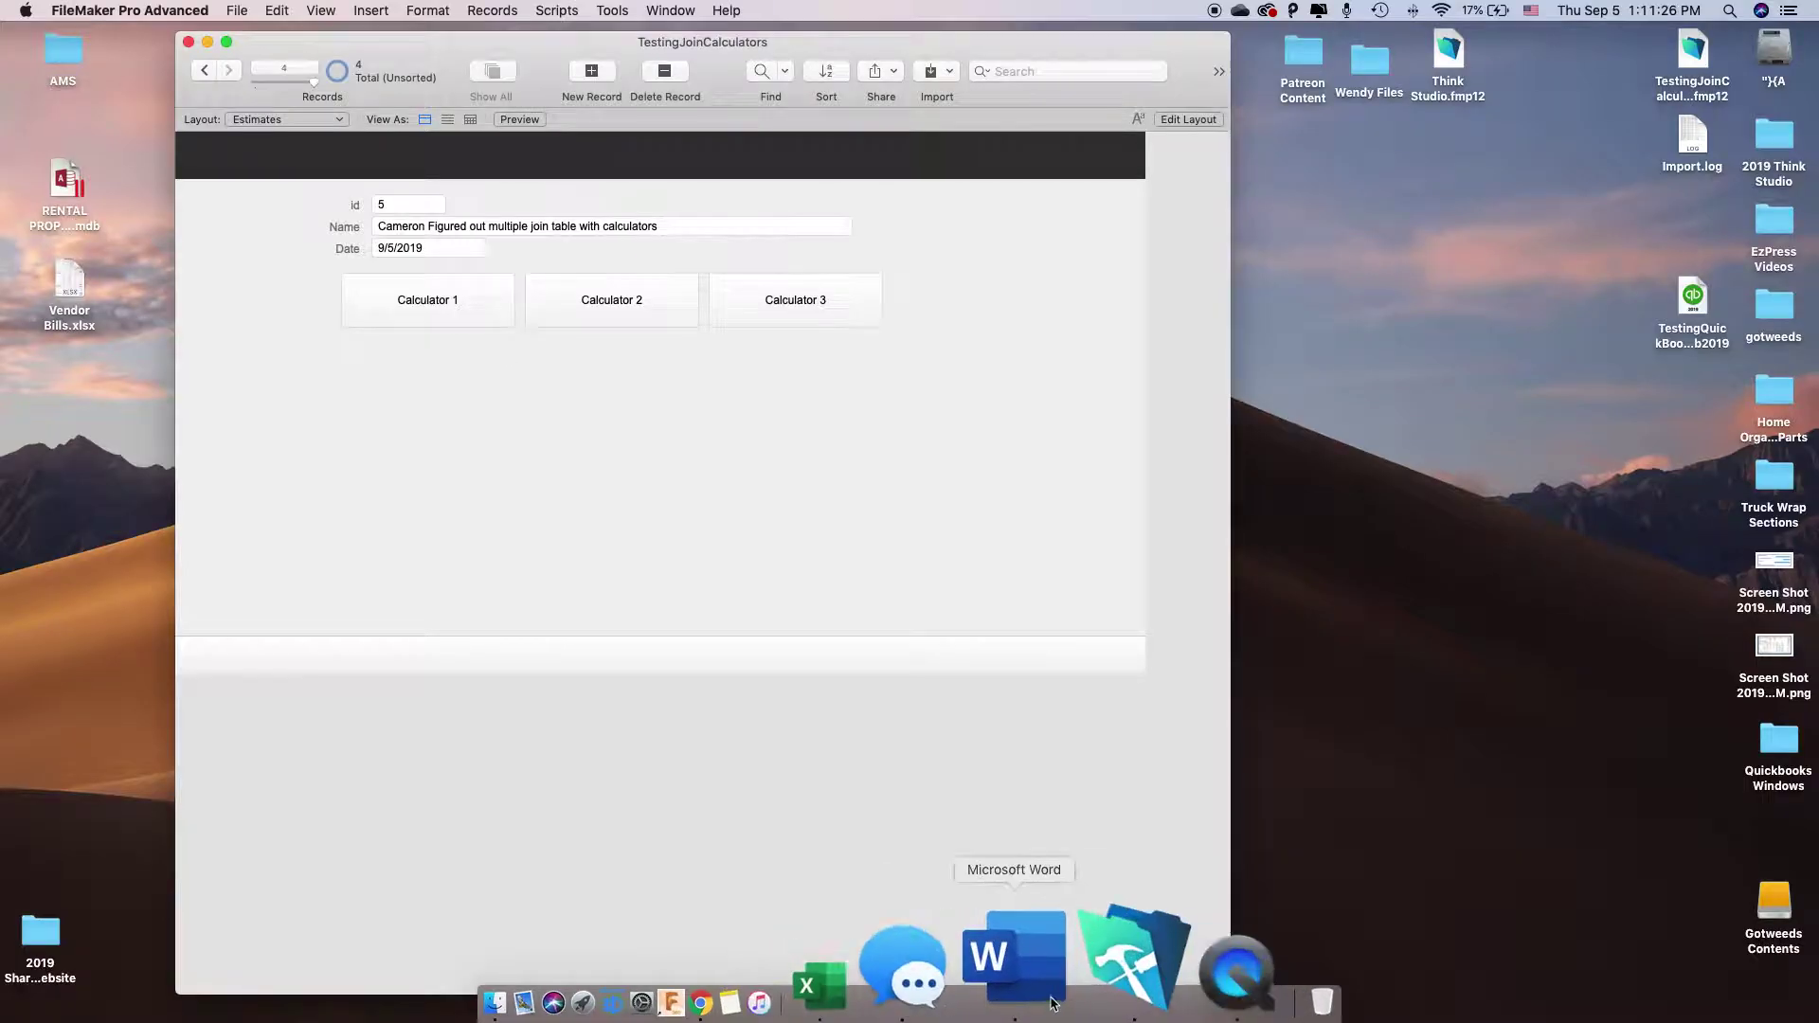
Bring the AMS v3 Inspection List window forward and open its relationships graph
right_click(1042, 952)
left_click(1070, 822)
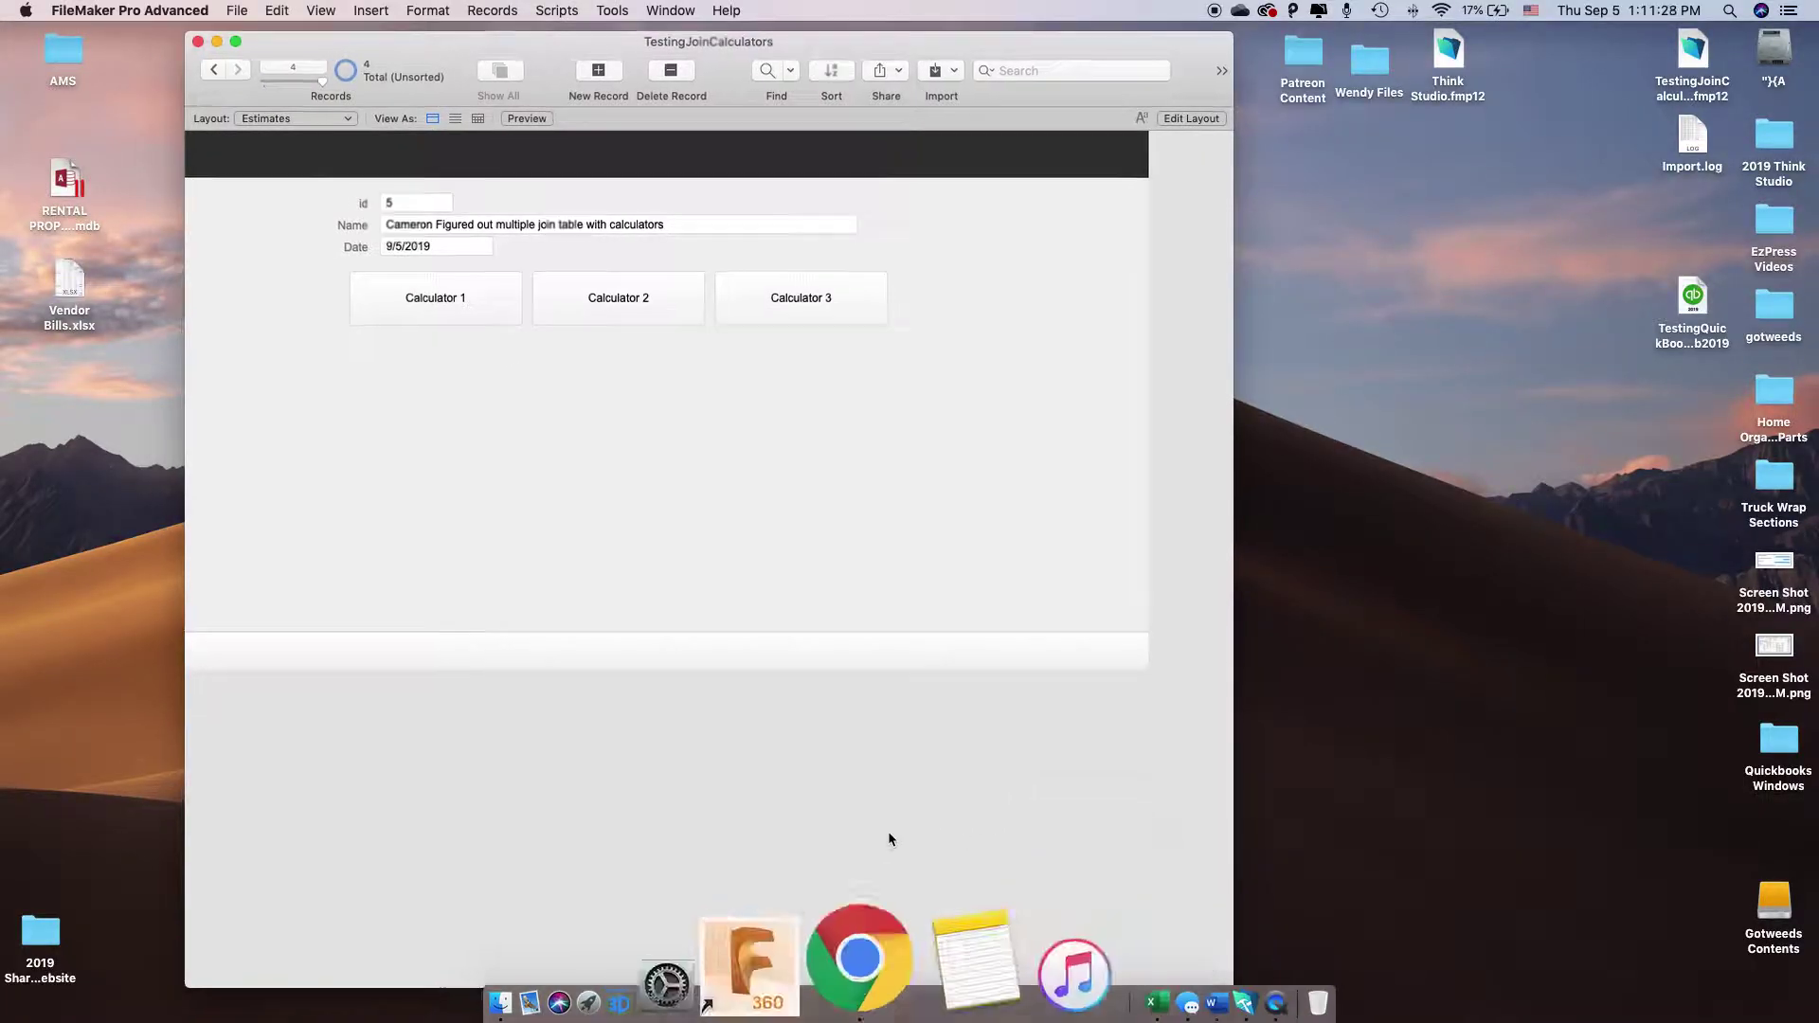
left_click(882, 883)
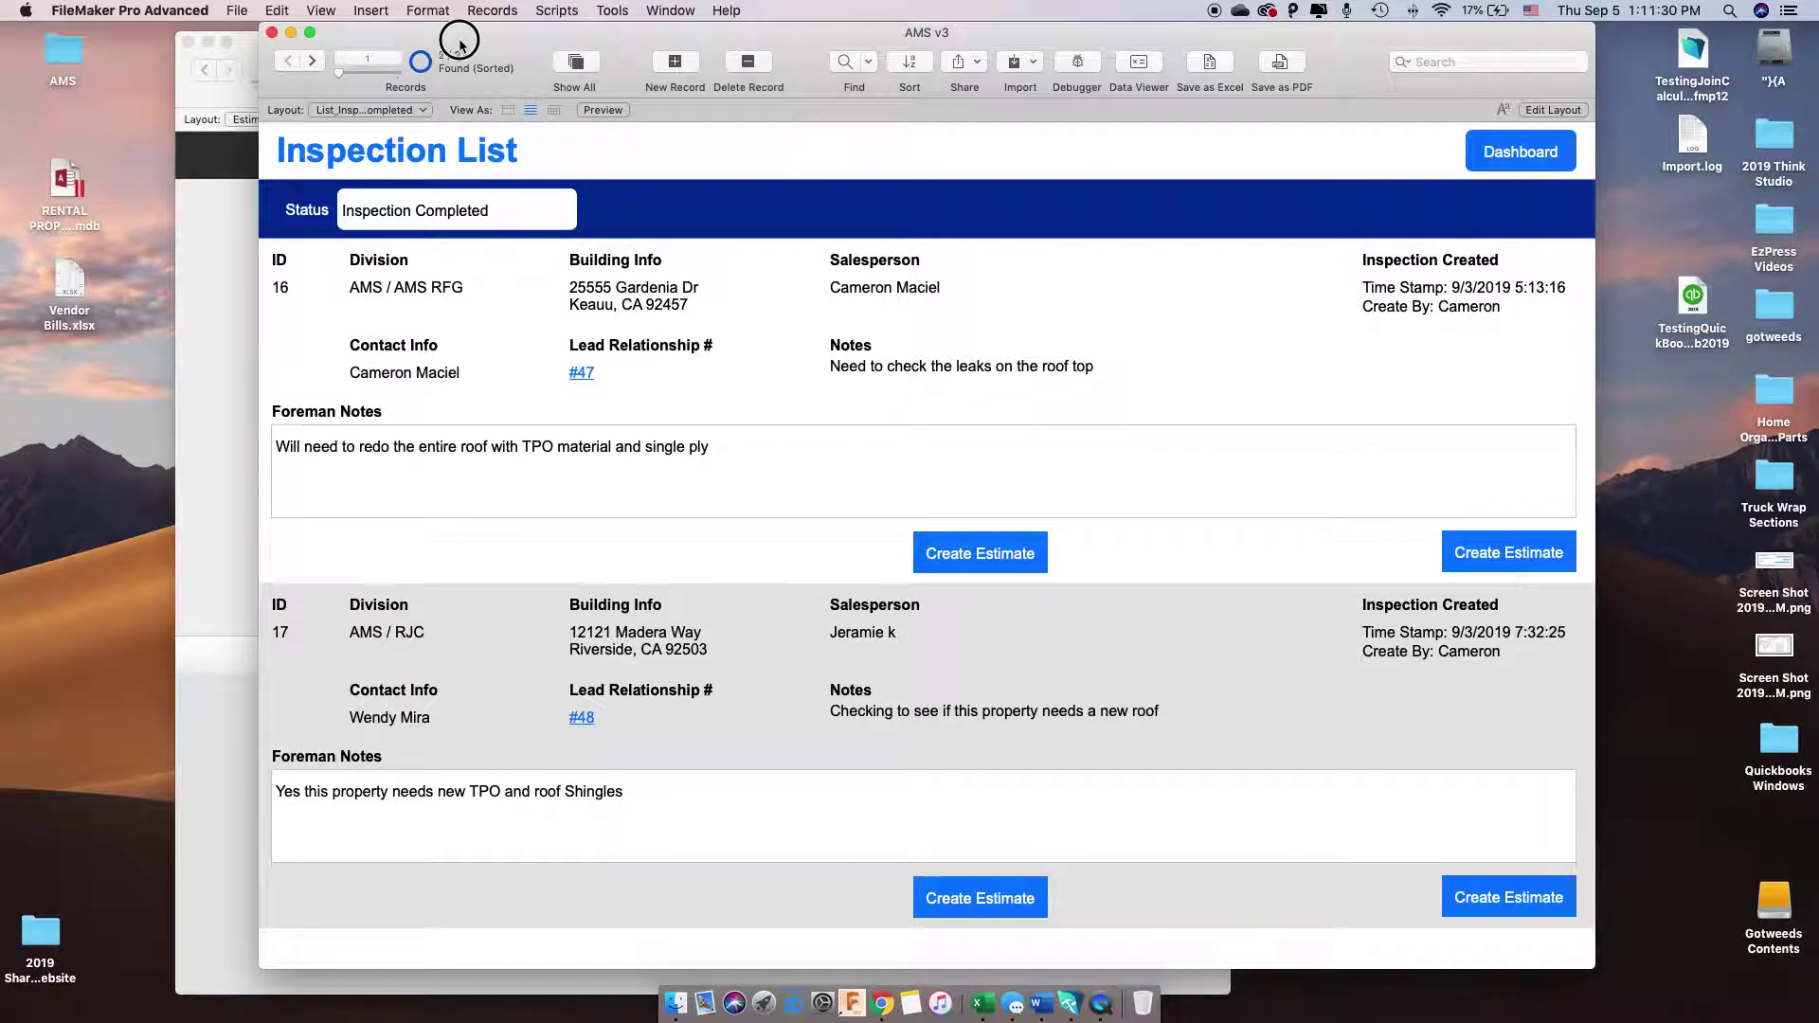
left_click_drag(459, 39, 445, 39)
left_click(230, 11)
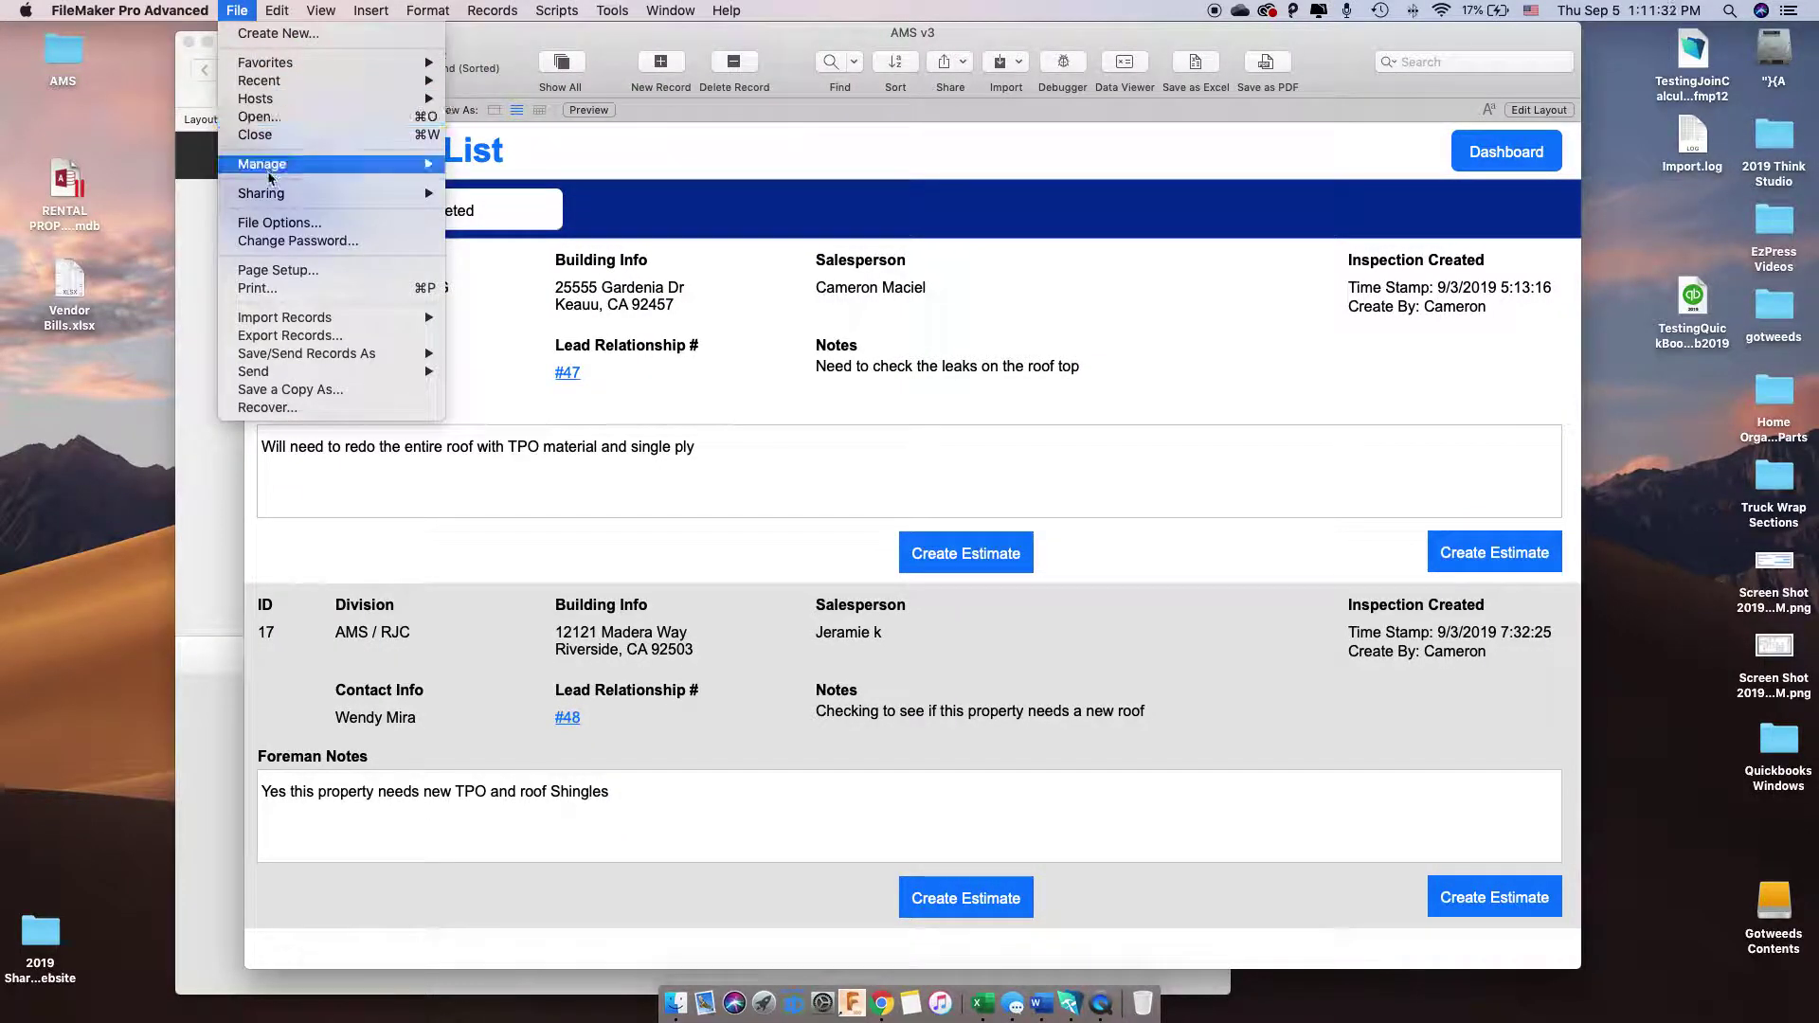
mouse_move(407, 164)
left_click(561, 164)
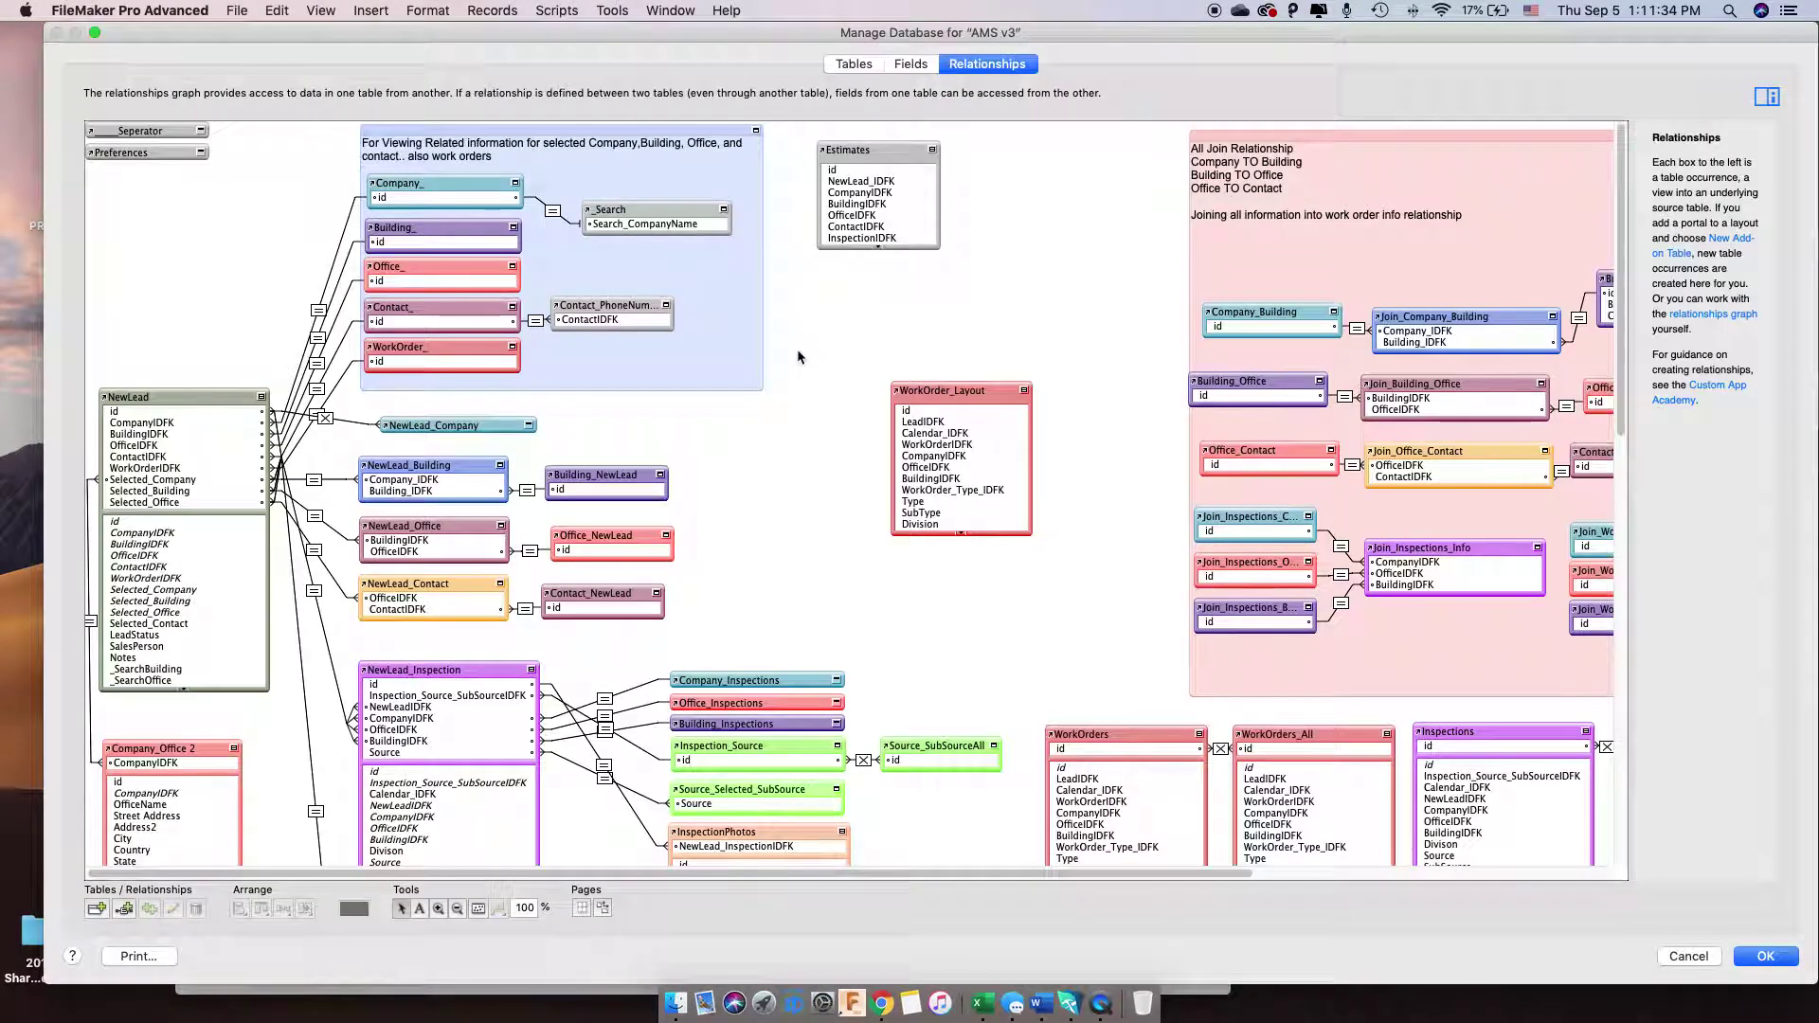
Zoom the AMS v3 graph out to 35%, back in to 50%, then close it
left_click(456, 909)
left_click(787, 569)
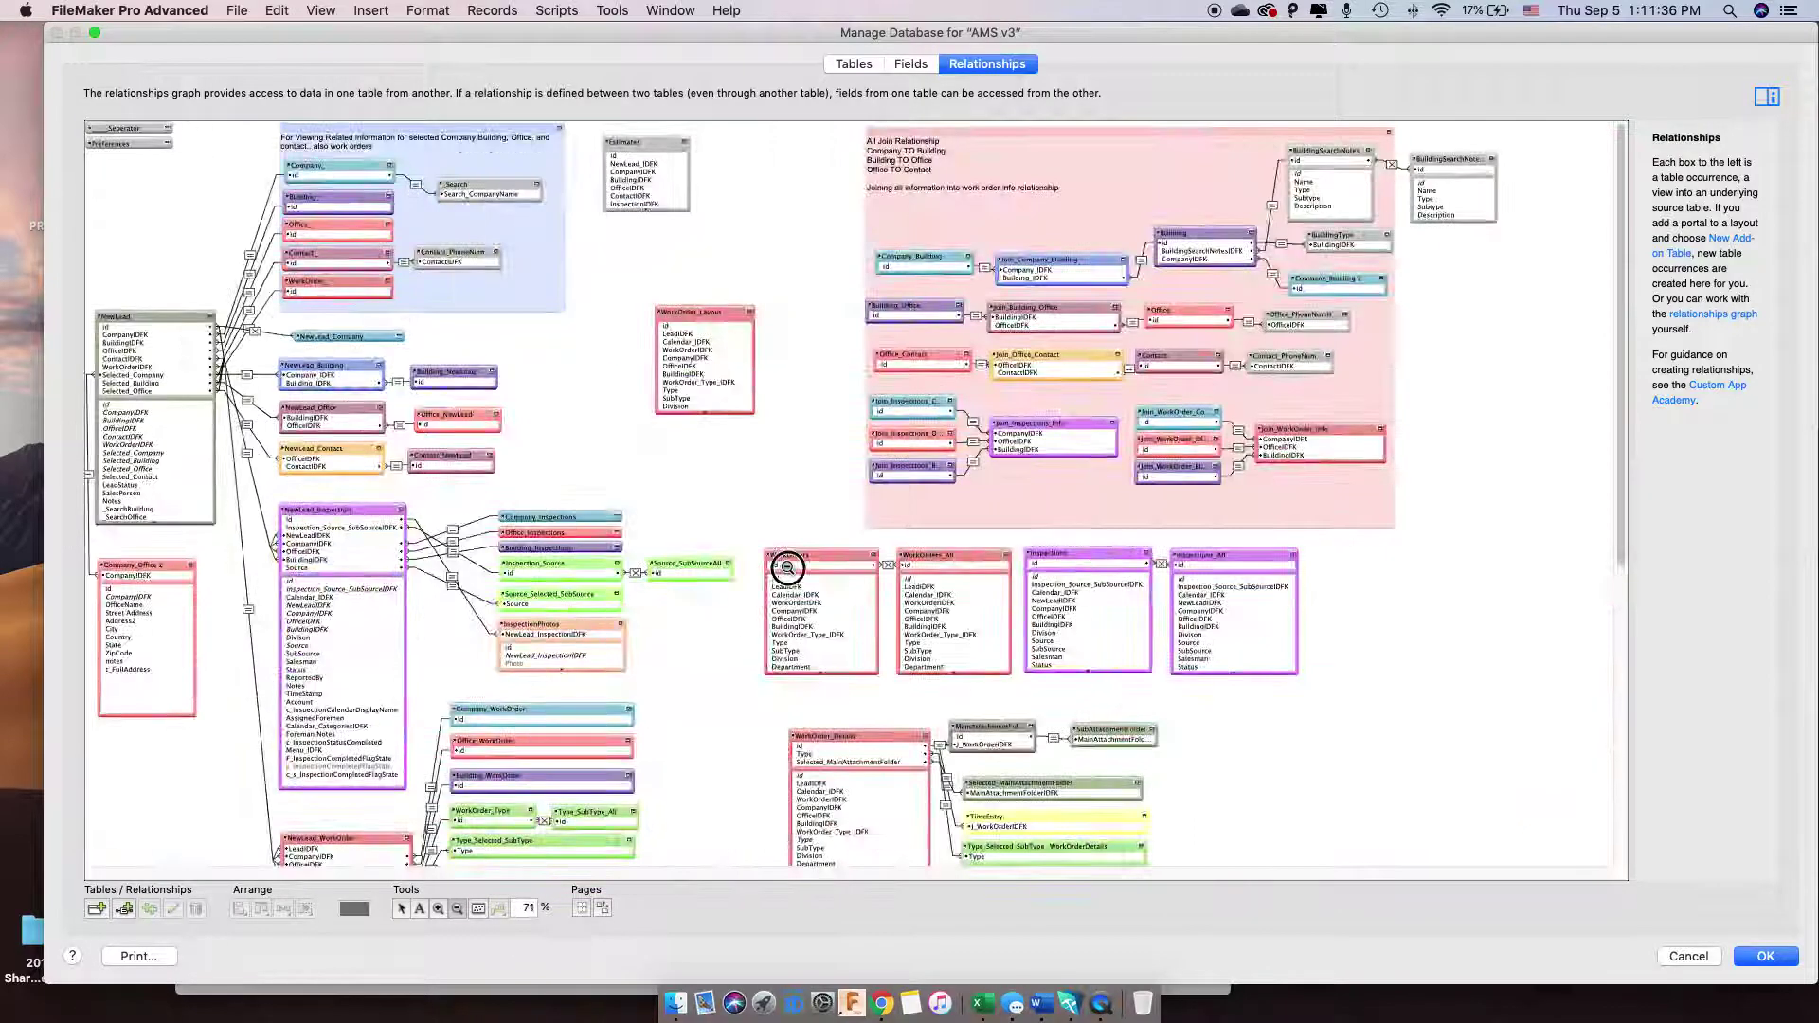
left_click(781, 562)
left_click(924, 564)
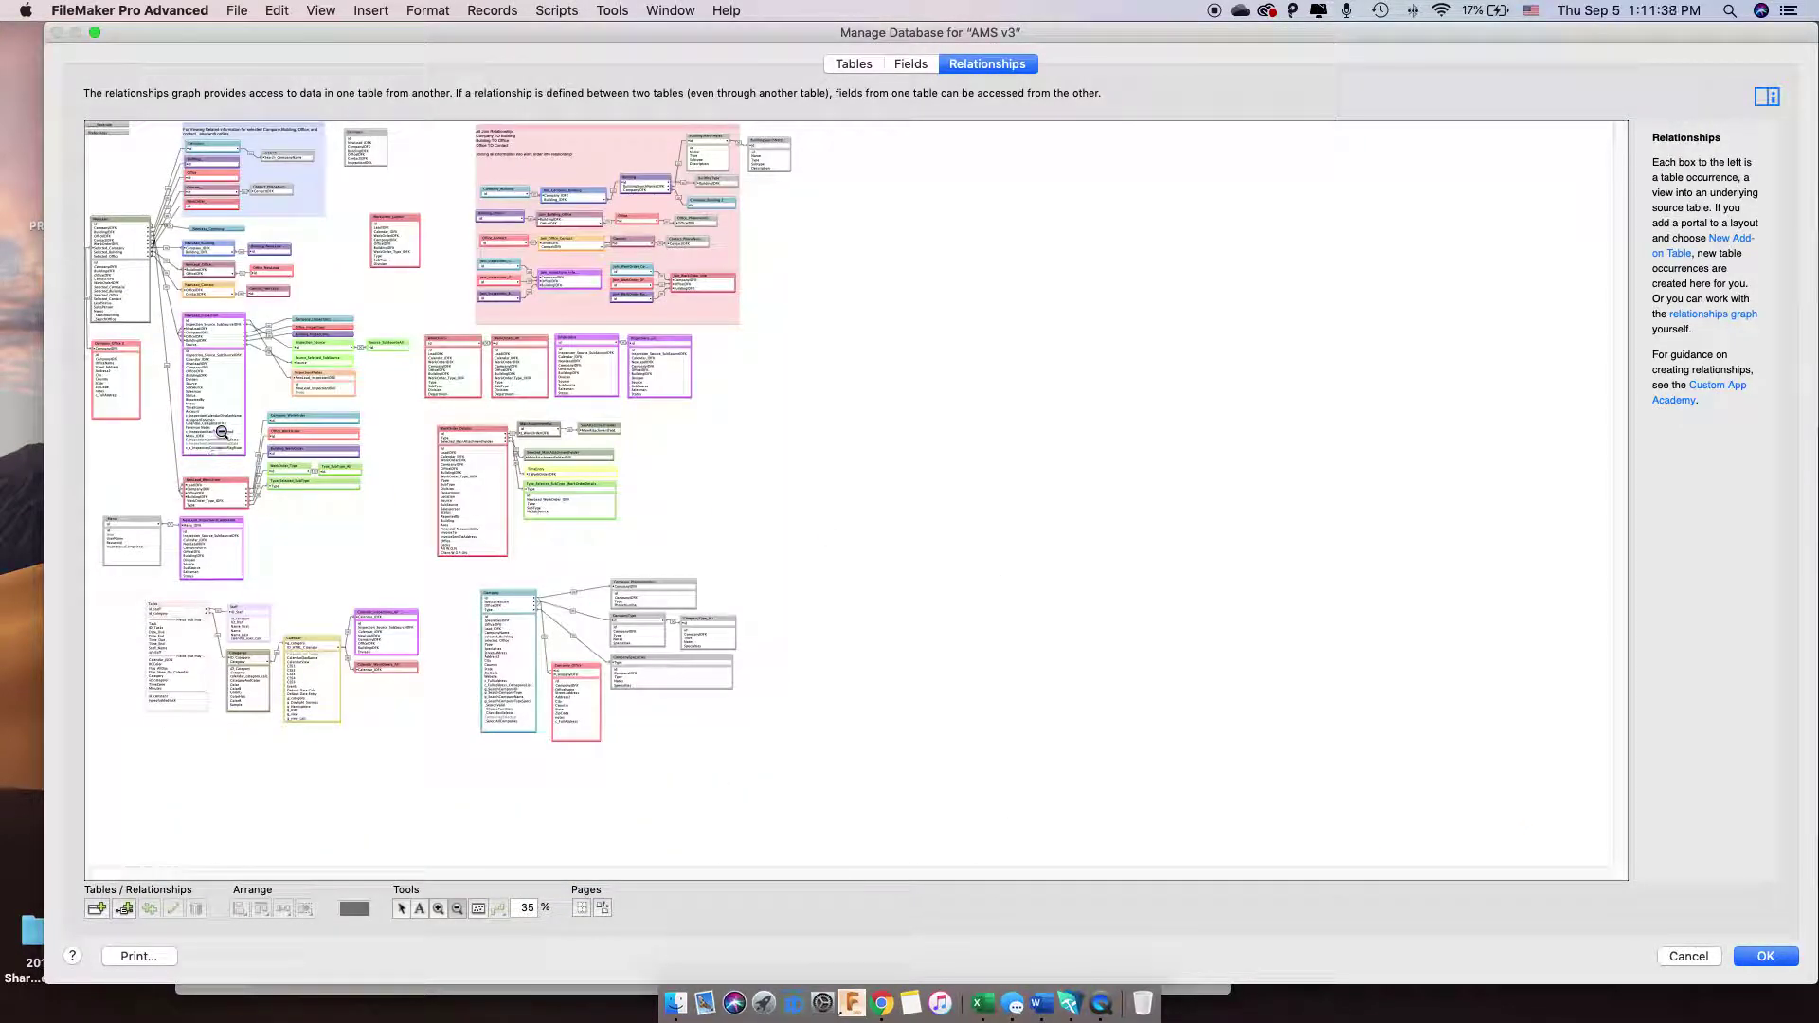
left_click(439, 909)
left_click(372, 313)
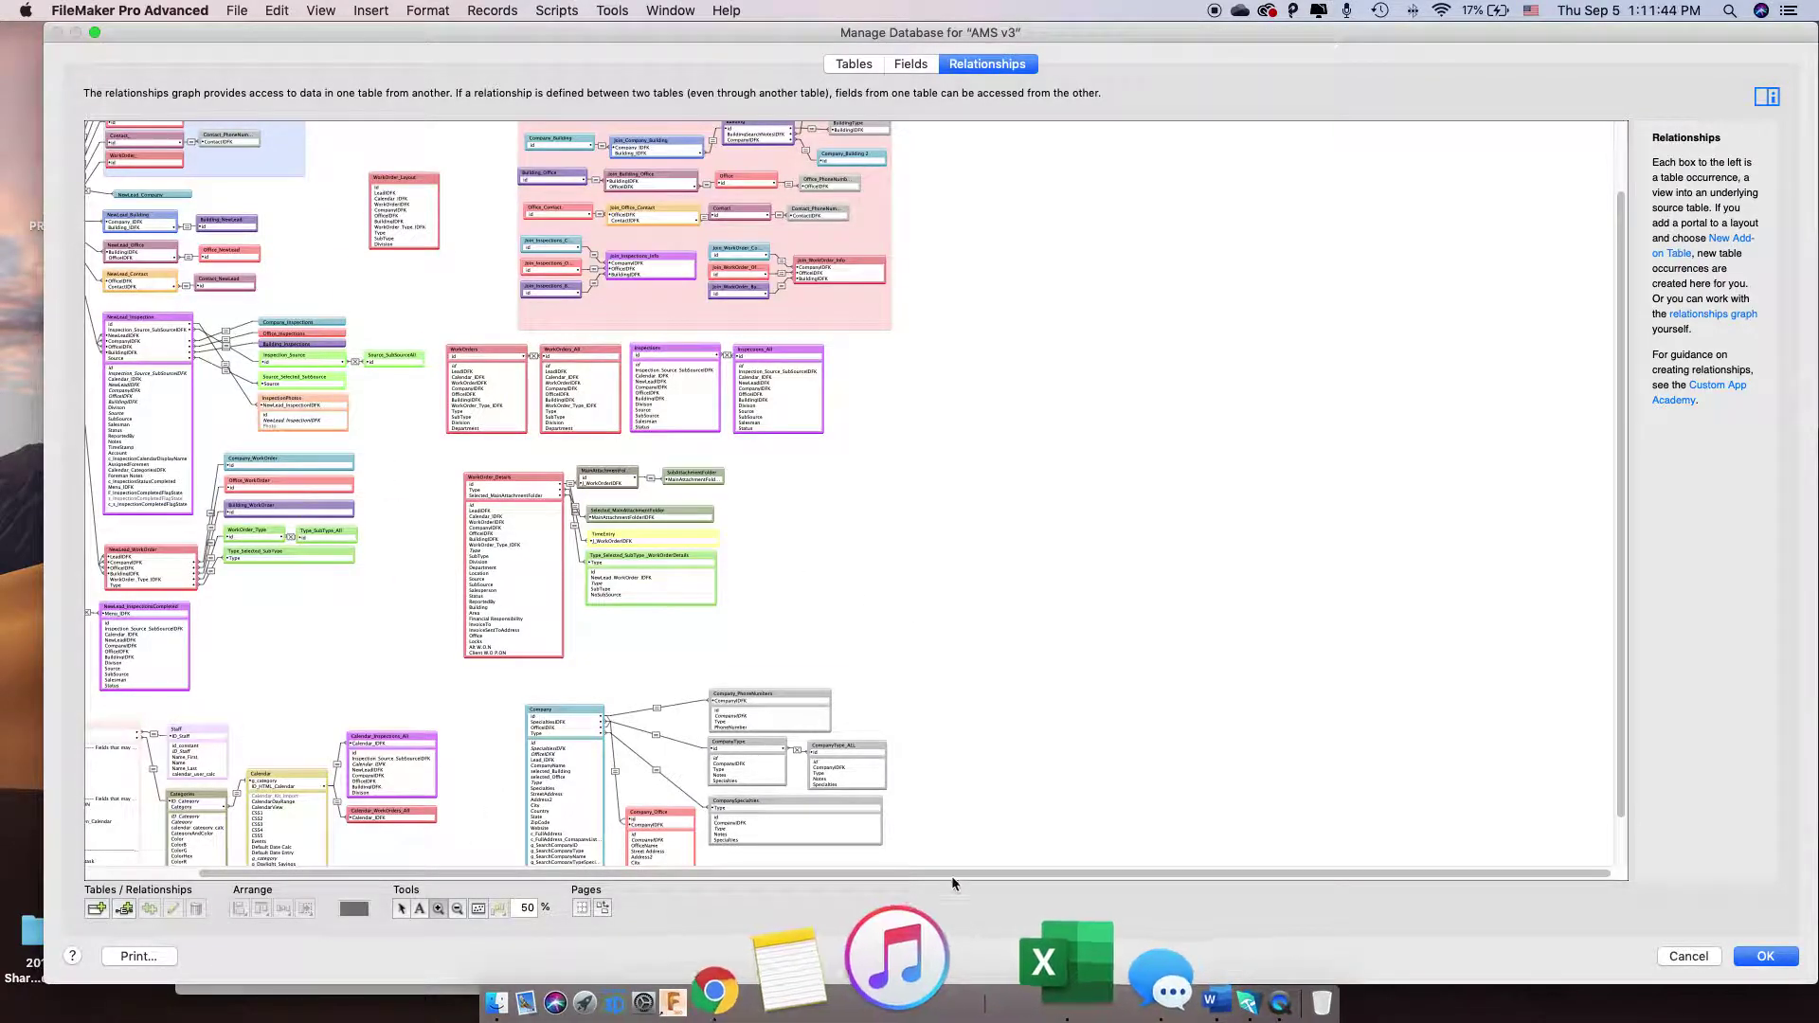
scroll(814, 873, "left", 5)
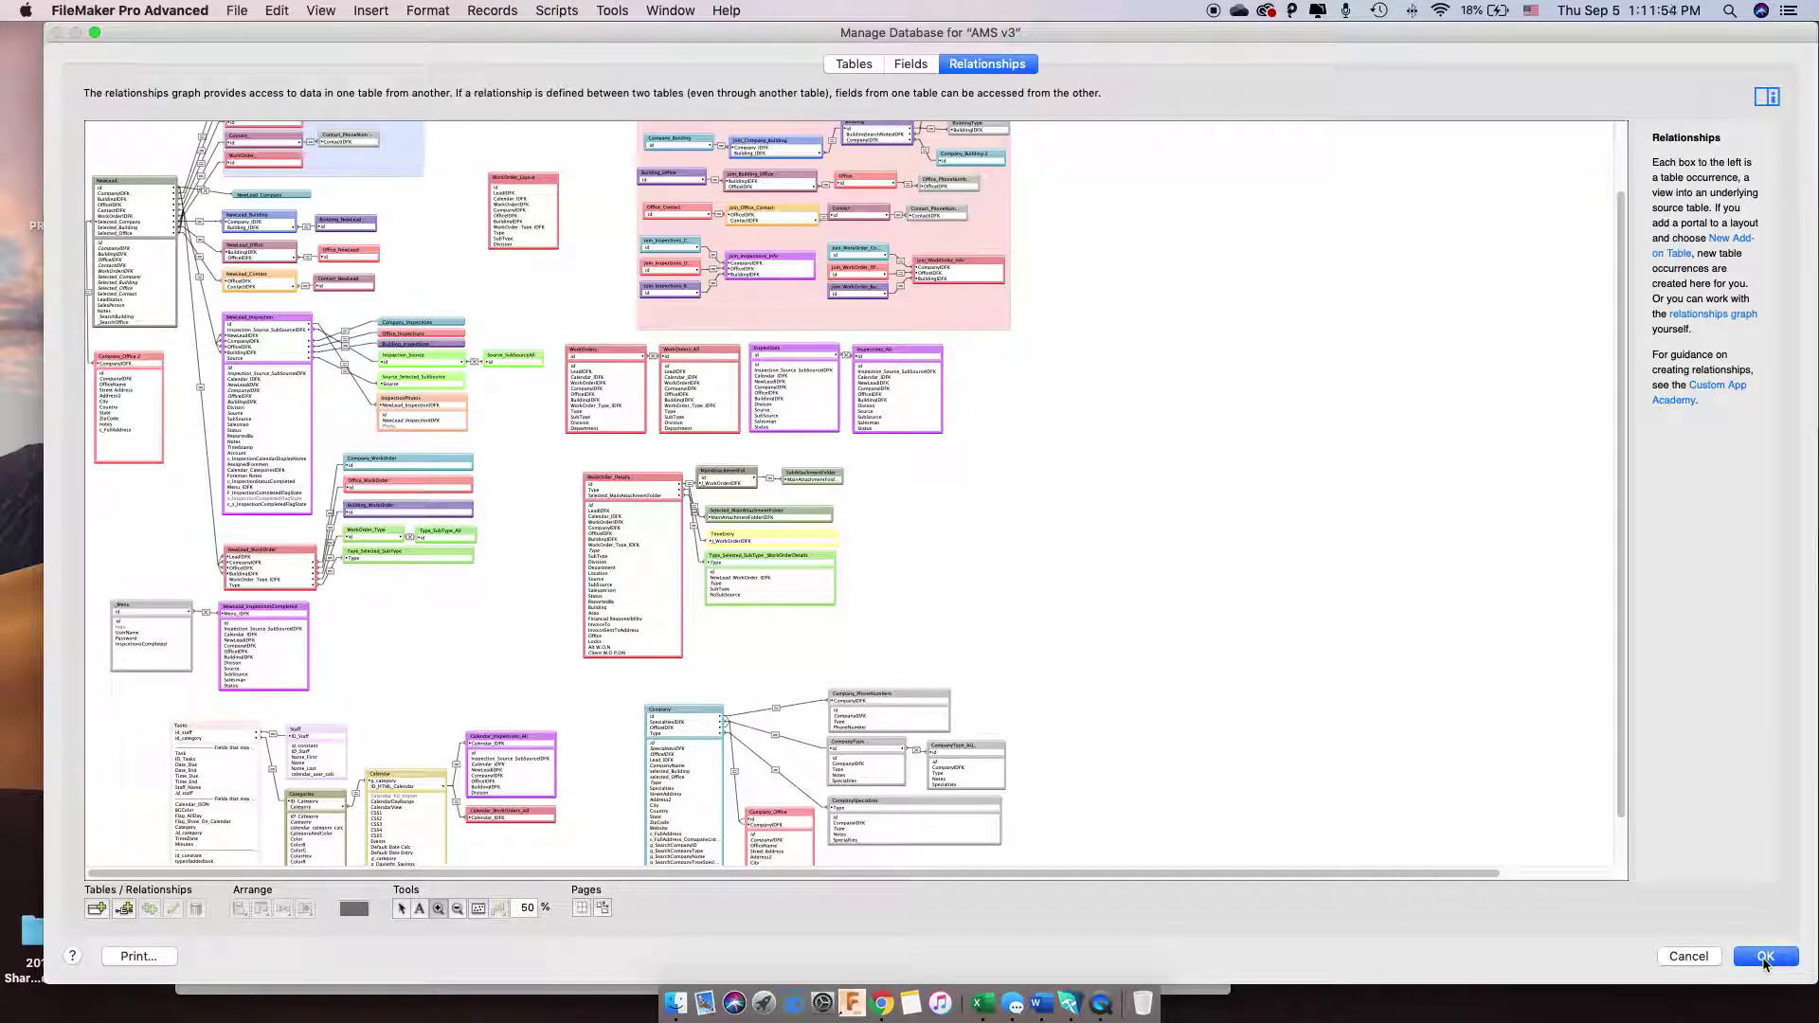
left_click(1764, 957)
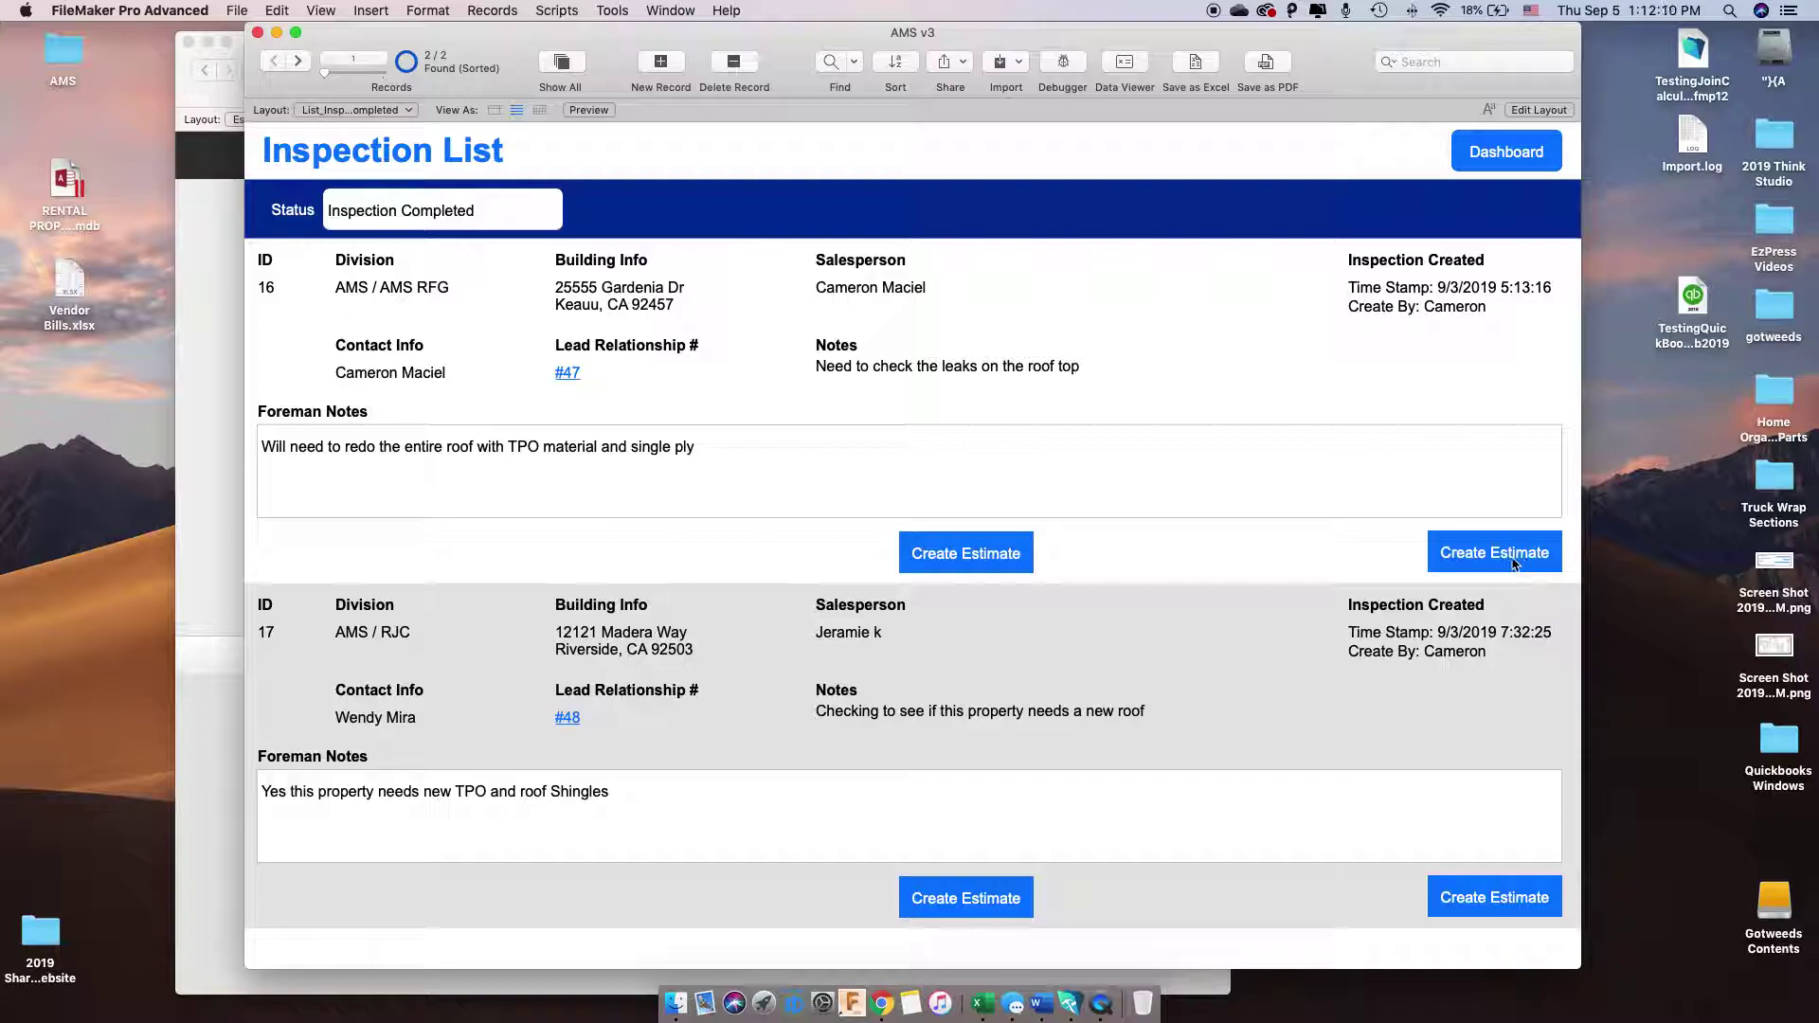
Start an estimate on the first inspection record to show Duro Last, TPO and Shingles calculators
left_click(968, 556)
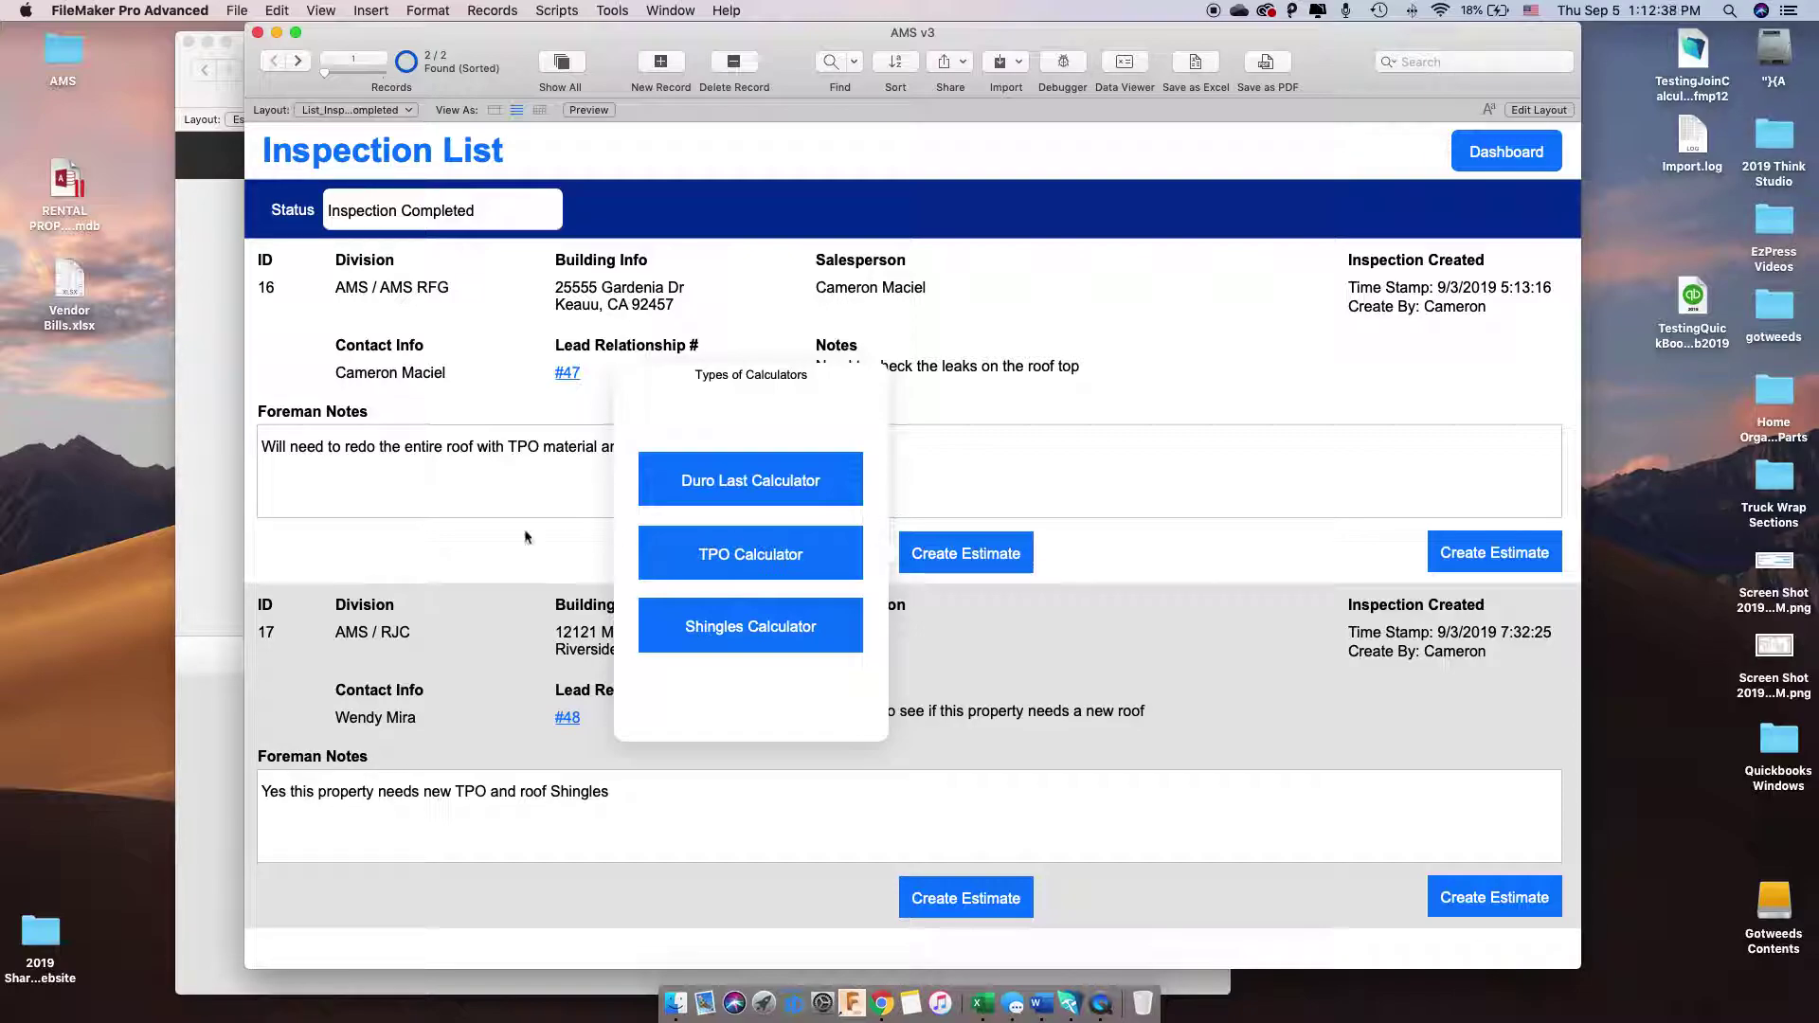
Bring TestingJoinCalculators forward and open its relationships graph in Manage Database
left_click(213, 250)
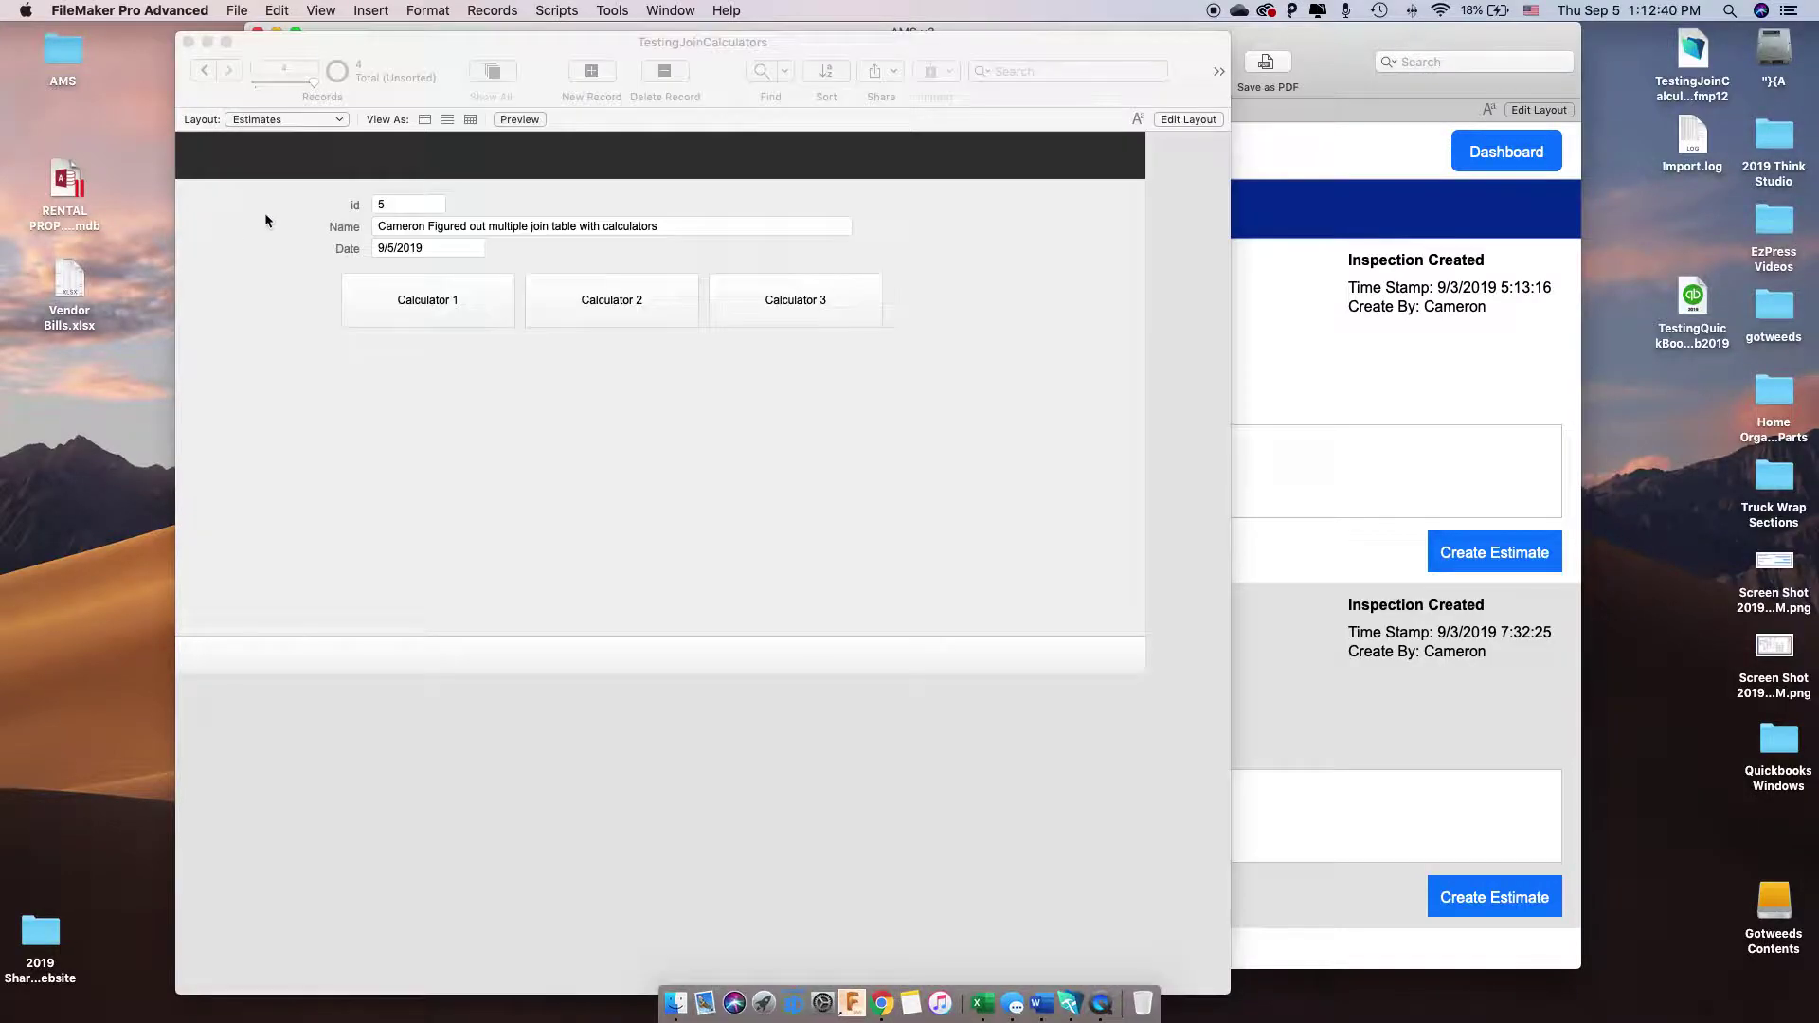
left_click_drag(556, 90, 559, 103)
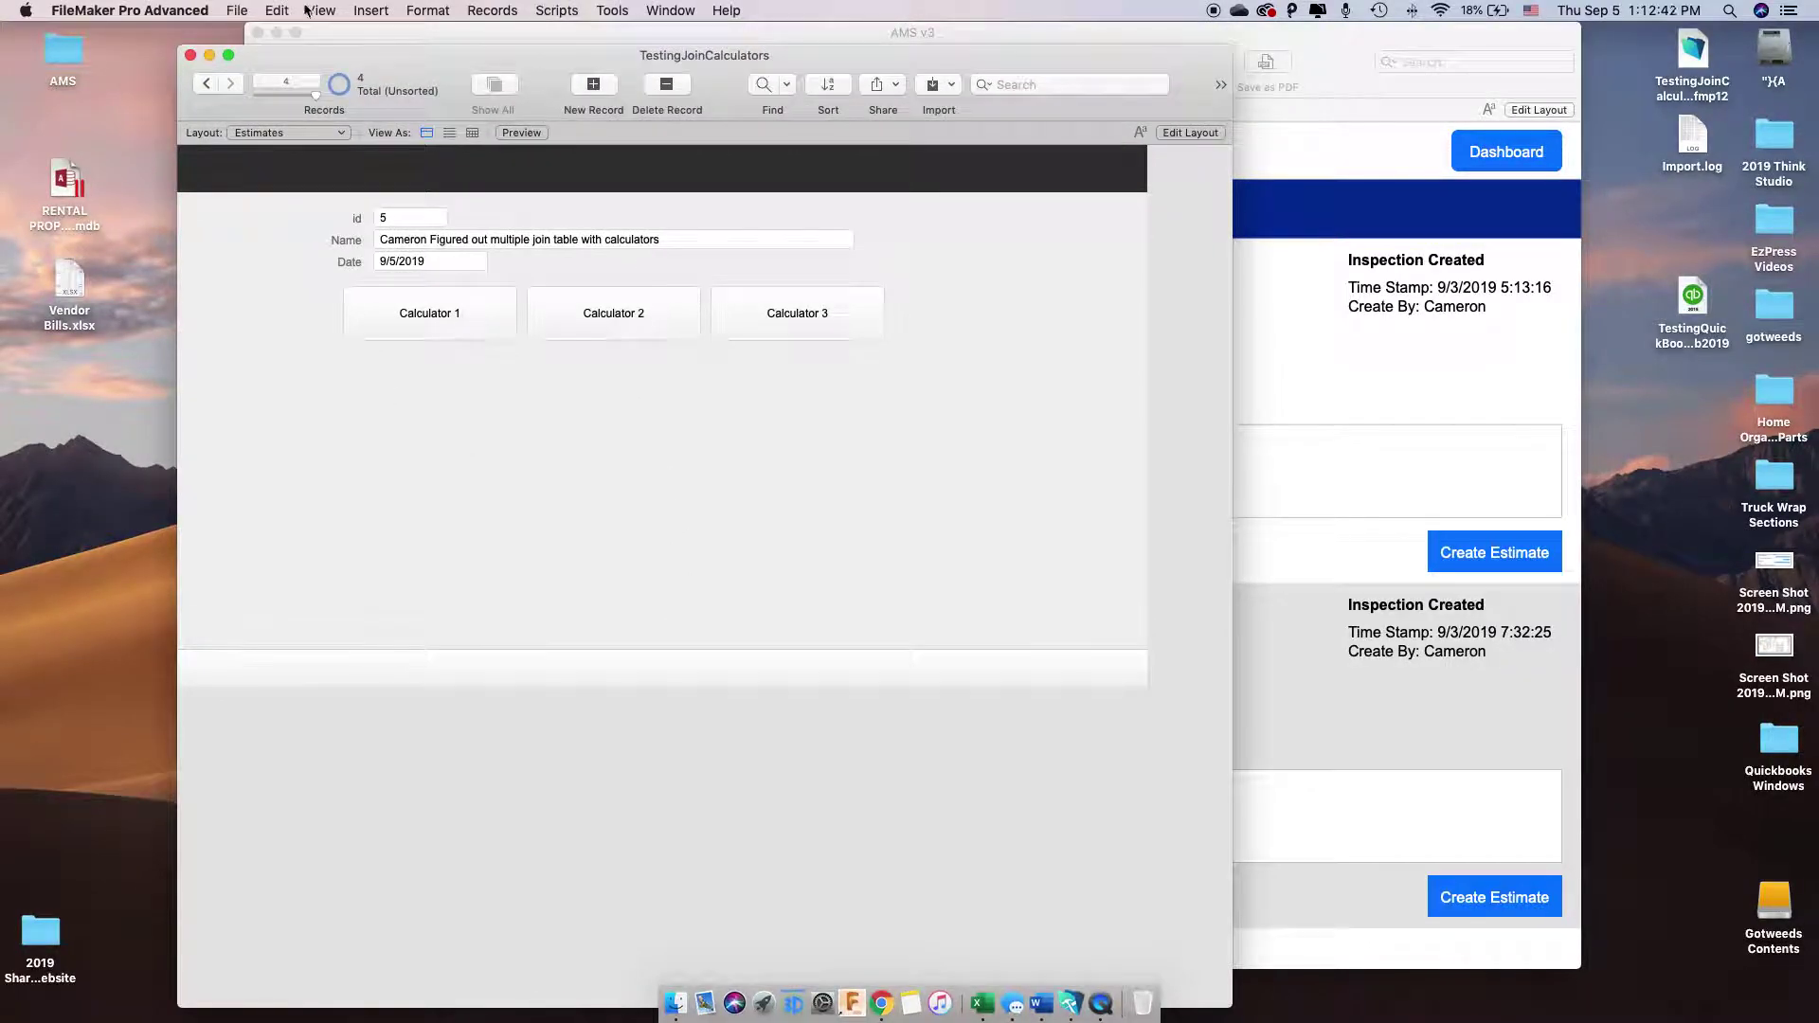
left_click(245, 11)
mouse_move(301, 163)
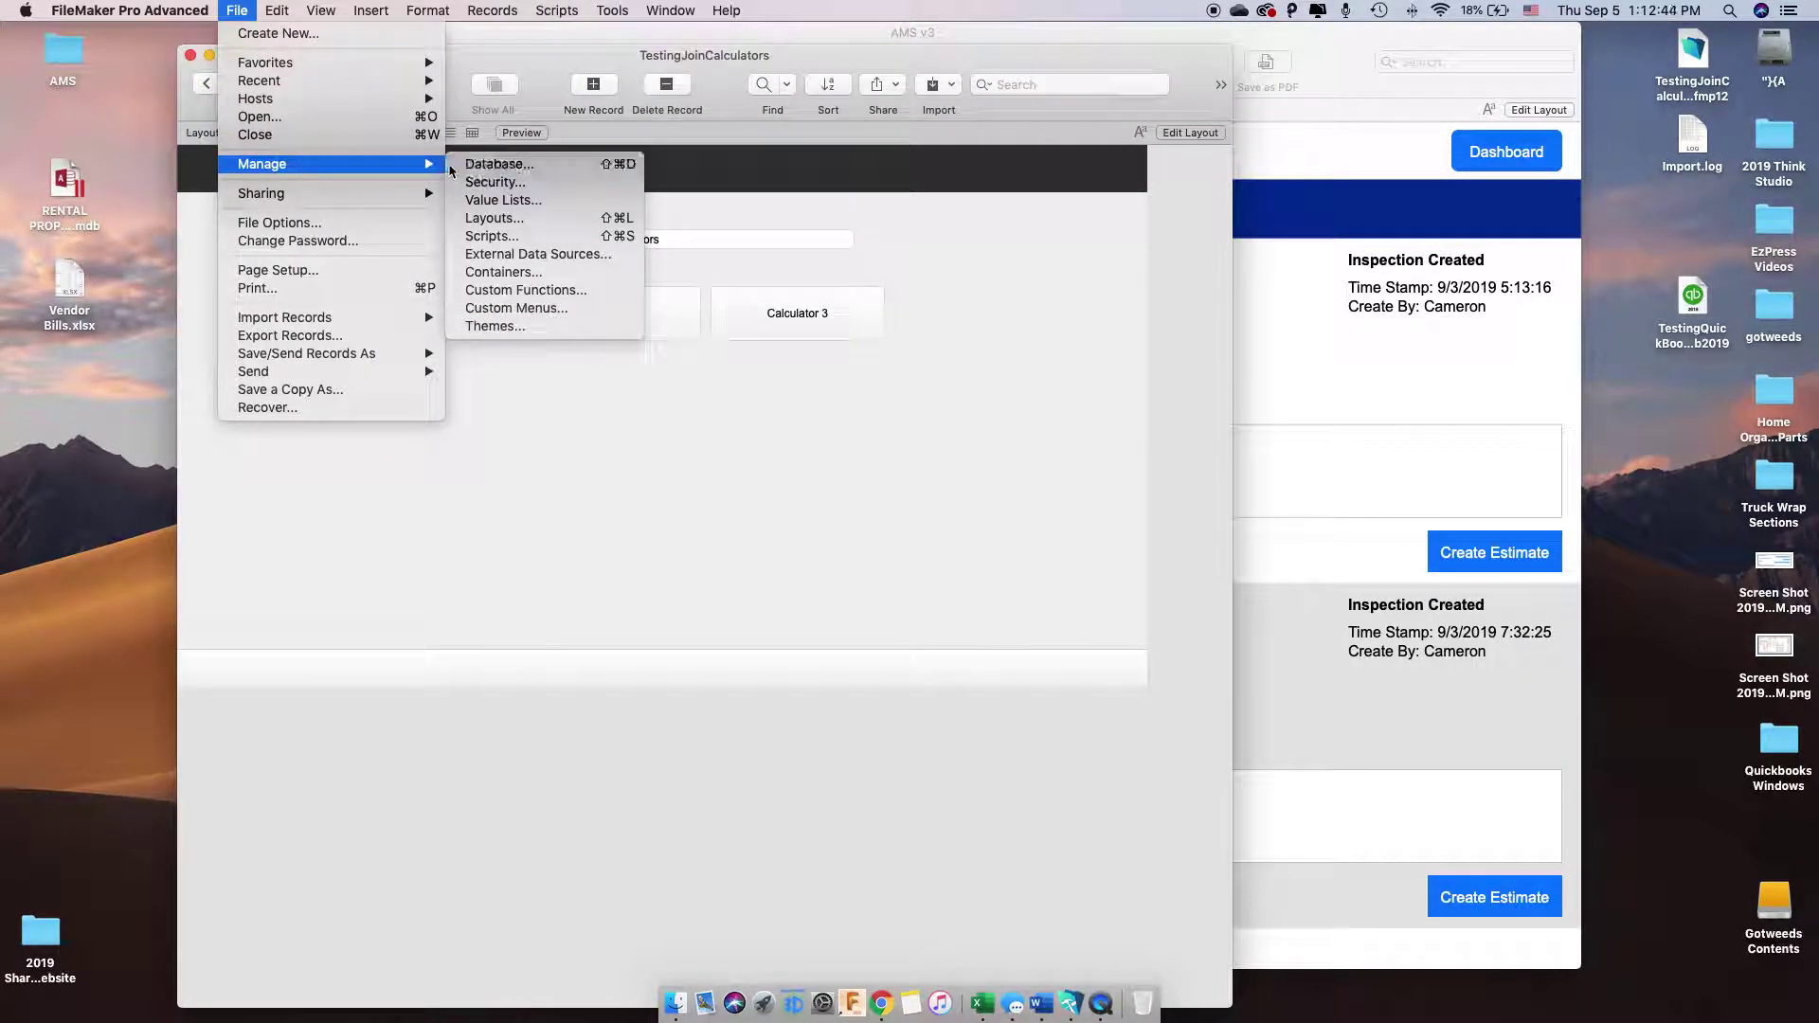
left_click(493, 163)
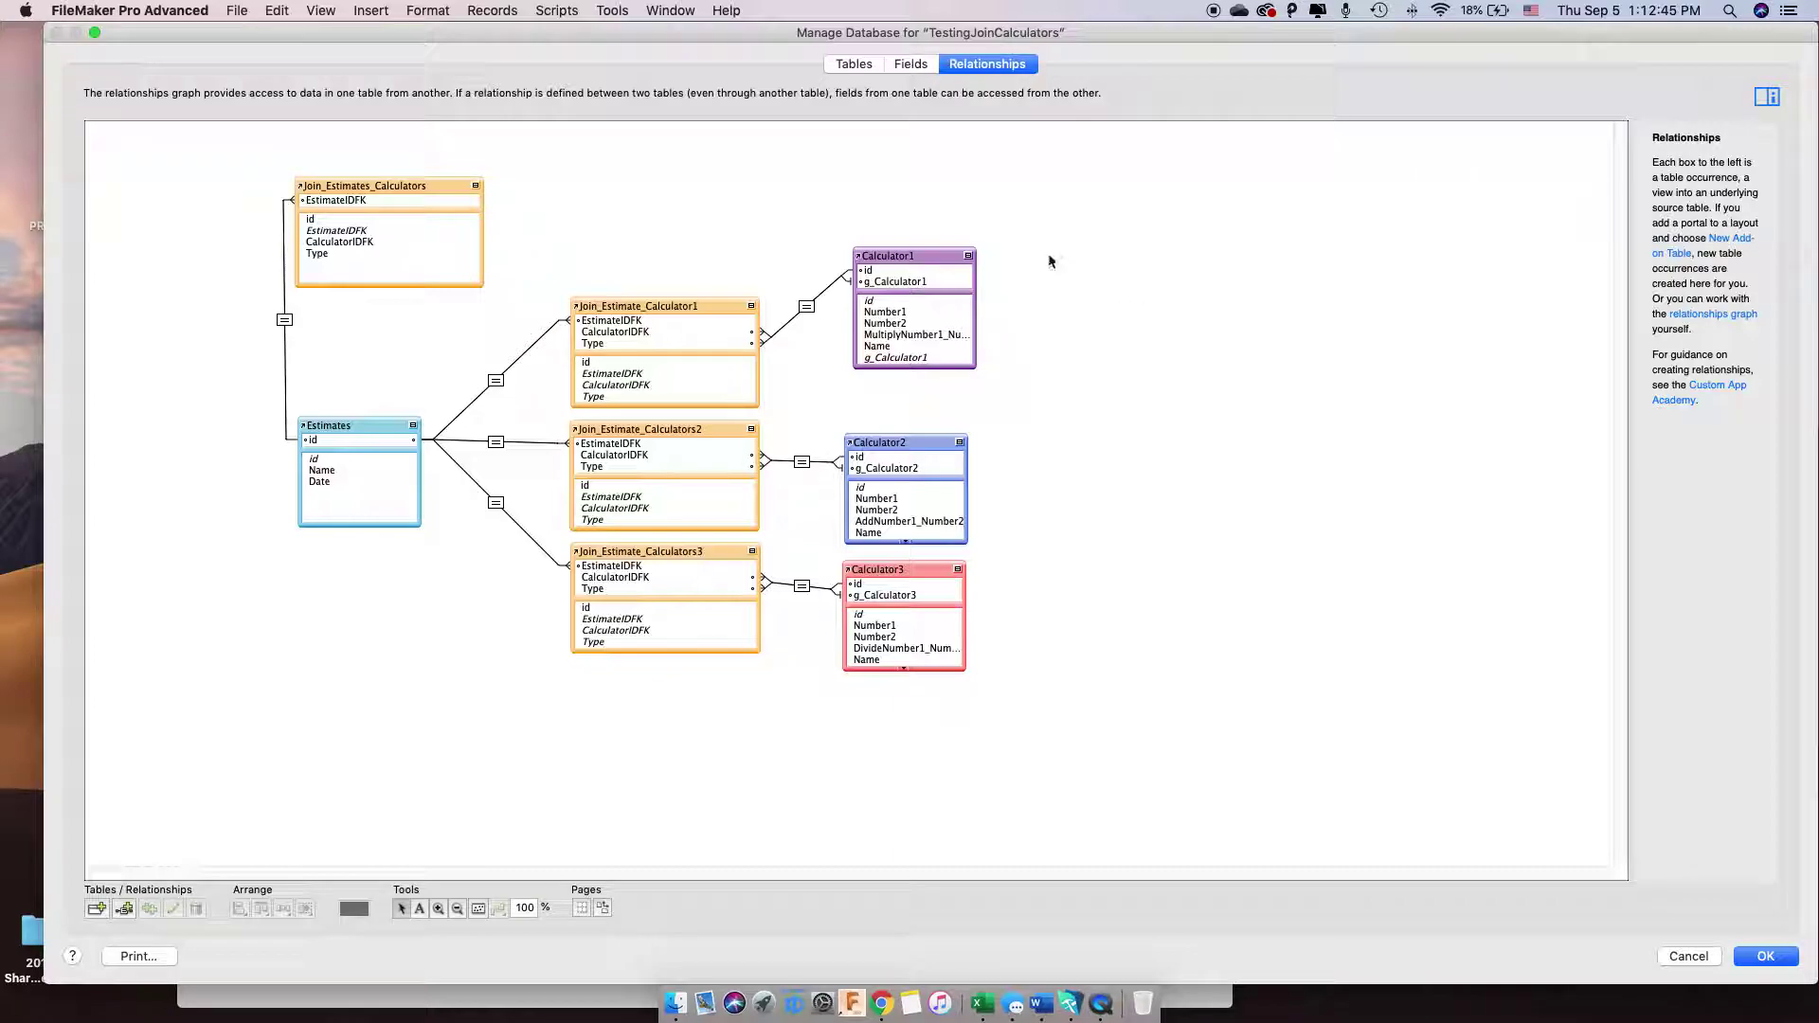
Reposition the Join_Estimate_Calculator1 and Calculator1 boxes
left_click_drag(1057, 261, 710, 304)
left_click(677, 207)
mouse_move(903, 251)
left_mouse_down()
mouse_move(885, 264)
mouse_move(897, 284)
left_mouse_up()
left_click(1148, 297)
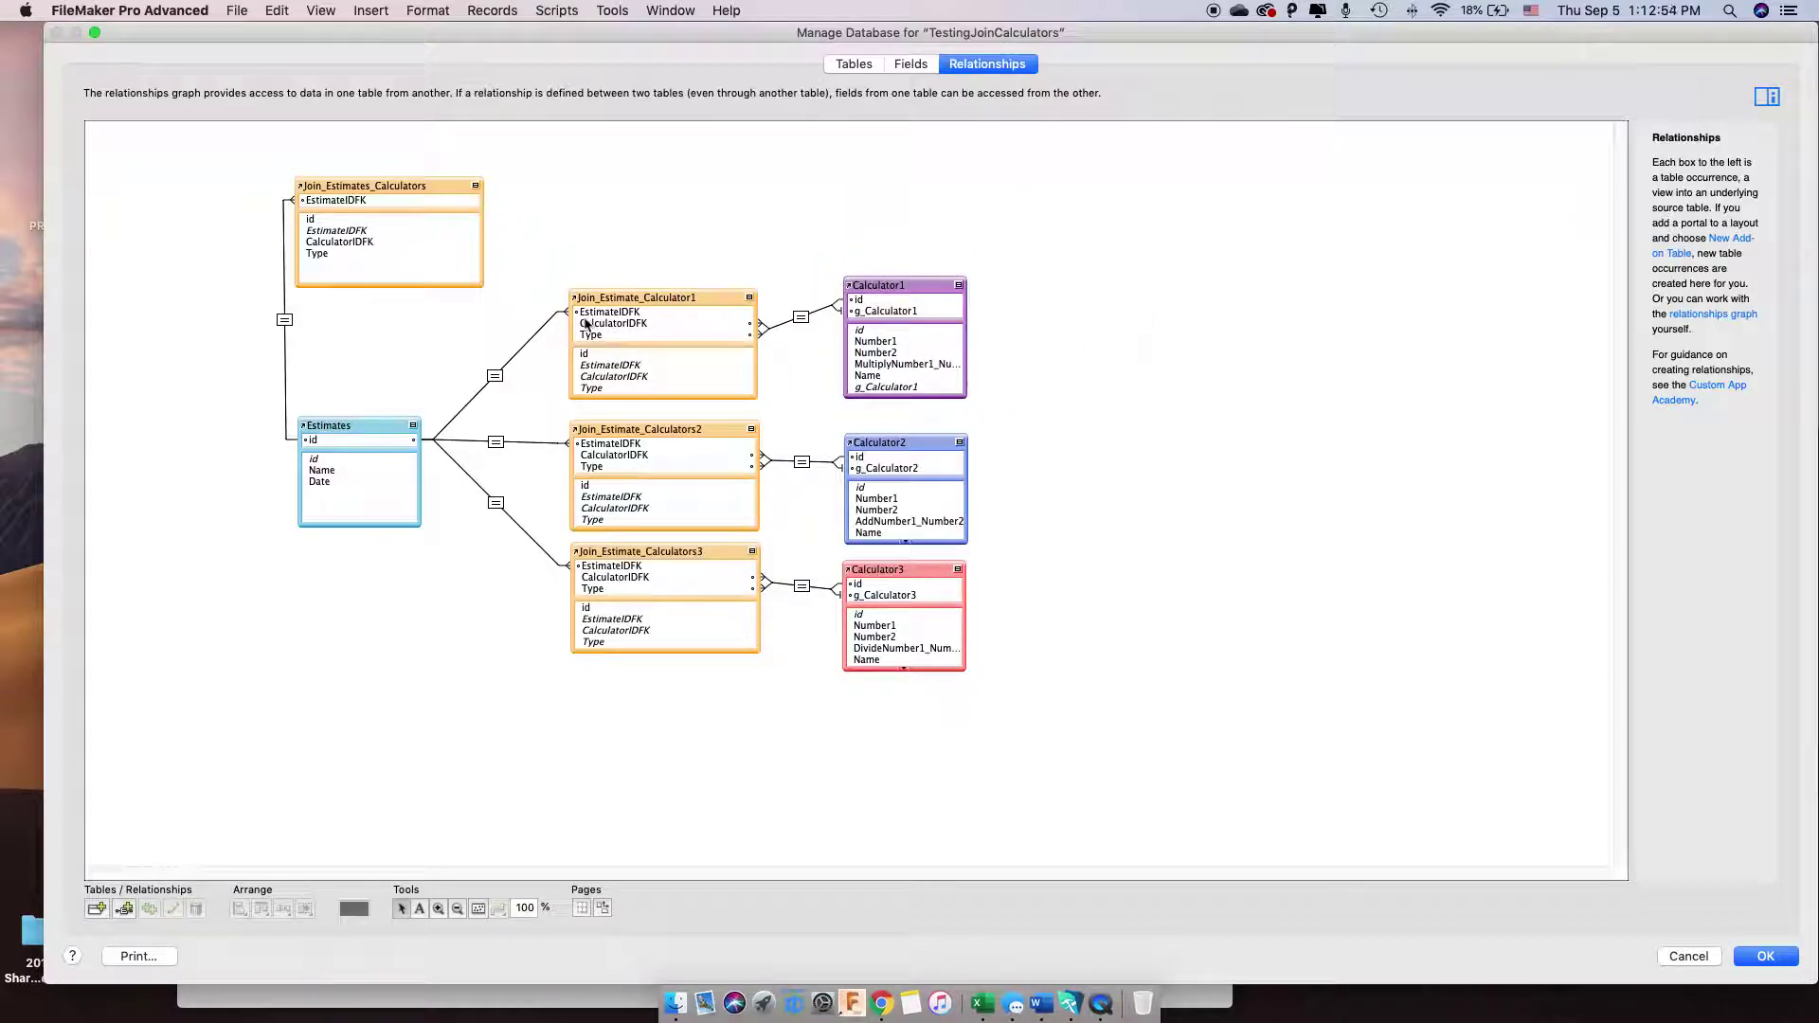
left_click_drag(637, 298, 642, 296)
left_click(692, 252)
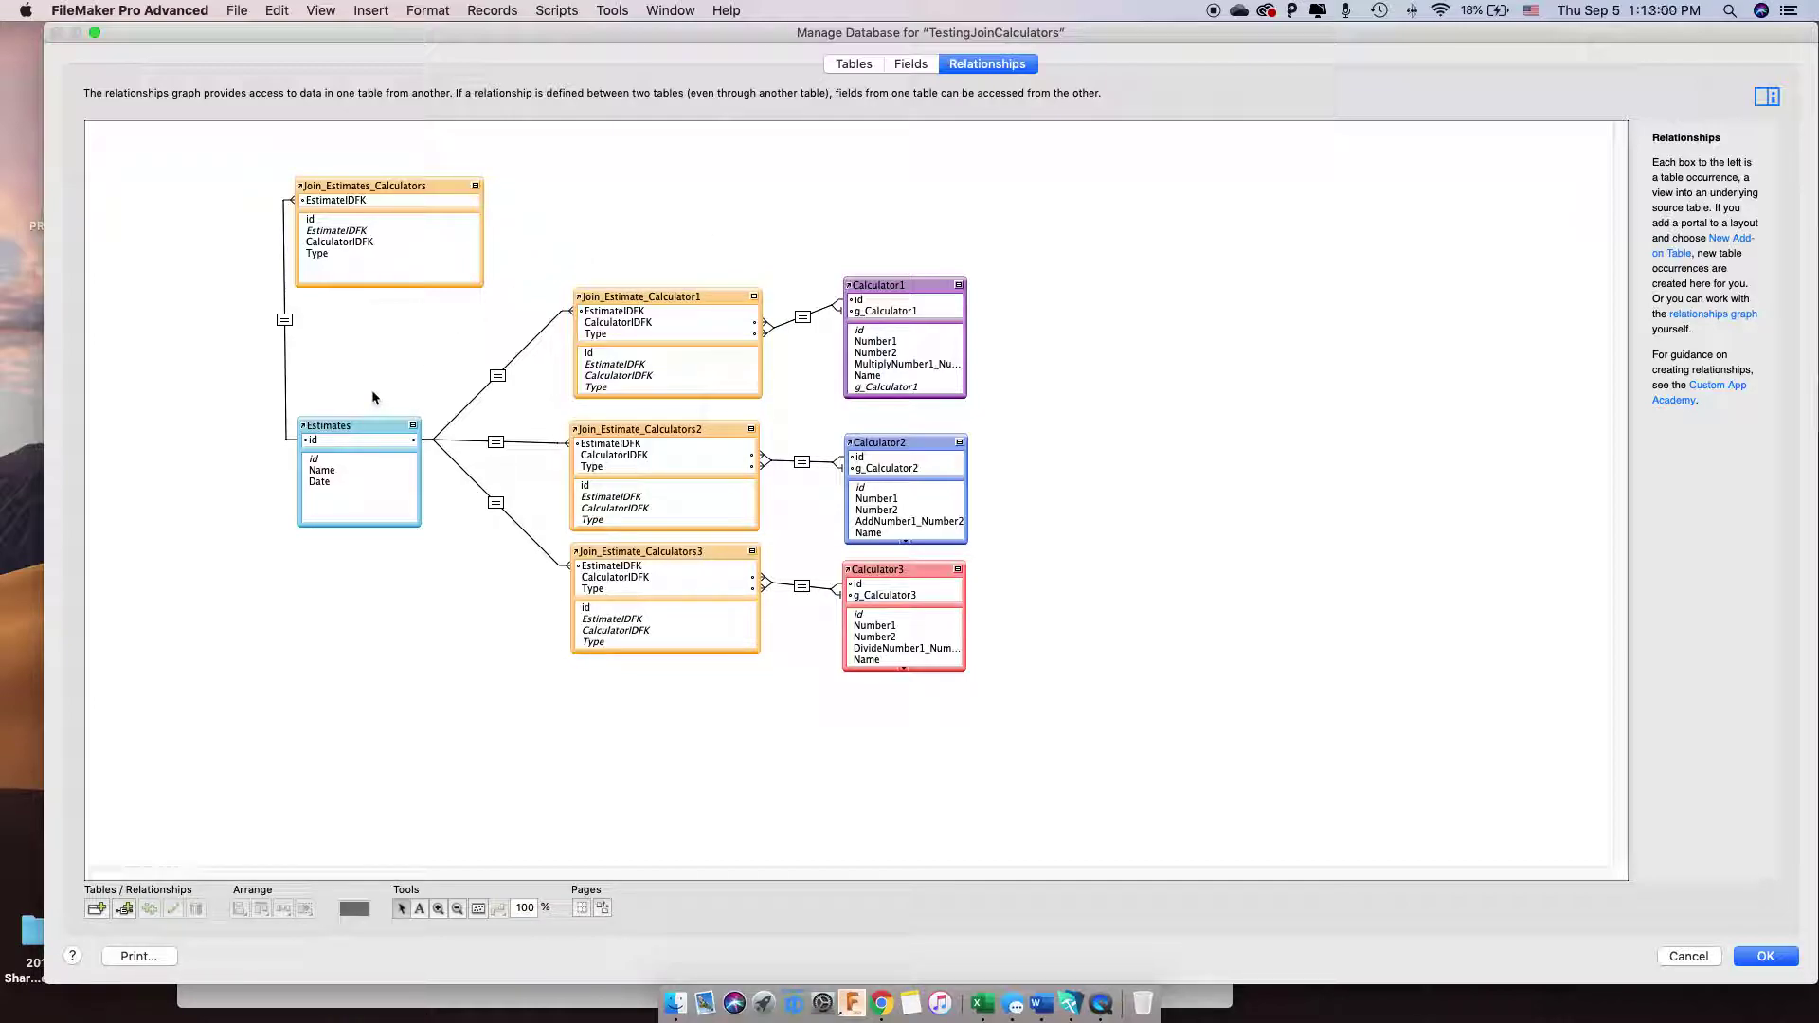
Fine-tune Estimates, Calculator1 and Calculator2 positions, moving Calculator3 and Estimates slightly lower
left_click_drag(350, 440, 344, 450)
left_click_drag(860, 299, 887, 294)
left_click_drag(342, 436, 351, 431)
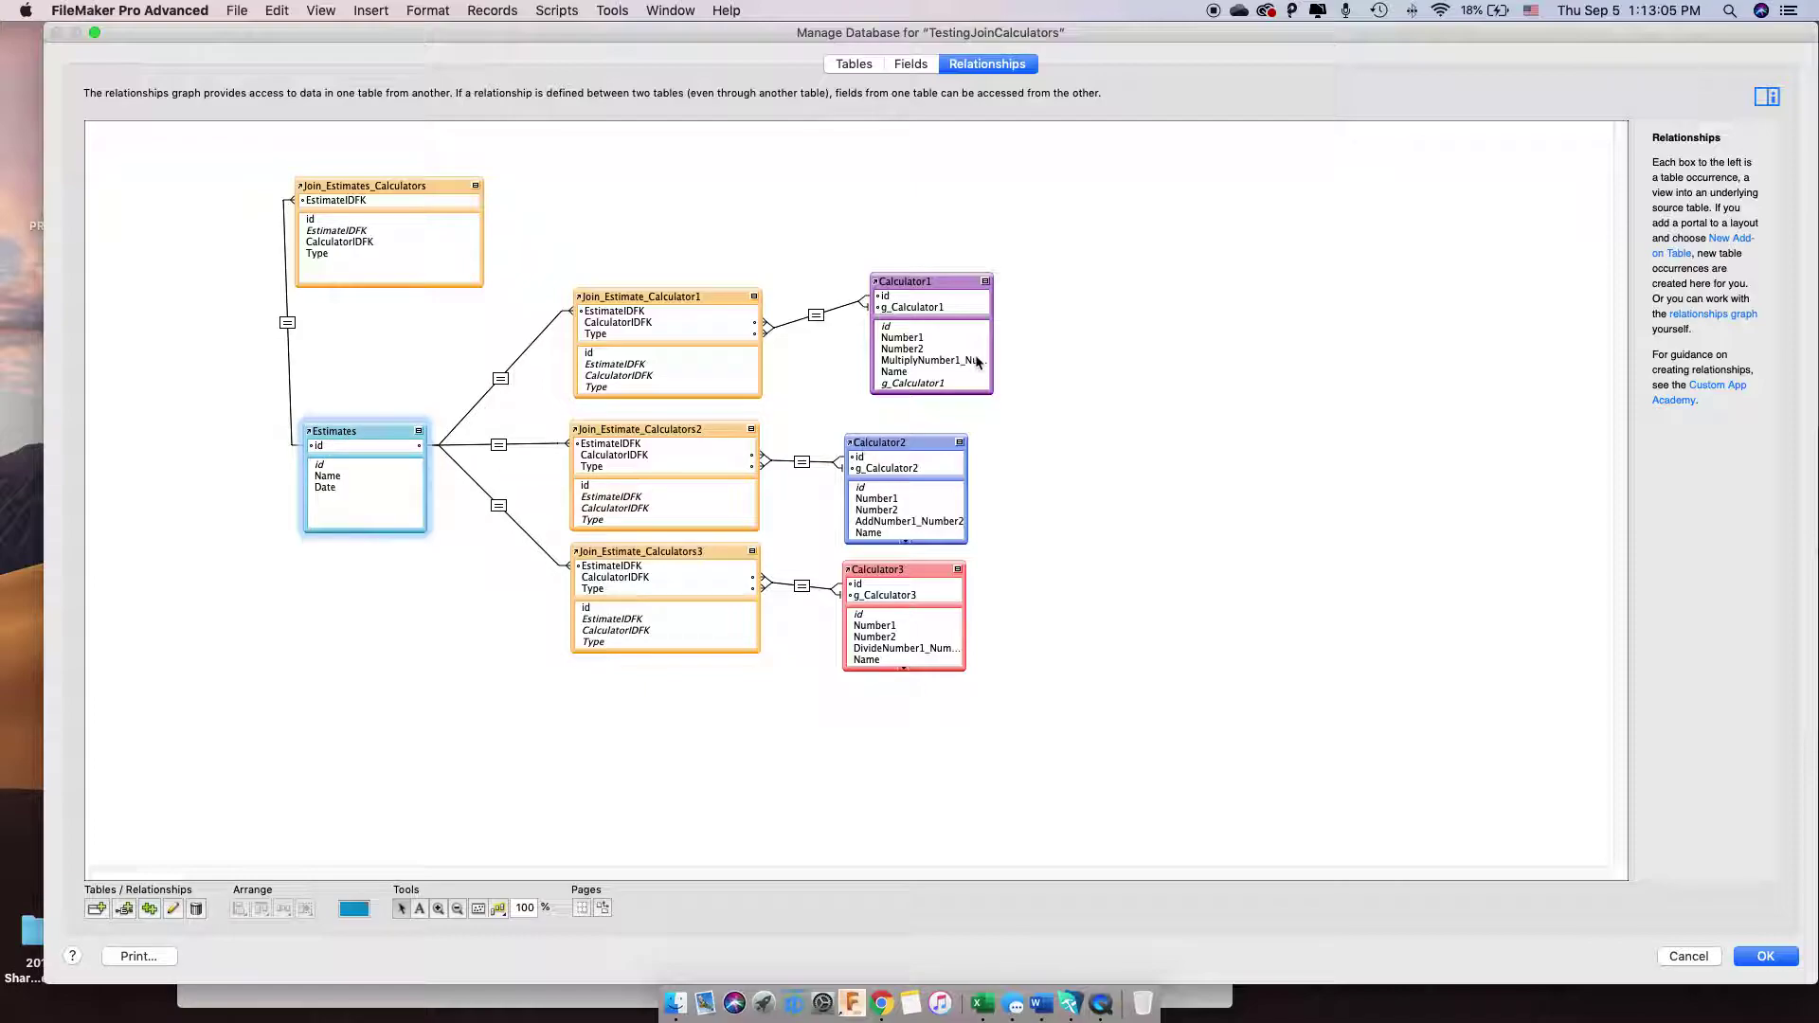
mouse_move(910, 281)
left_mouse_down()
mouse_move(879, 306)
mouse_move(881, 289)
left_mouse_up()
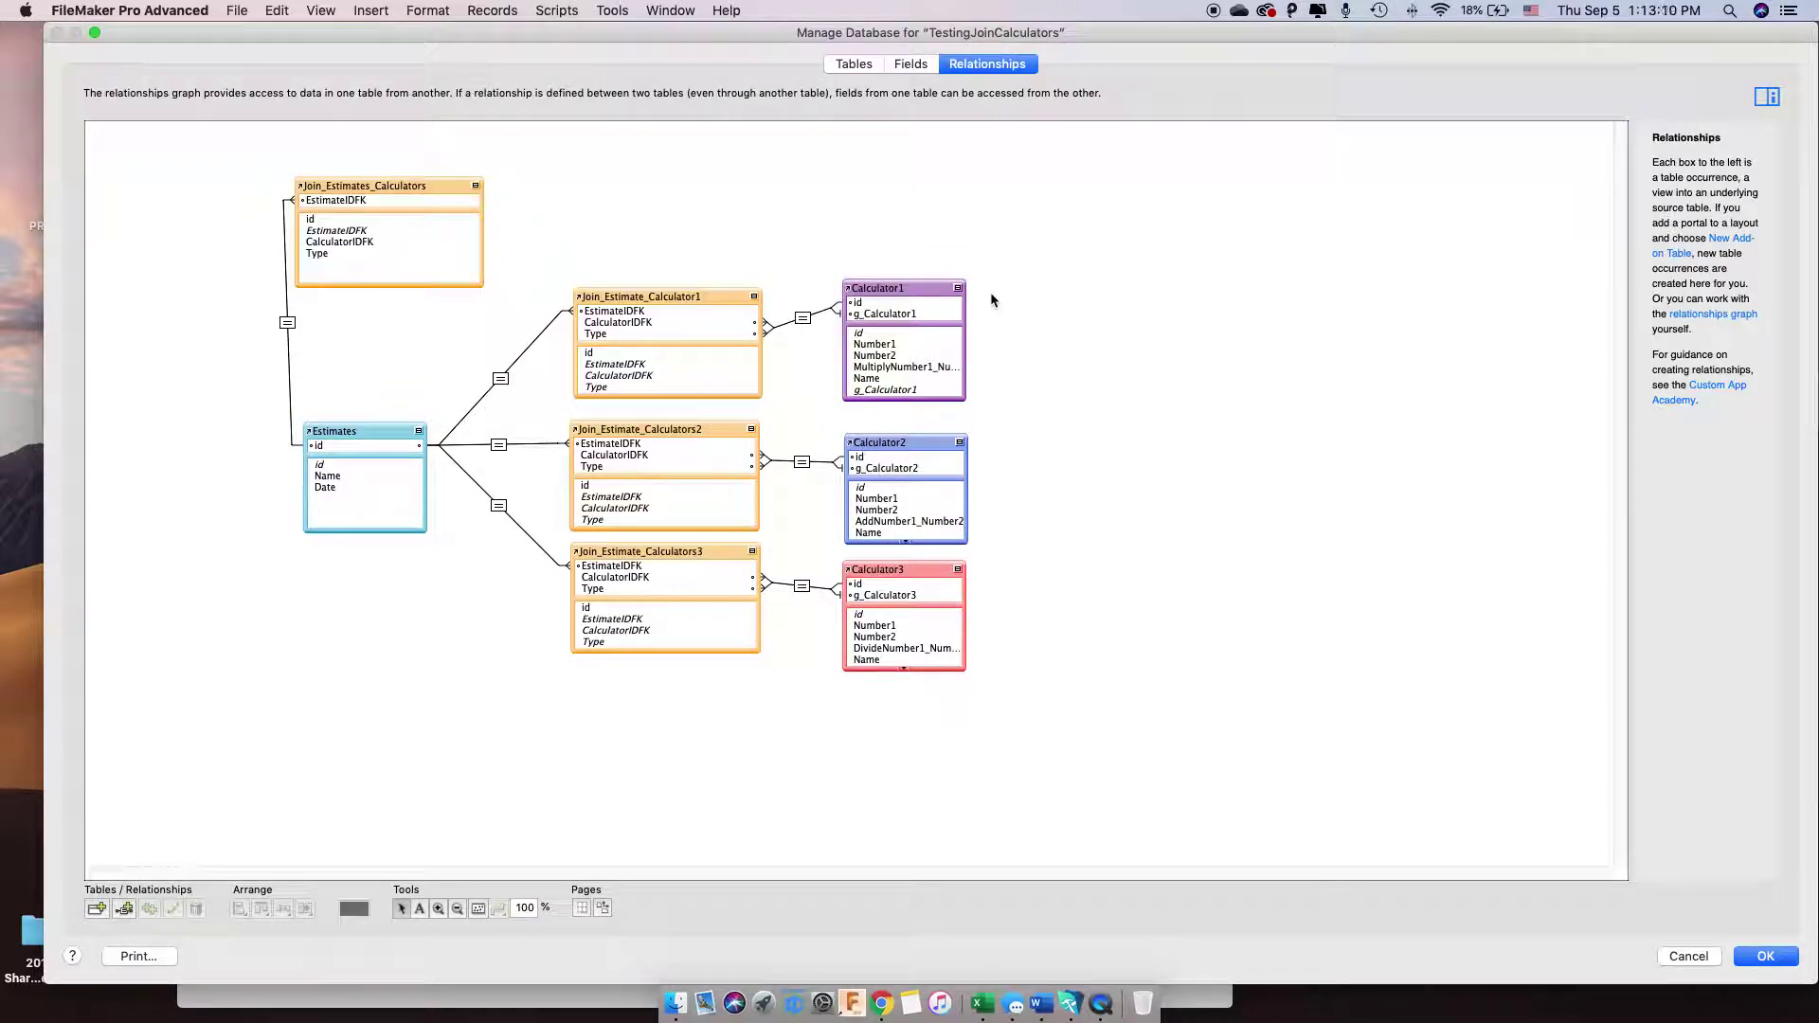
left_click_drag(897, 288, 906, 290)
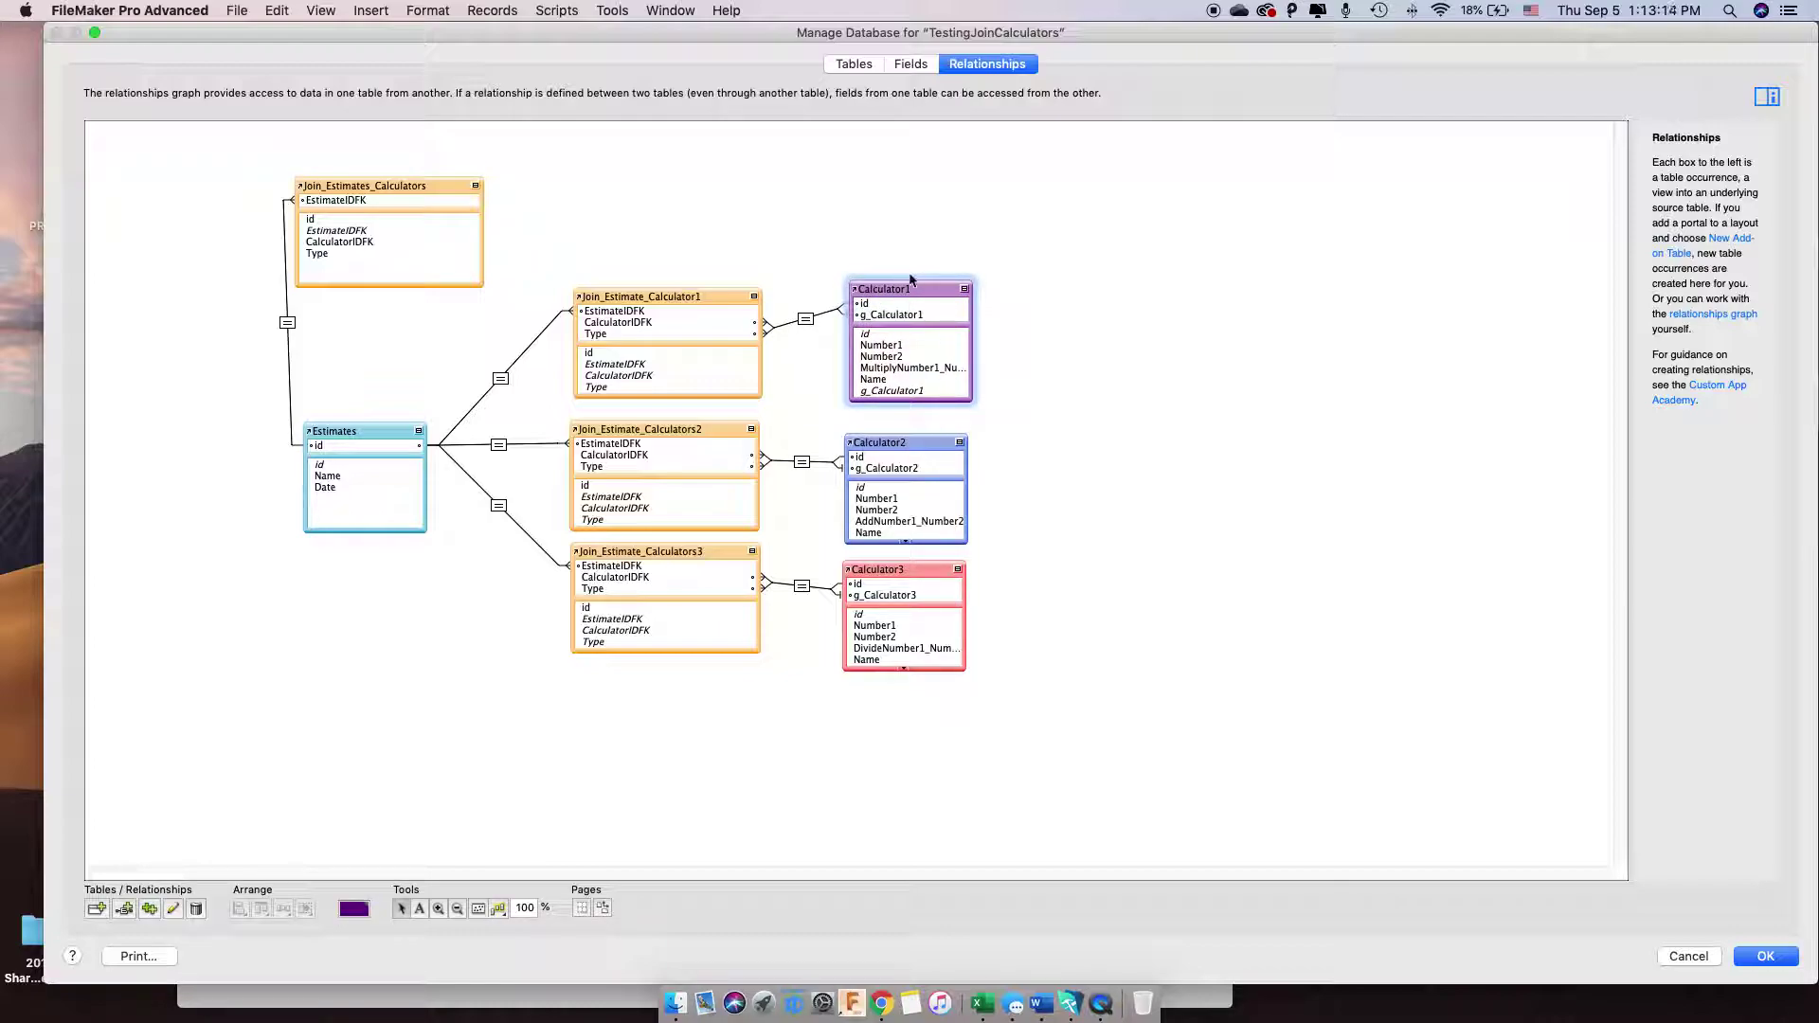
left_click_drag(901, 292, 897, 288)
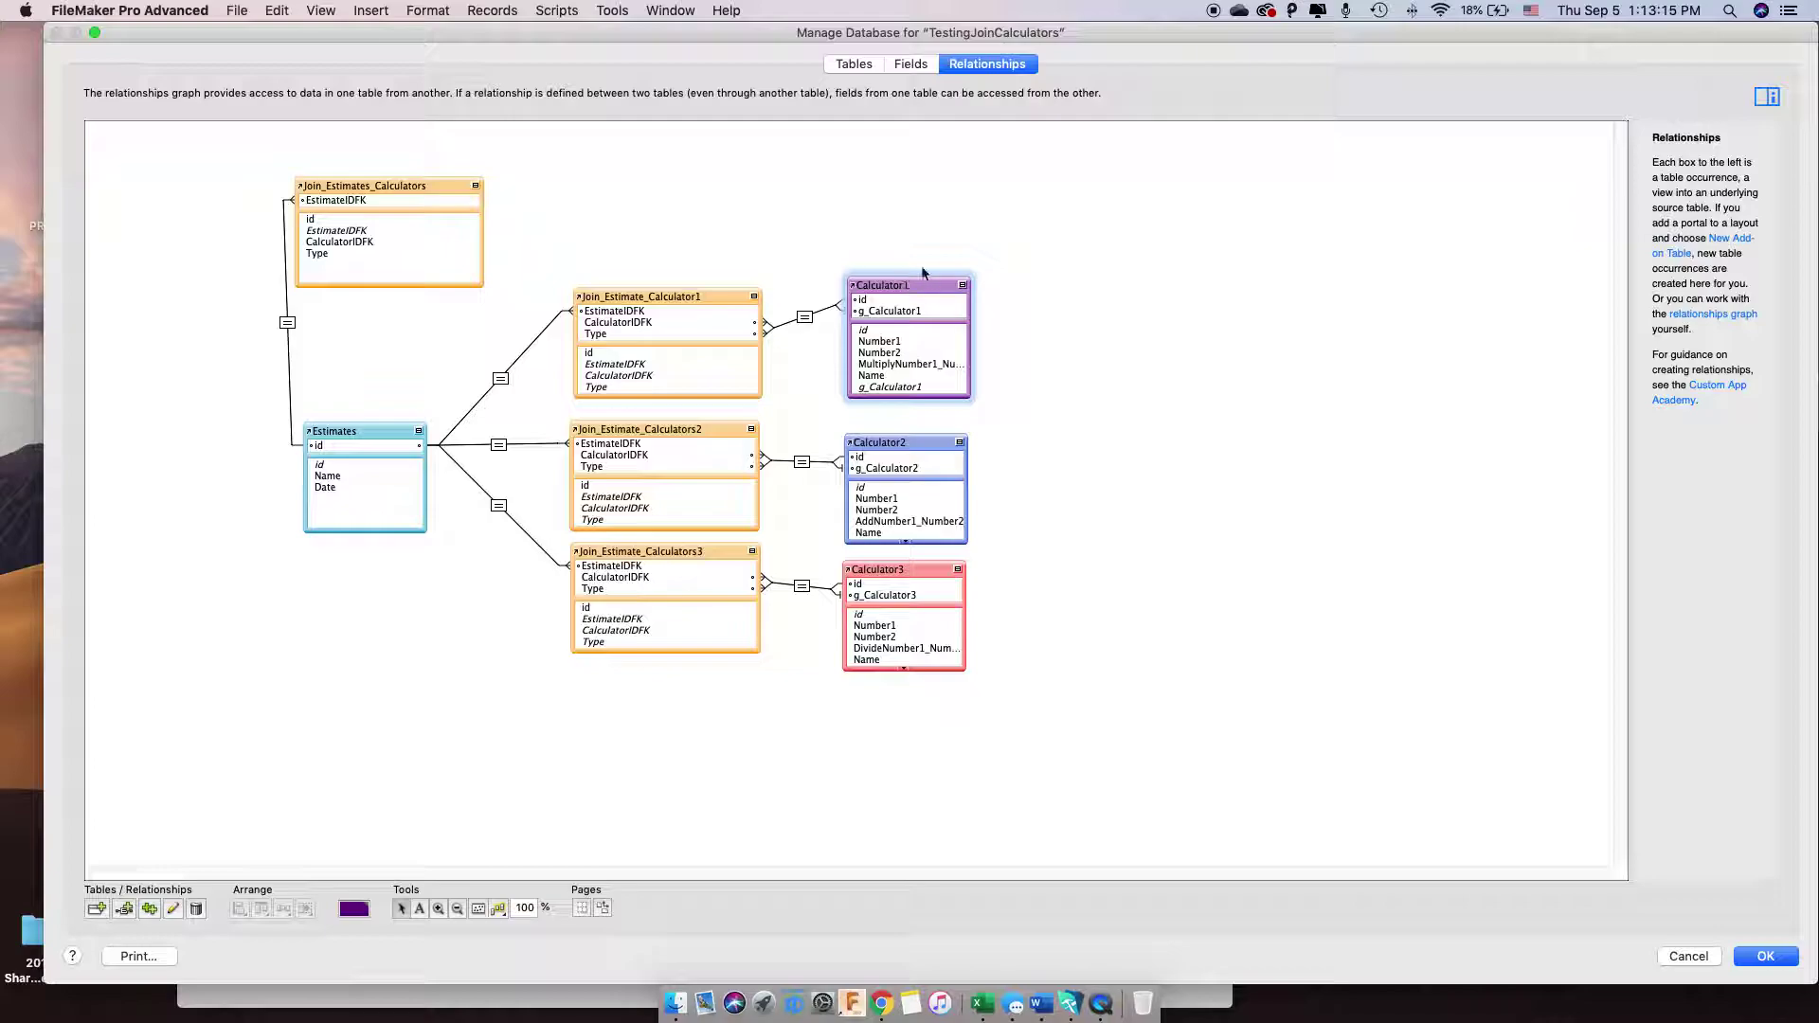
left_click(908, 449)
left_click_drag(909, 449, 910, 443)
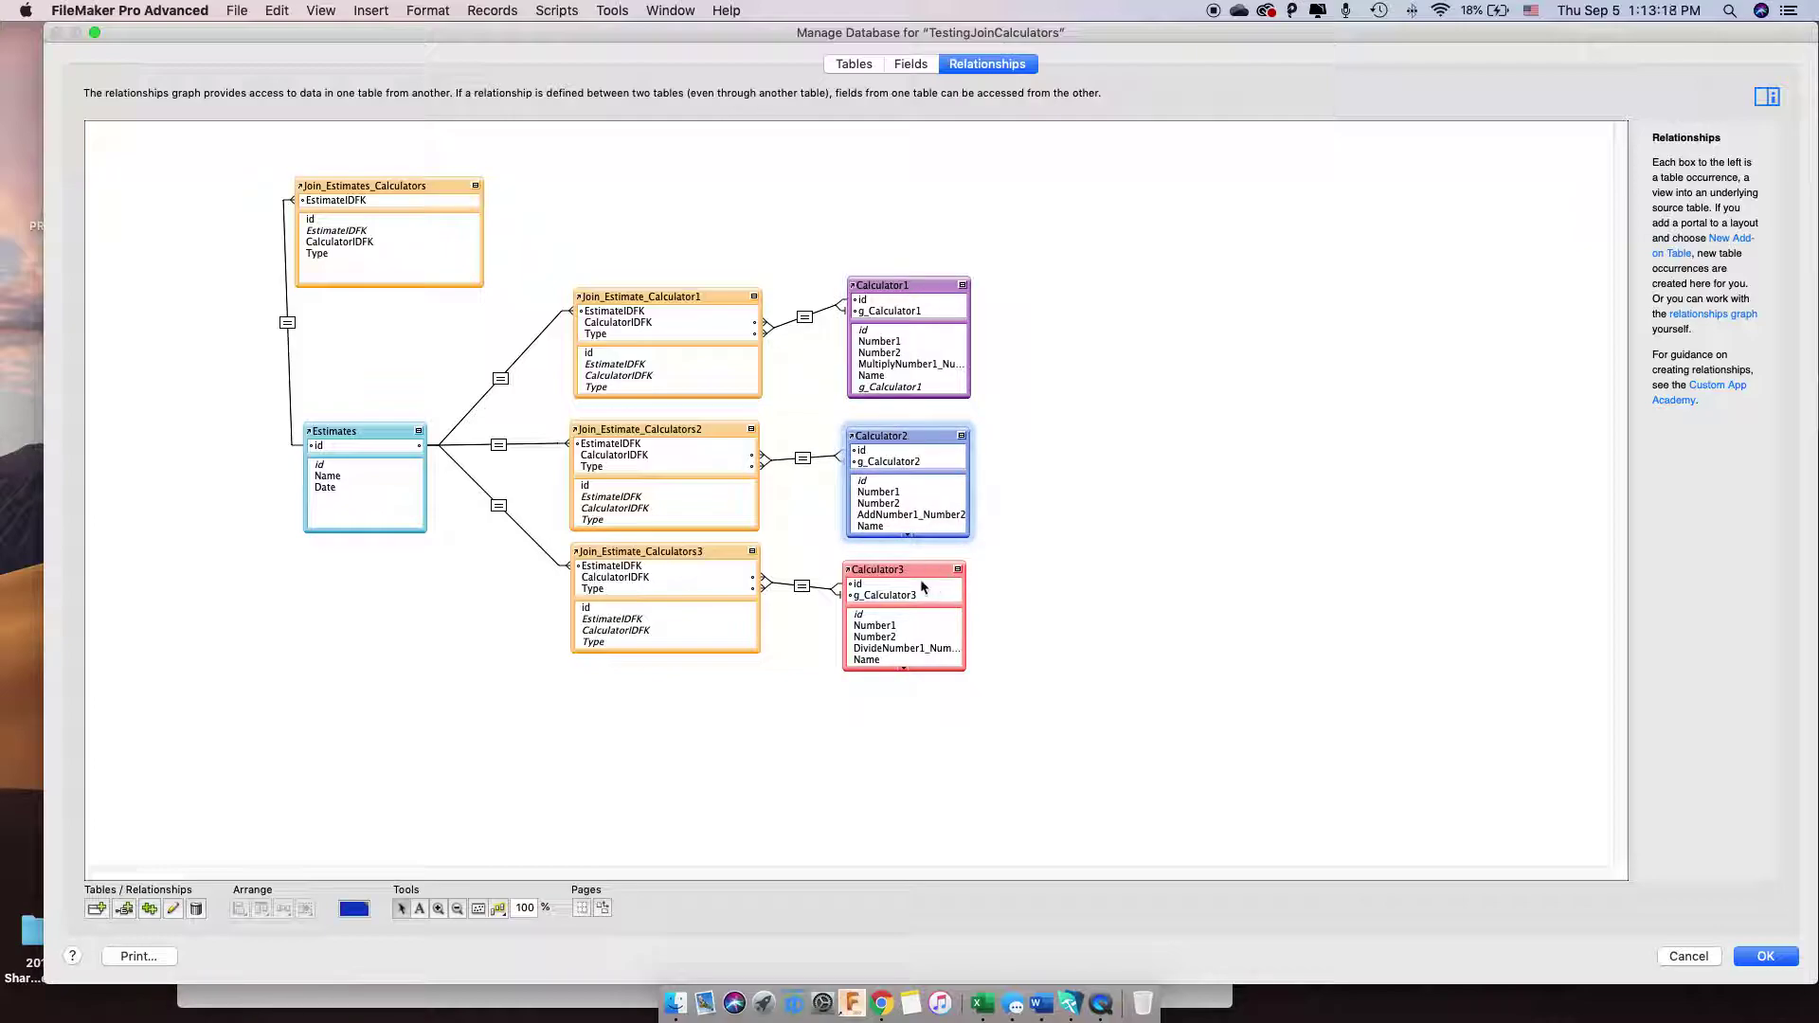
left_click_drag(919, 574, 931, 582)
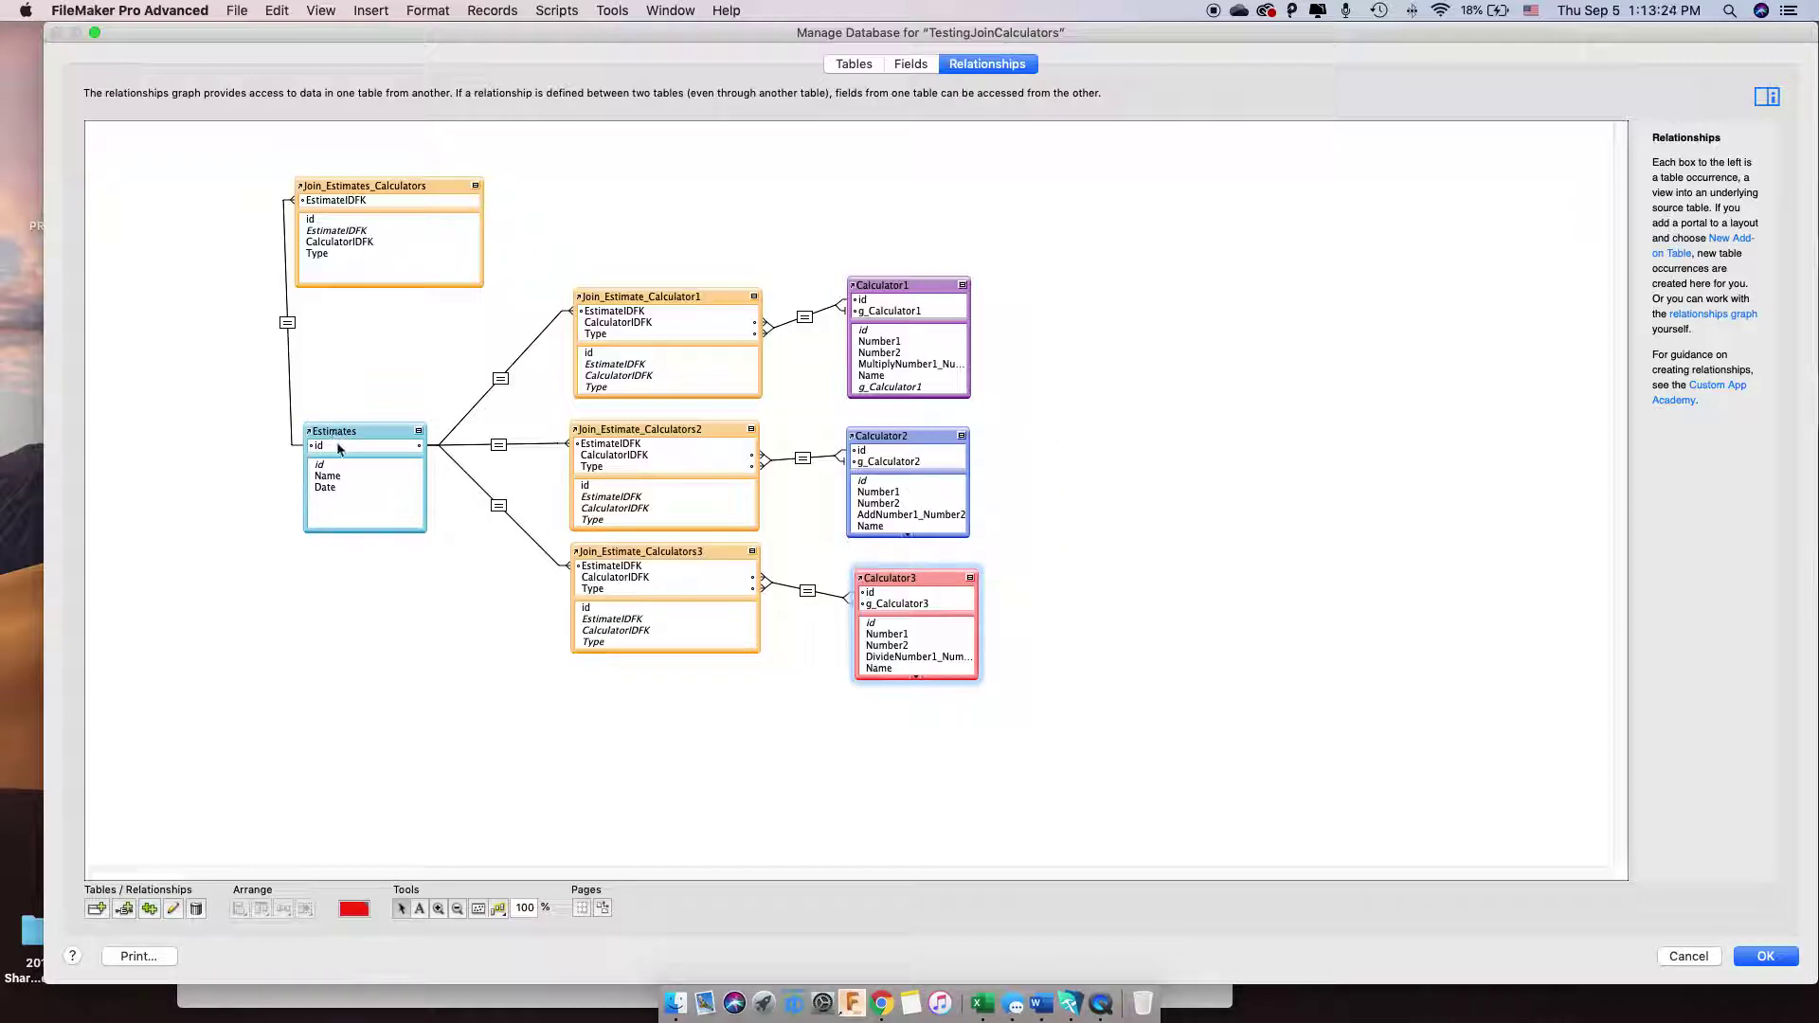
left_click_drag(339, 448, 347, 467)
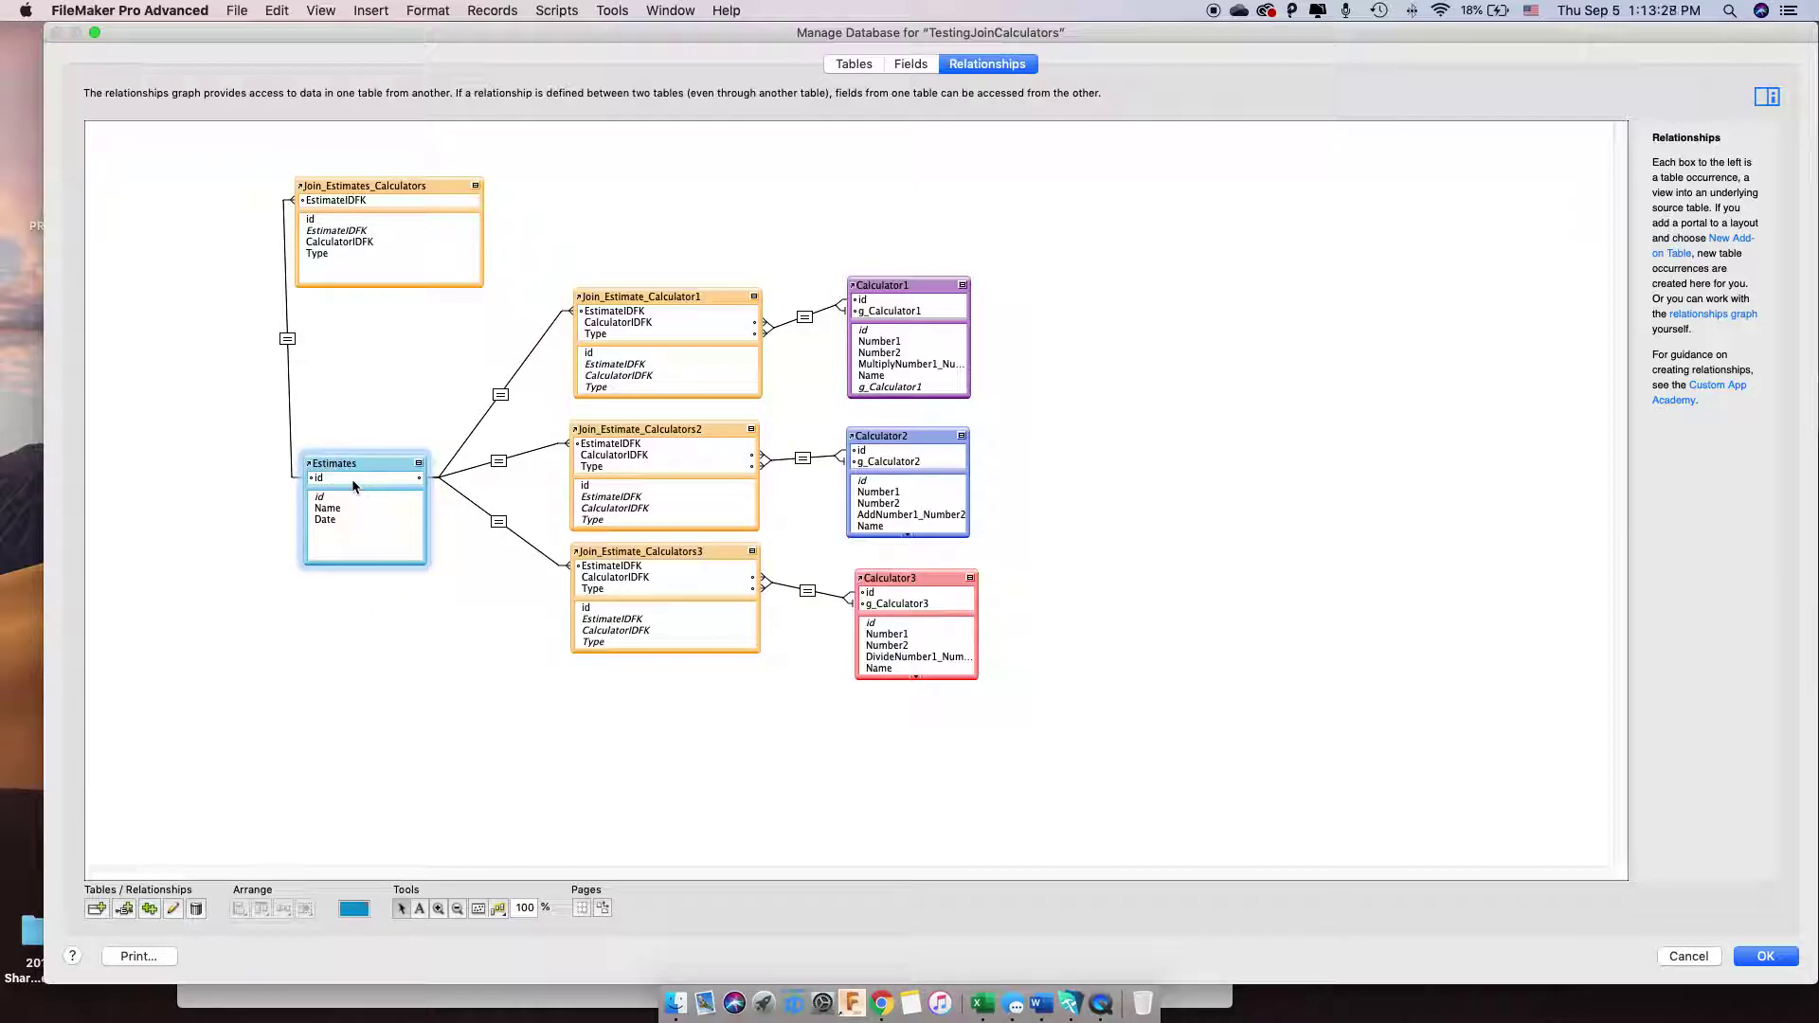
In the Tables list, select Join_Estimate_Calculators and widen the name column to show full names
left_click(870, 65)
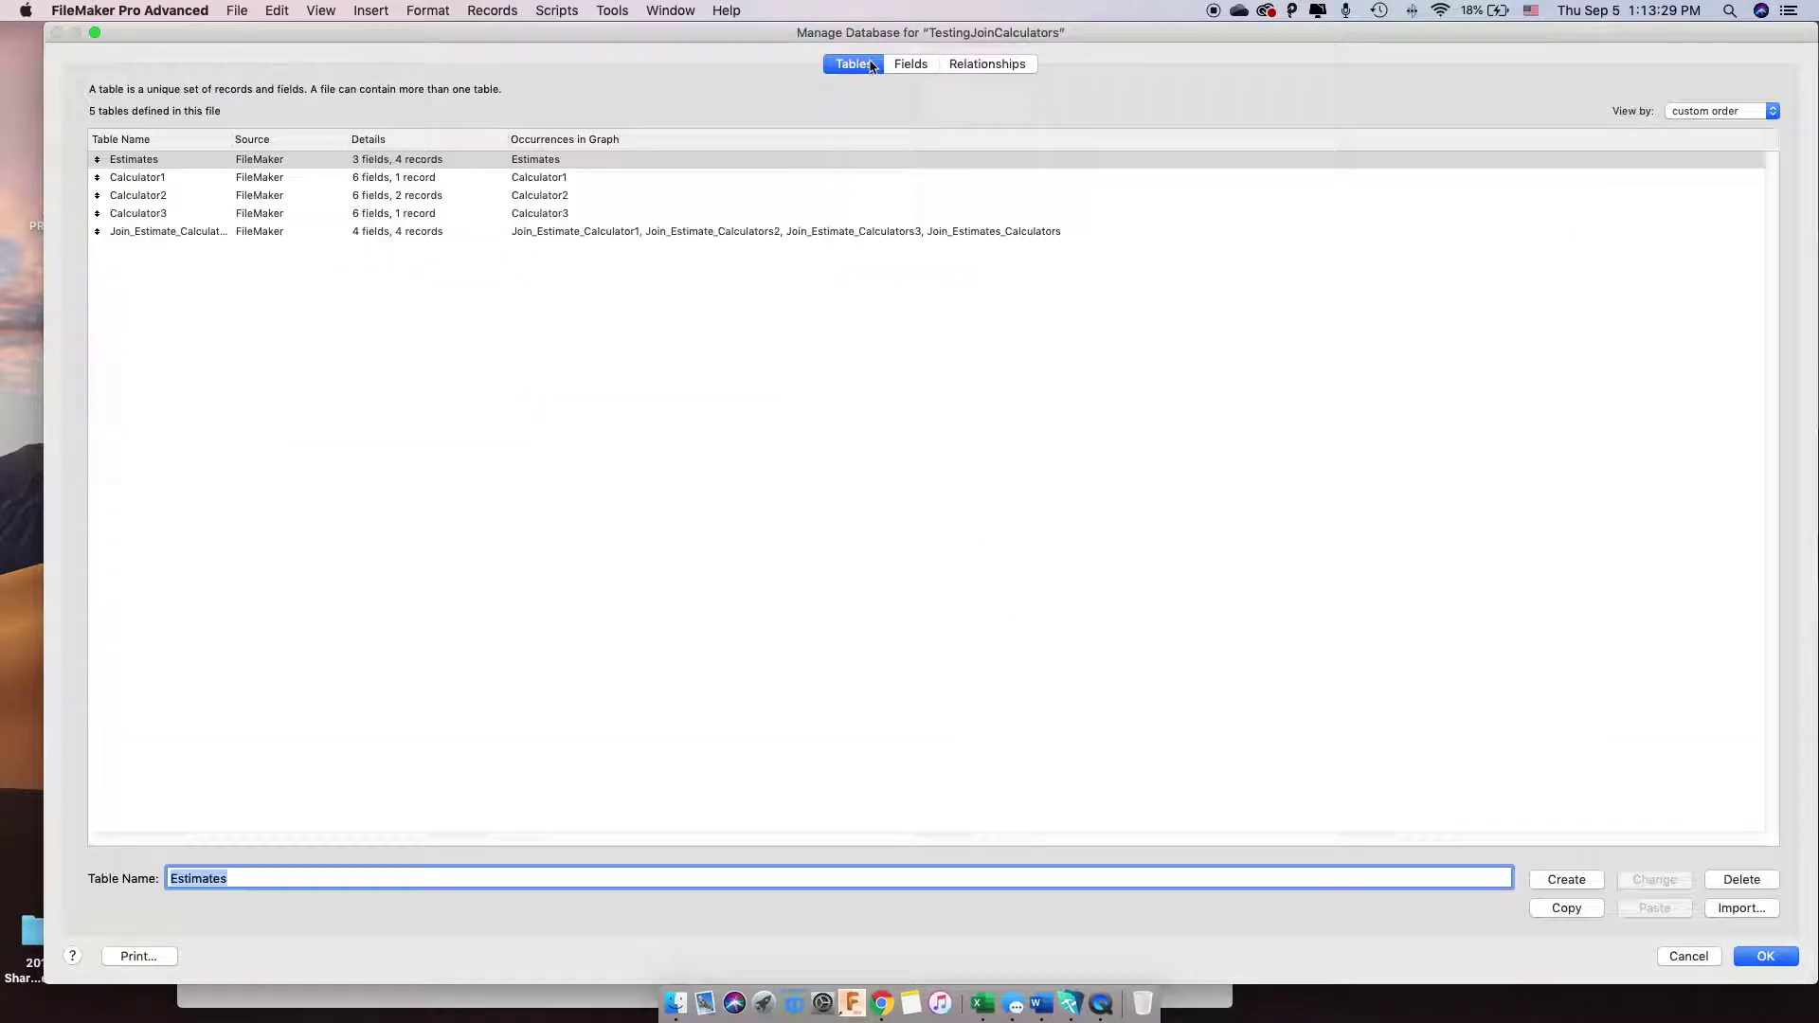
left_click(170, 236)
left_click_drag(233, 139, 385, 142)
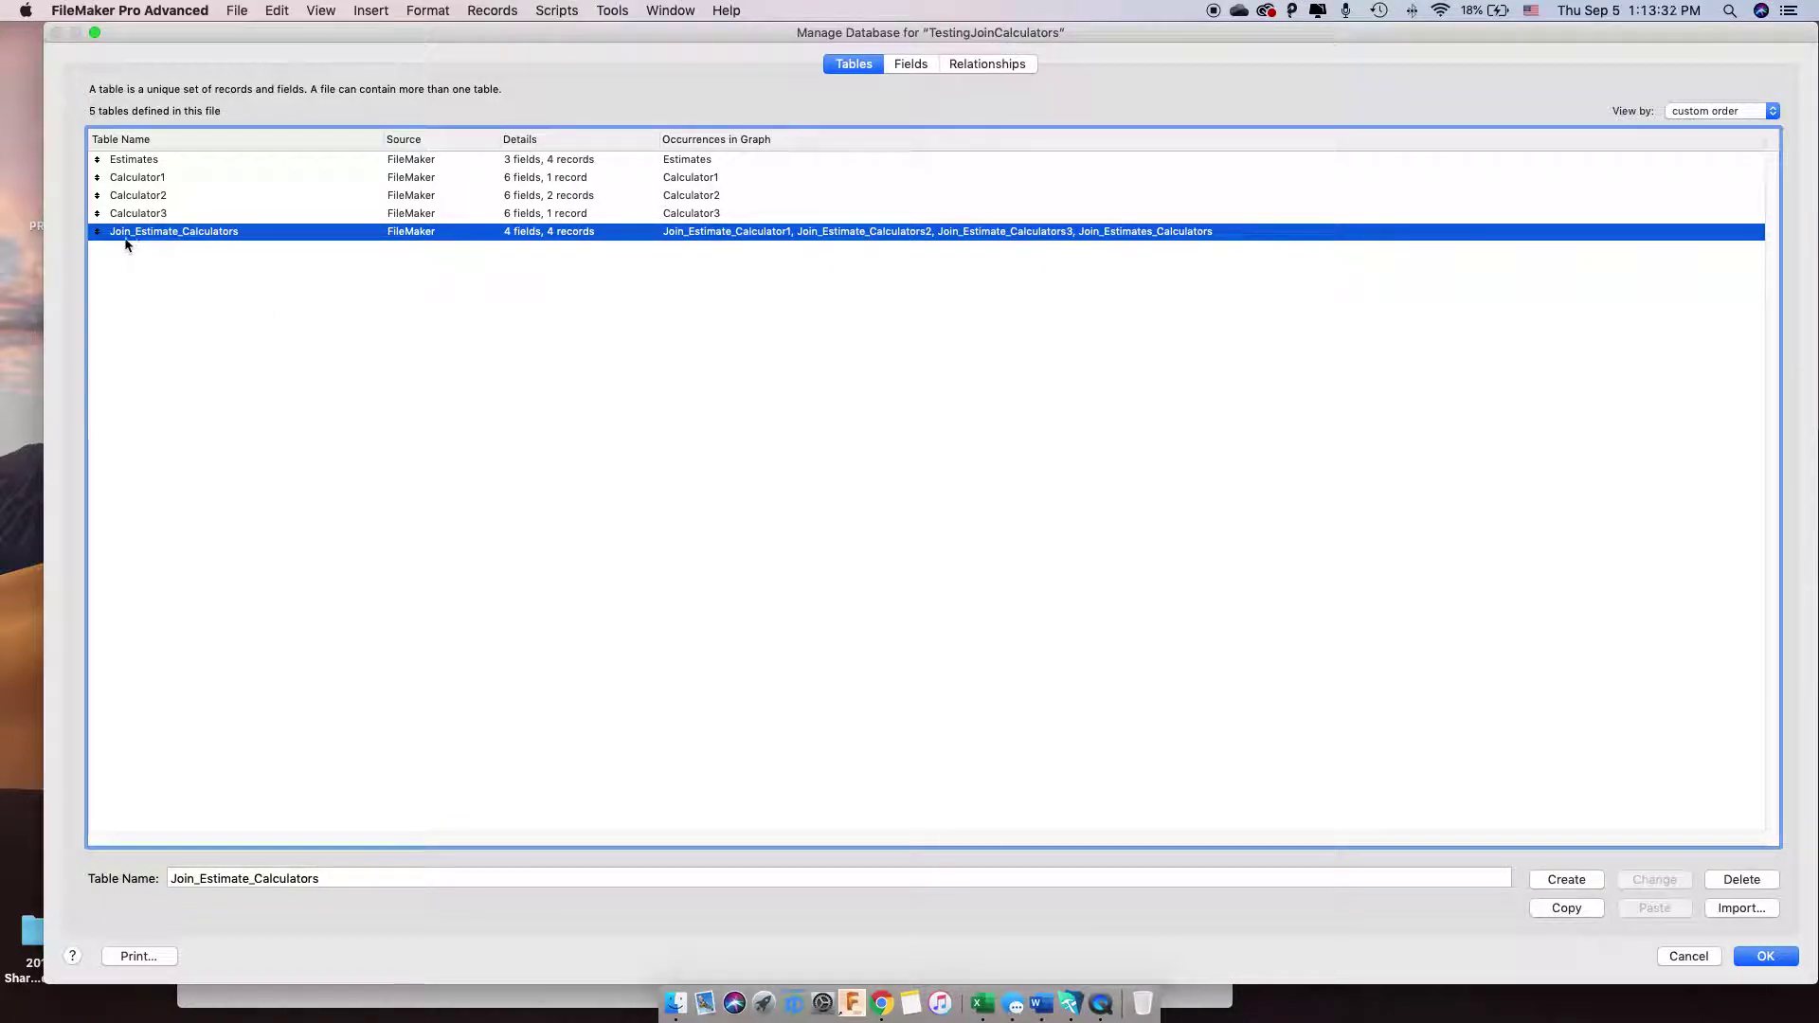
Inspect the auto-enter options of the g_Calculator1 and g_Calculator2 global fields
left_click(182, 181)
double_click(182, 186)
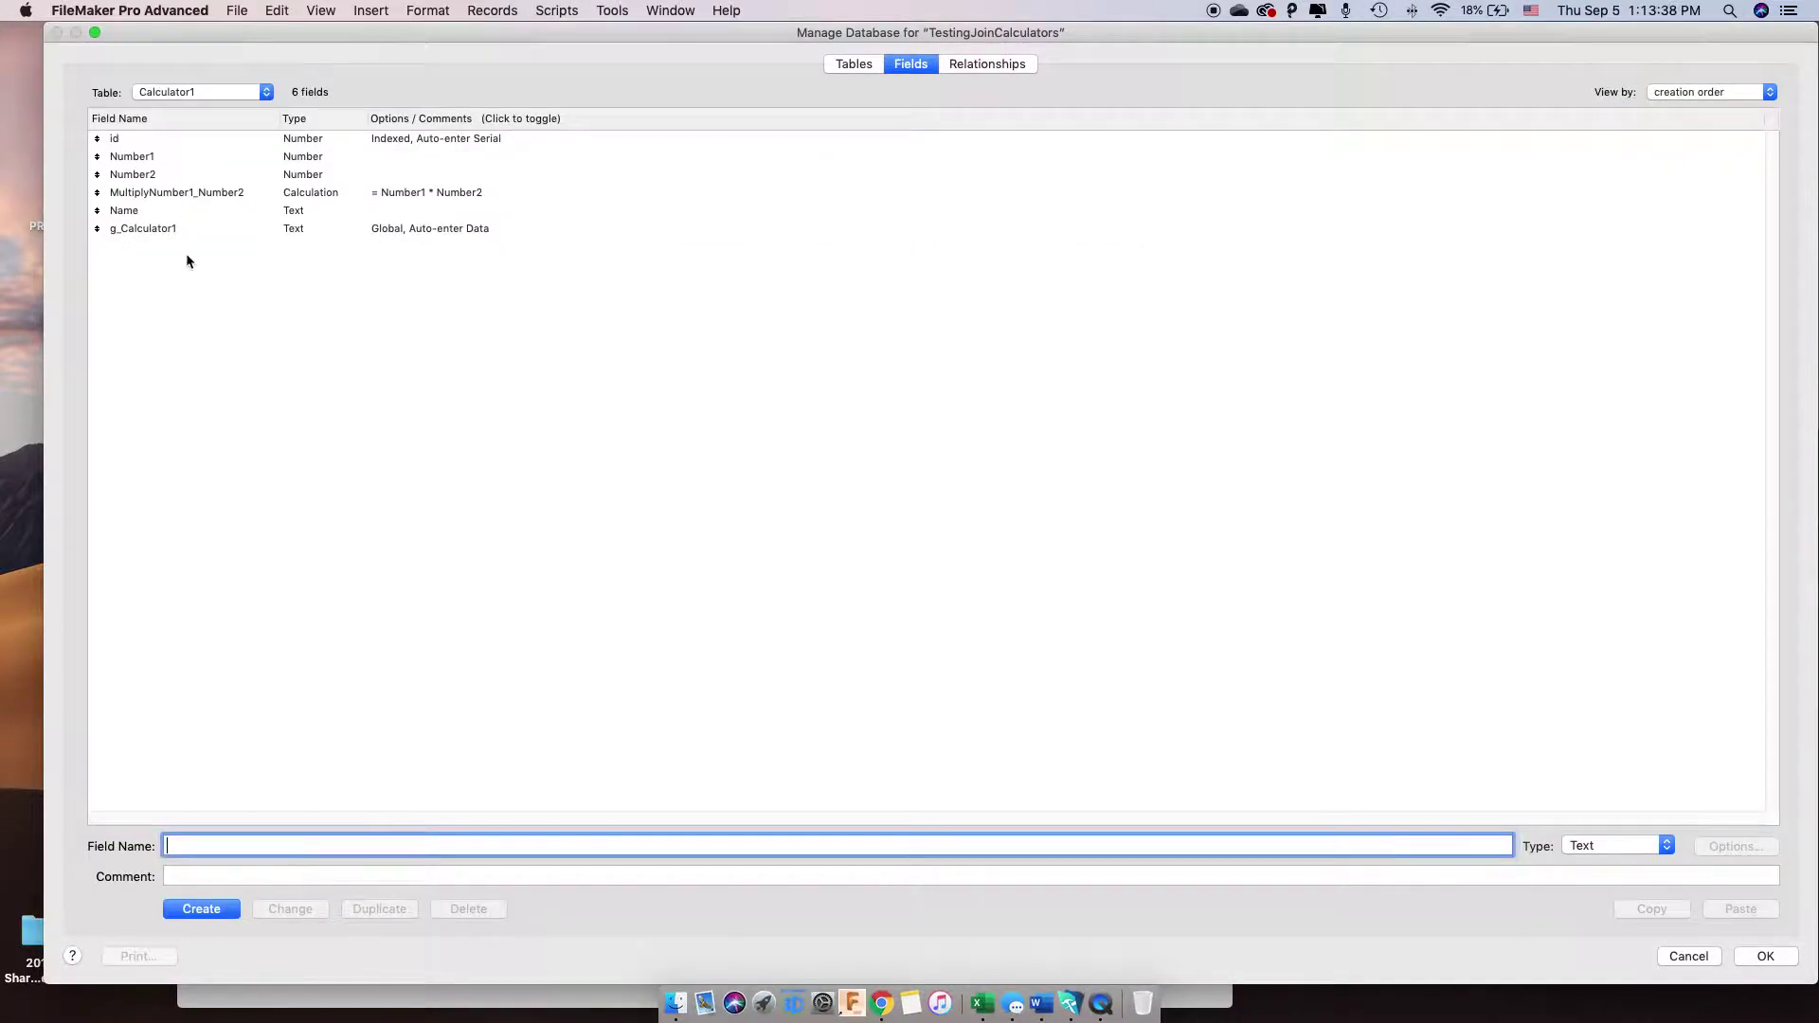
left_click(134, 232)
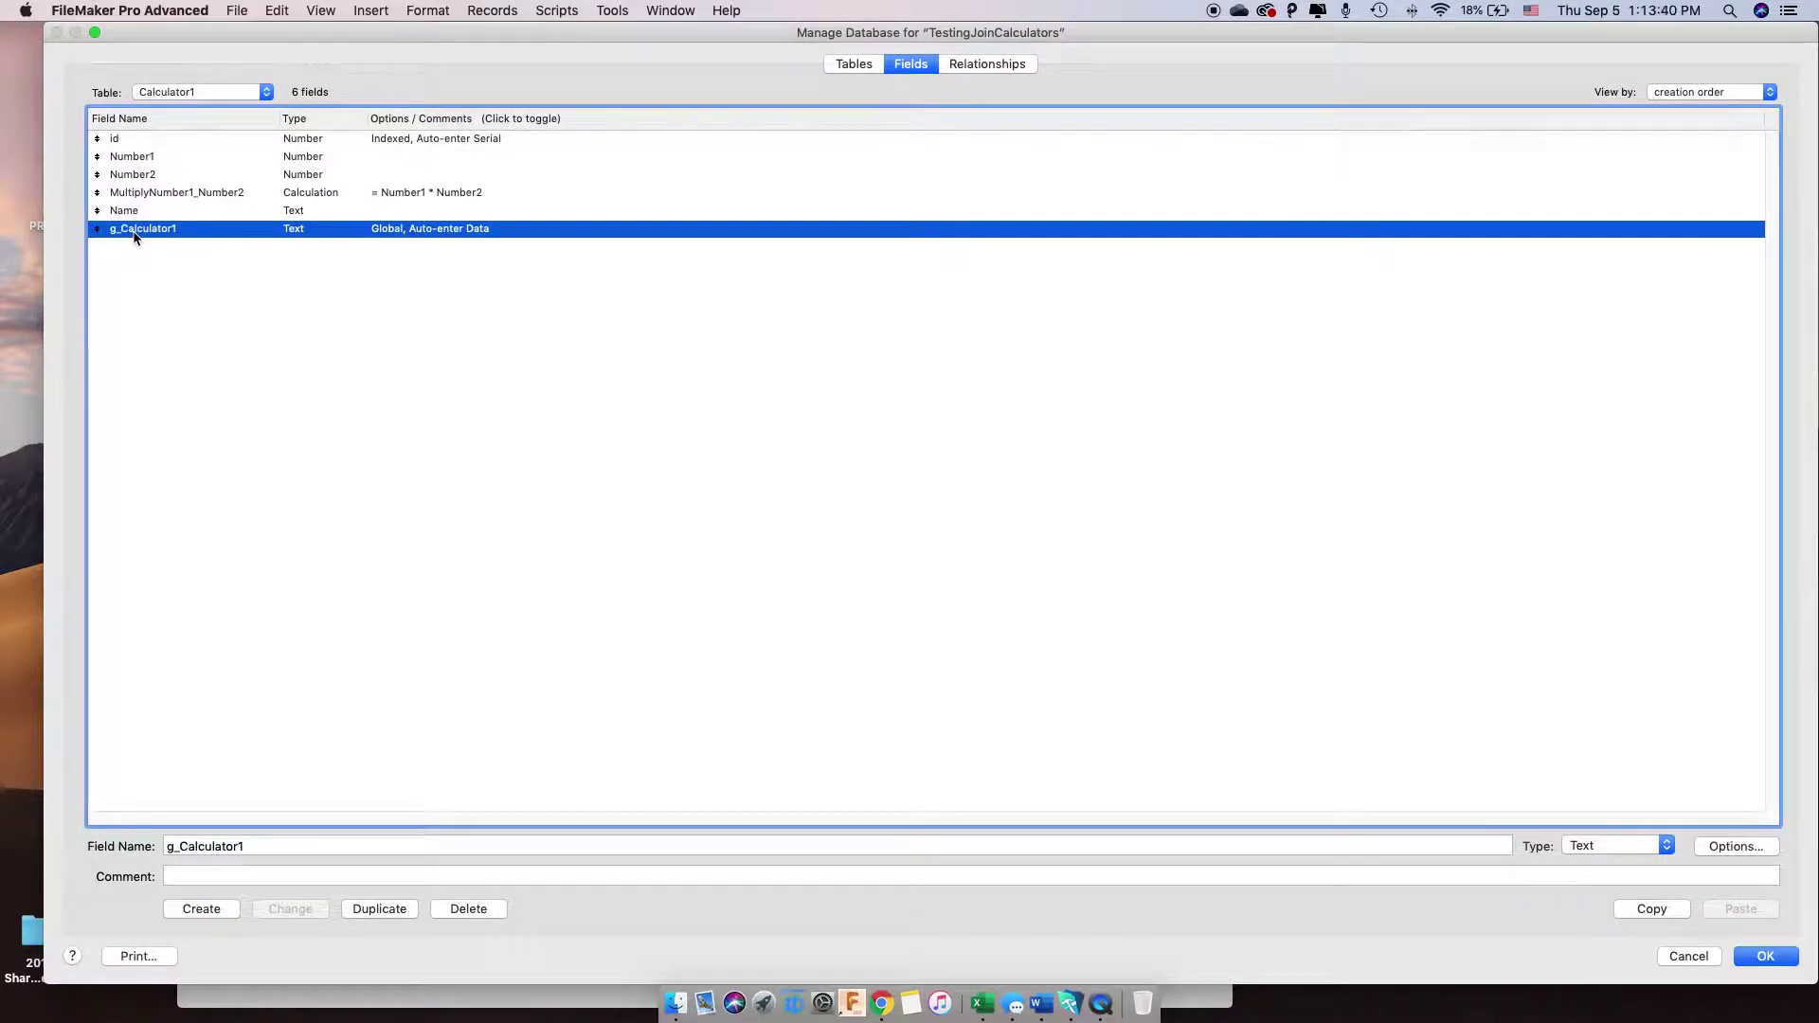
double_click(375, 230)
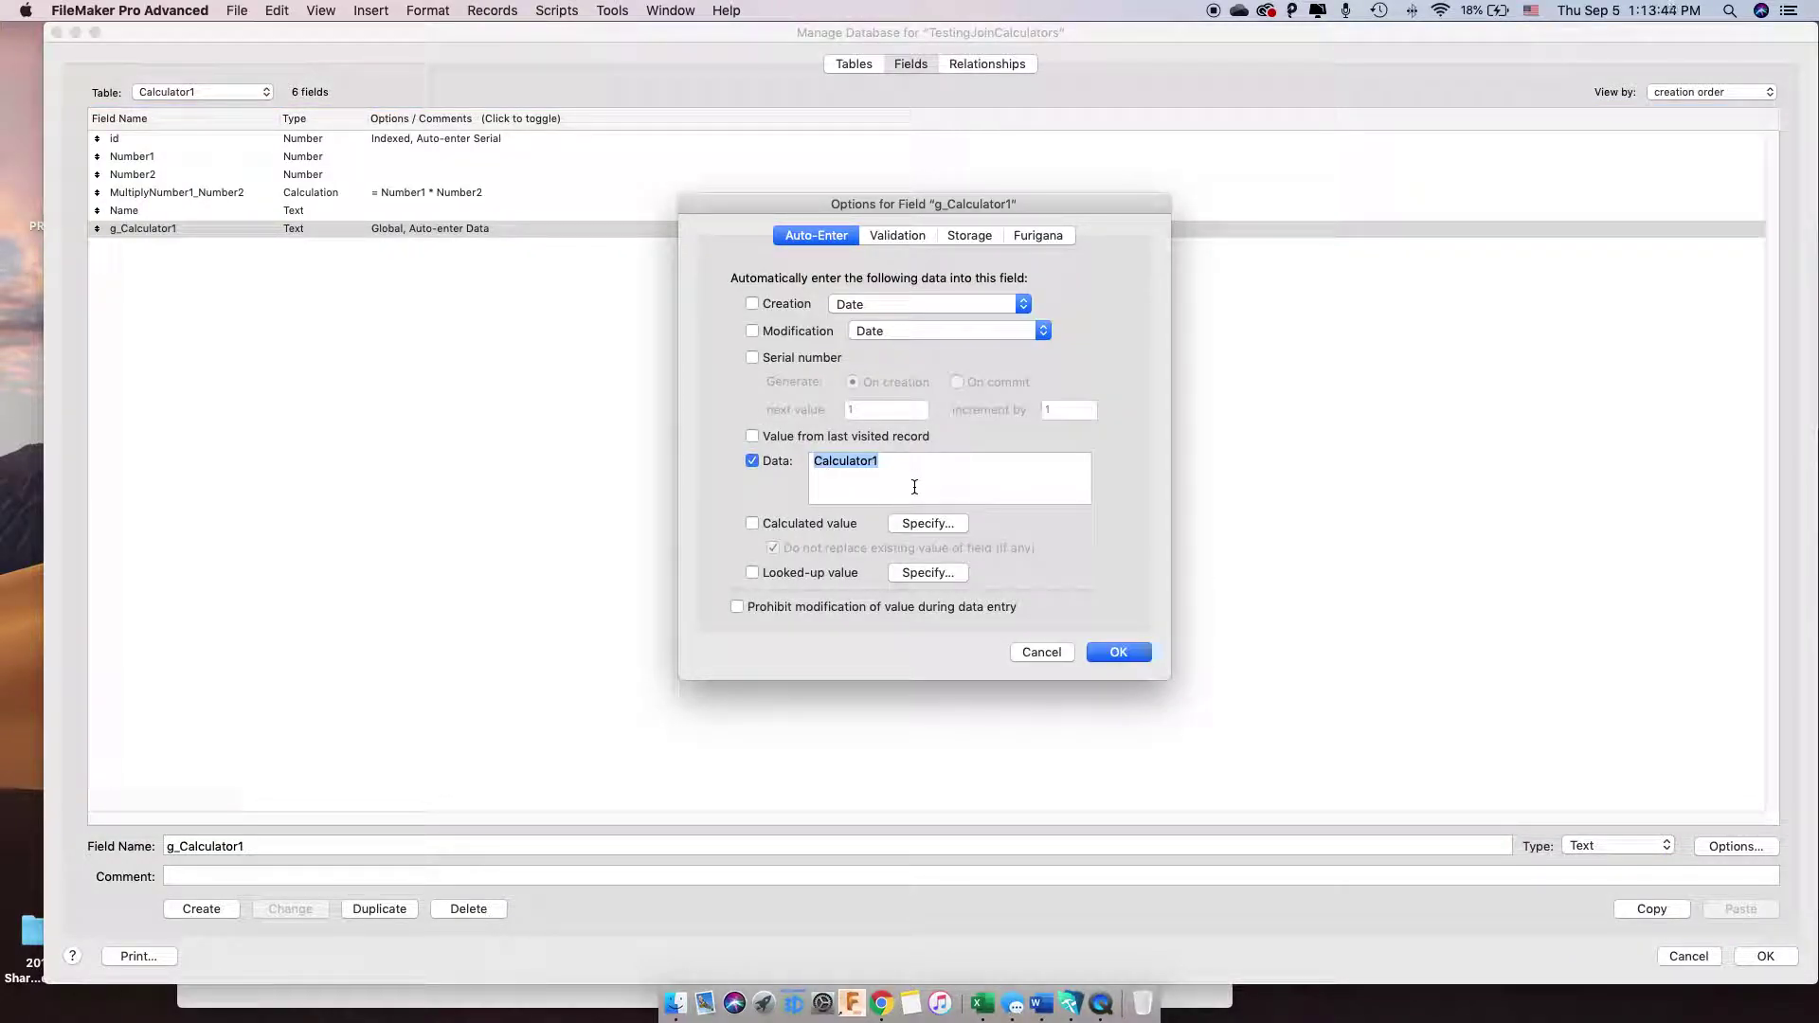
left_click(1118, 651)
left_click(203, 92)
left_click(211, 110)
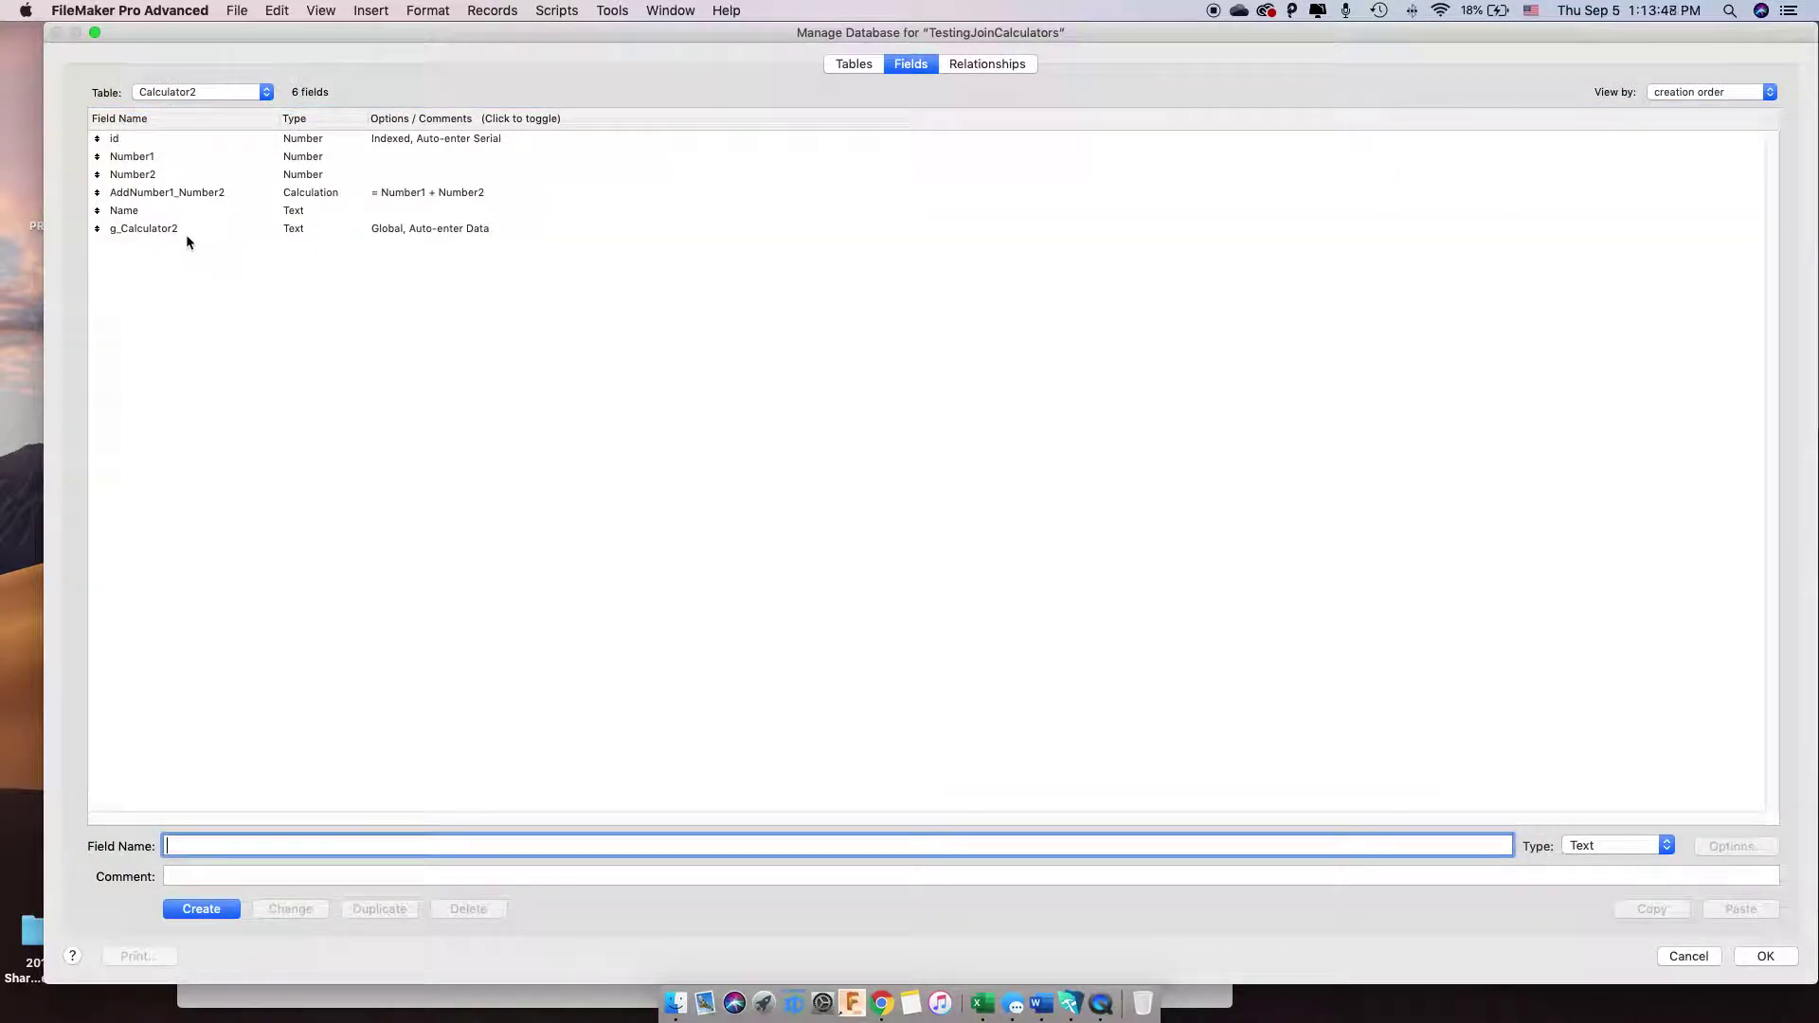
double_click(185, 231)
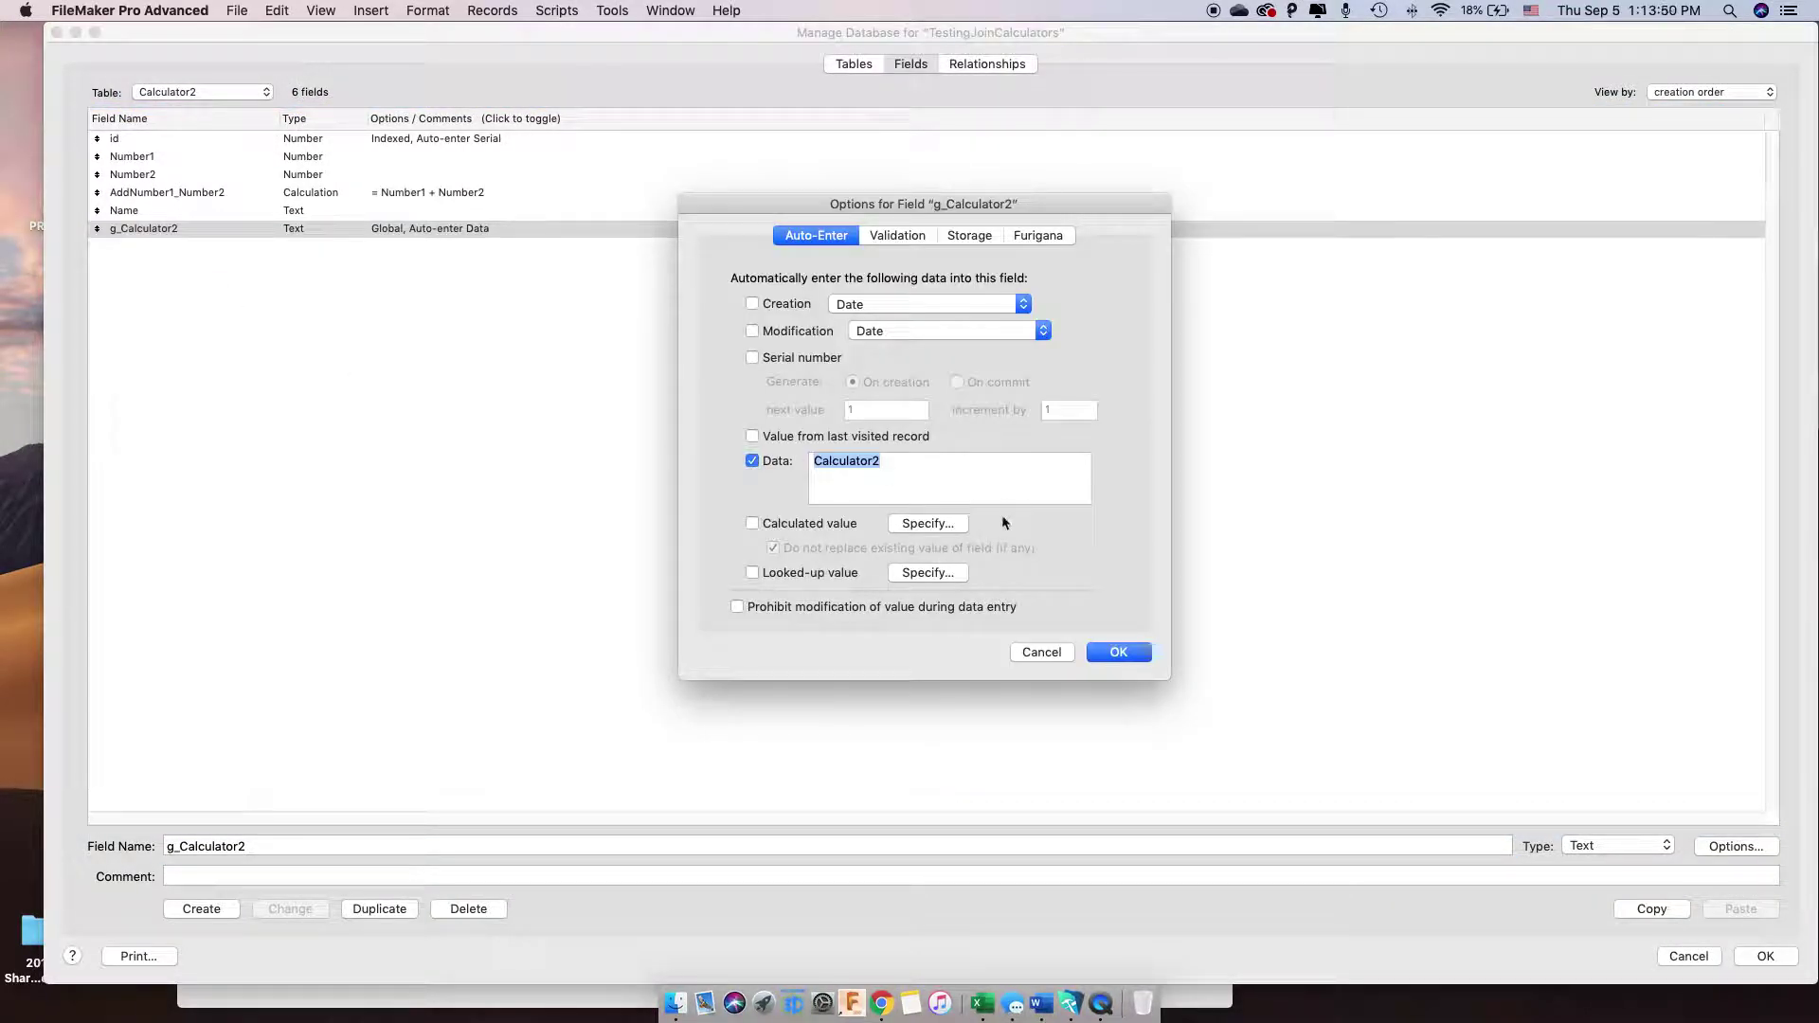
left_click(1118, 652)
Review Calculator3's Name and g_Calculator3 field options without making changes
left_click(240, 93)
left_click(240, 107)
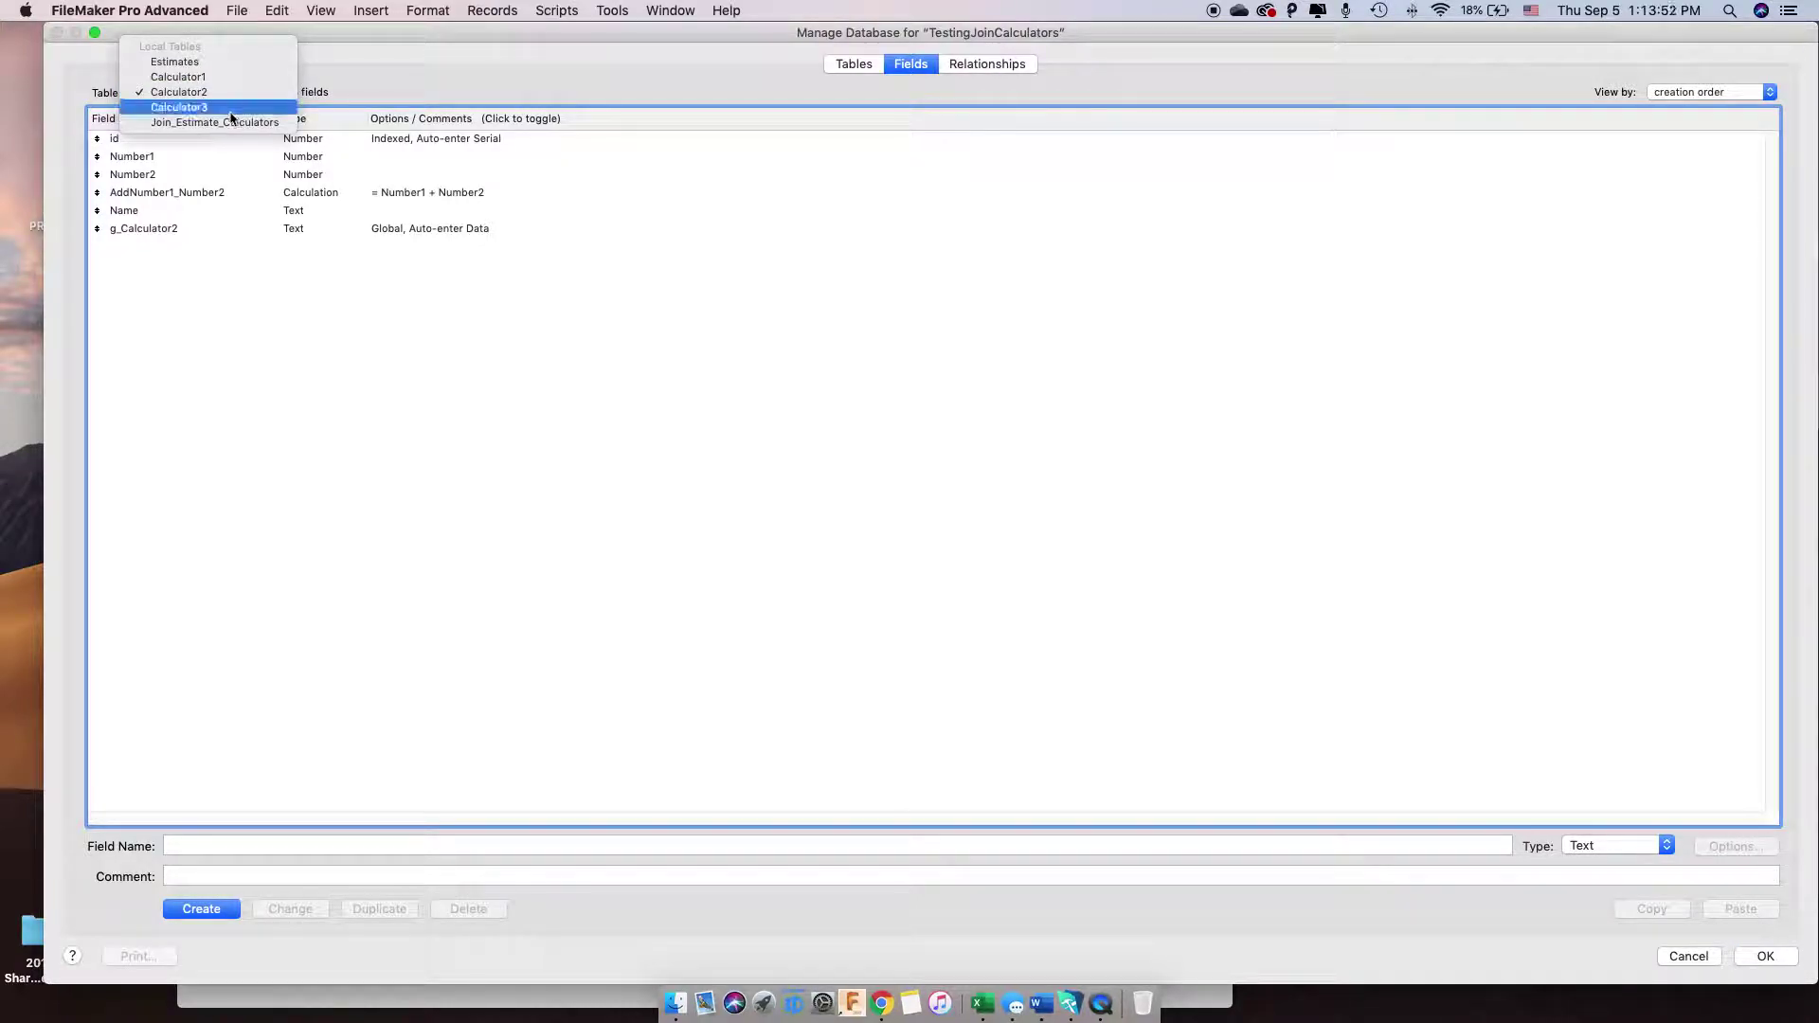
double_click(219, 211)
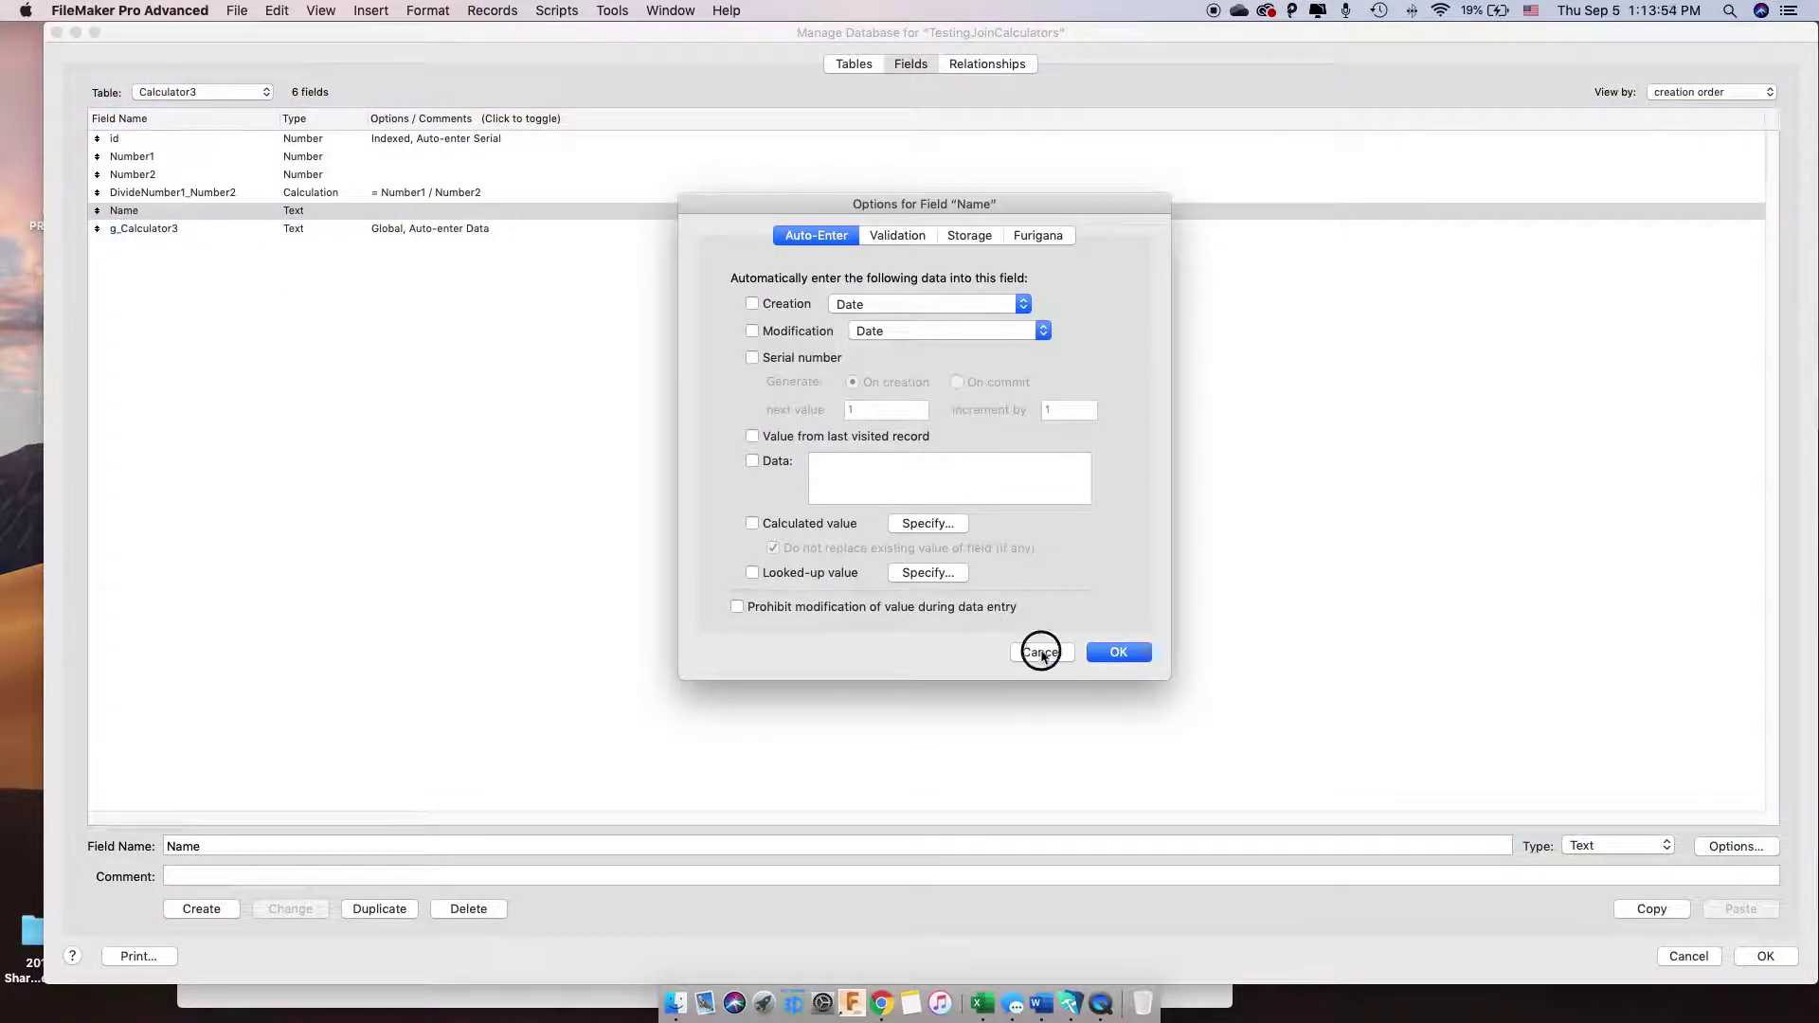
left_click(1041, 652)
double_click(237, 236)
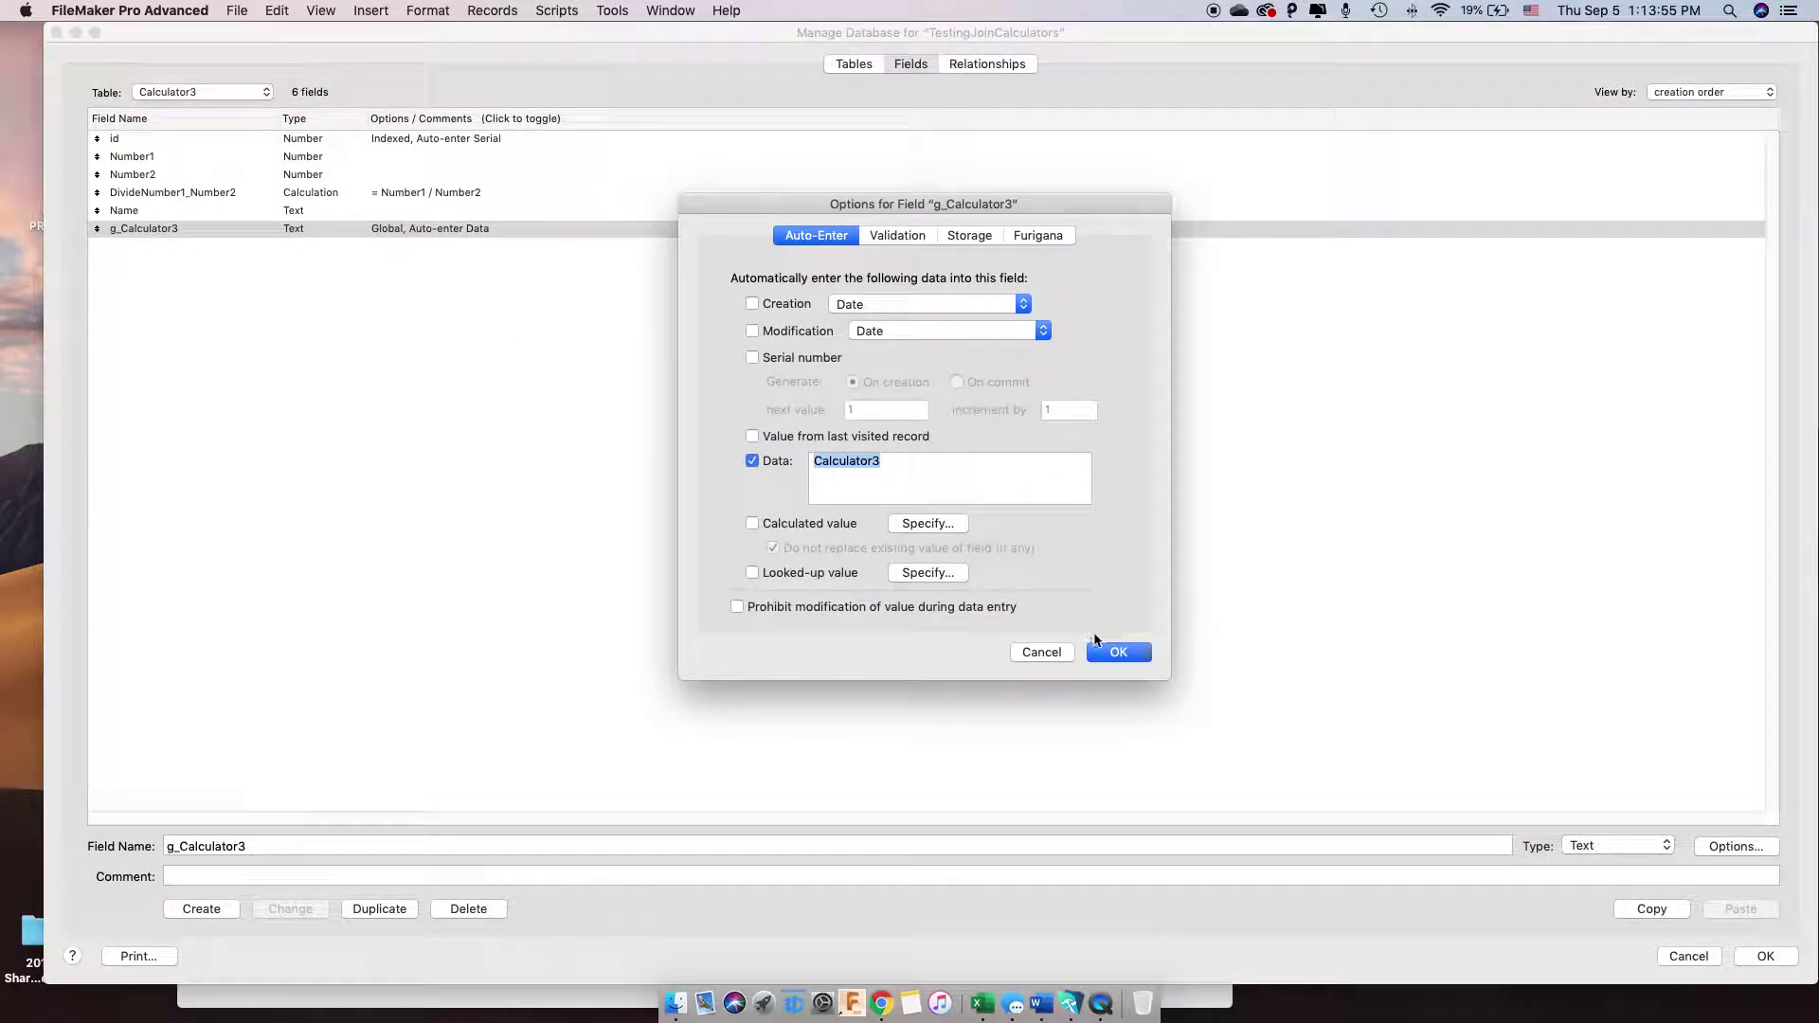
left_click(1118, 652)
In the graph, shift the three Calculator boxes right and raise Join_Estimate_Calculator1 slightly
left_click(1009, 64)
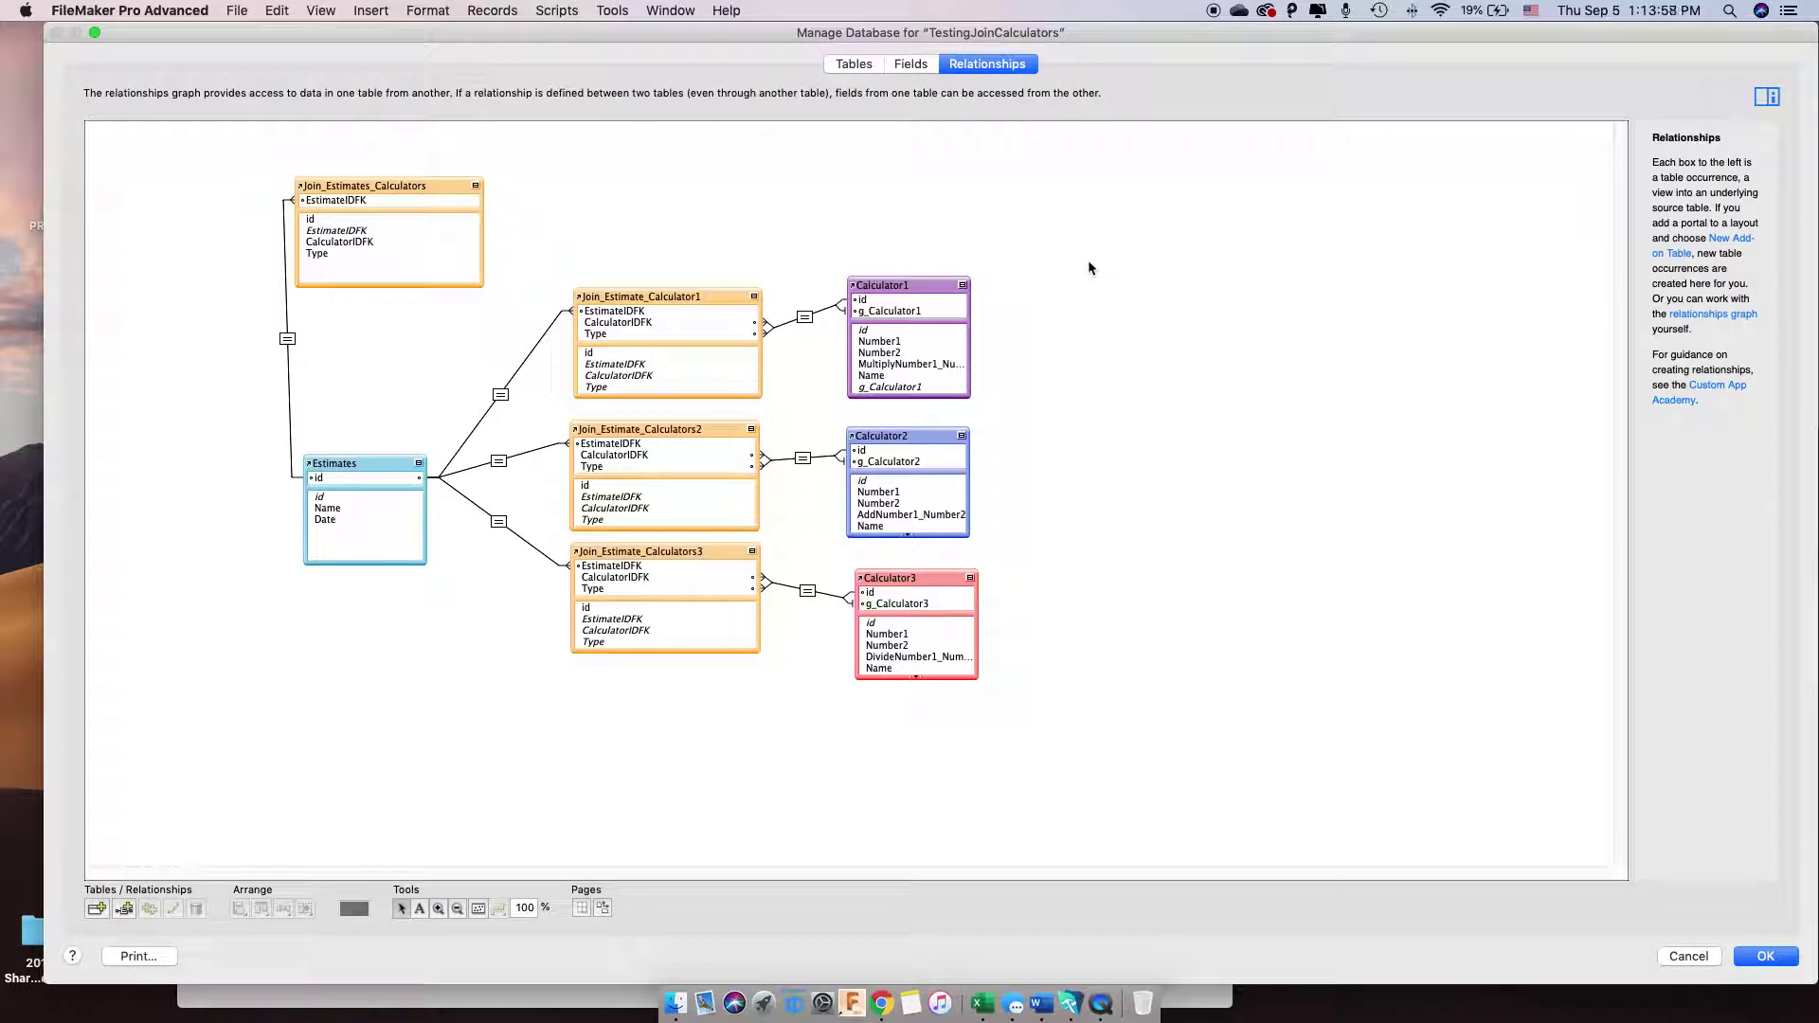
left_click_drag(904, 599, 888, 598)
left_click_drag(1036, 260, 887, 660)
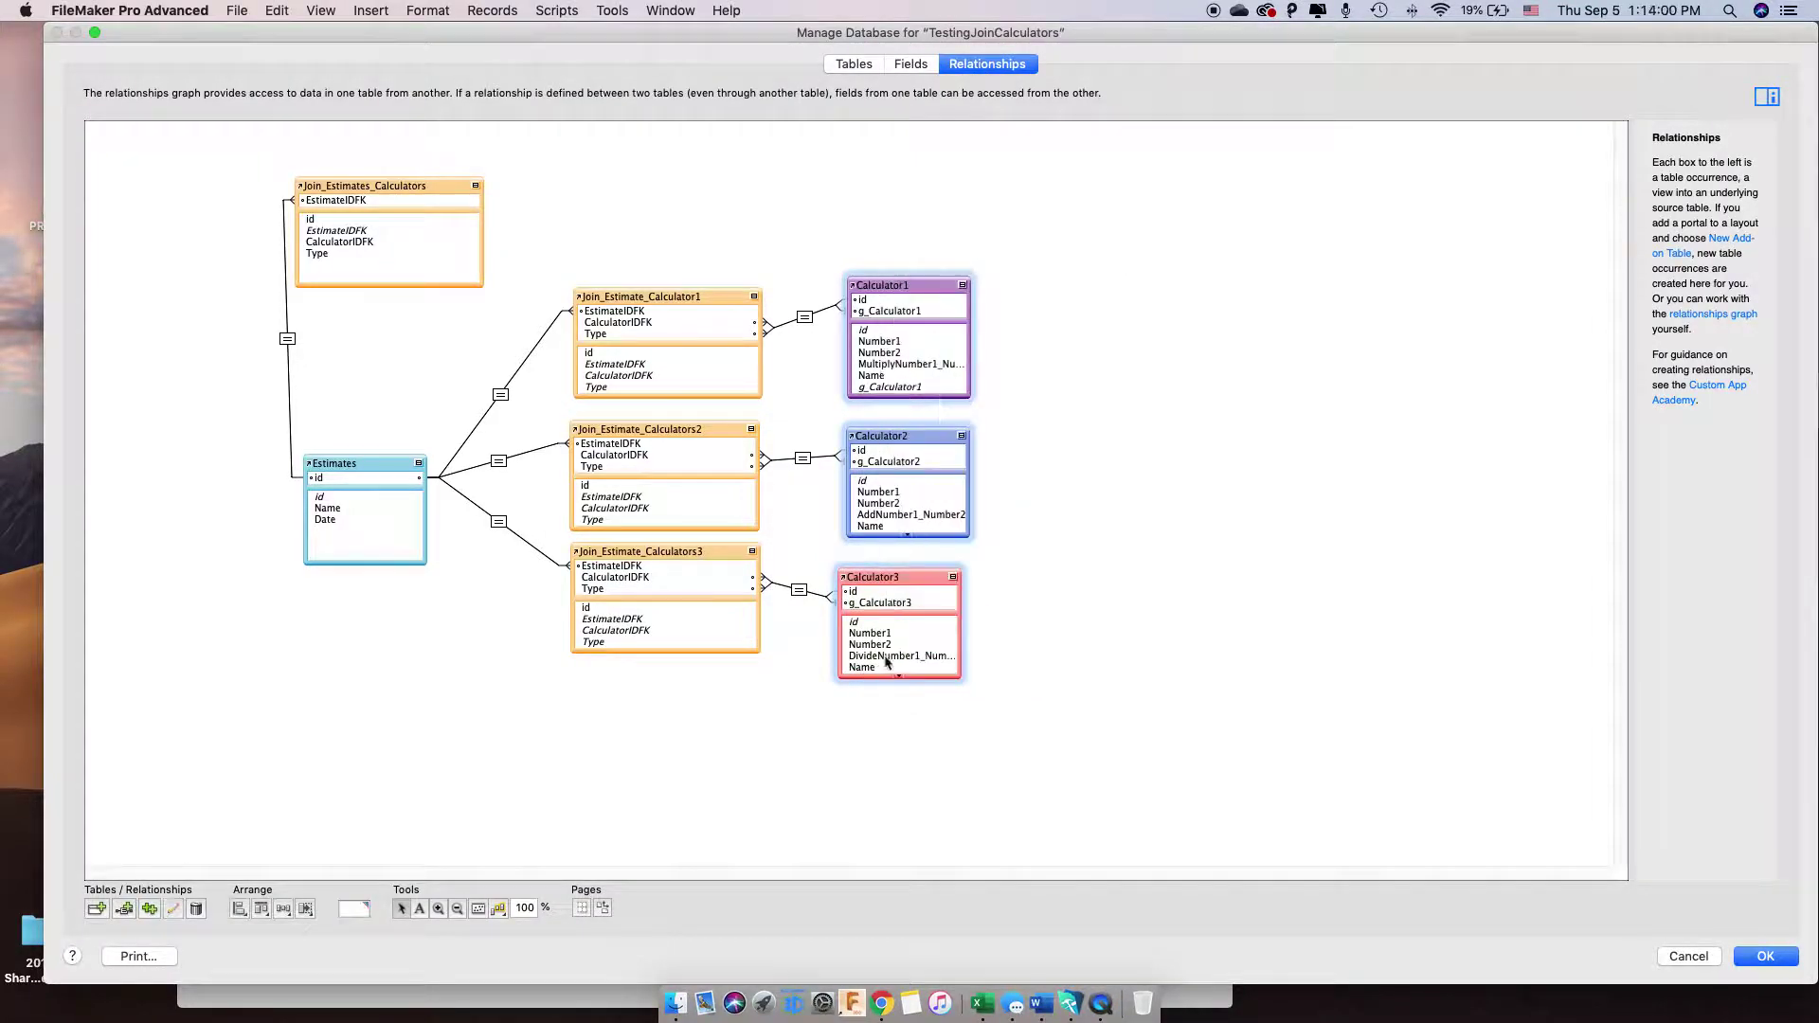
left_click_drag(896, 577, 910, 575)
left_click(1089, 500)
mouse_move(673, 300)
left_mouse_down()
mouse_move(679, 277)
mouse_move(678, 292)
left_mouse_up()
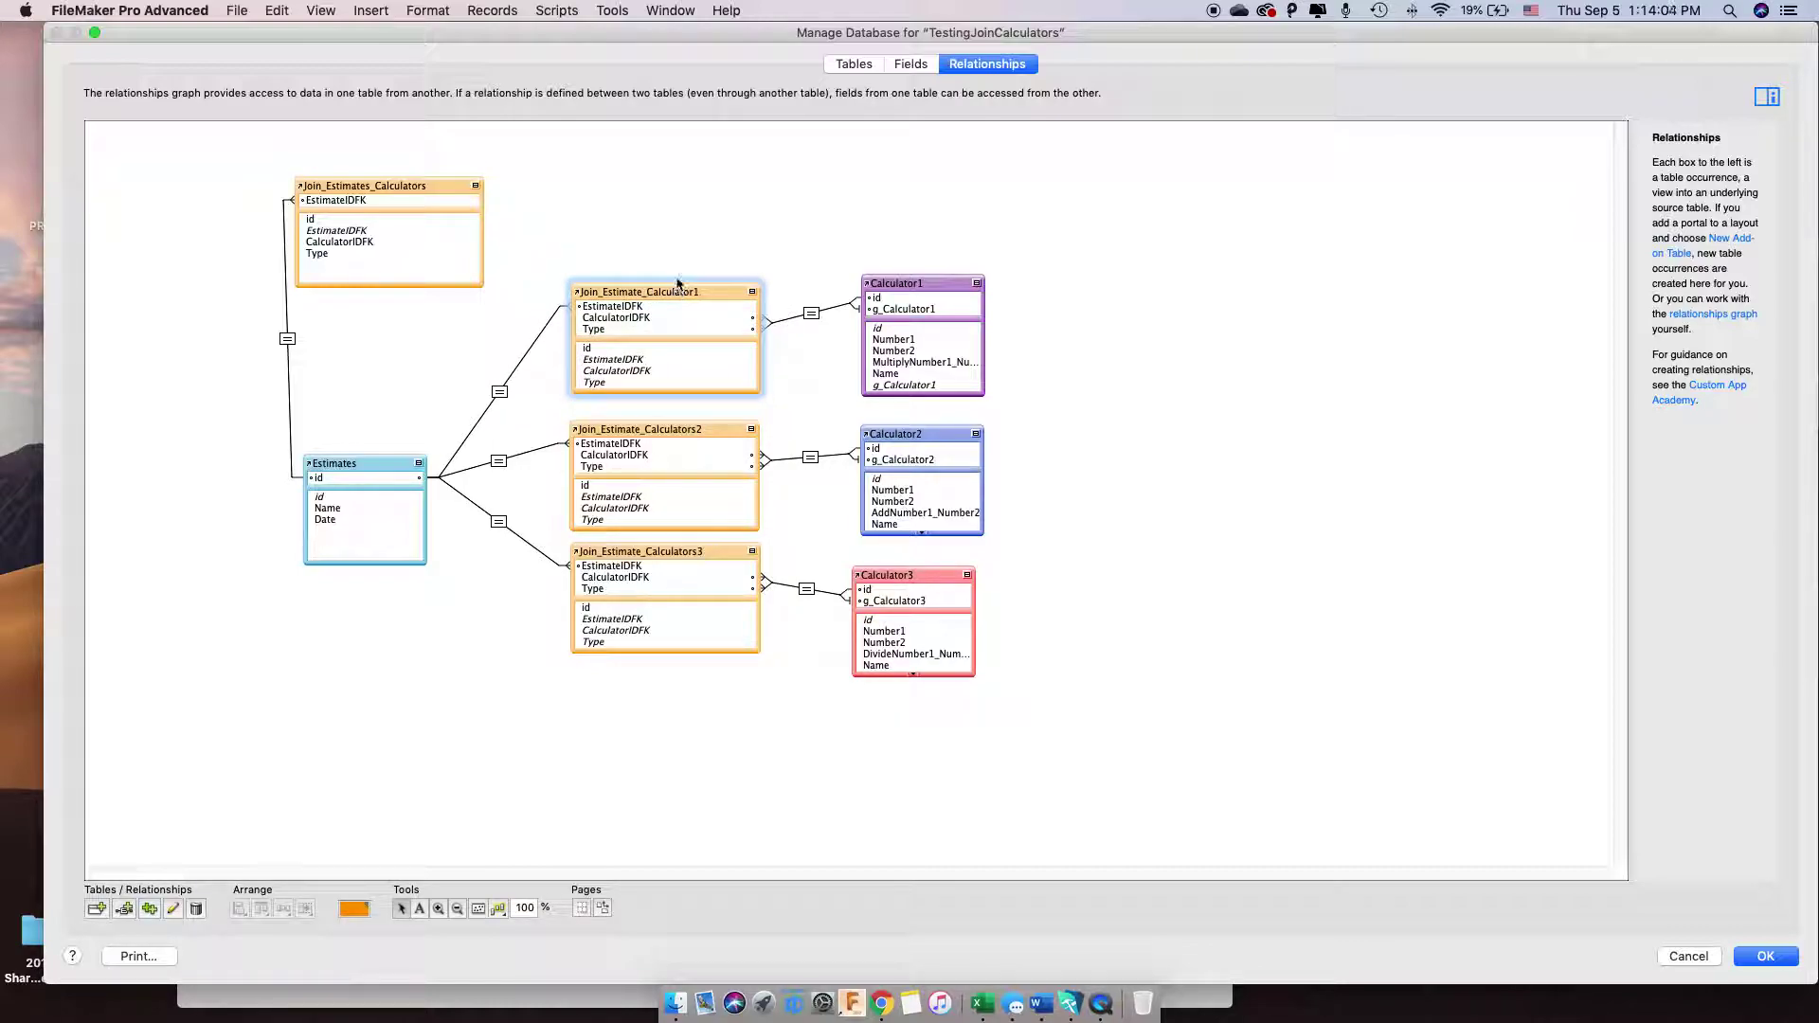
left_click(656, 235)
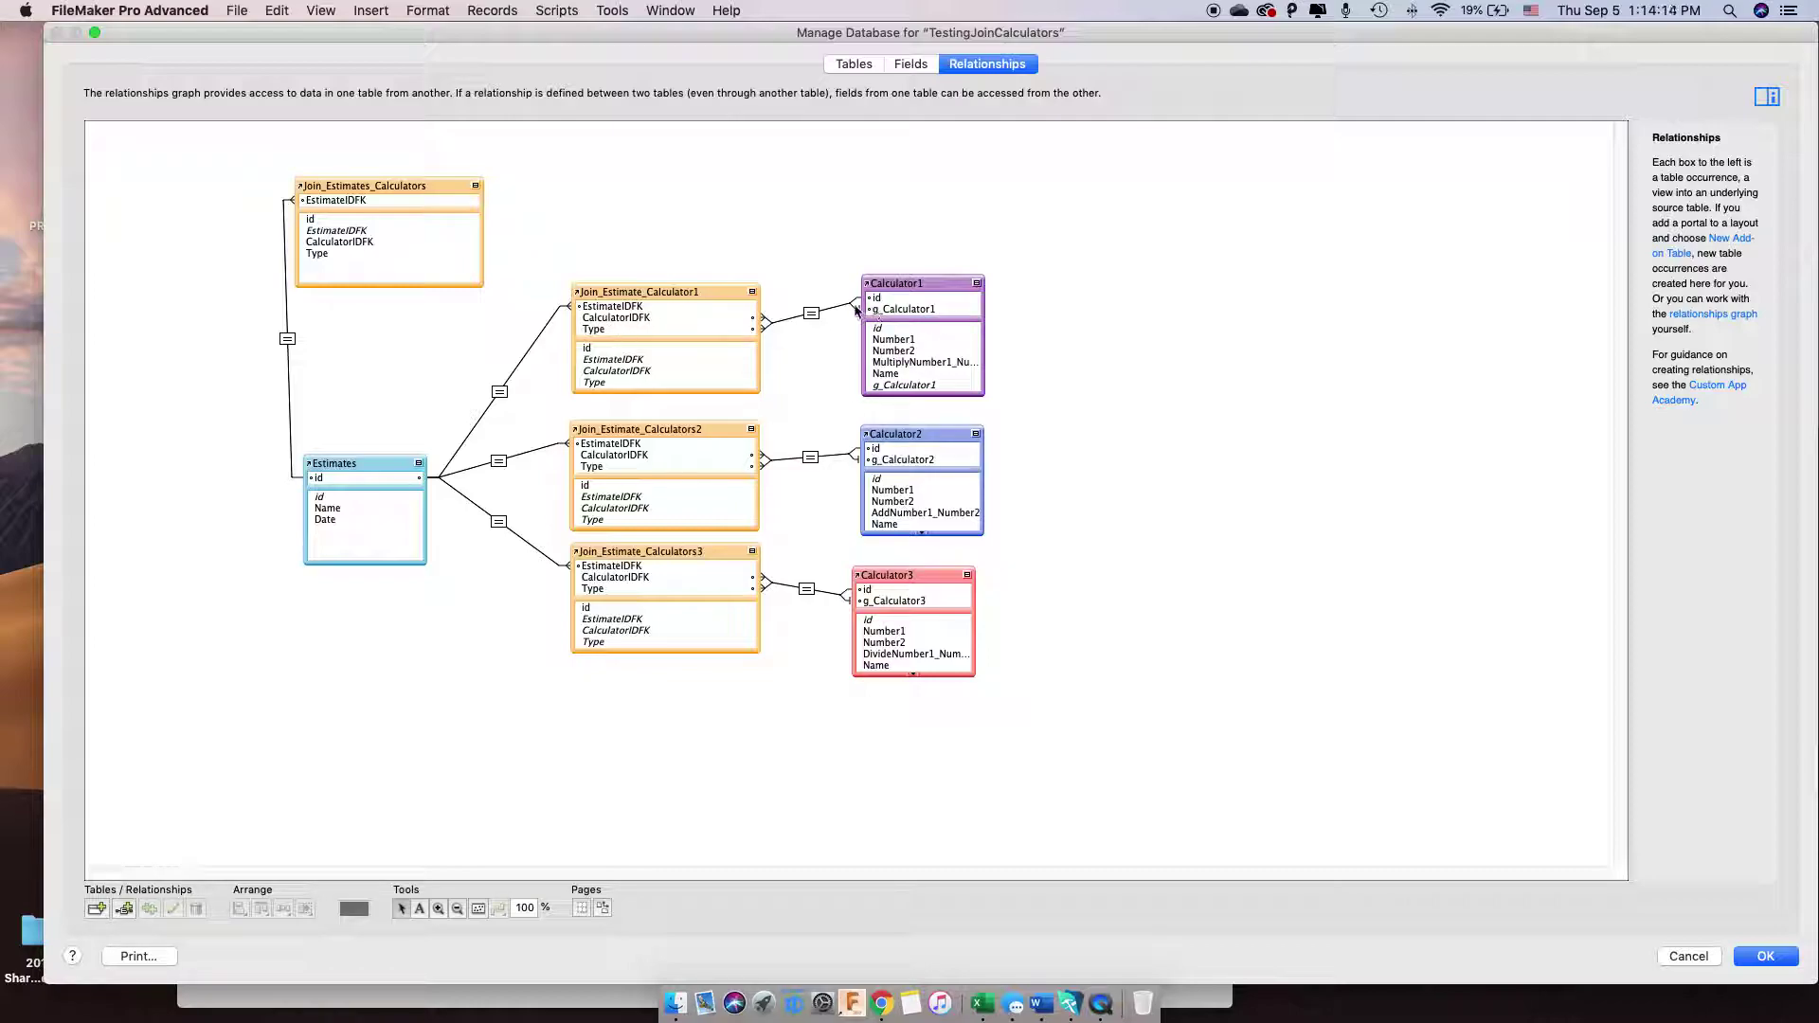
Even the join-box spacing, nudge Estimates, and move Join_Estimates_Calculators into the join column
left_click(709, 292)
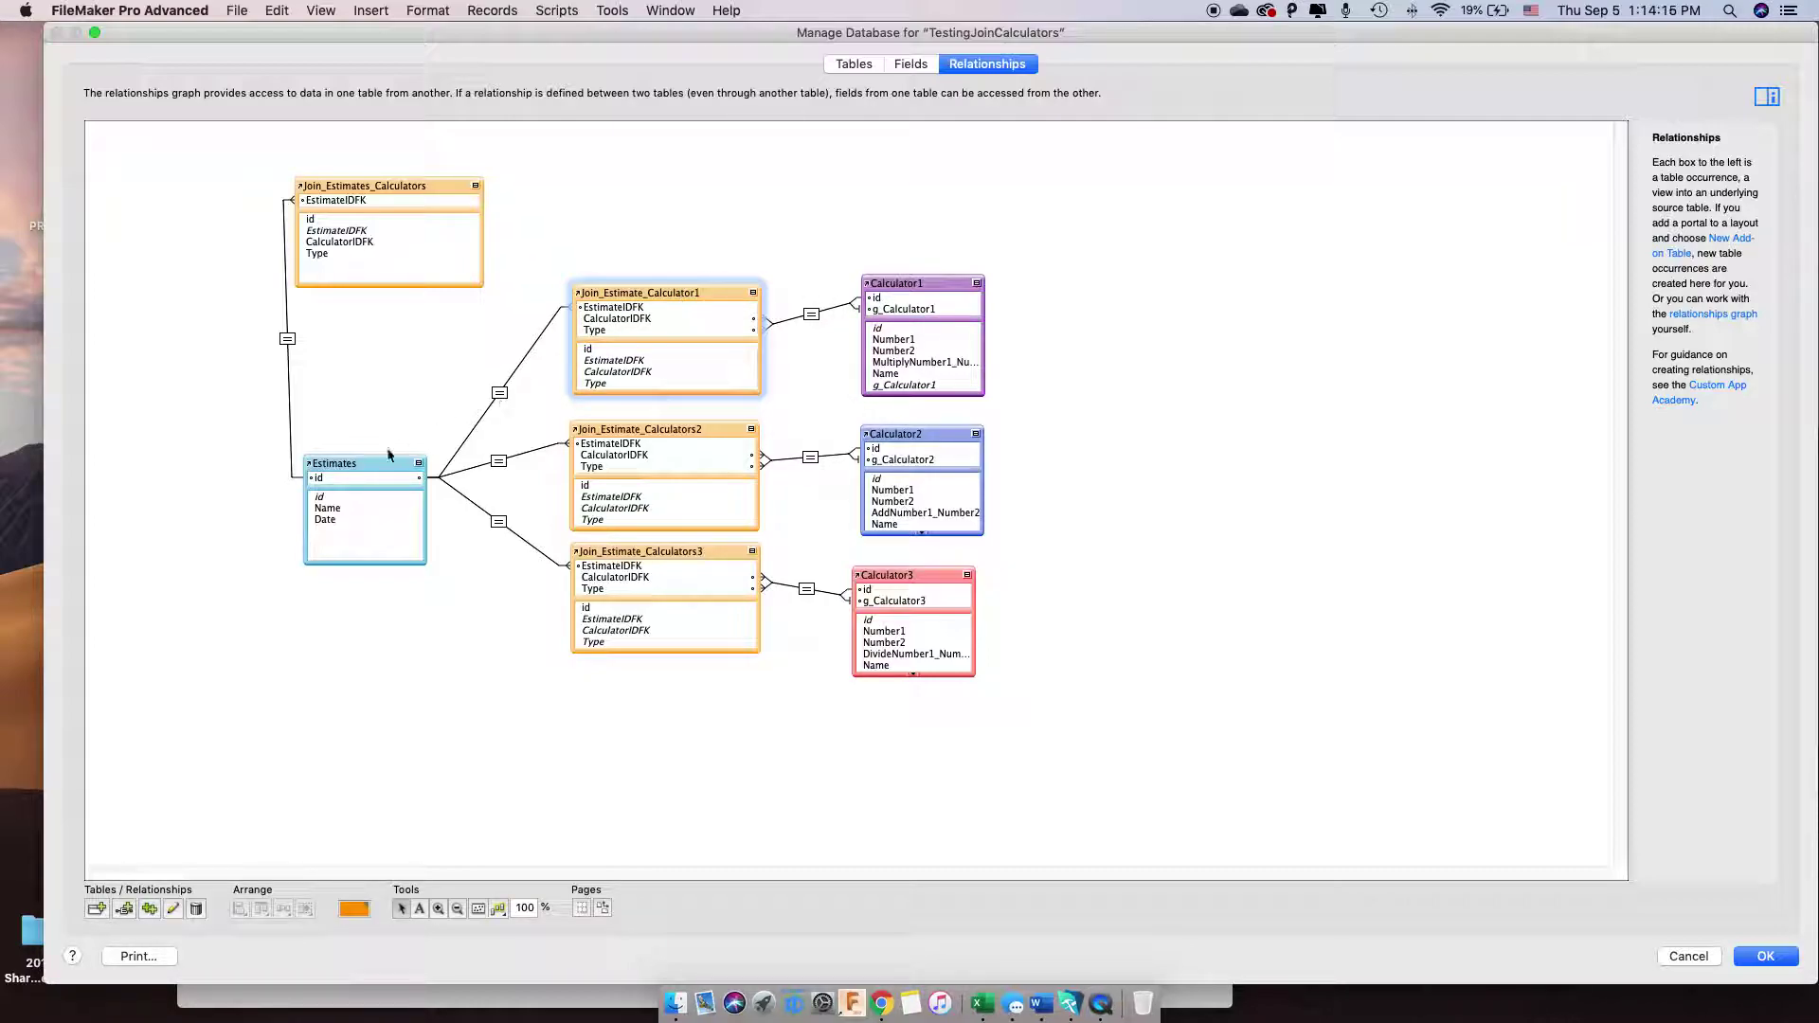
left_click_drag(337, 471, 326, 473)
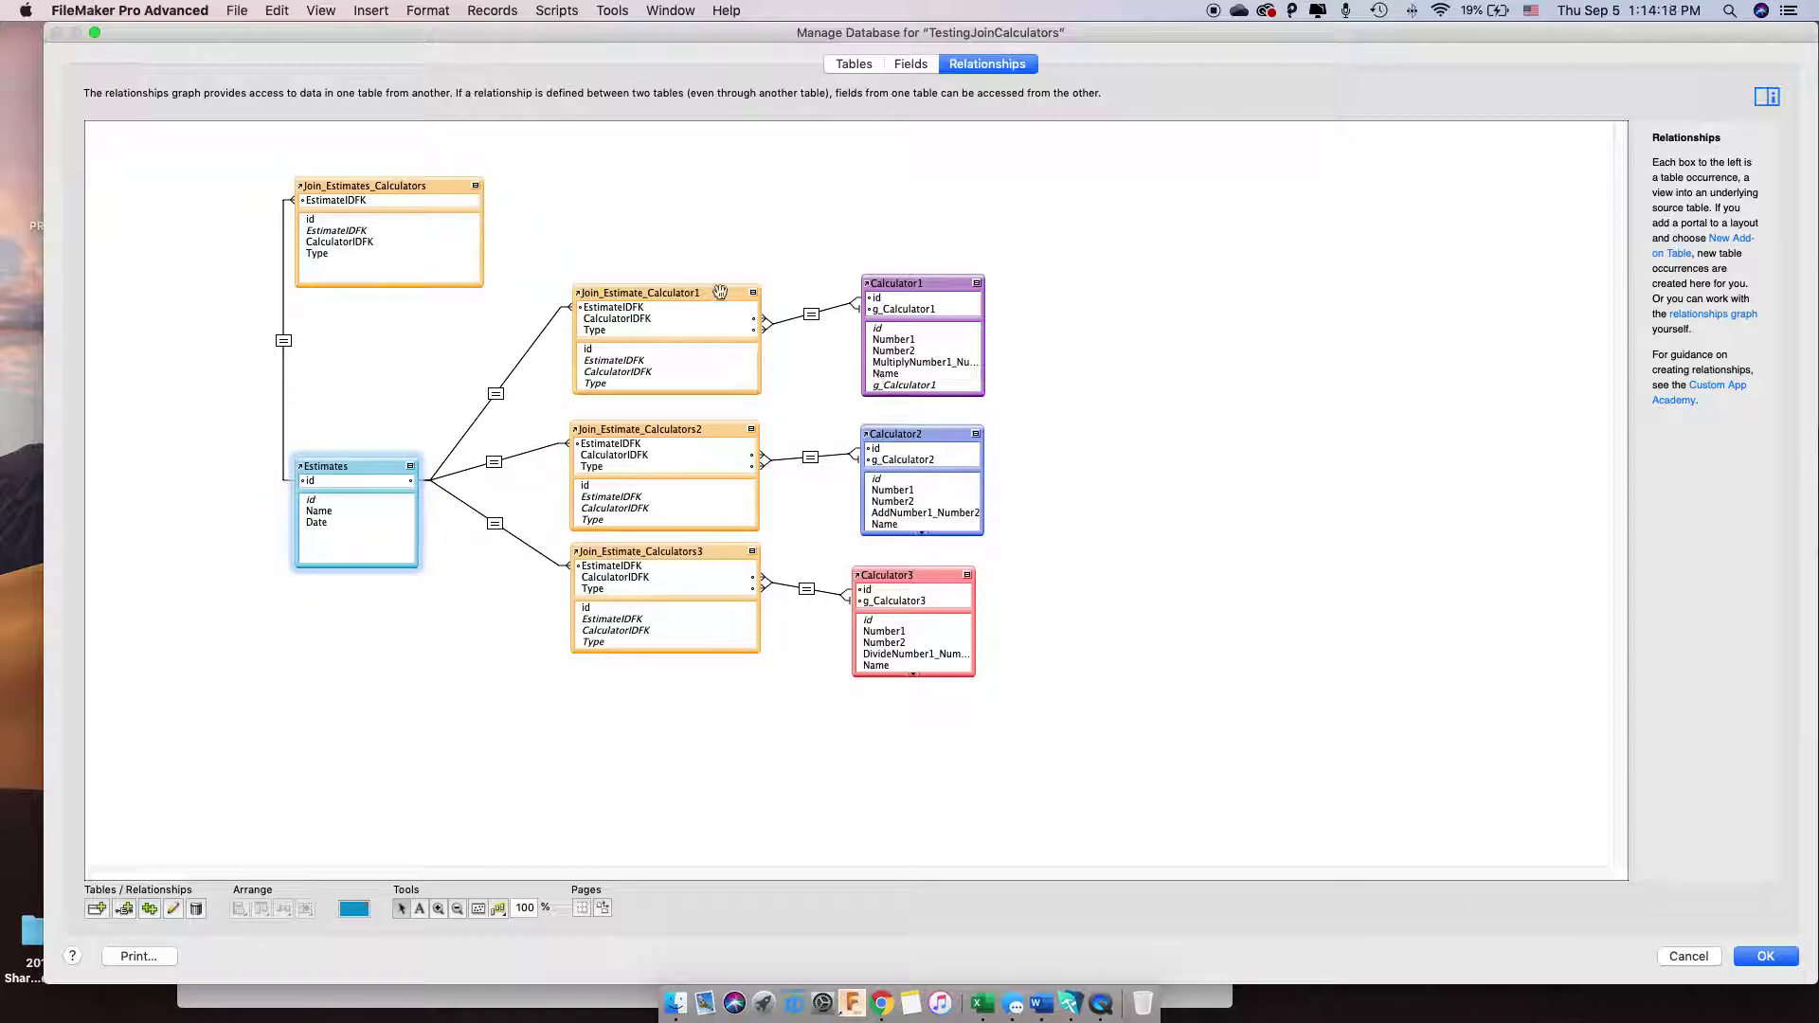
left_click_drag(648, 295, 651, 303)
left_click_drag(656, 421, 650, 414)
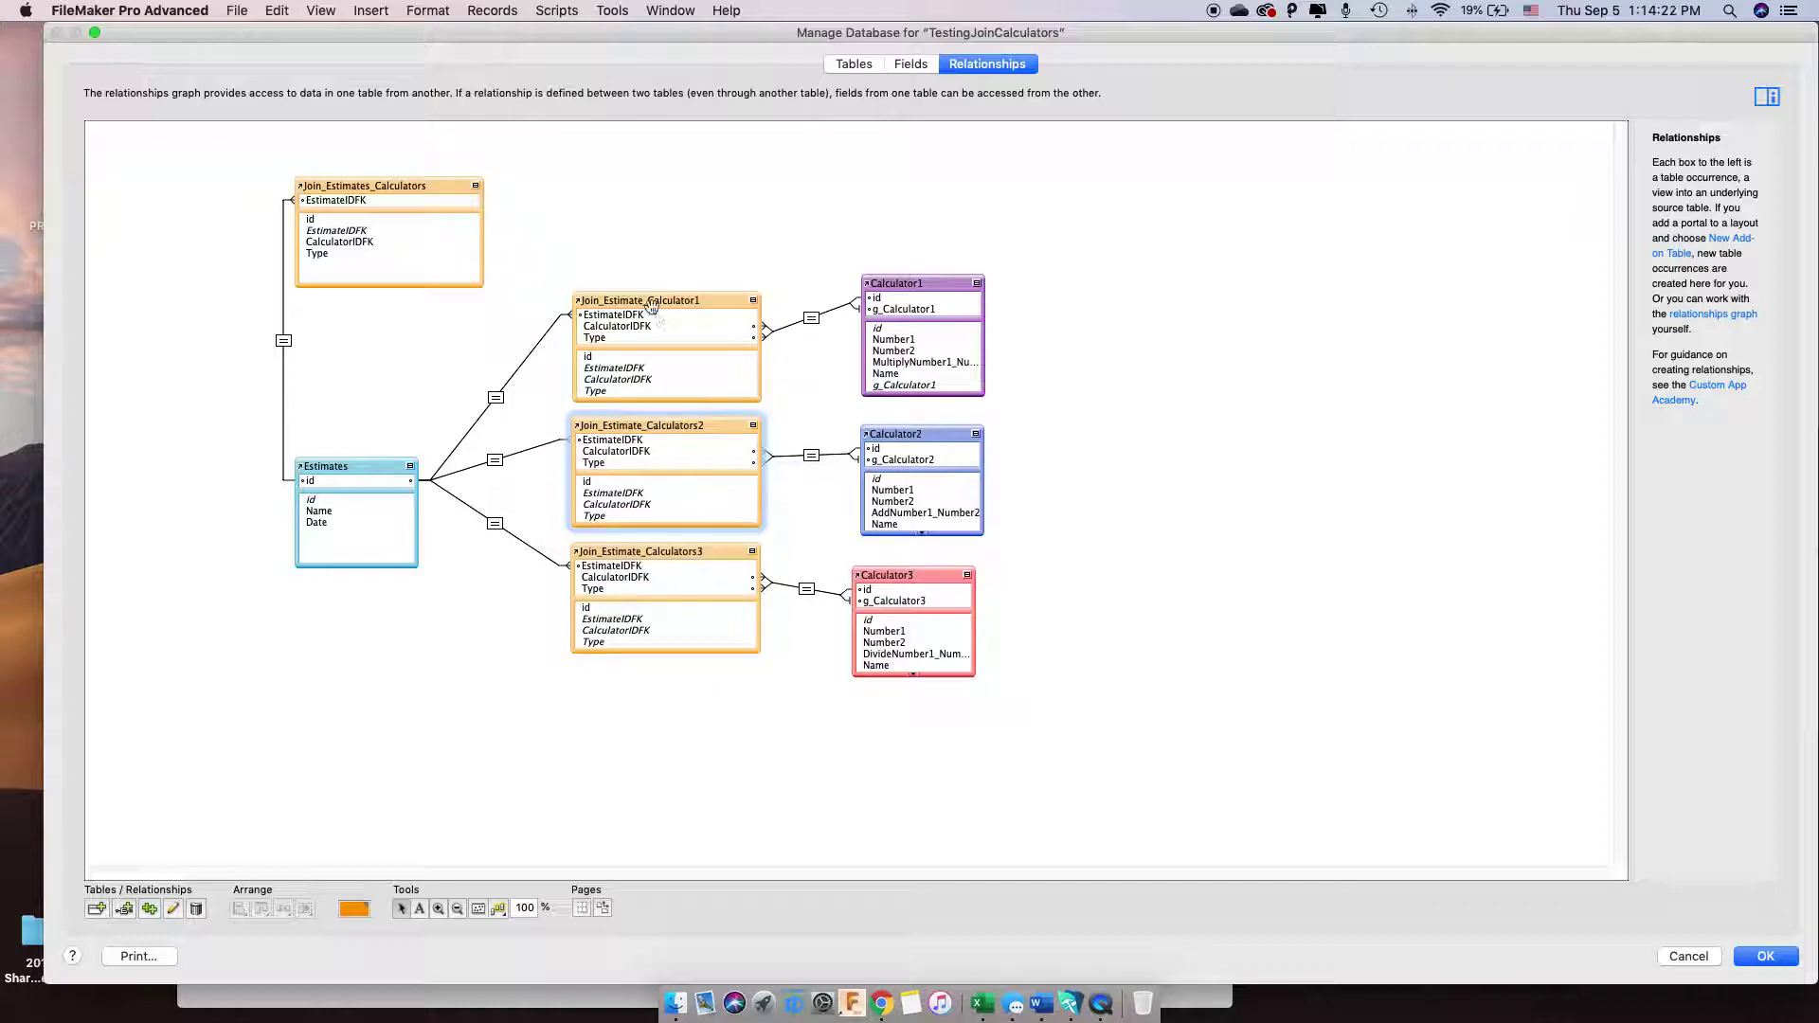
left_click_drag(351, 466, 355, 463)
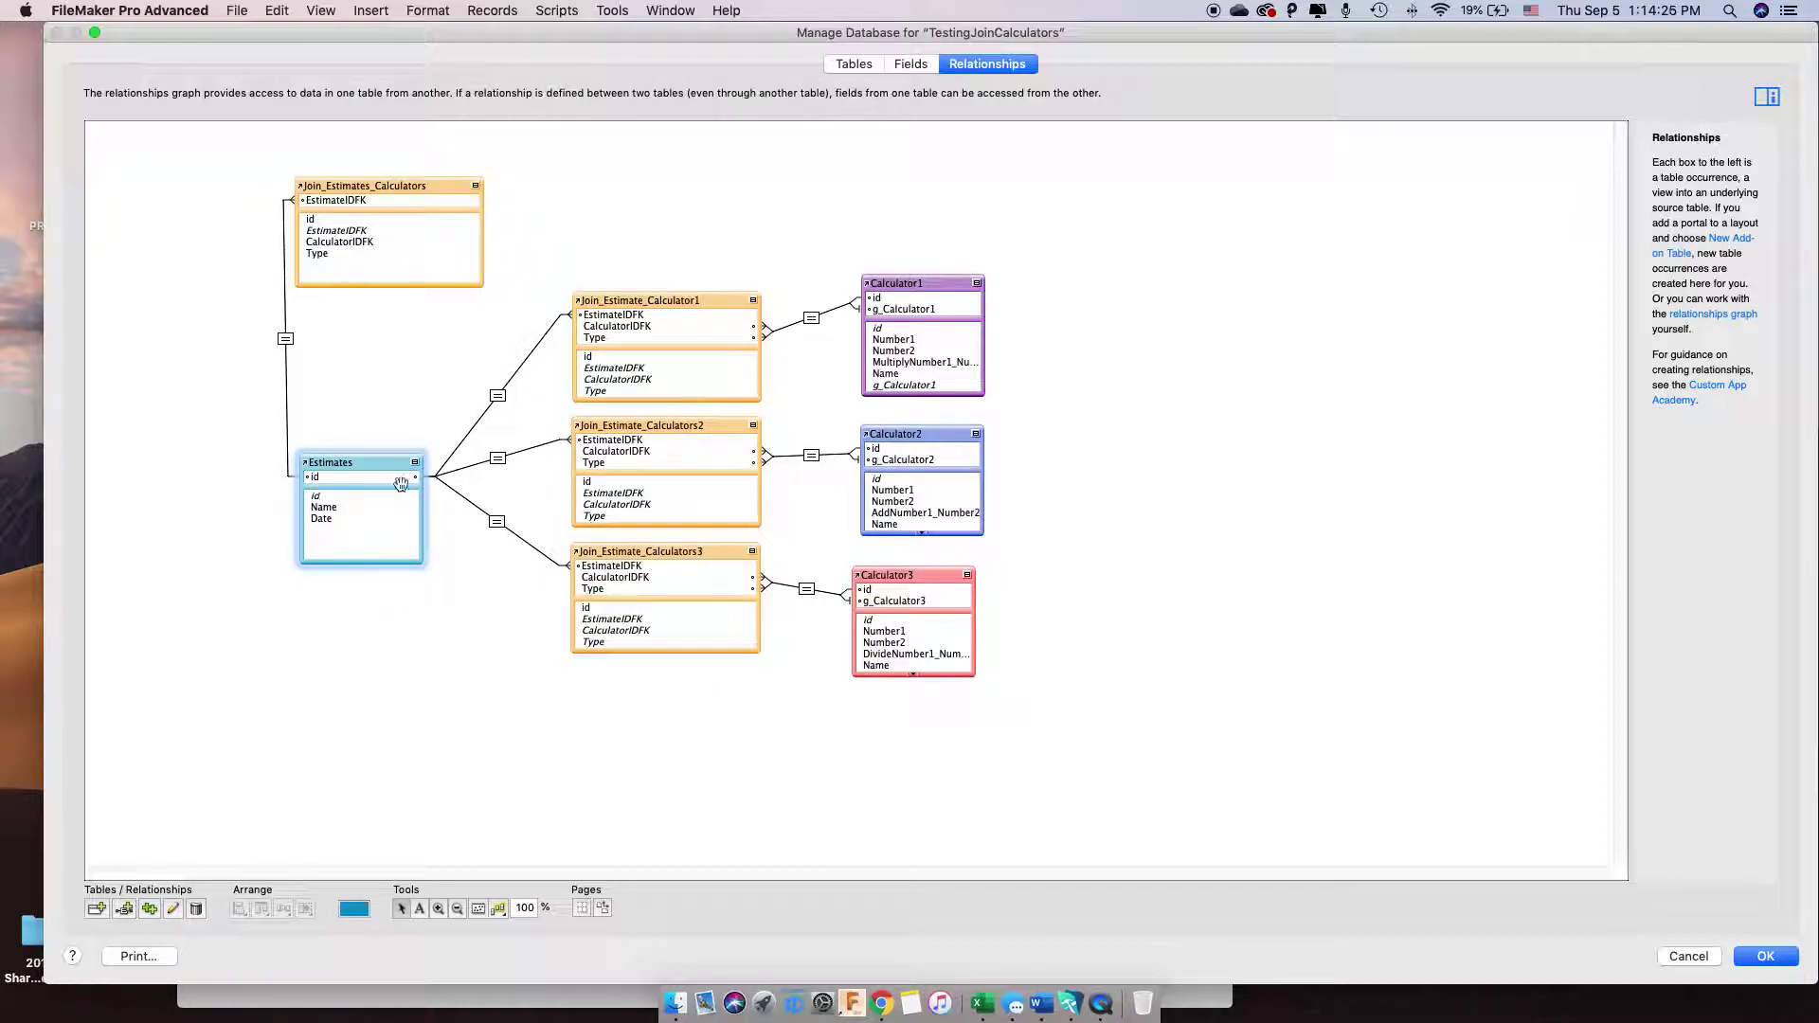
mouse_move(940, 286)
left_mouse_down()
mouse_move(918, 284)
mouse_move(941, 292)
left_mouse_up()
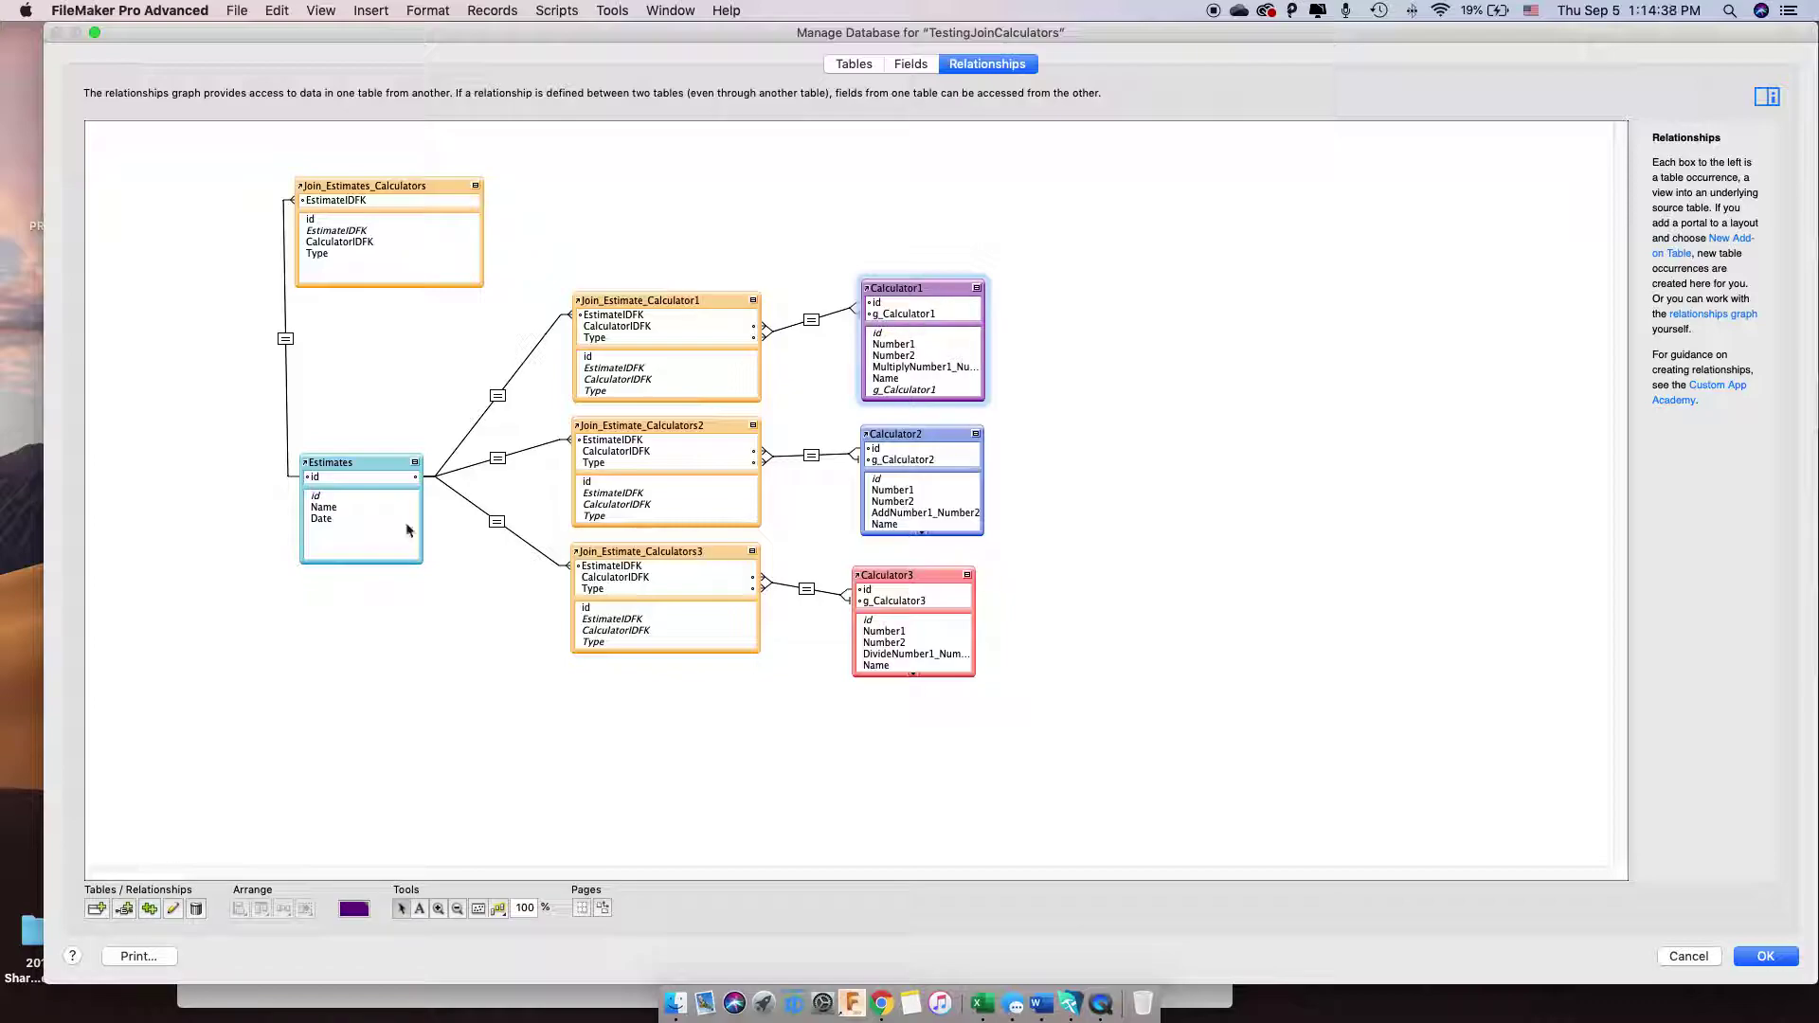
left_click_drag(337, 464, 335, 469)
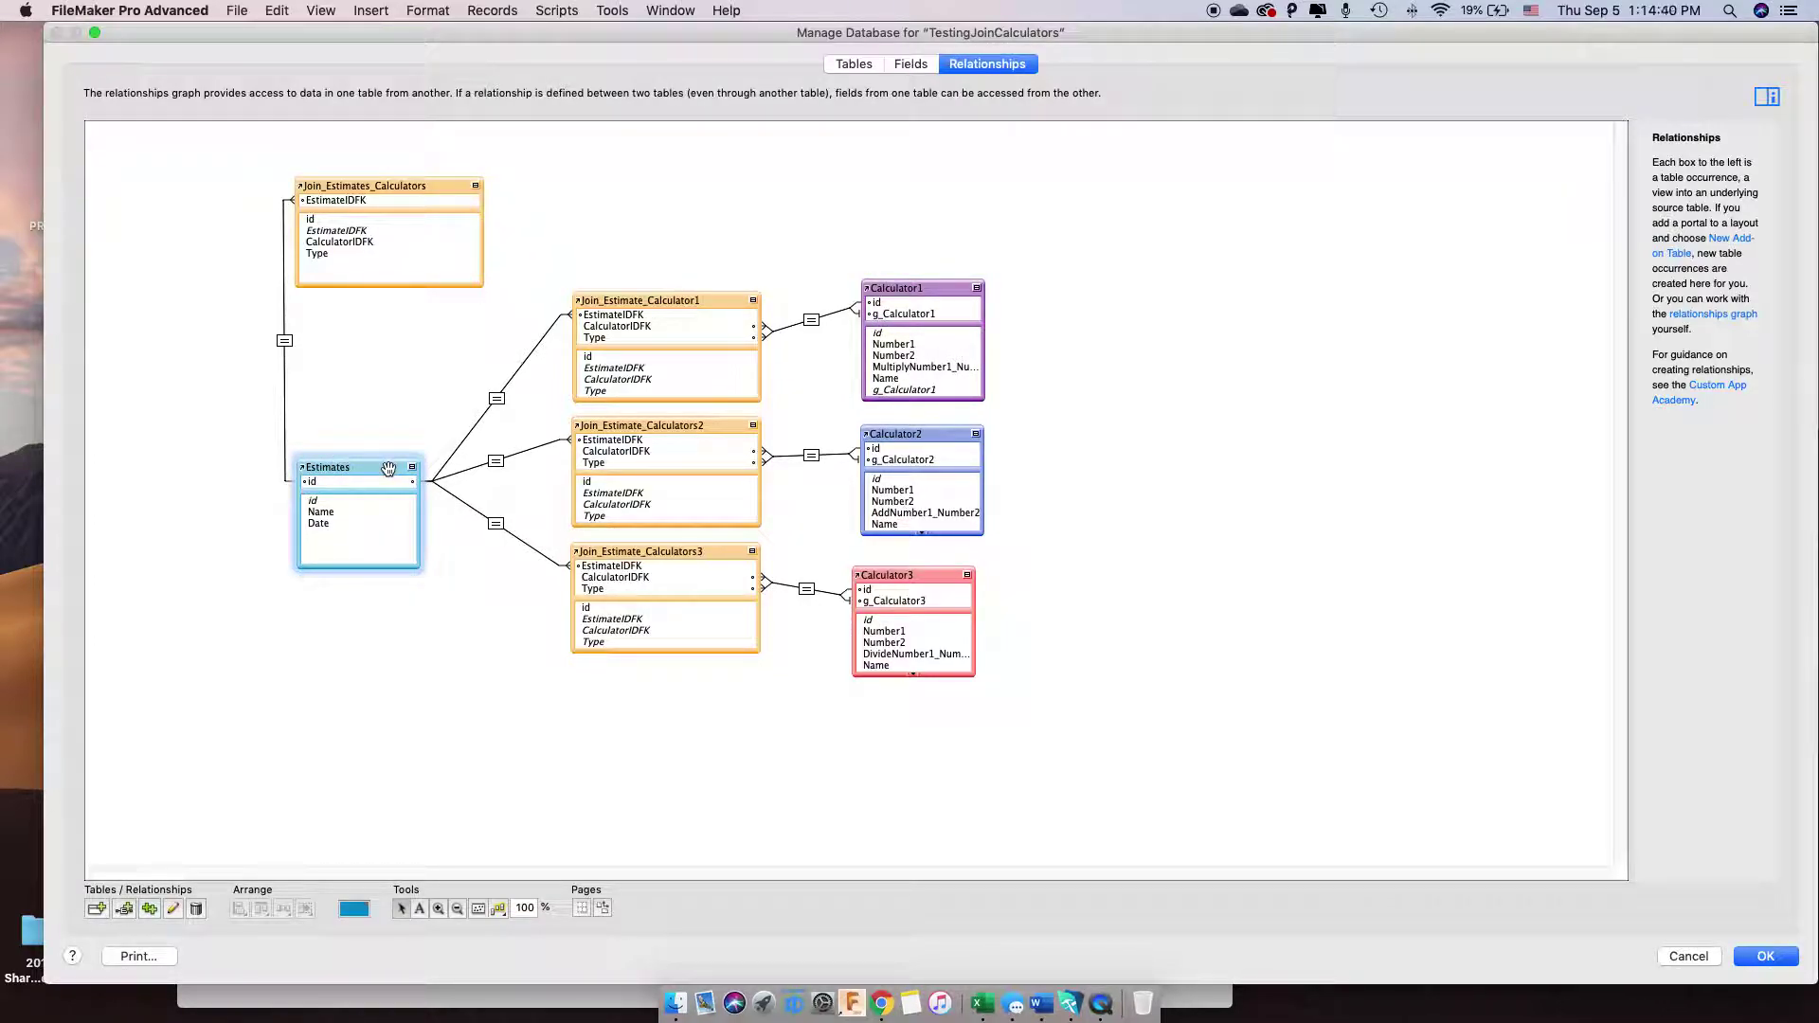
left_click_drag(392, 186, 689, 157)
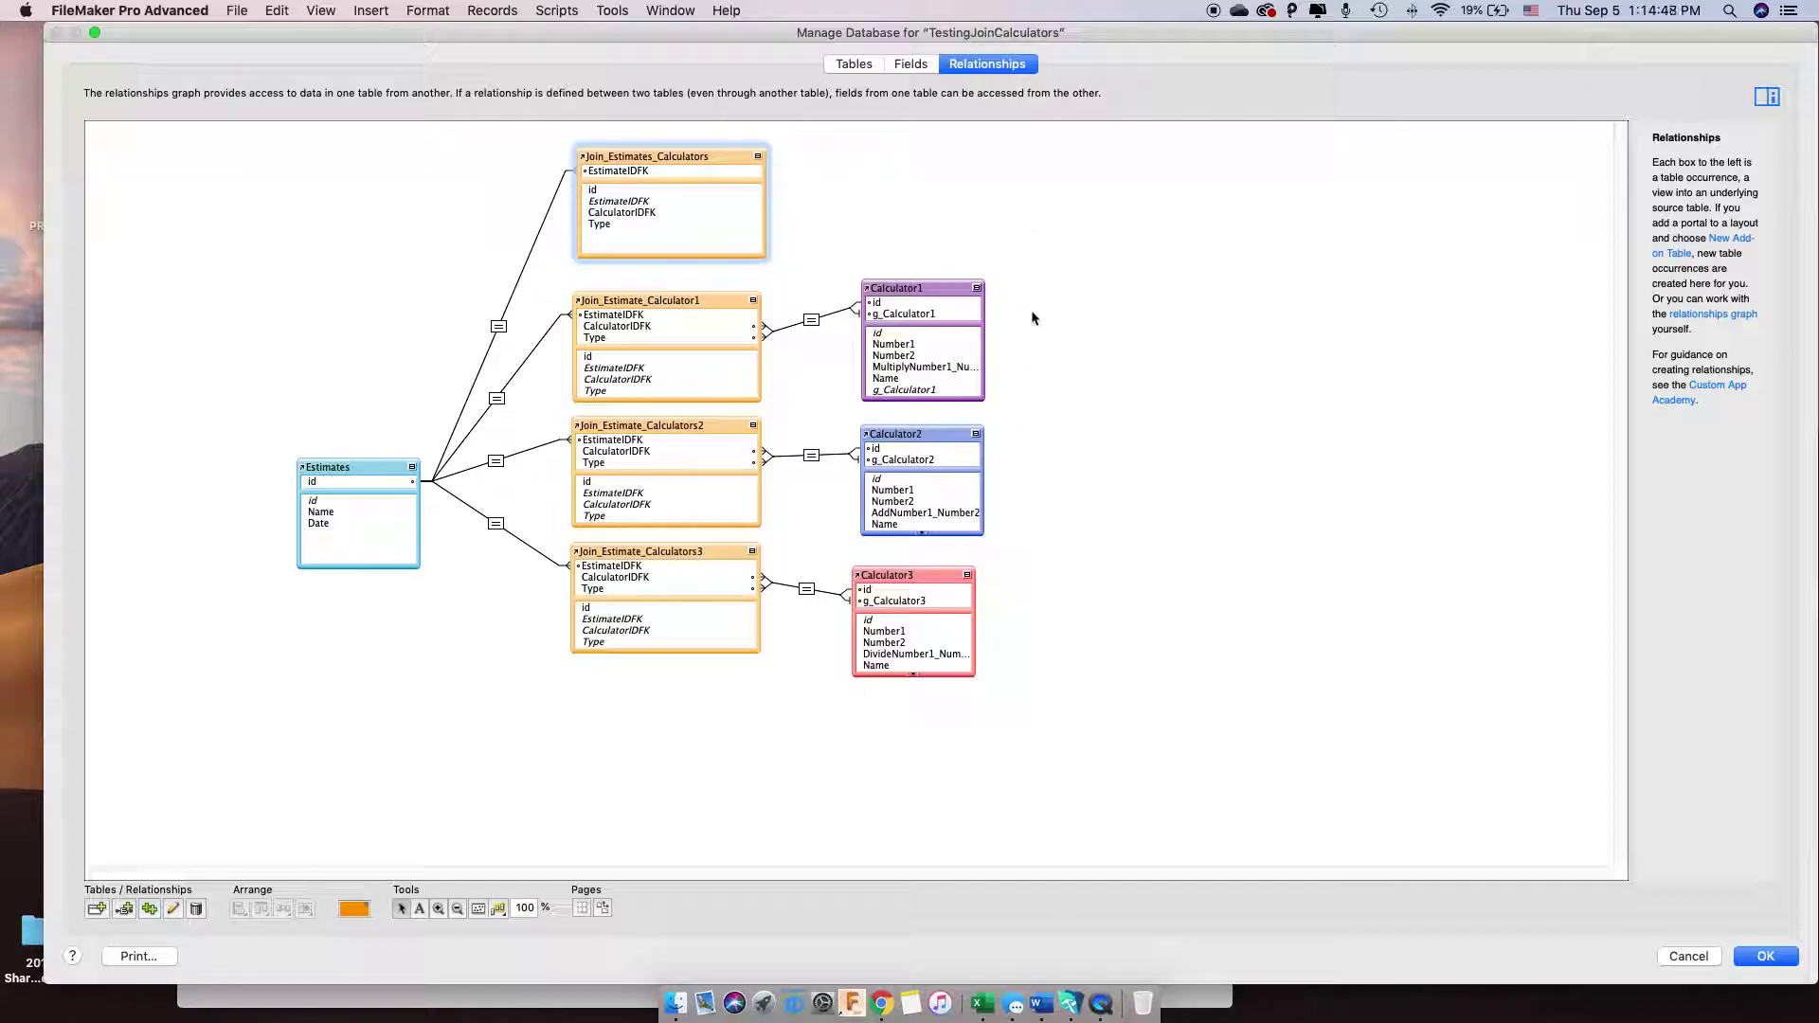
Align Calculator1, Calculator2 and Calculator3 into one vertical column
left_click_drag(1072, 272, 853, 682)
left_click(929, 433)
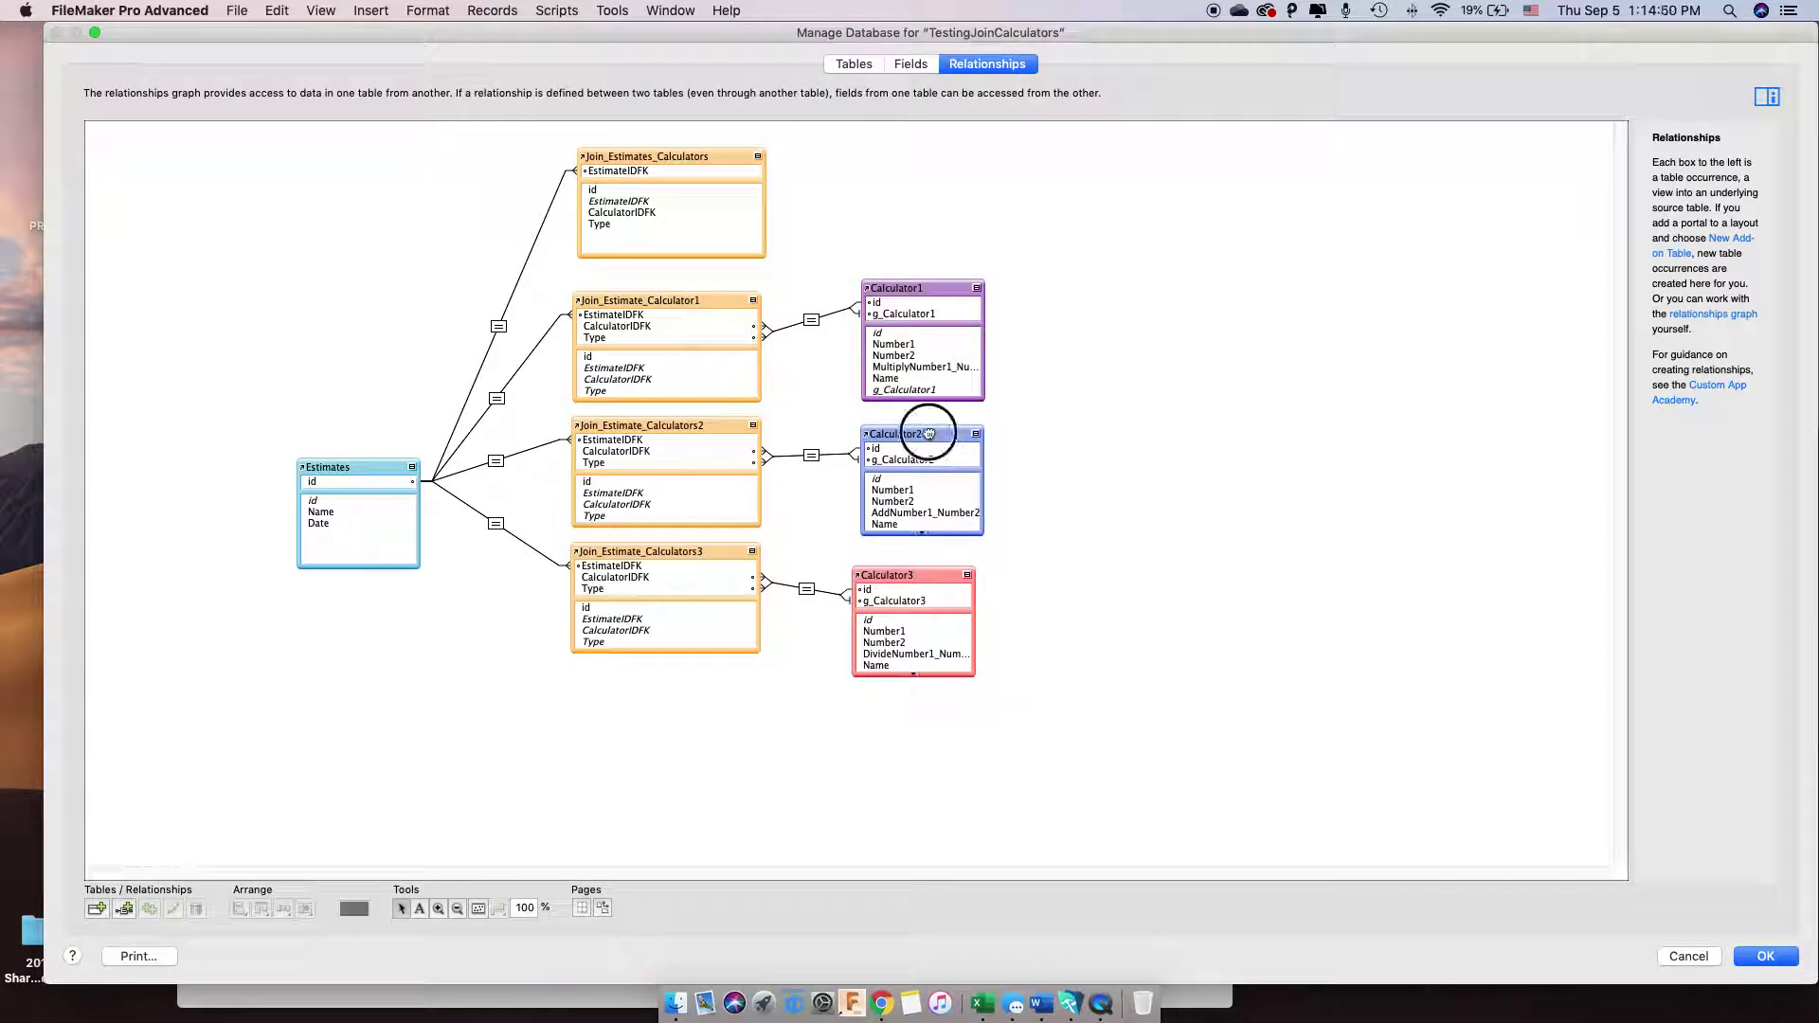
left_click_drag(929, 433, 916, 453)
left_click(915, 304)
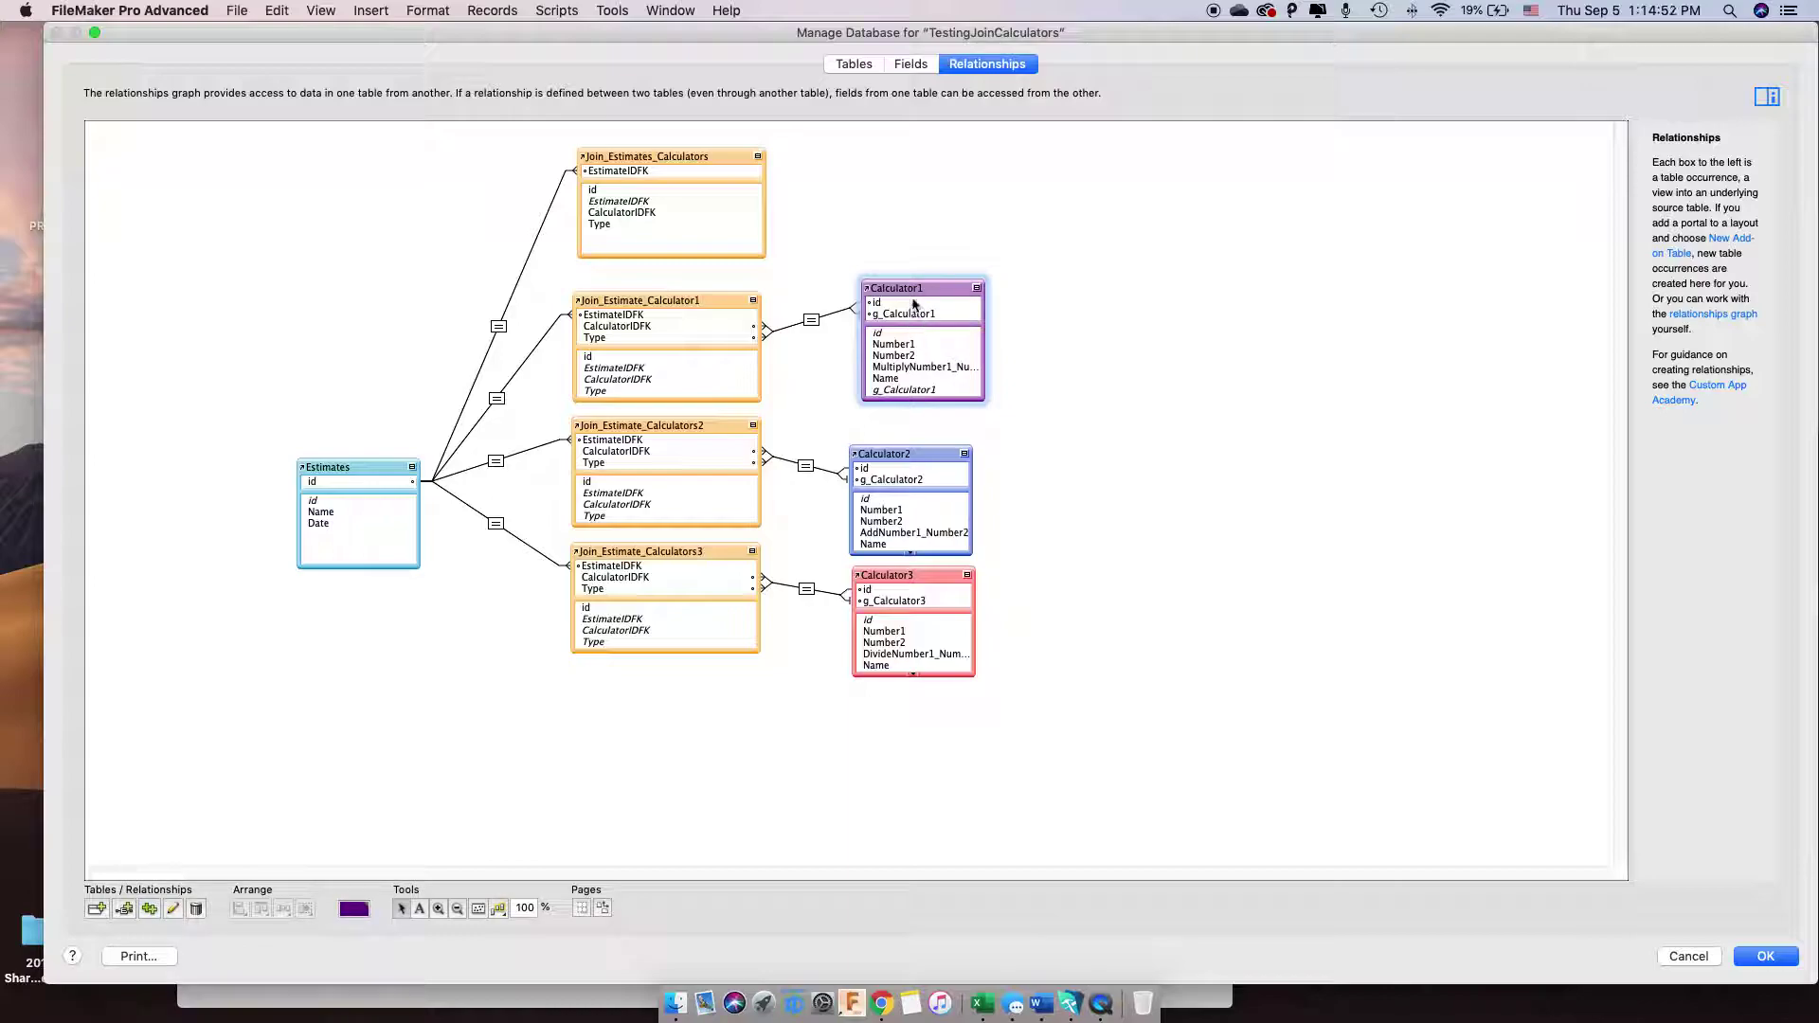
left_click_drag(915, 303, 903, 336)
left_click_drag(1073, 289, 843, 701)
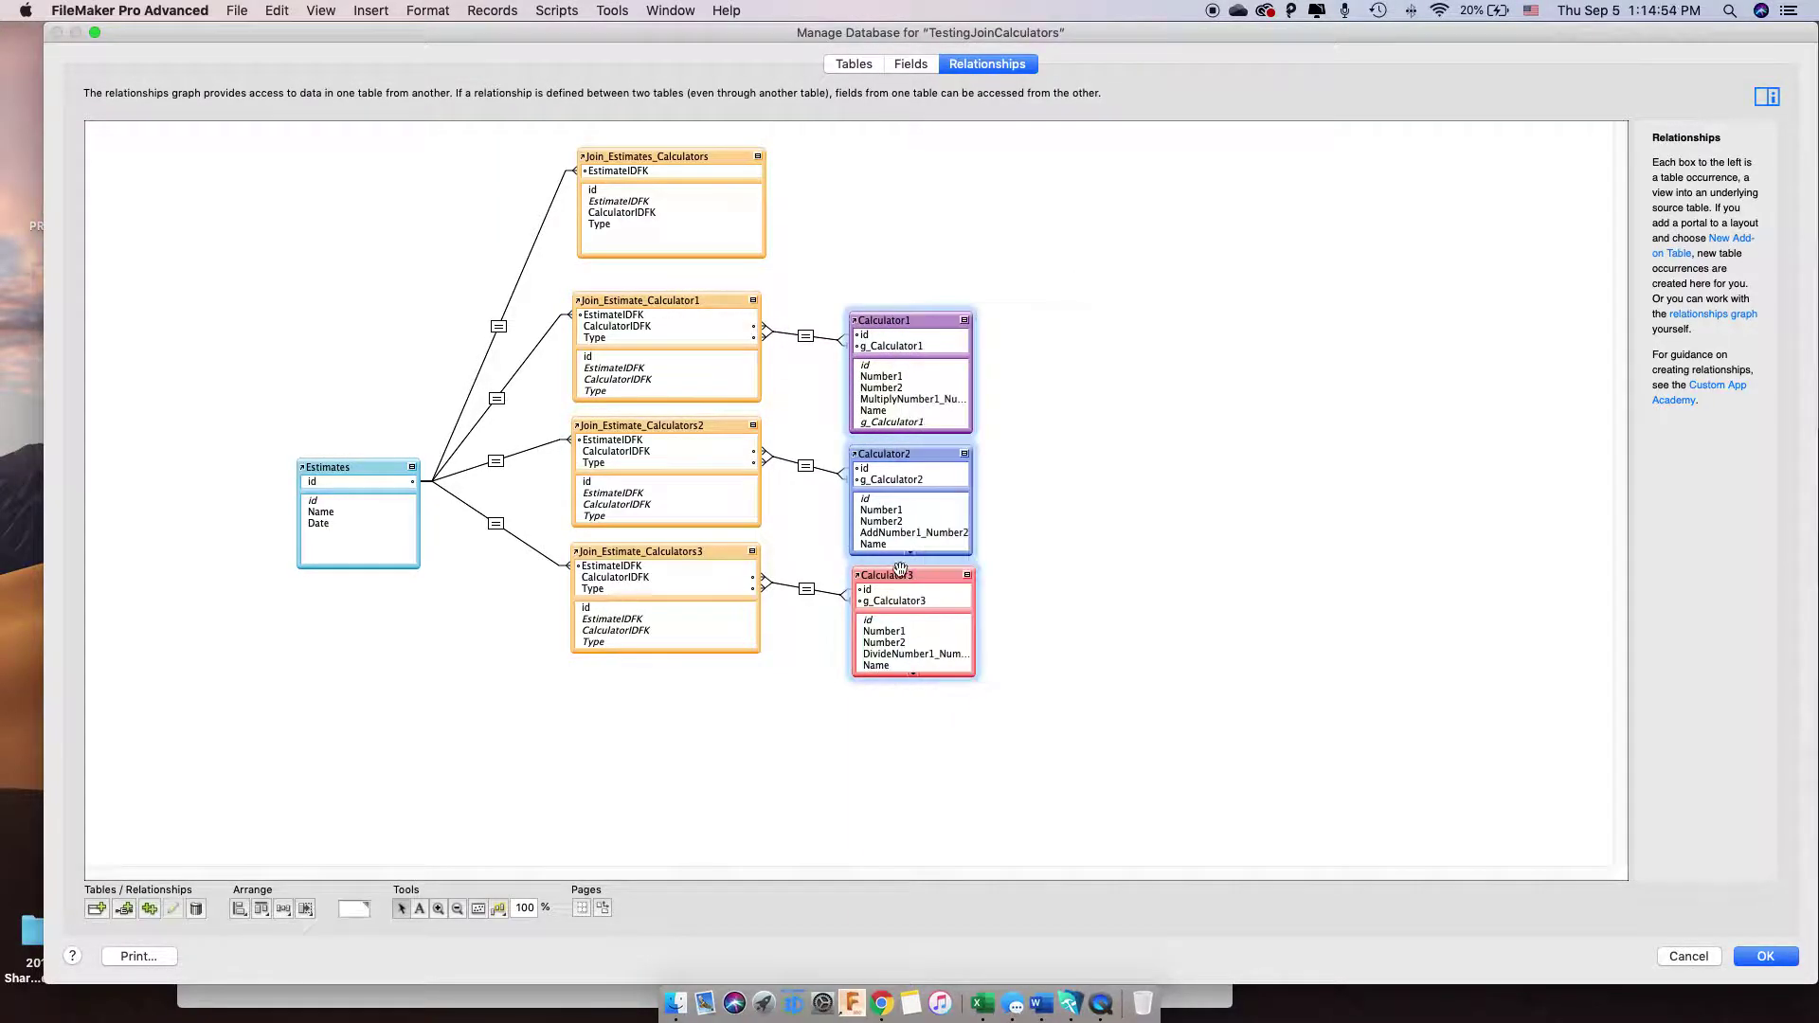
left_click(900, 569)
left_click_drag(1036, 284, 862, 688)
left_click_drag(895, 576, 902, 553)
Line Join_Estimates_Calculators up with the join tables below and save with OK
left_click(682, 173)
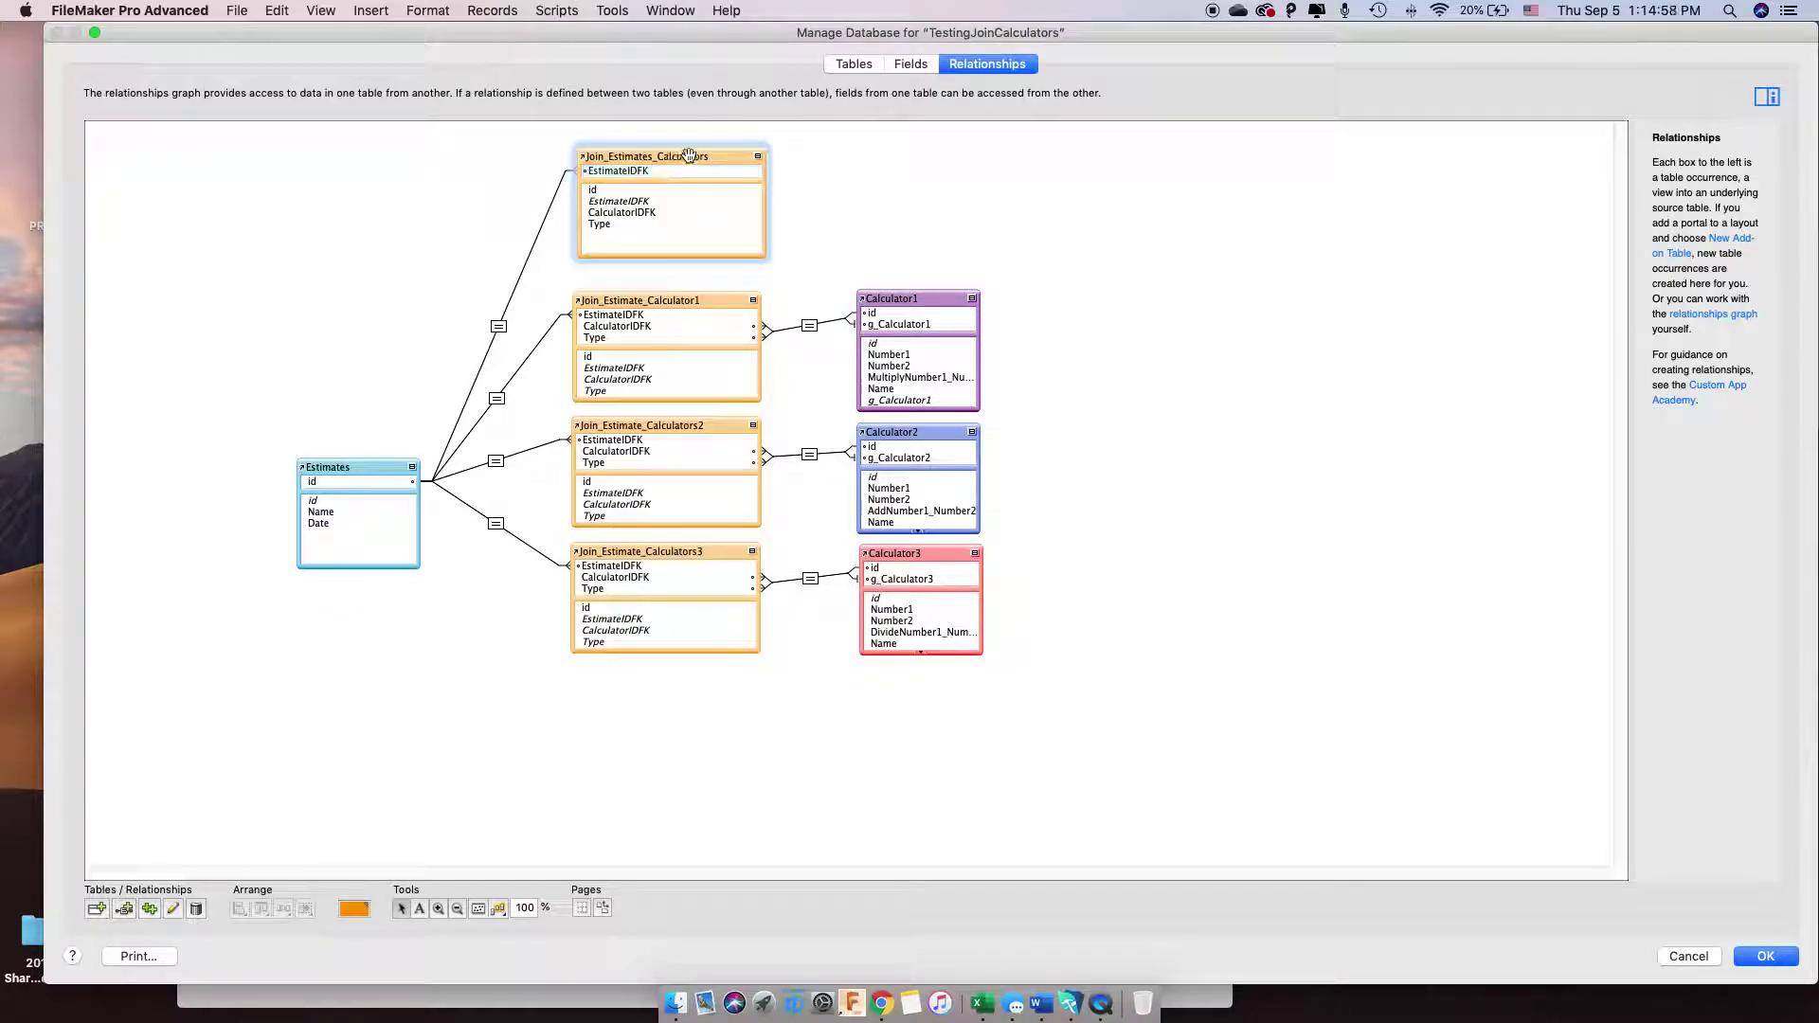
mouse_move(689, 156)
left_mouse_down()
mouse_move(638, 162)
mouse_move(672, 162)
left_mouse_up()
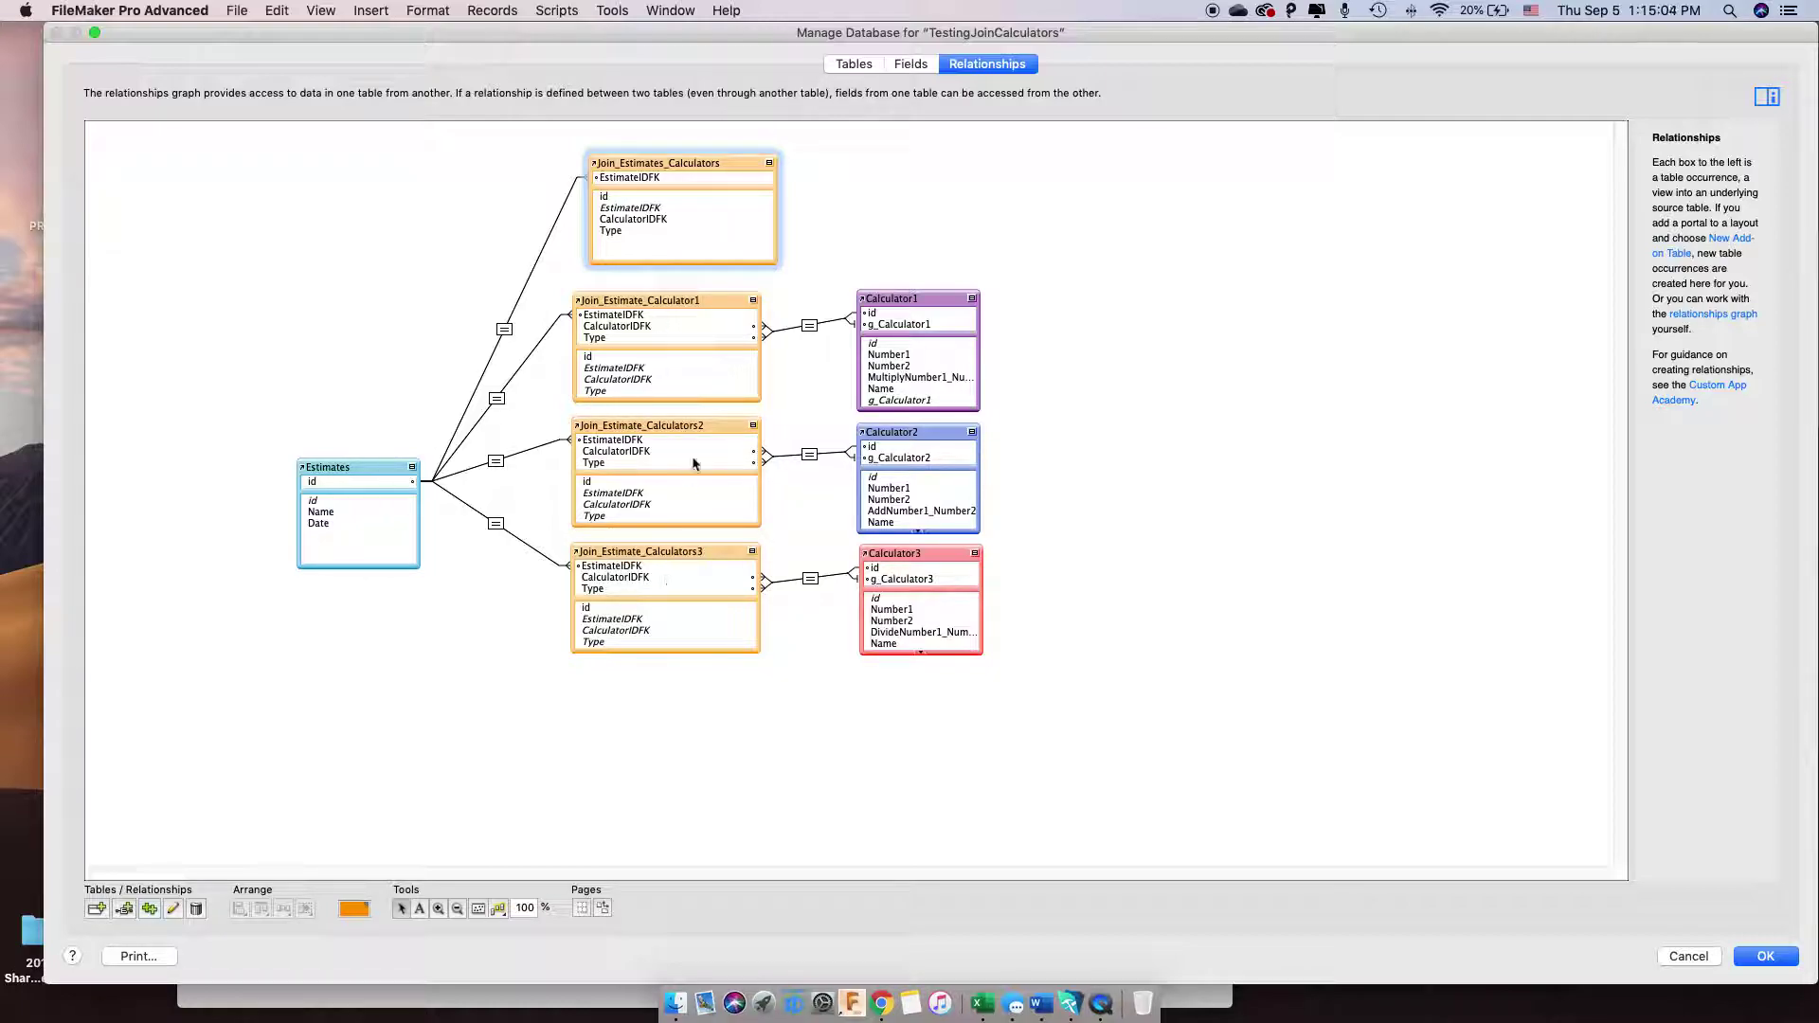
mouse_move(593, 159)
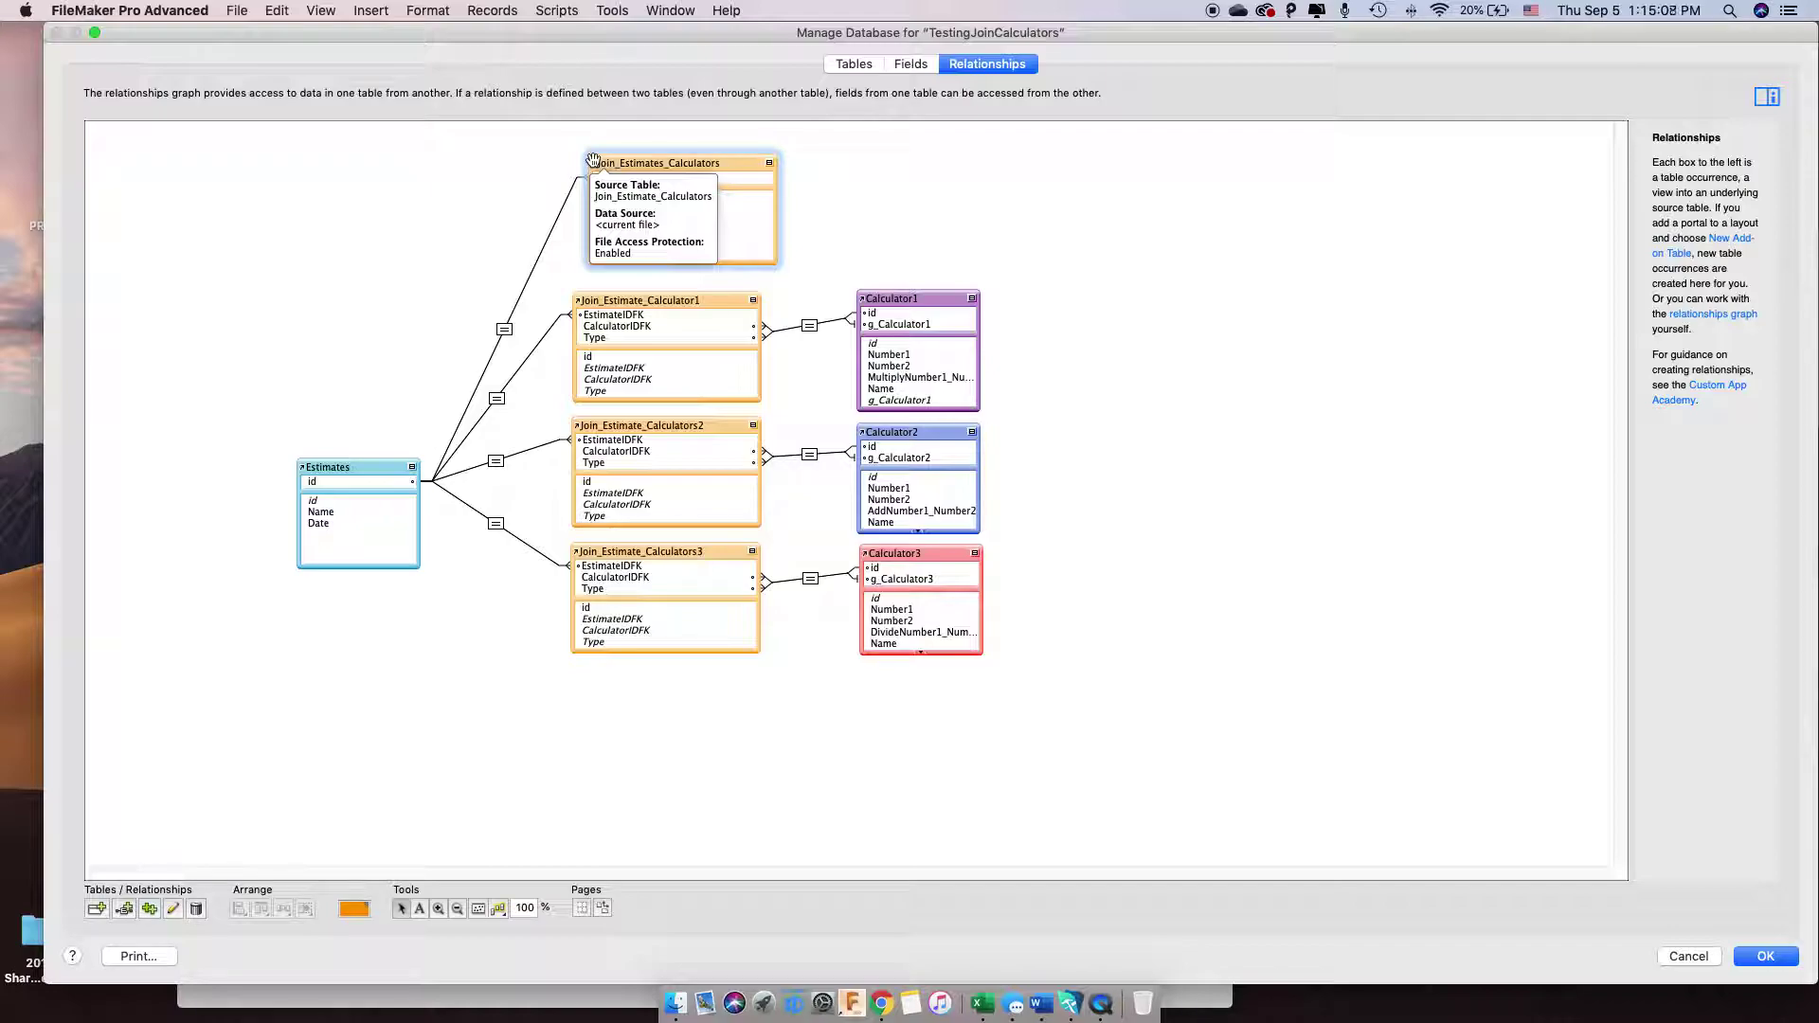
left_click(863, 220)
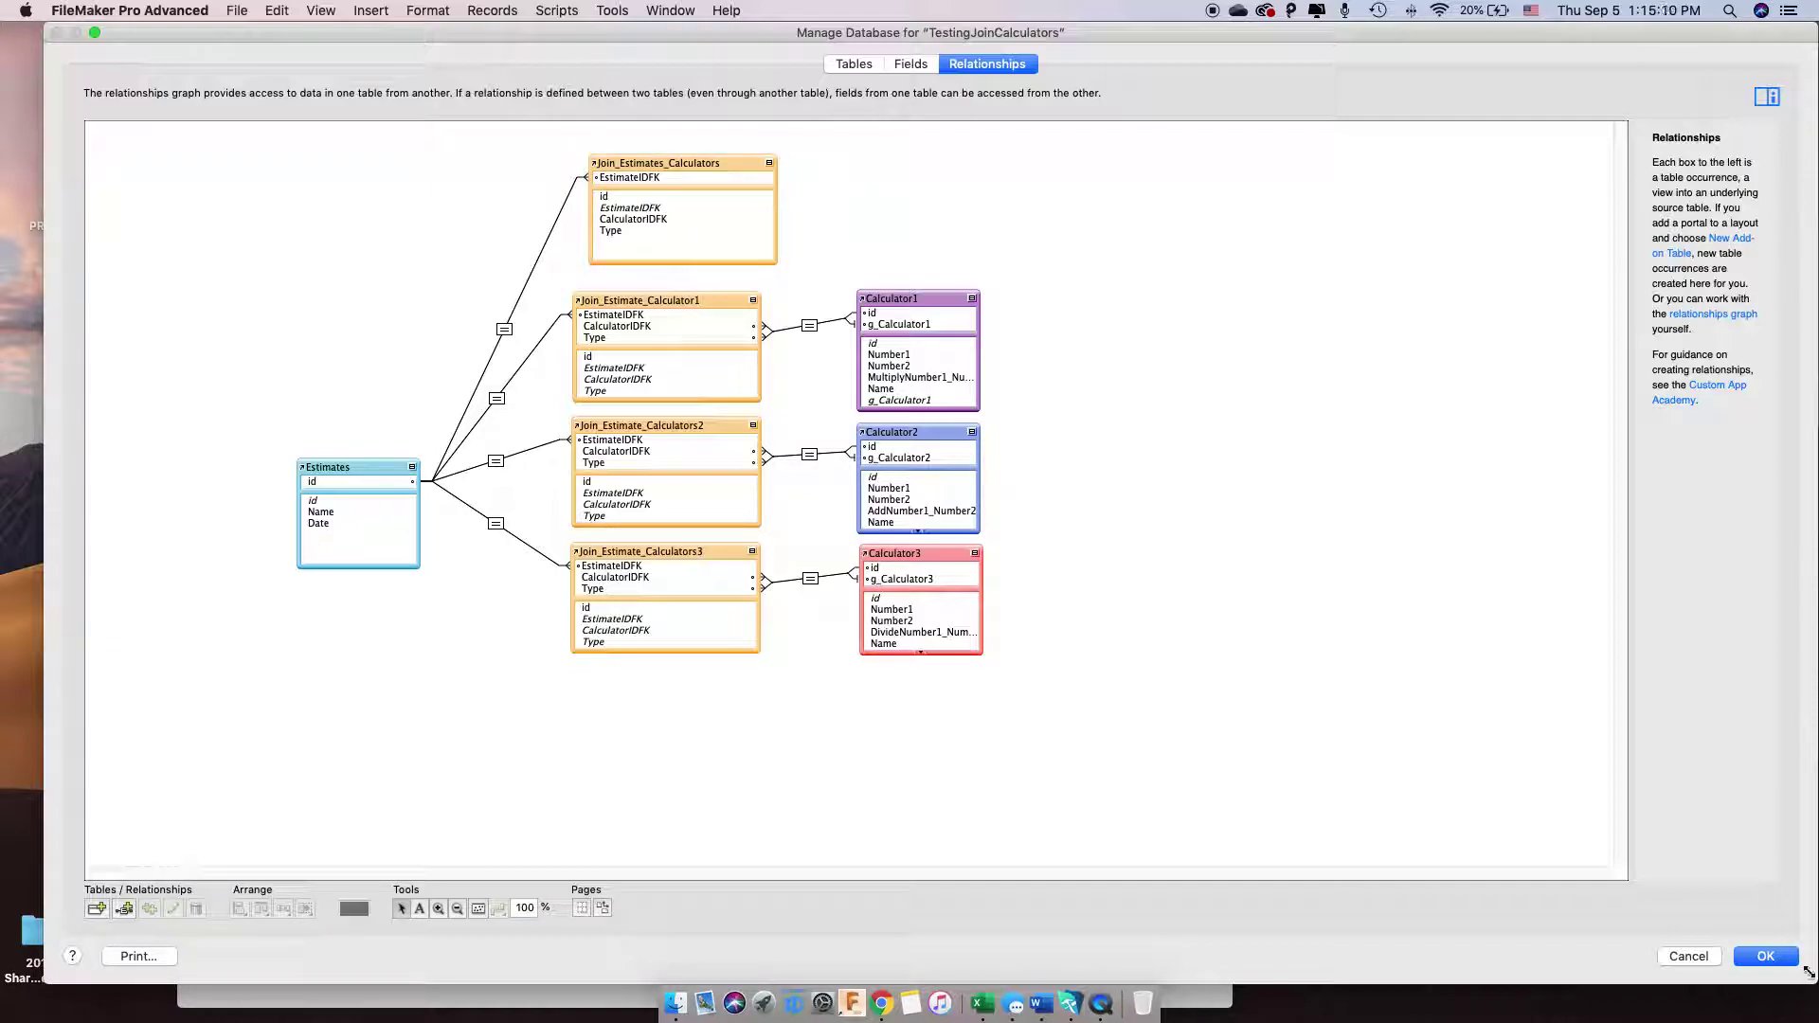
left_click(1765, 956)
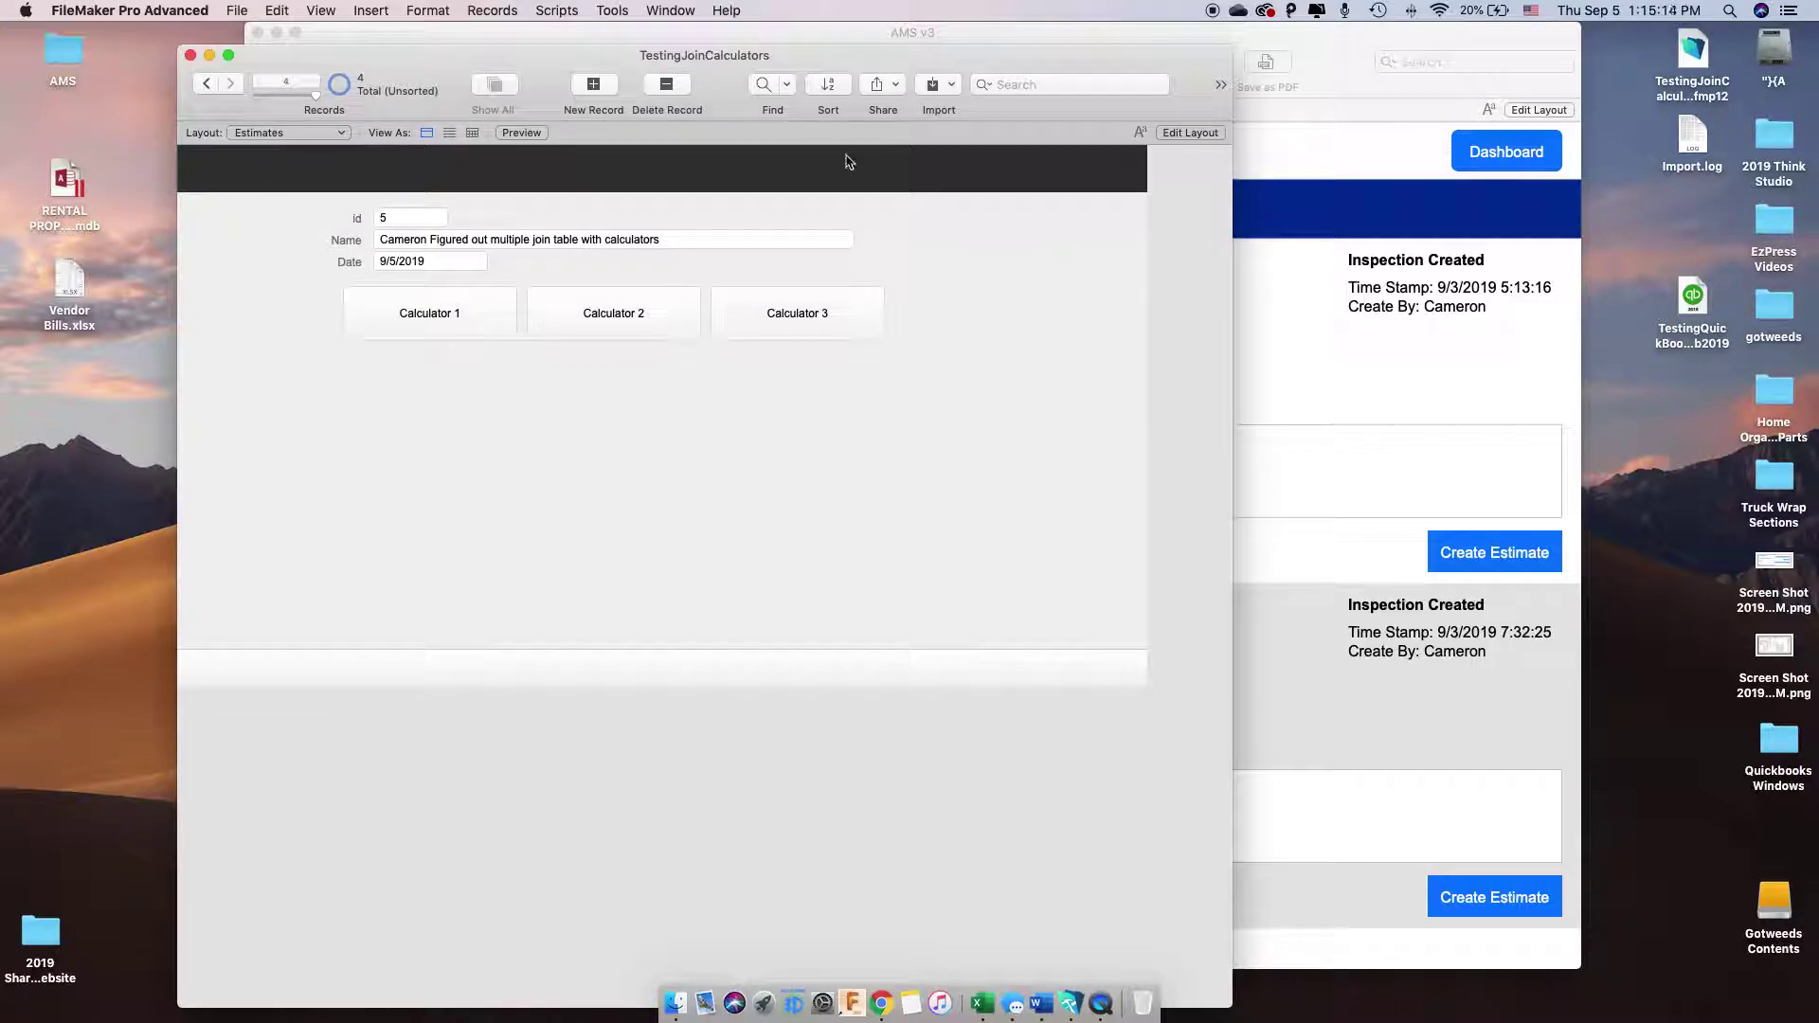
Switch to ListEstimates, select the 'Third Second using calculator 2' record, and edit the layout
left_click(285, 132)
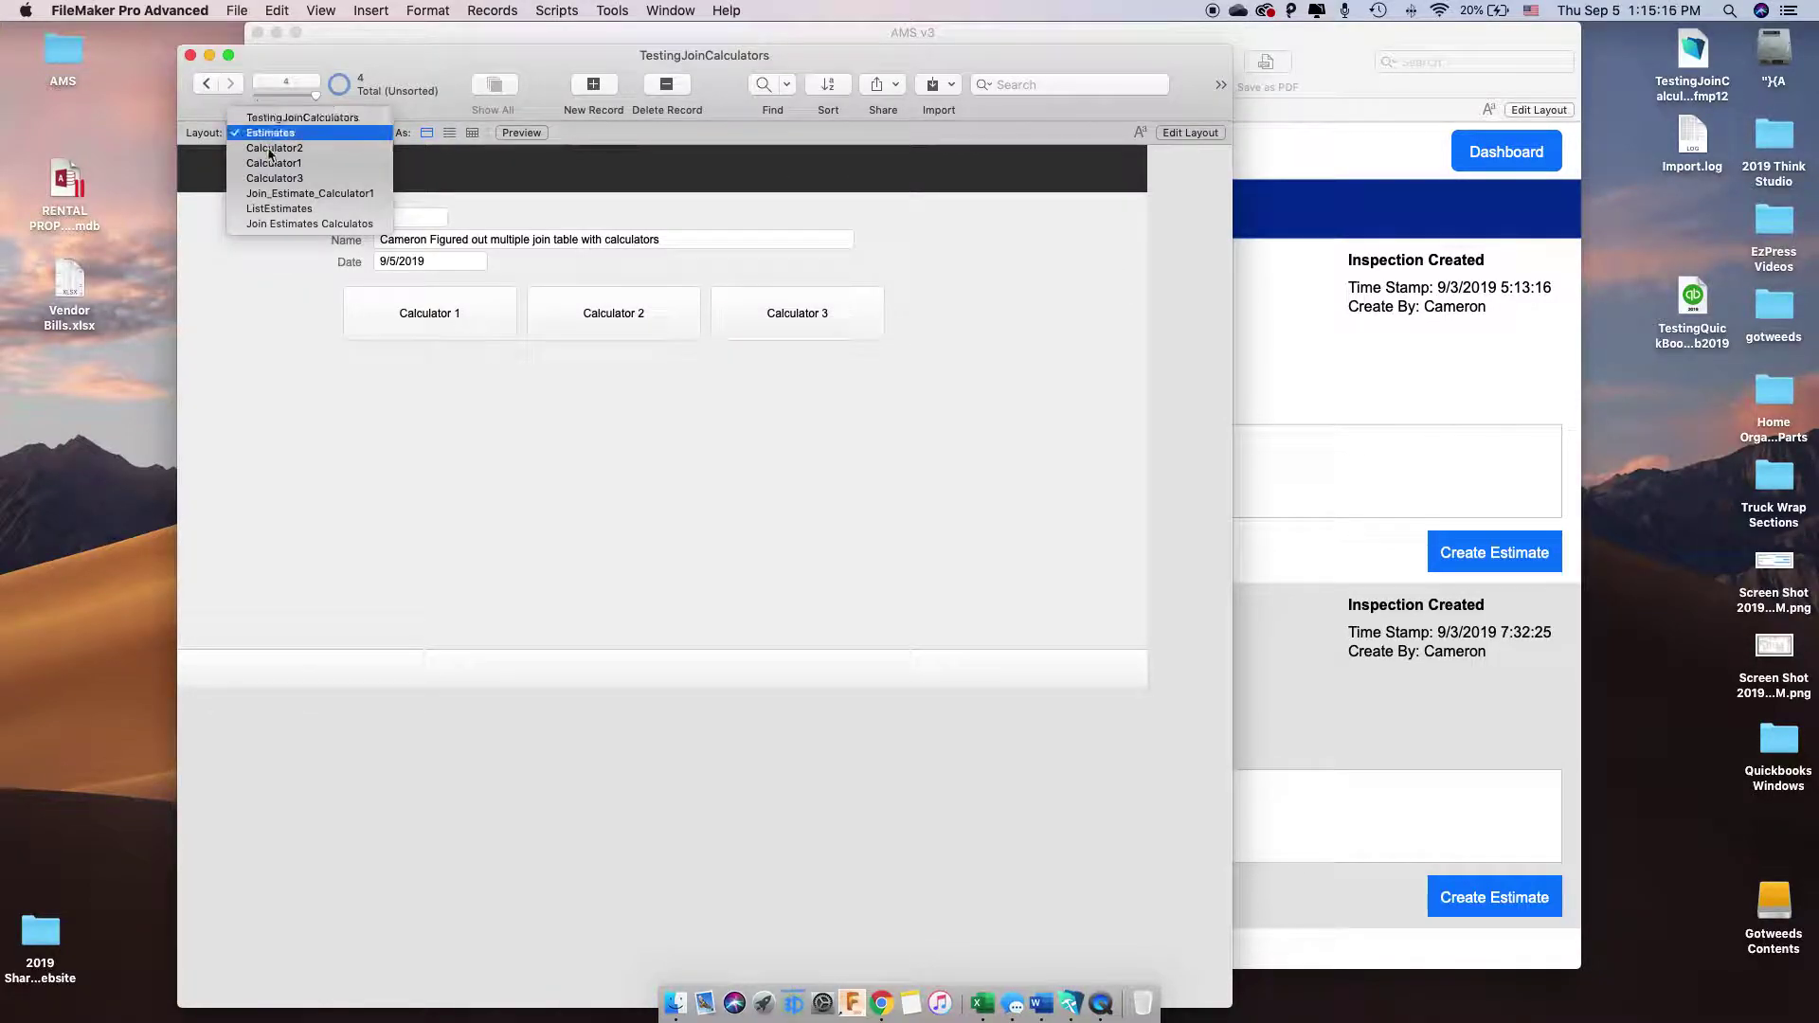
left_click(280, 208)
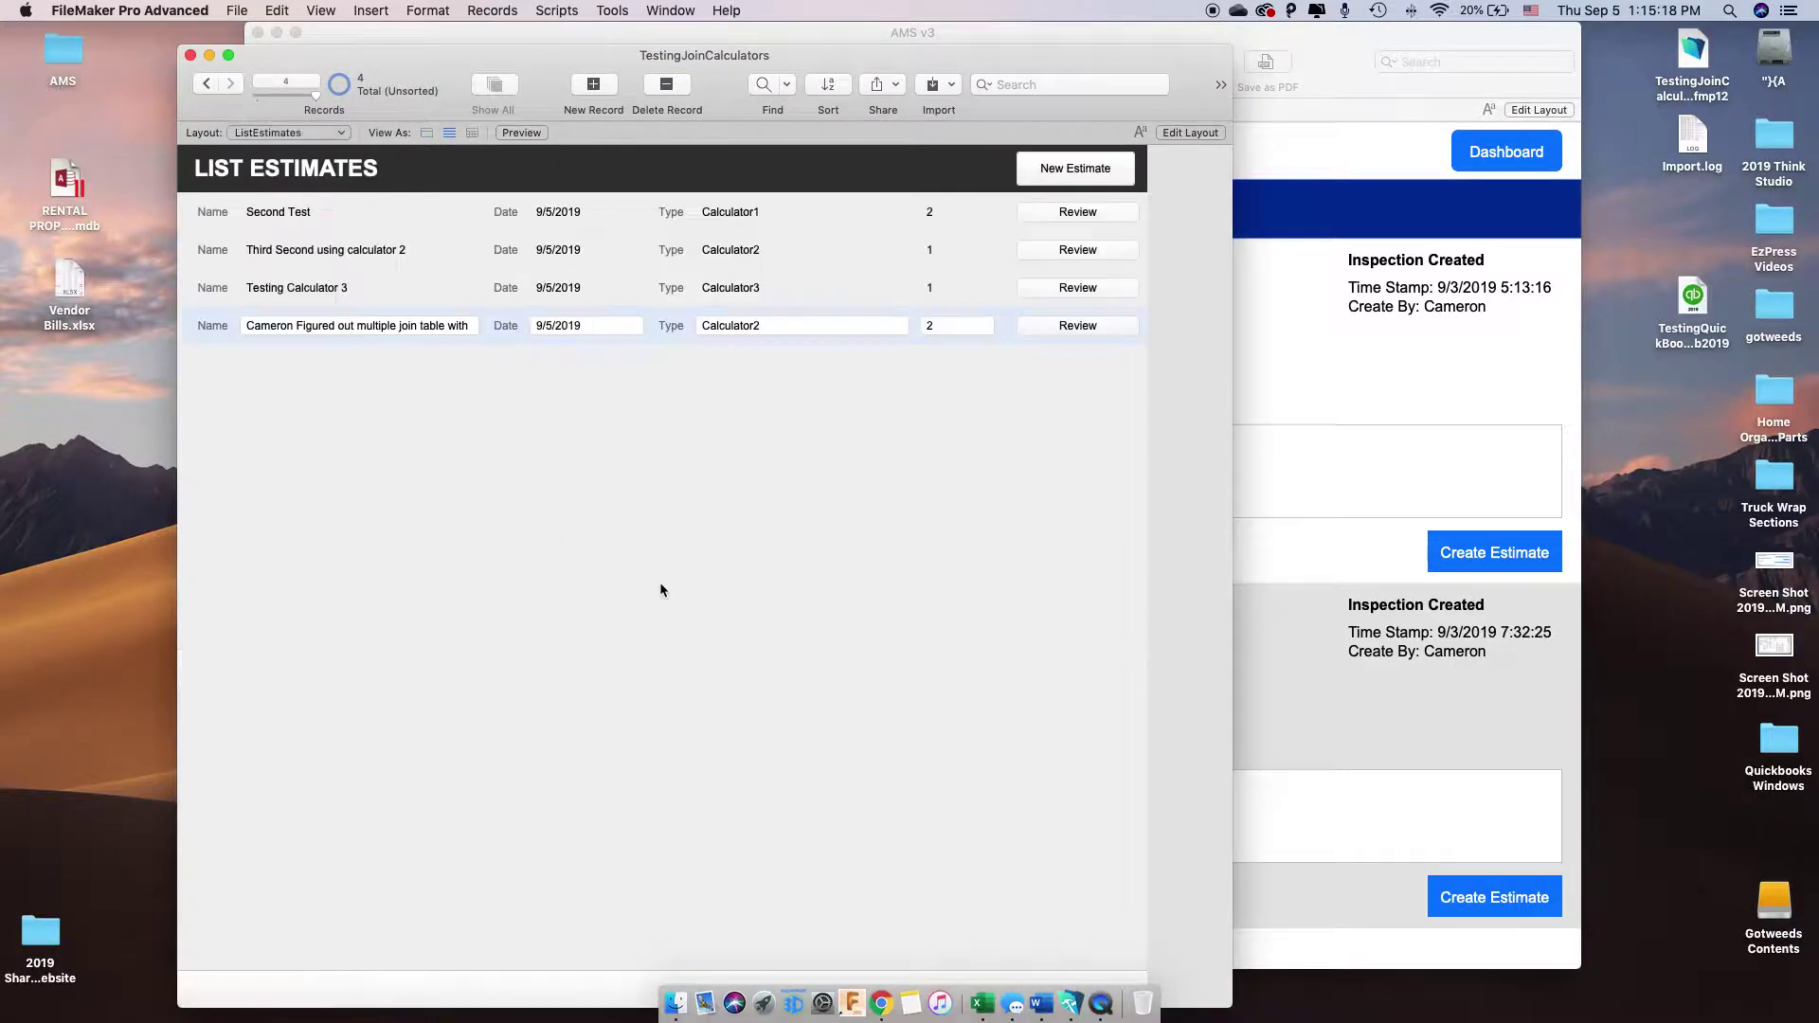
left_click(808, 287)
left_click(811, 249)
left_click(805, 211)
left_click(792, 245)
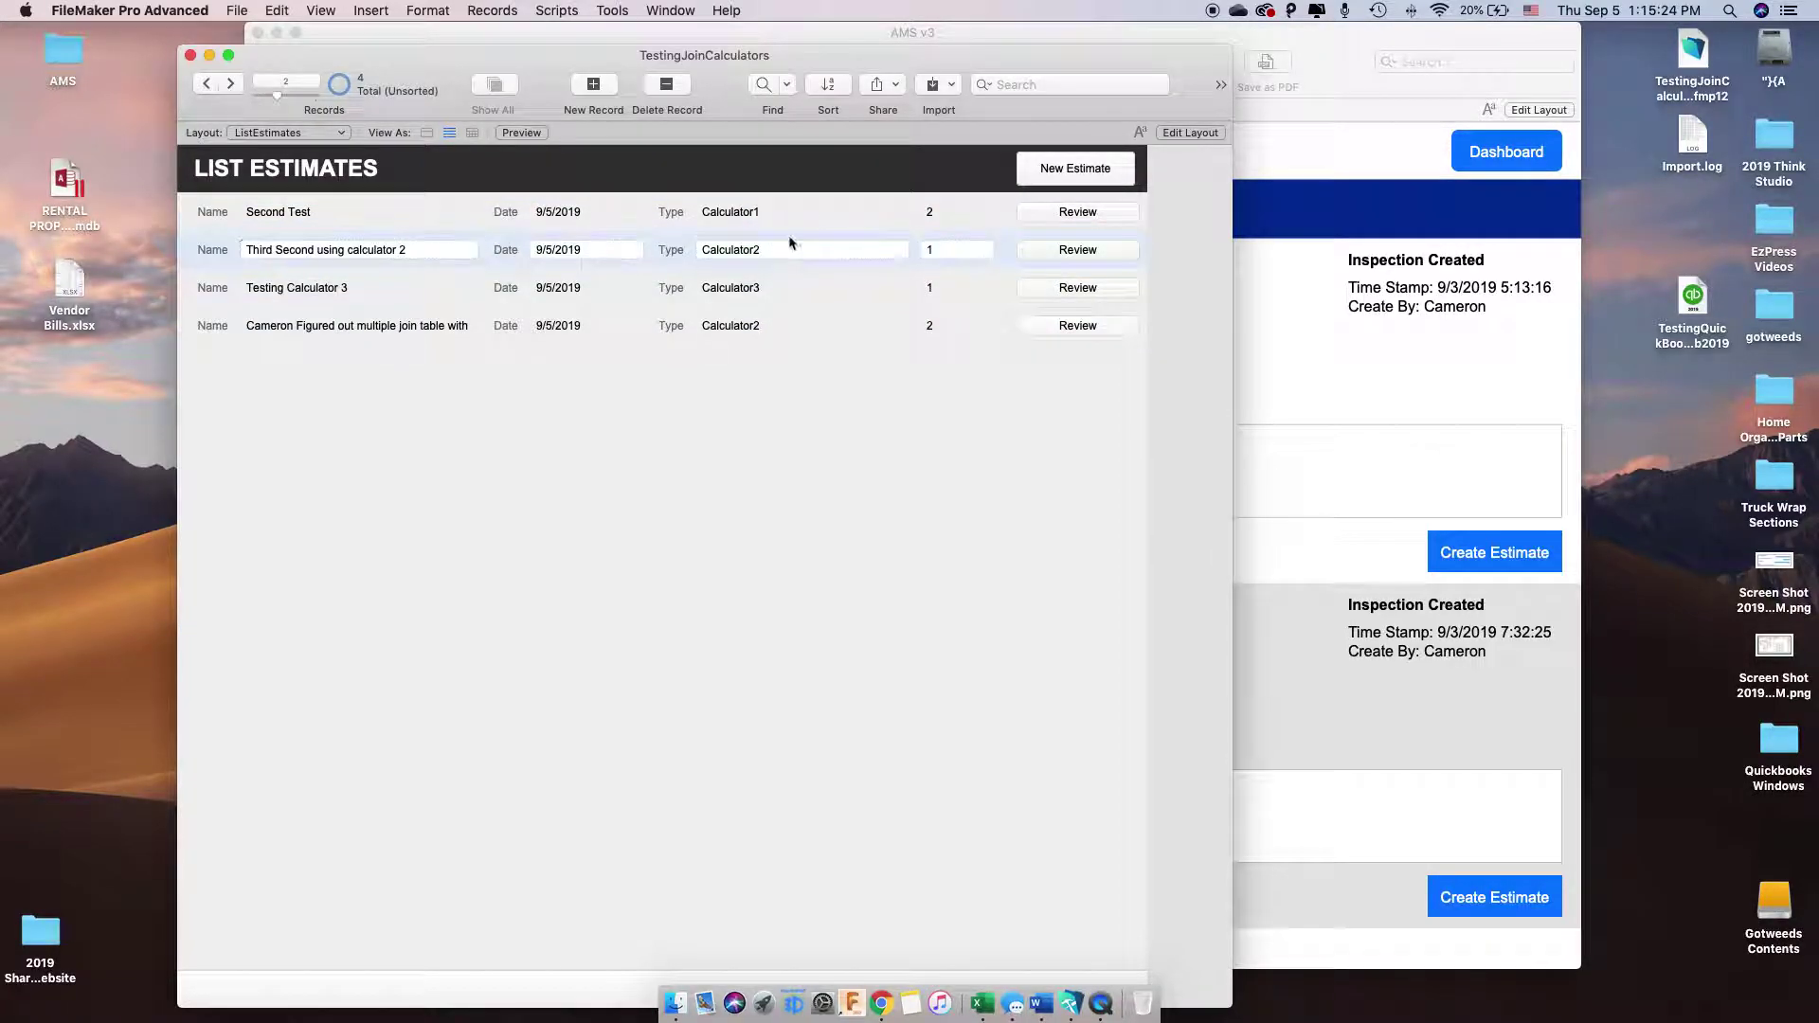
left_click(1190, 133)
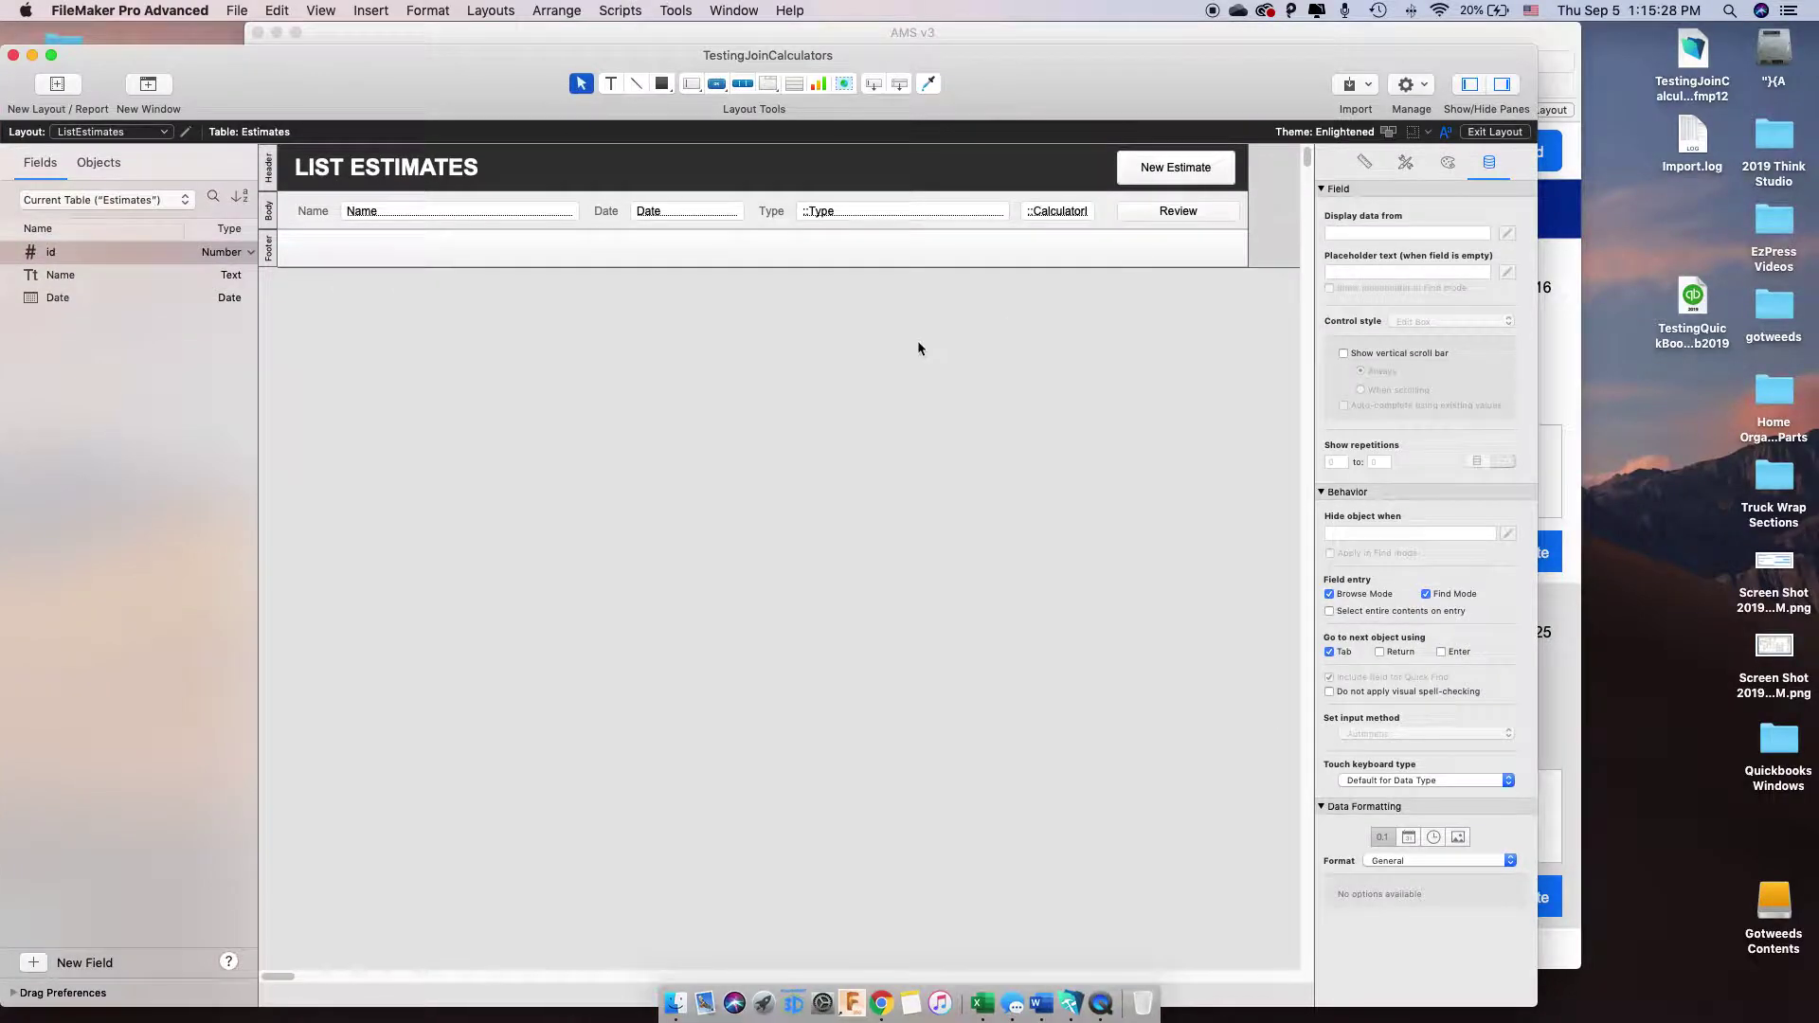
Switch ListEstimates back to Browse mode to list the four estimates with dates and types
key("super+b")
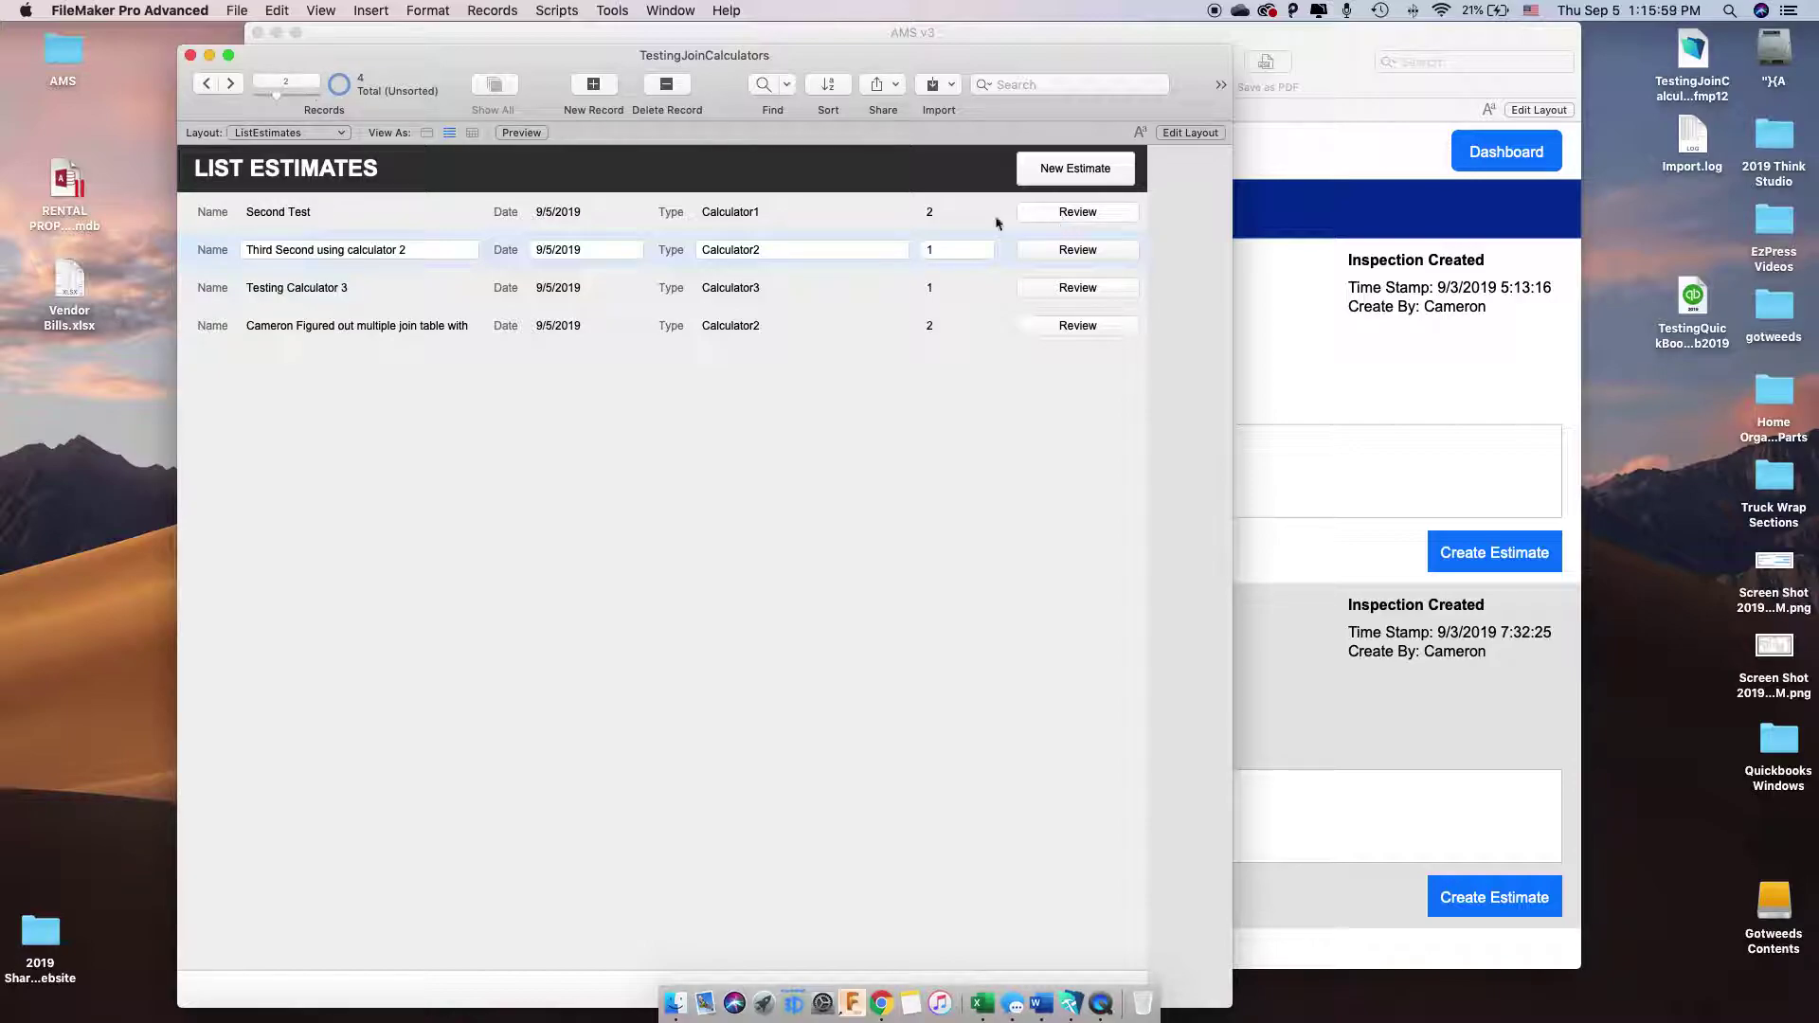
Review the Second Test estimate's Calculator1 record, then the Testing Calculator 3 record dividing 5 by 4
left_click(941, 207)
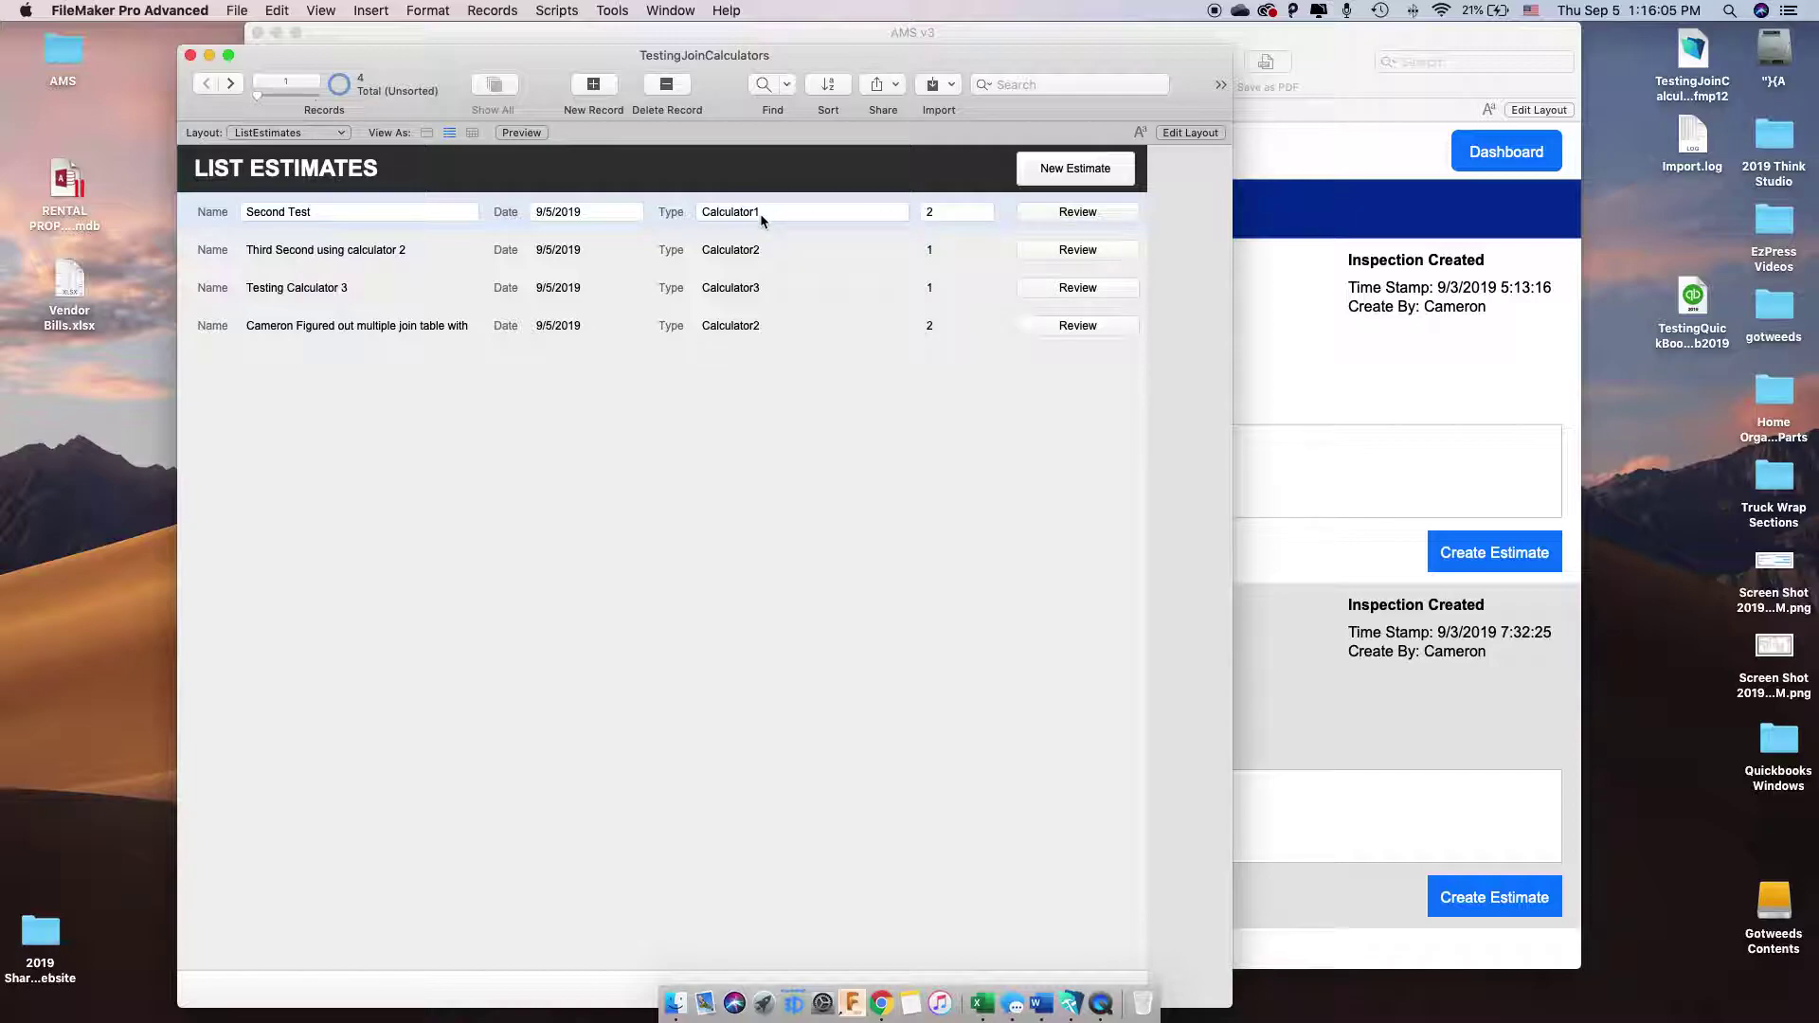
left_click(1072, 214)
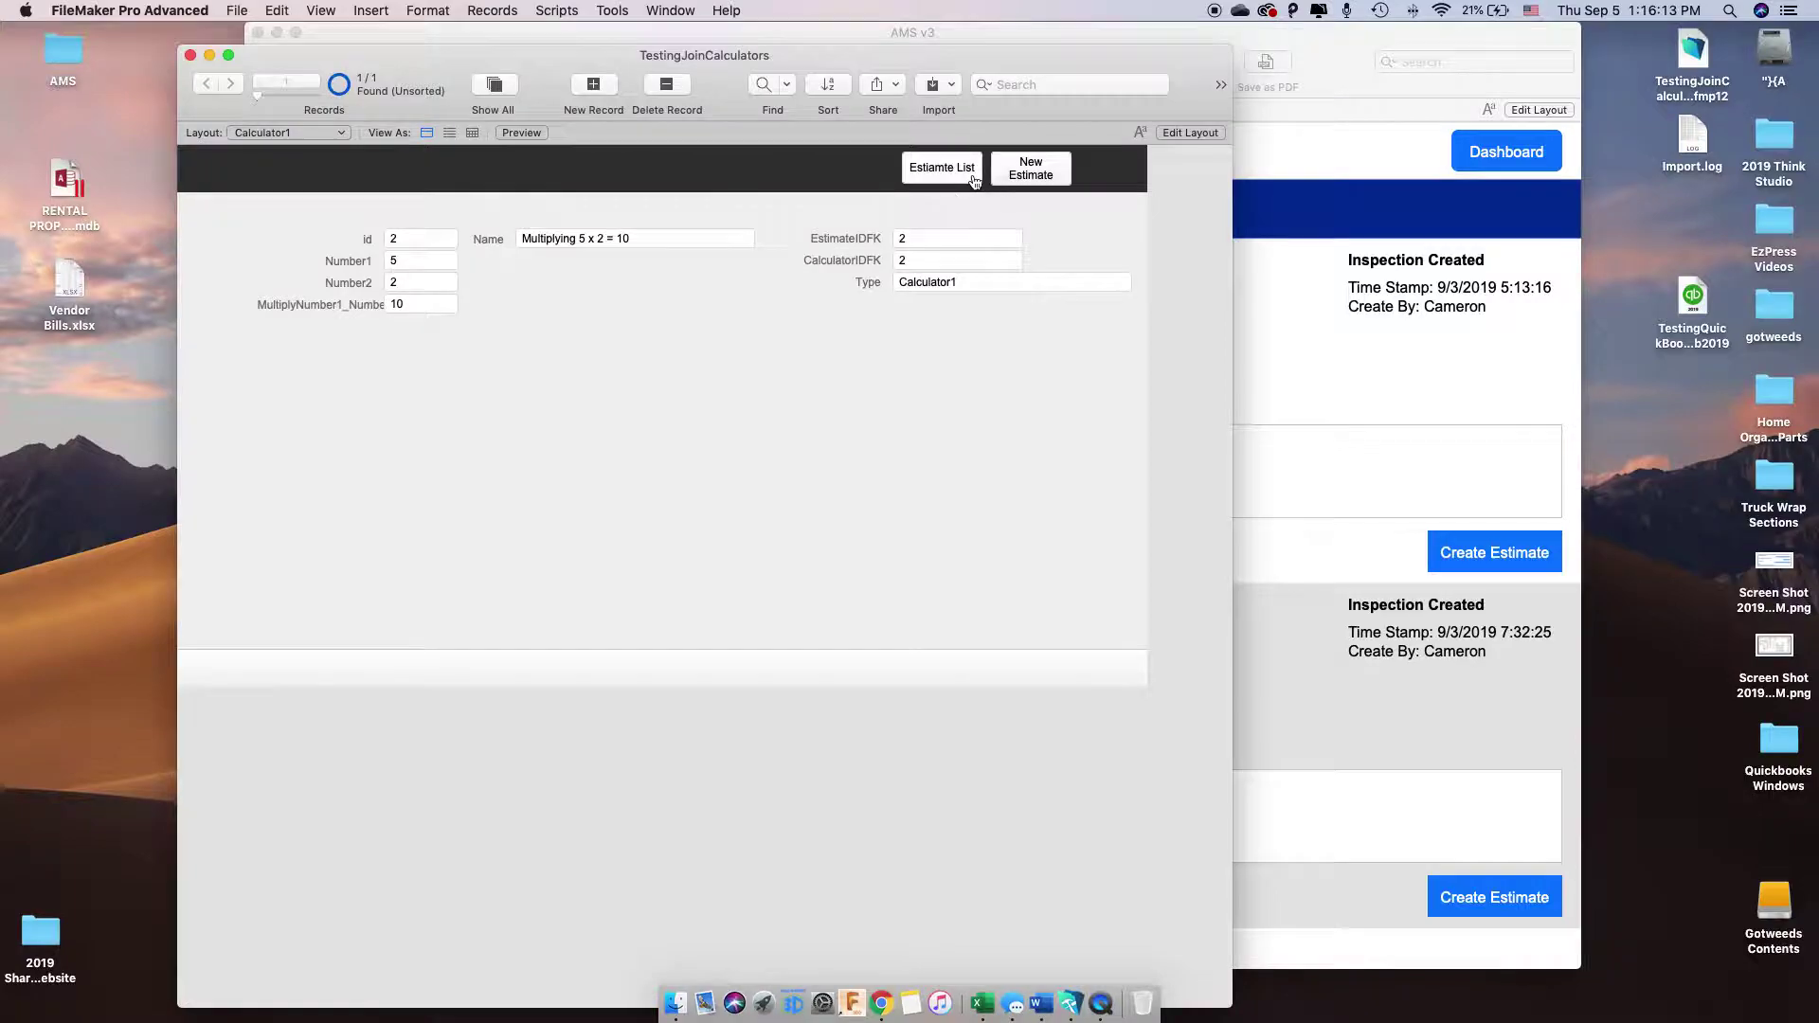
left_click(940, 168)
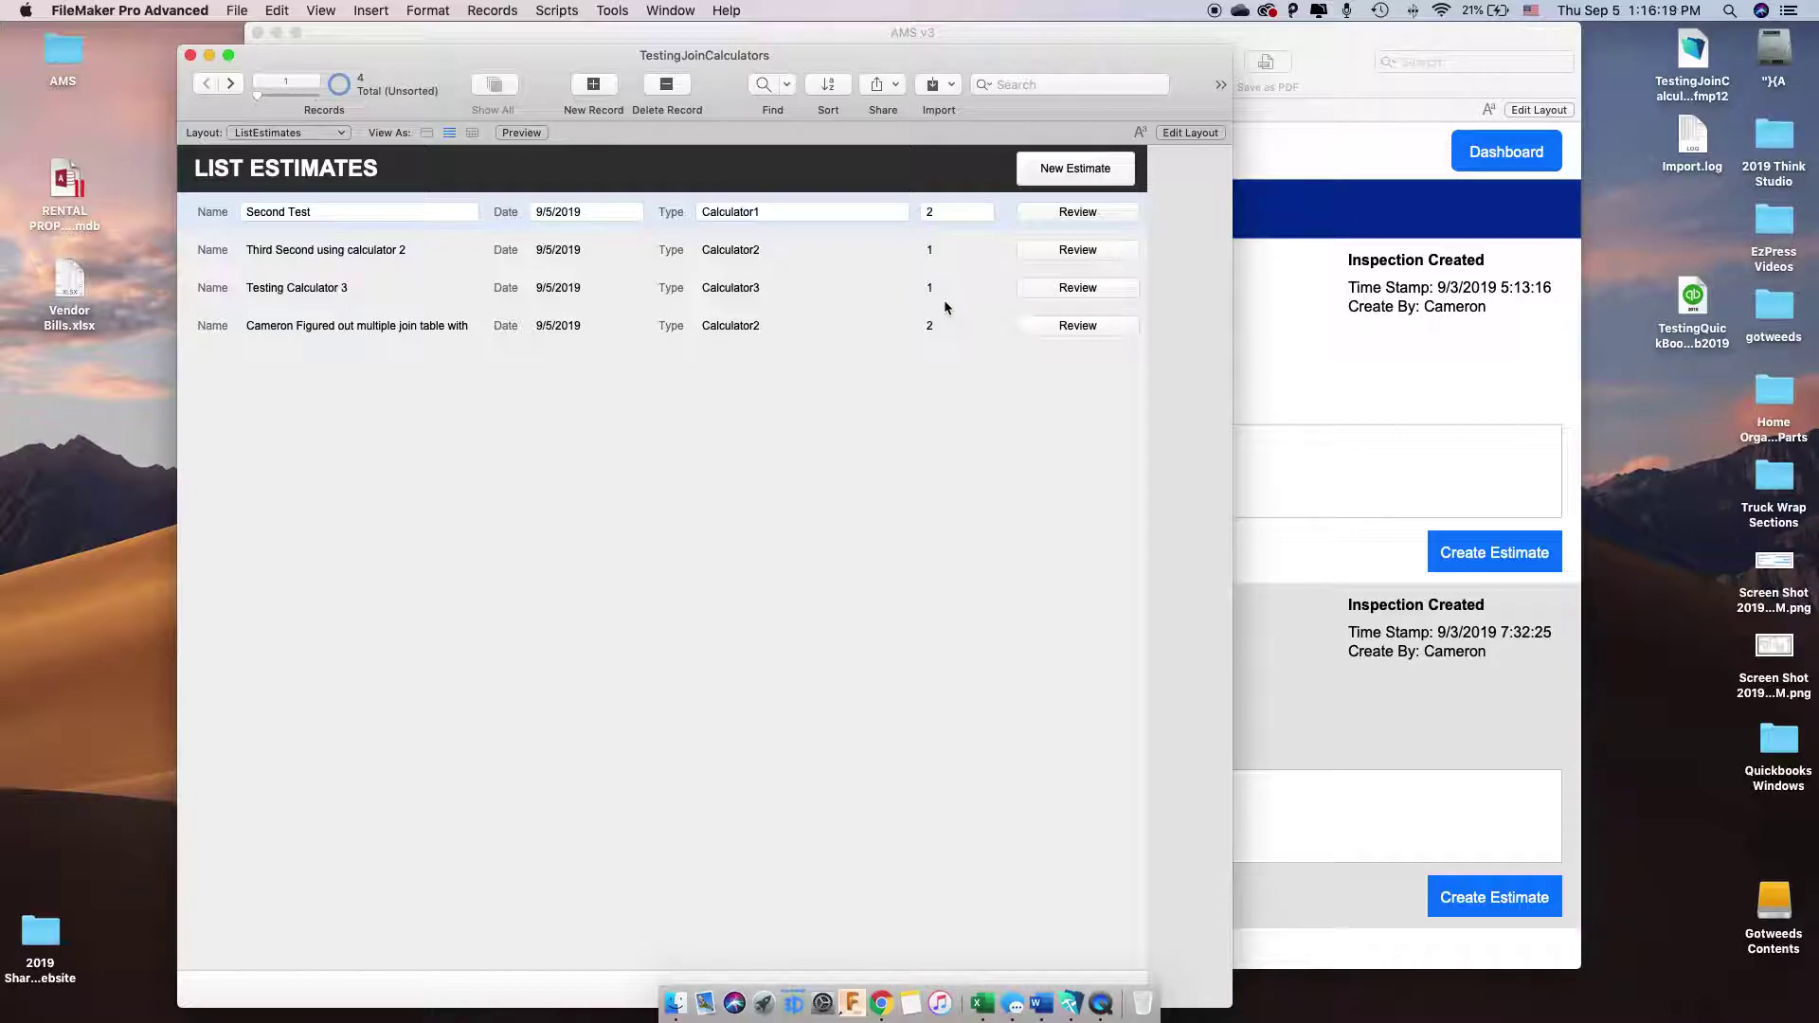
left_click(1059, 294)
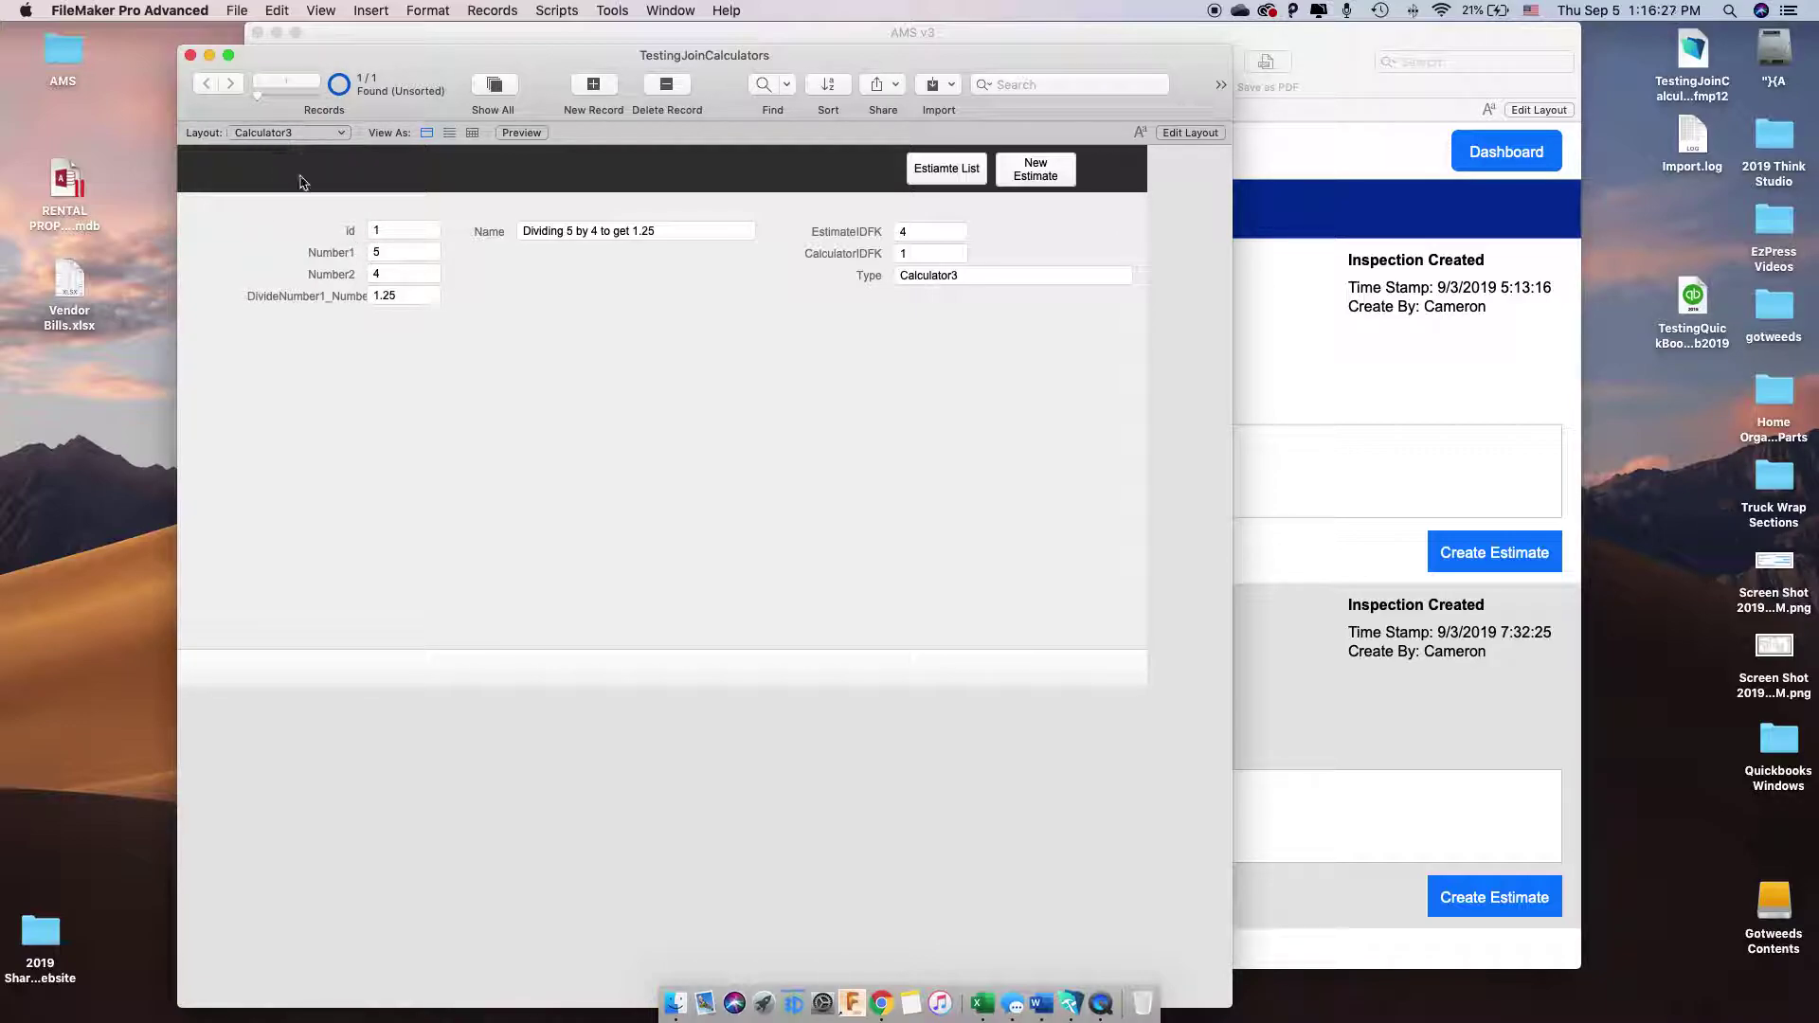
left_click(237, 10)
Nudge the Calculator1, Calculator2 and Calculator3 tables in the relationships graph, then return to the estimate list
mouse_move(285, 164)
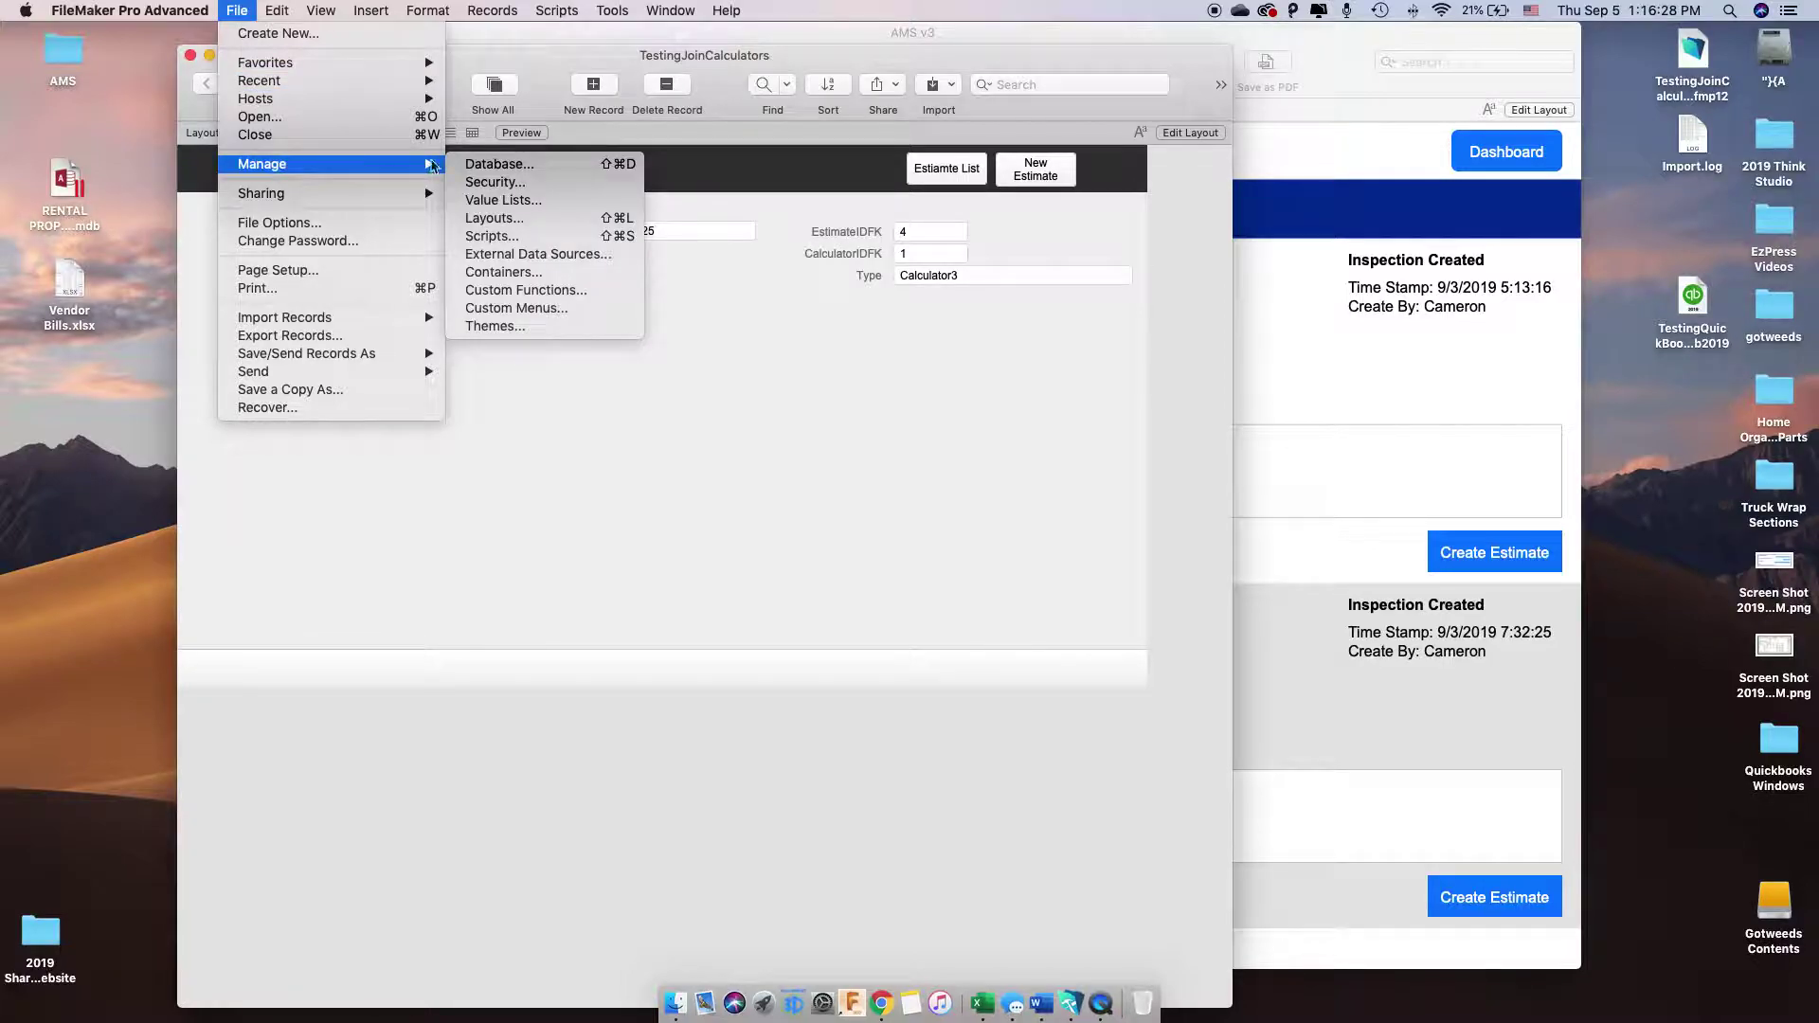
left_click(477, 168)
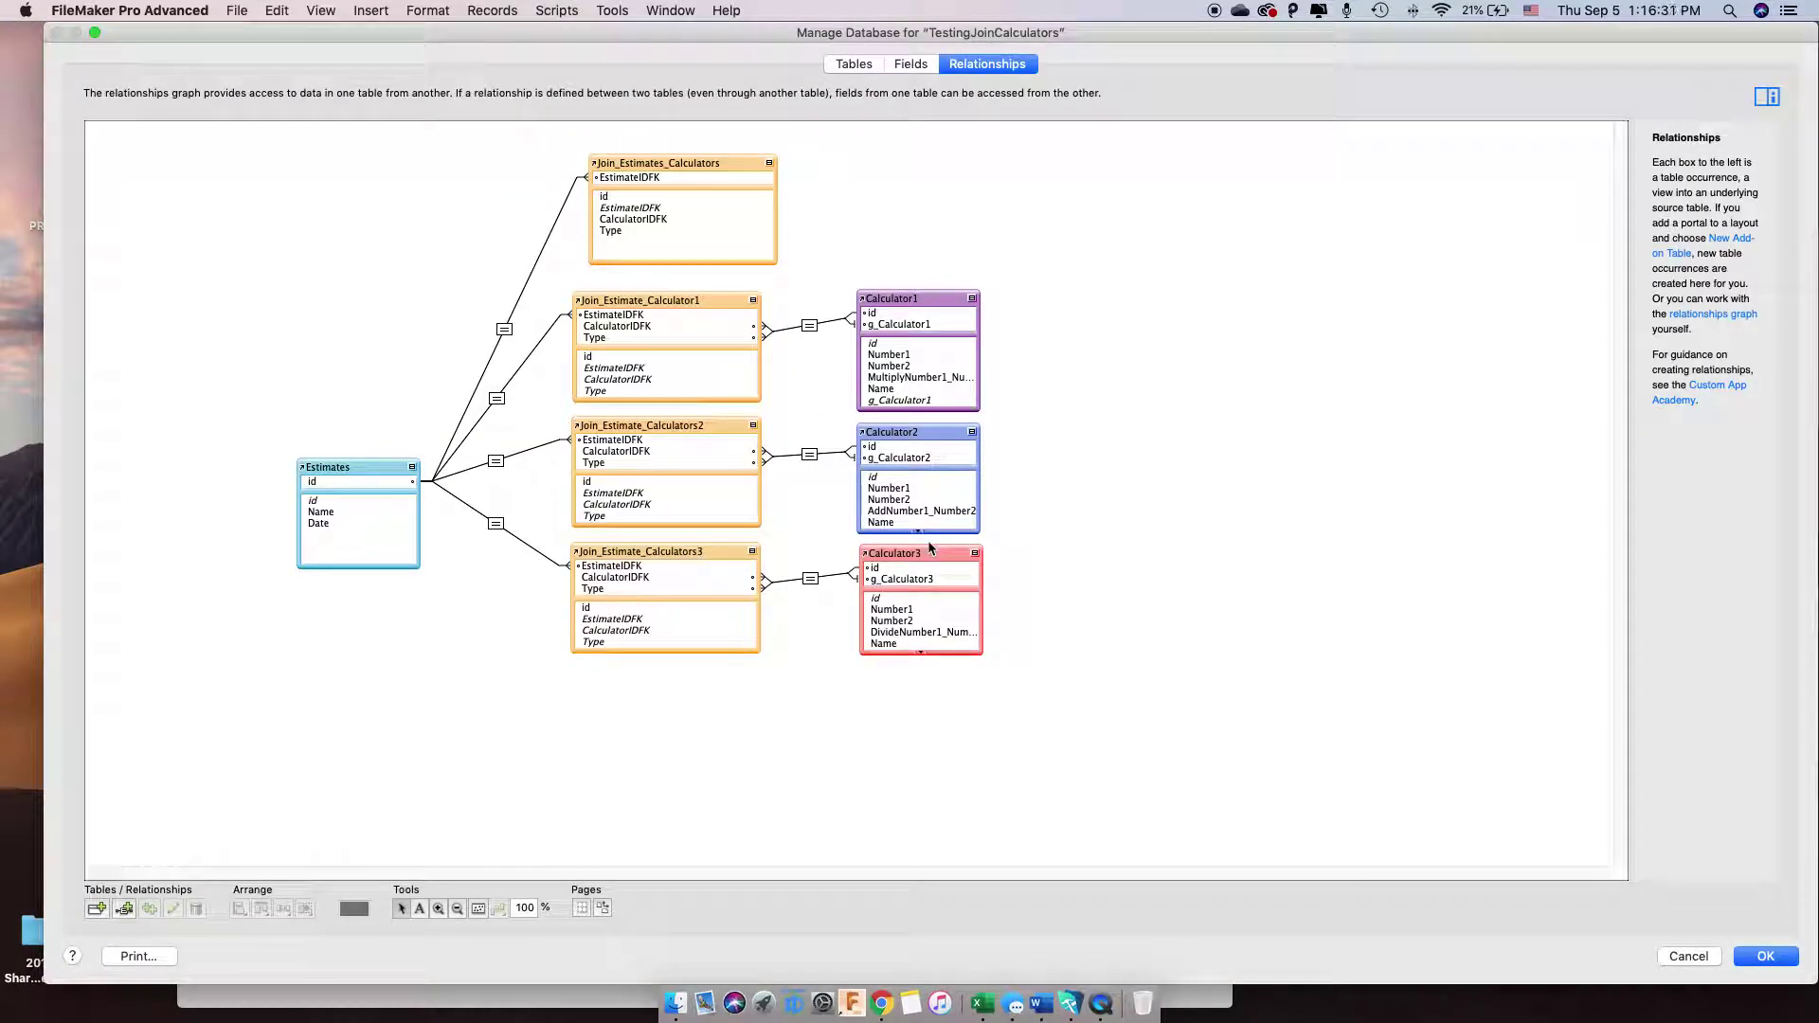
left_click_drag(927, 556, 923, 551)
left_click_drag(917, 438, 922, 432)
left_click_drag(921, 319, 926, 318)
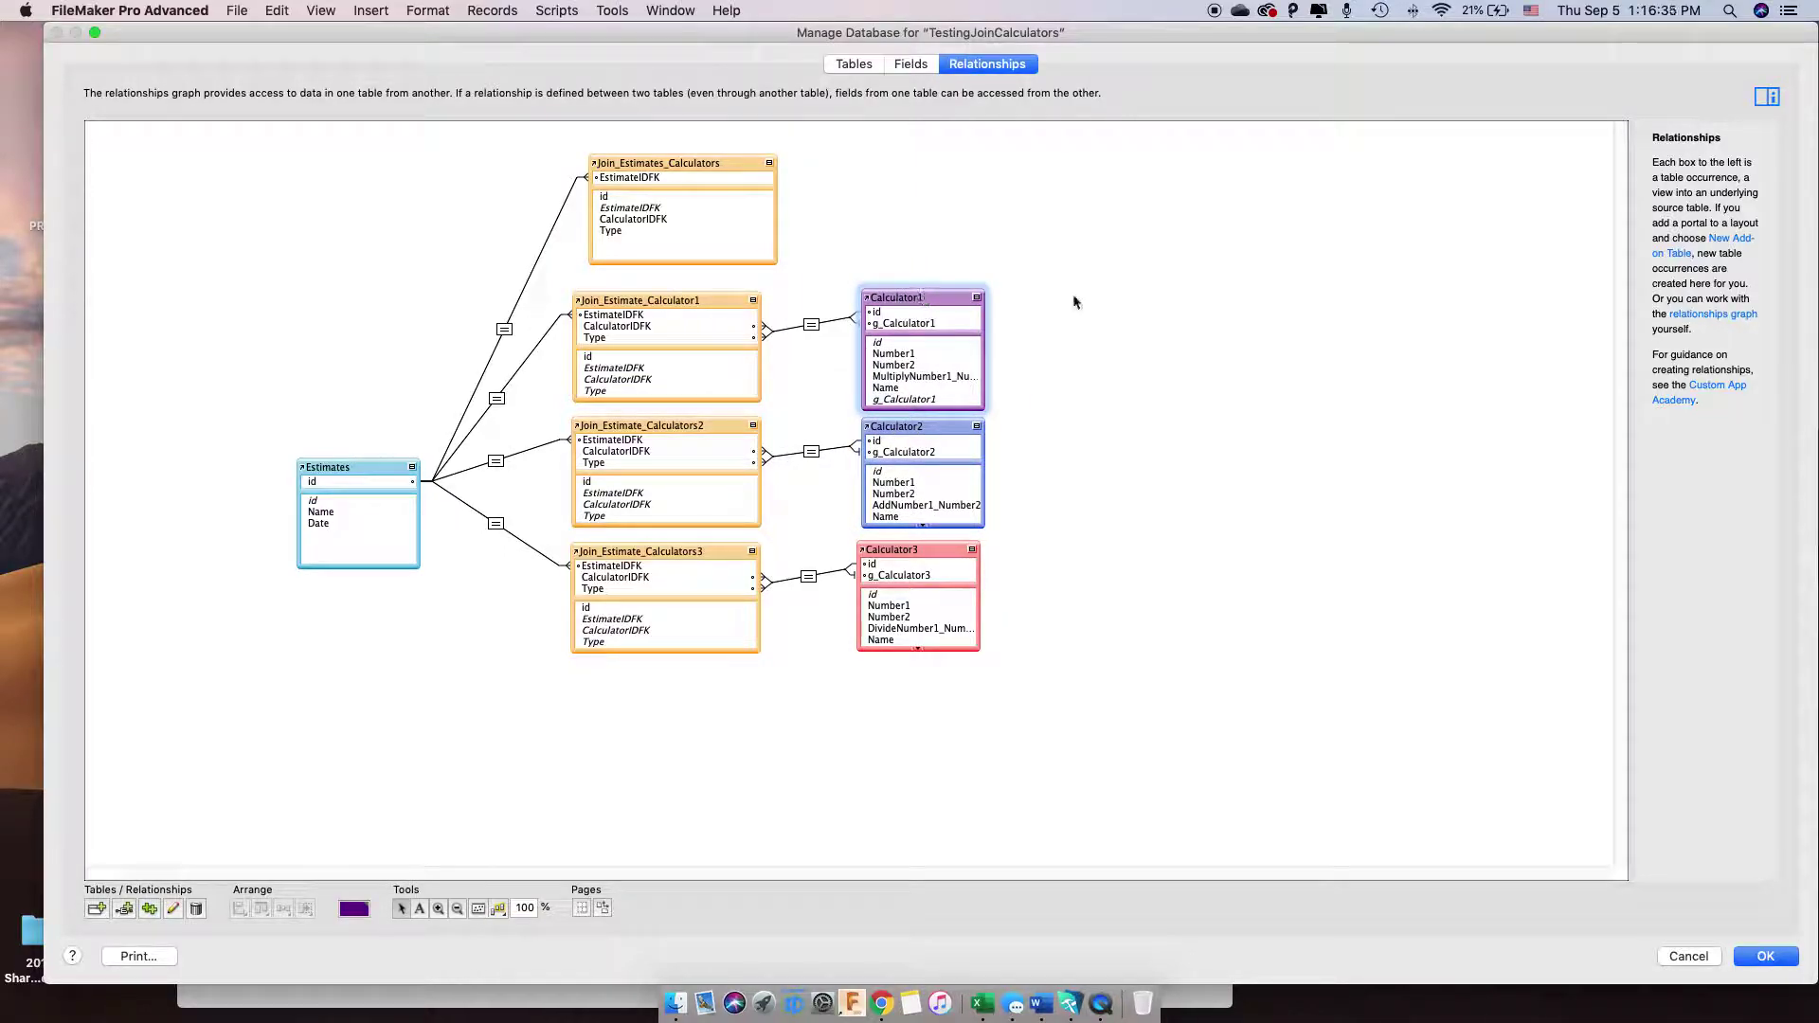
left_click(1080, 327)
left_click(1766, 957)
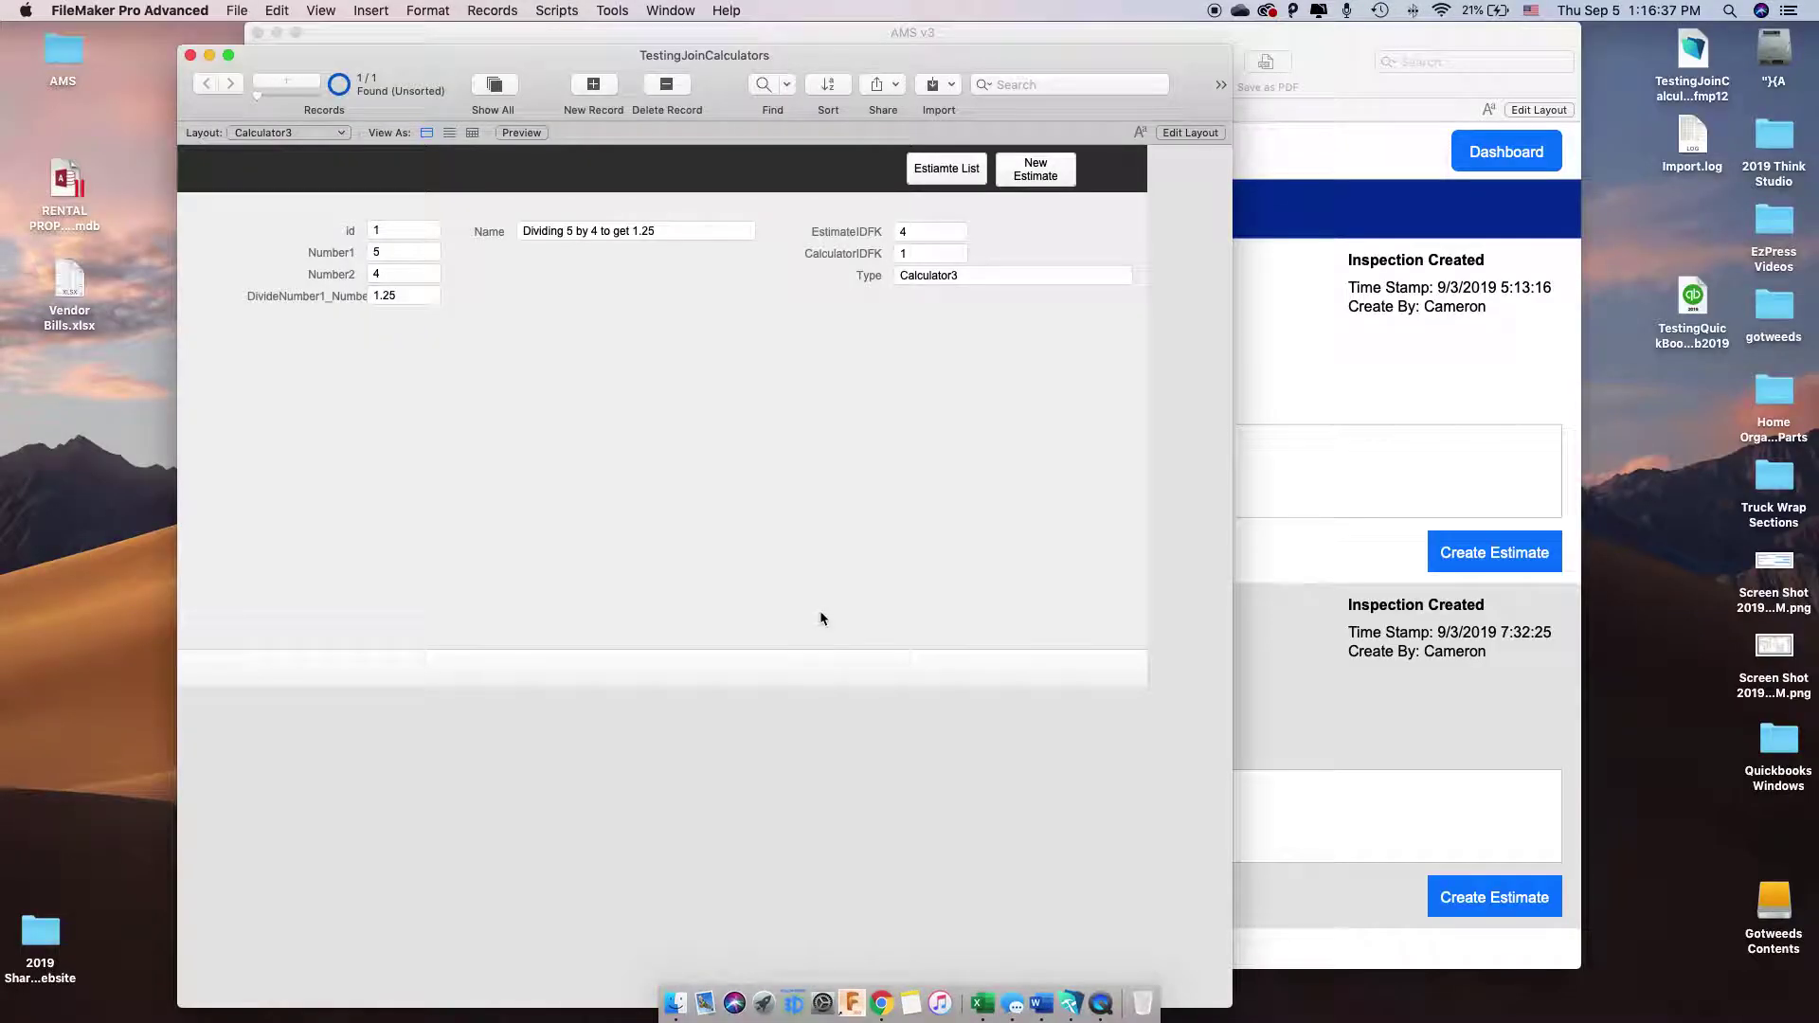
left_click(955, 173)
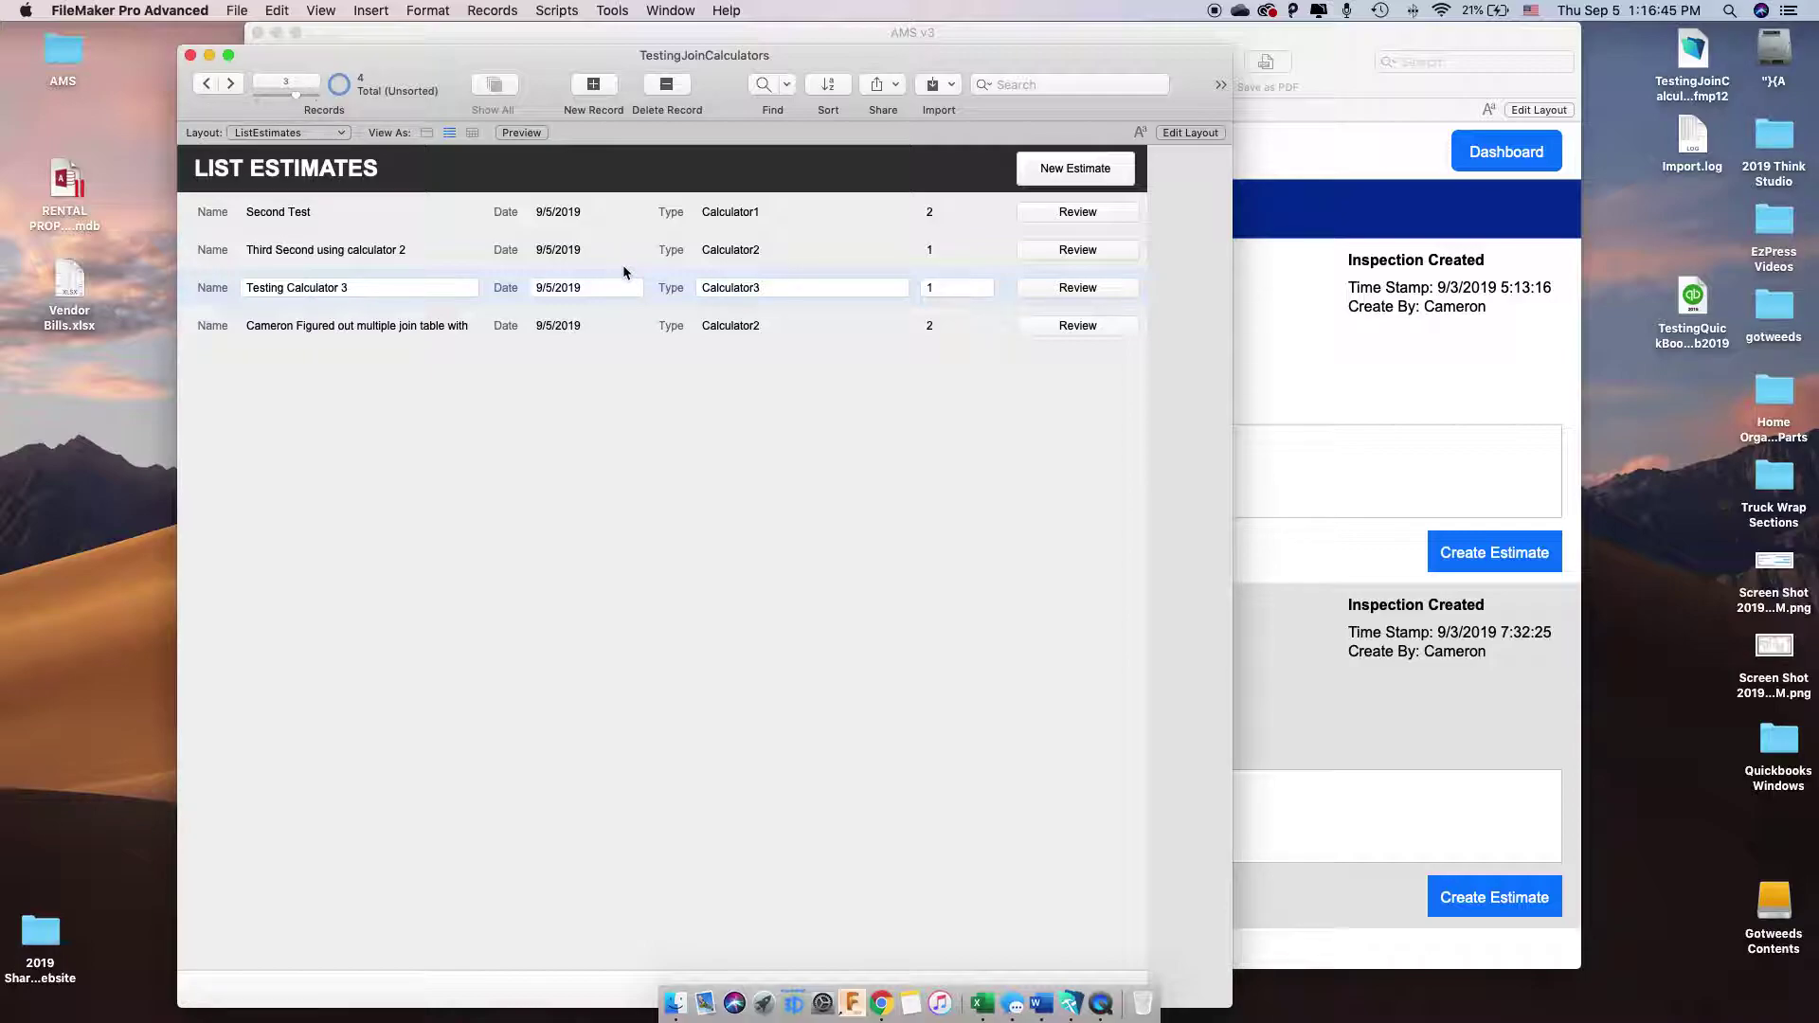
Reopen the relationships graph to check the Calculator1 table occurrence, then close it
left_click(237, 11)
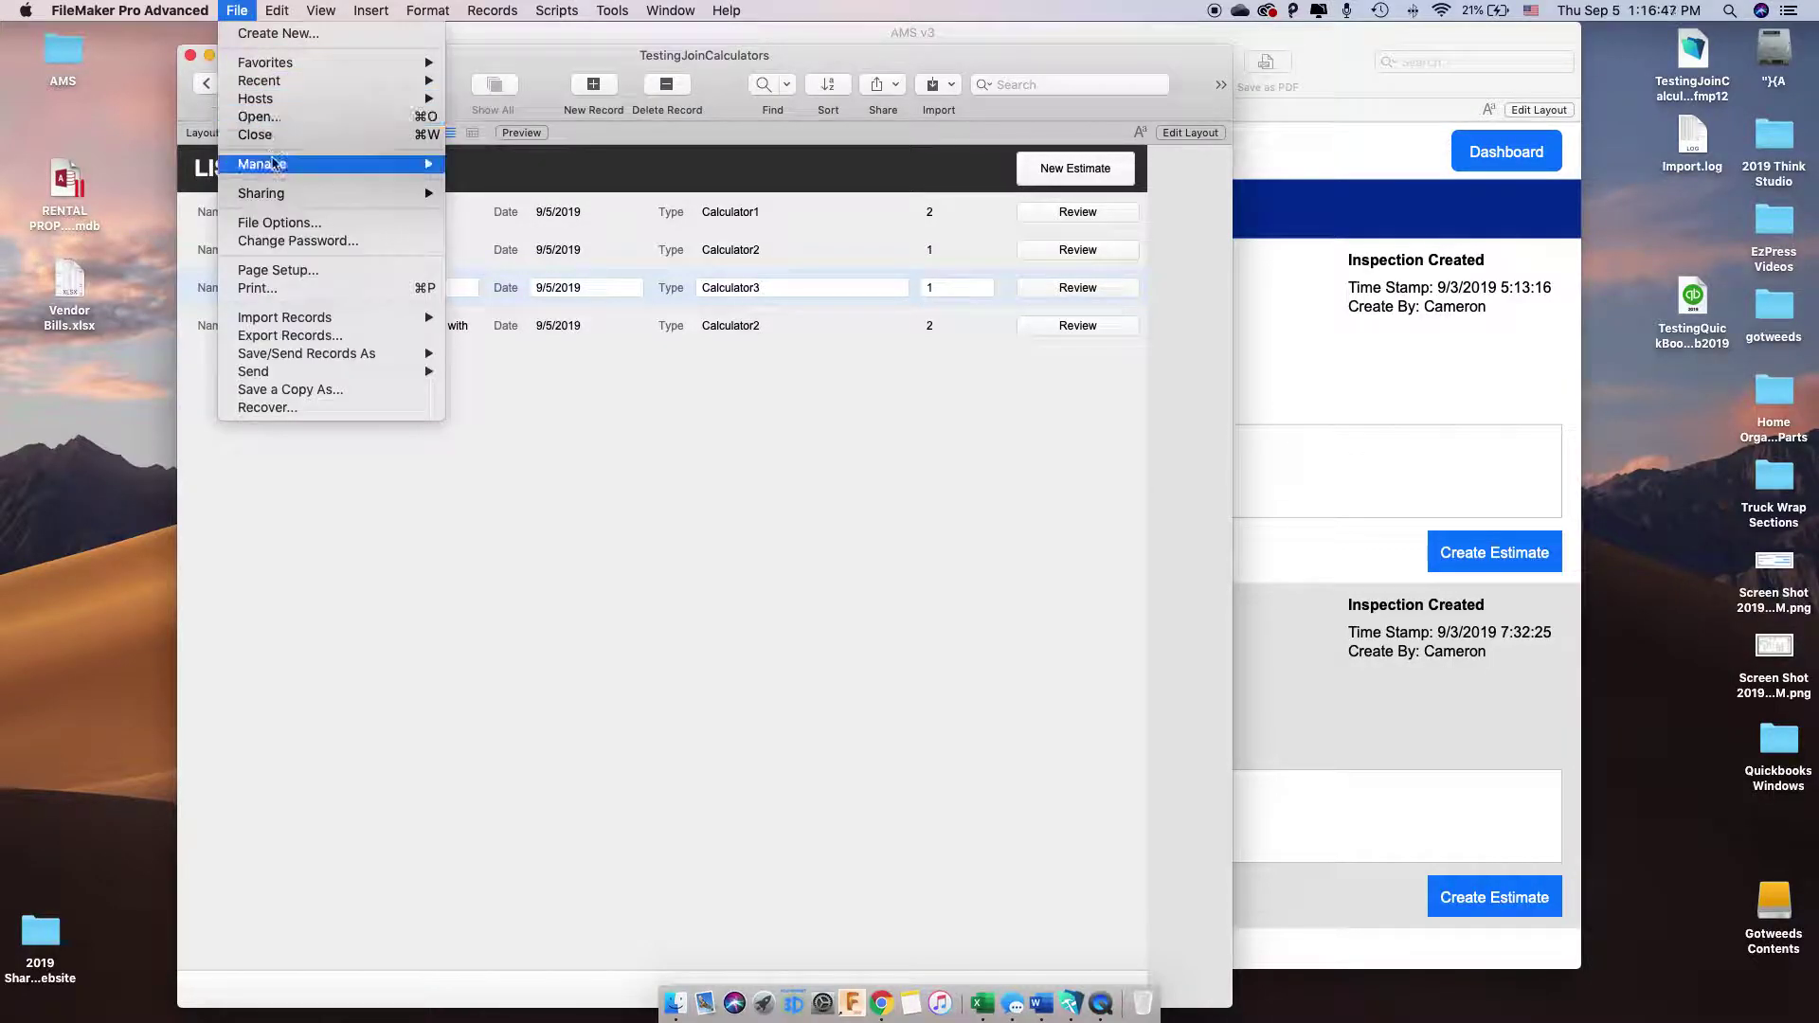
mouse_move(284, 162)
left_click(483, 162)
left_click(938, 293)
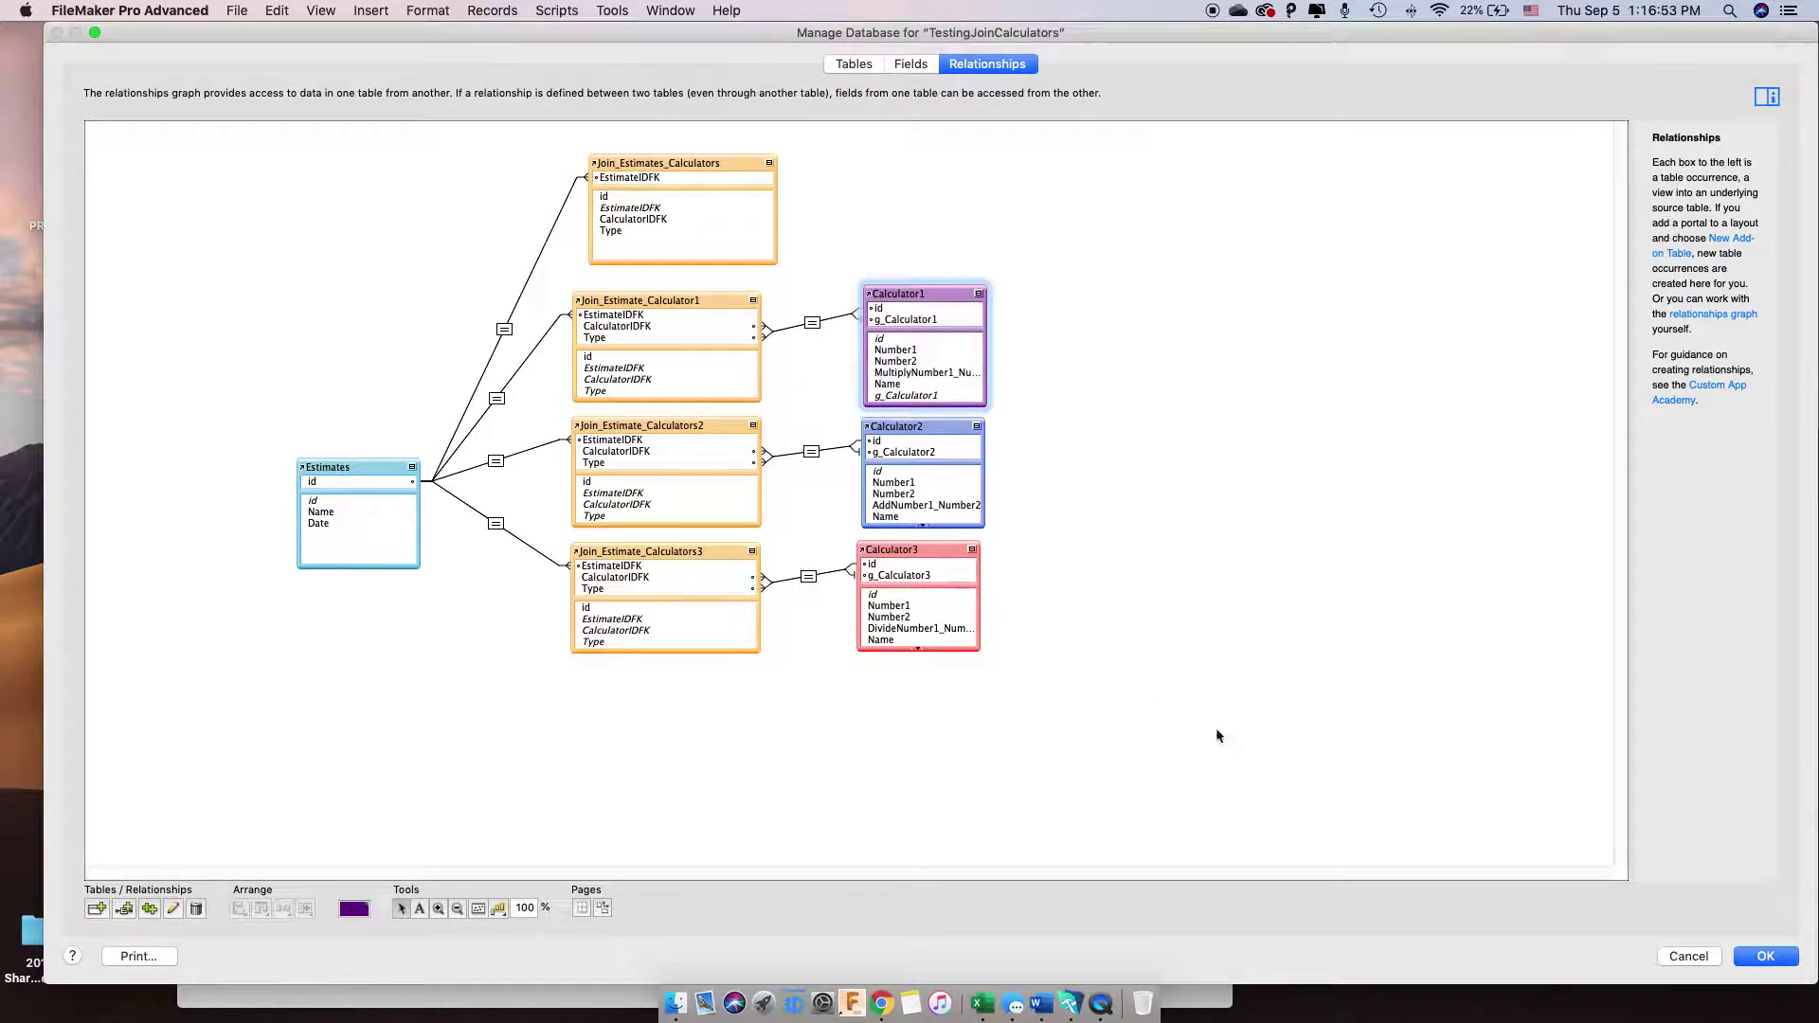
left_click(1765, 956)
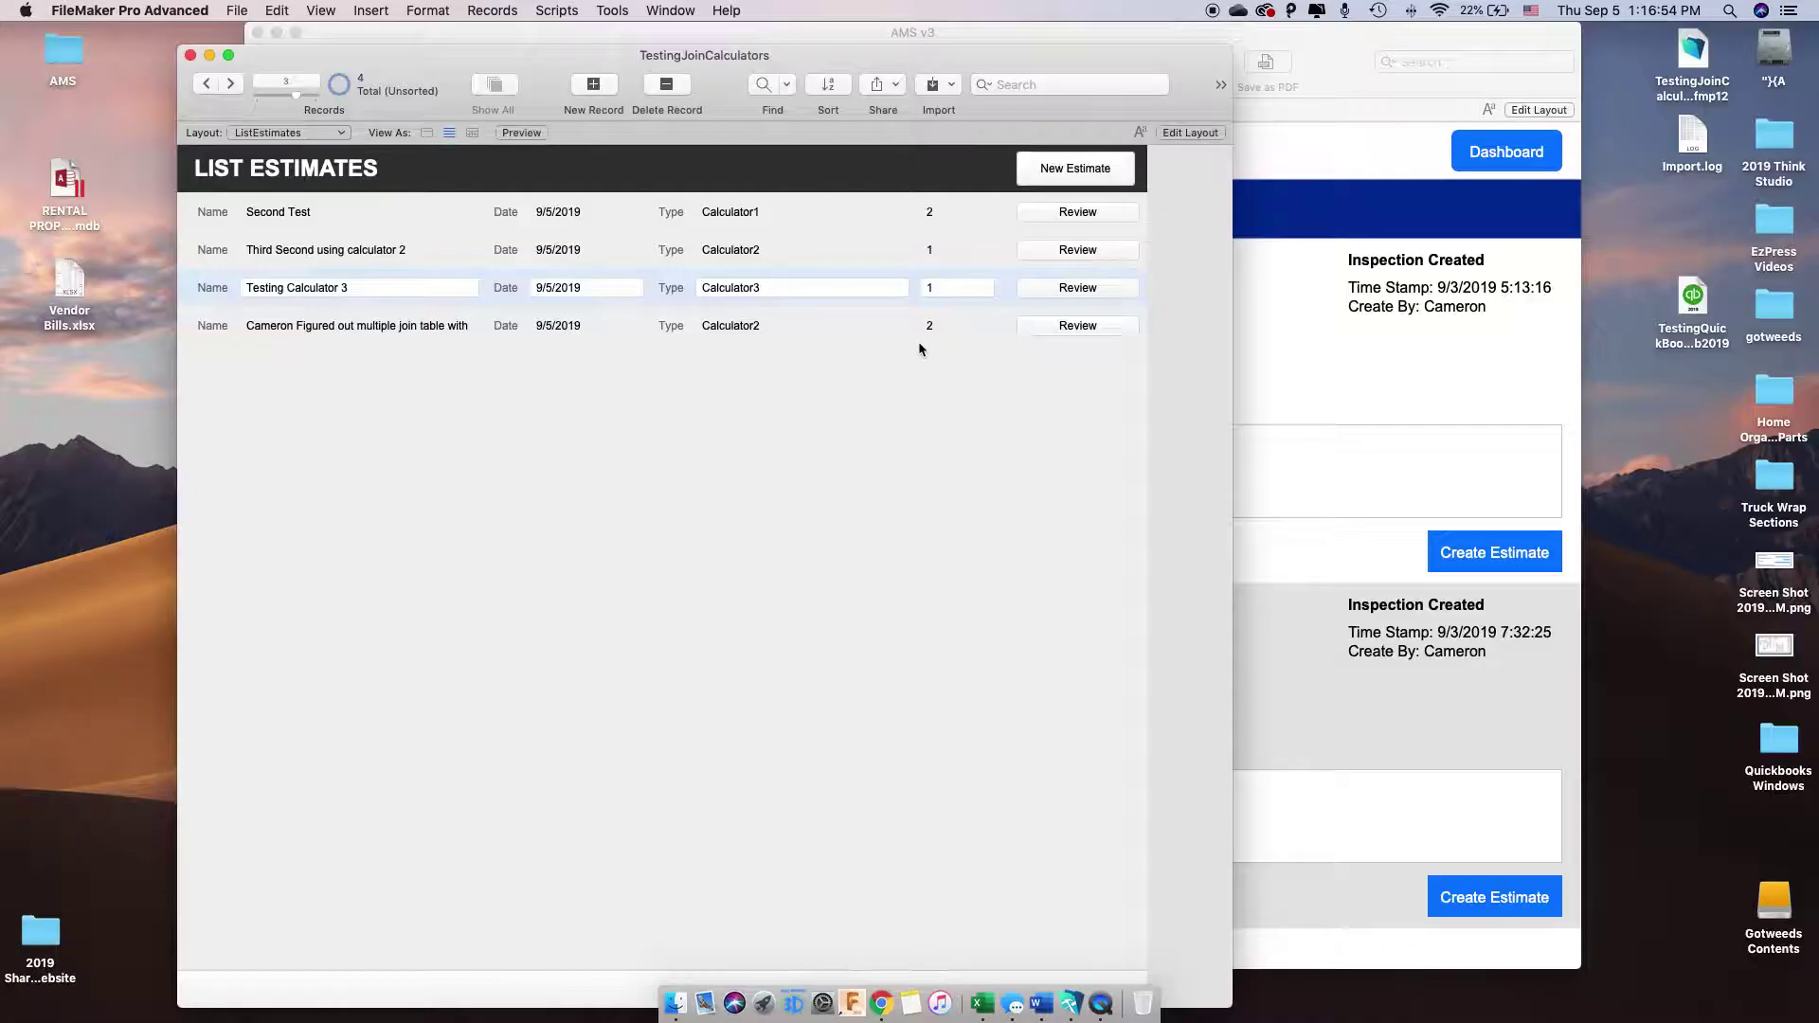
Inspect the Type field of each of the four estimate records
left_click(784, 250)
left_click(783, 213)
left_click(784, 251)
left_click(785, 289)
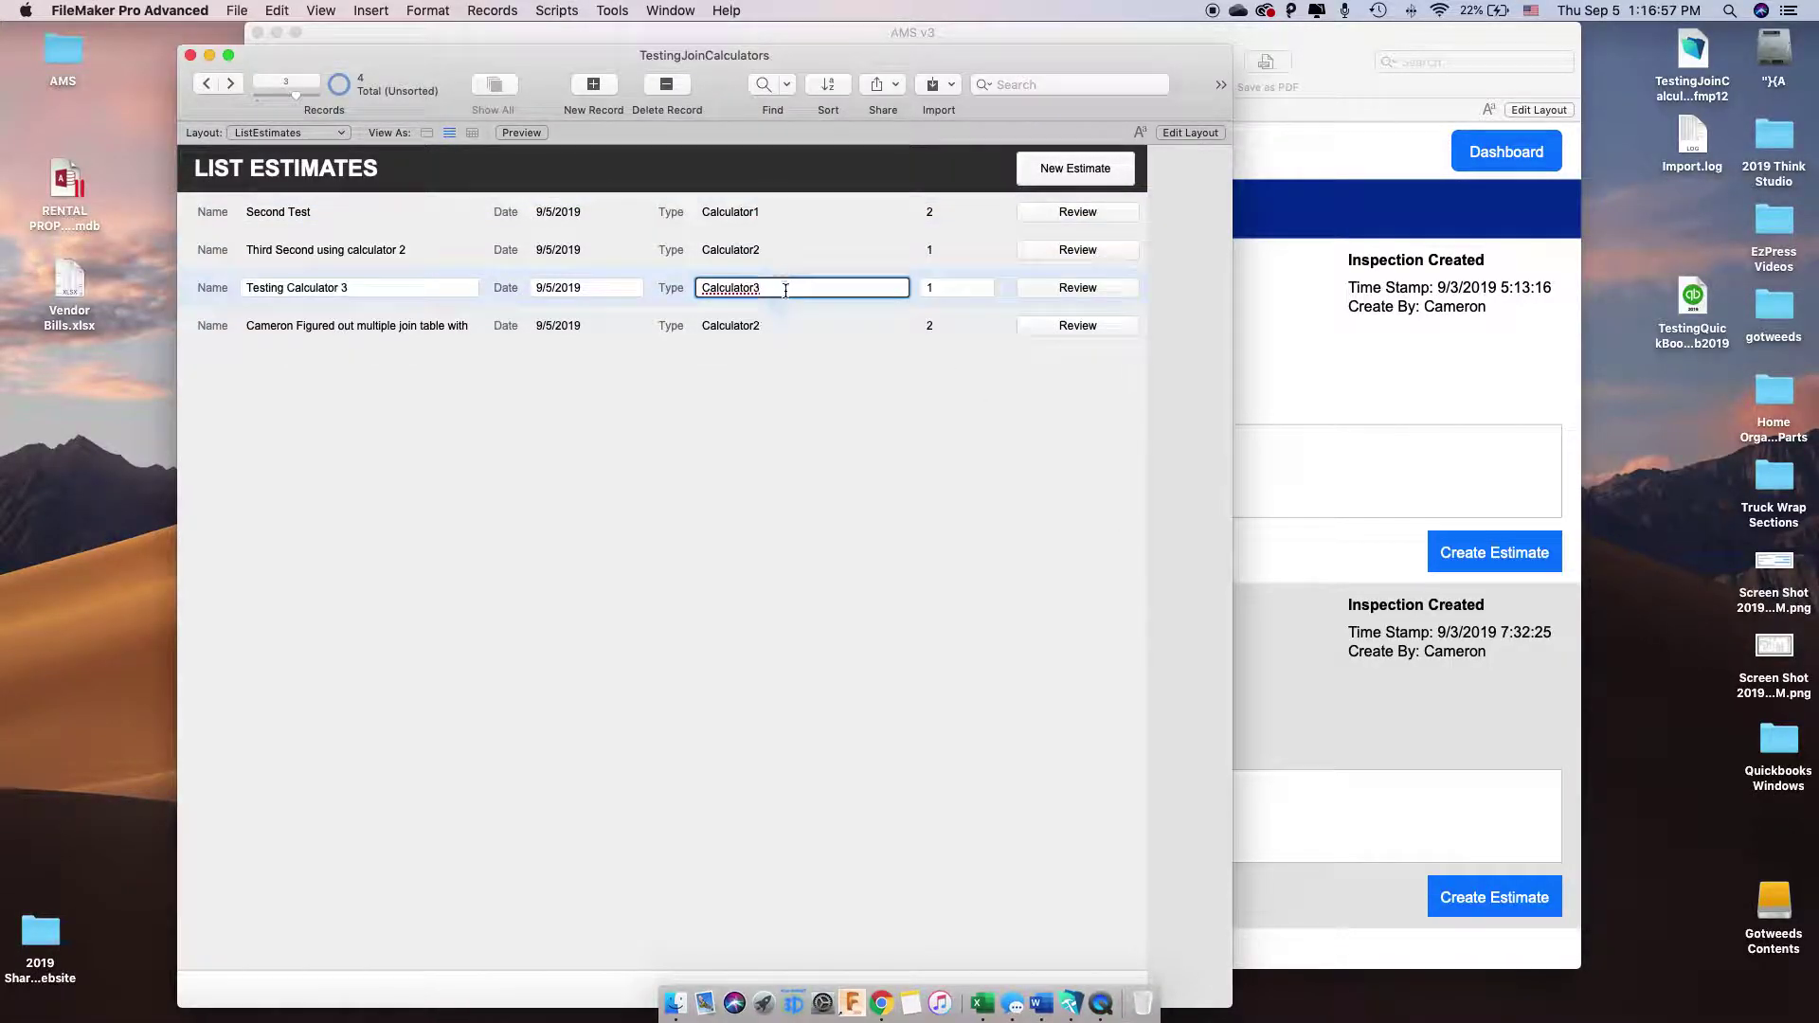
left_click(786, 325)
left_click(784, 288)
left_click(770, 211)
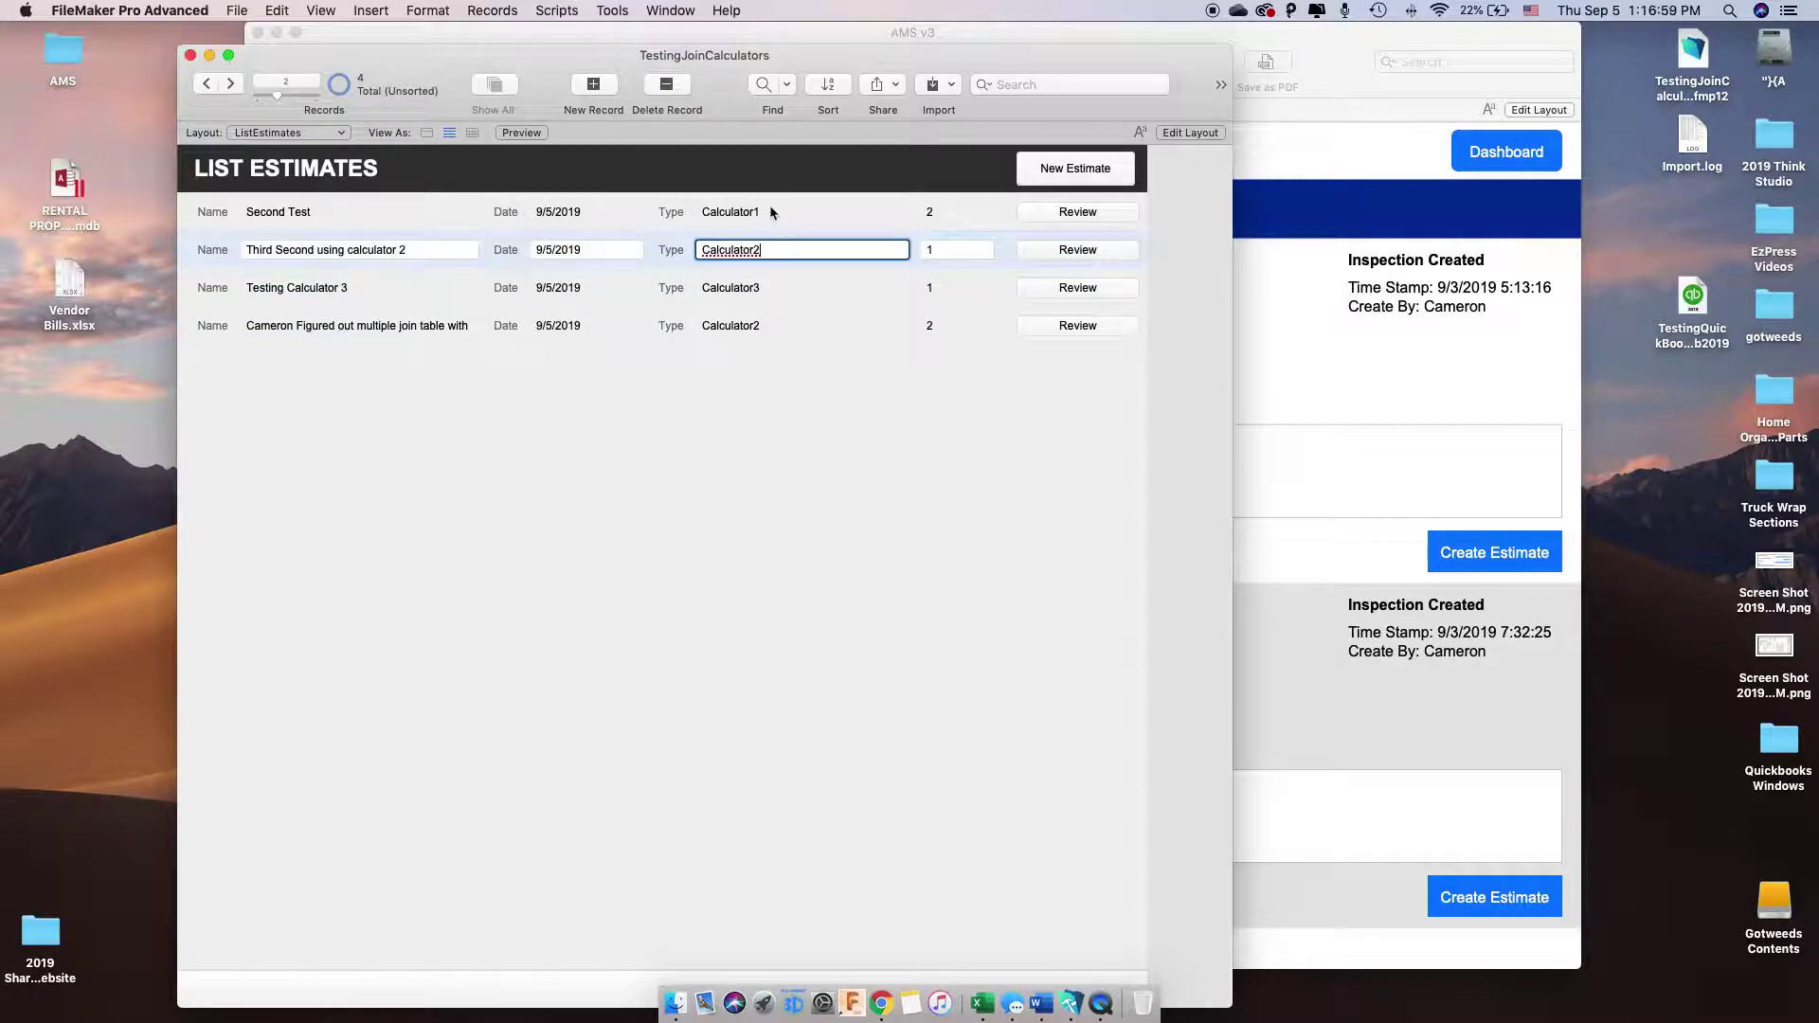
left_click(770, 250)
left_click(789, 289)
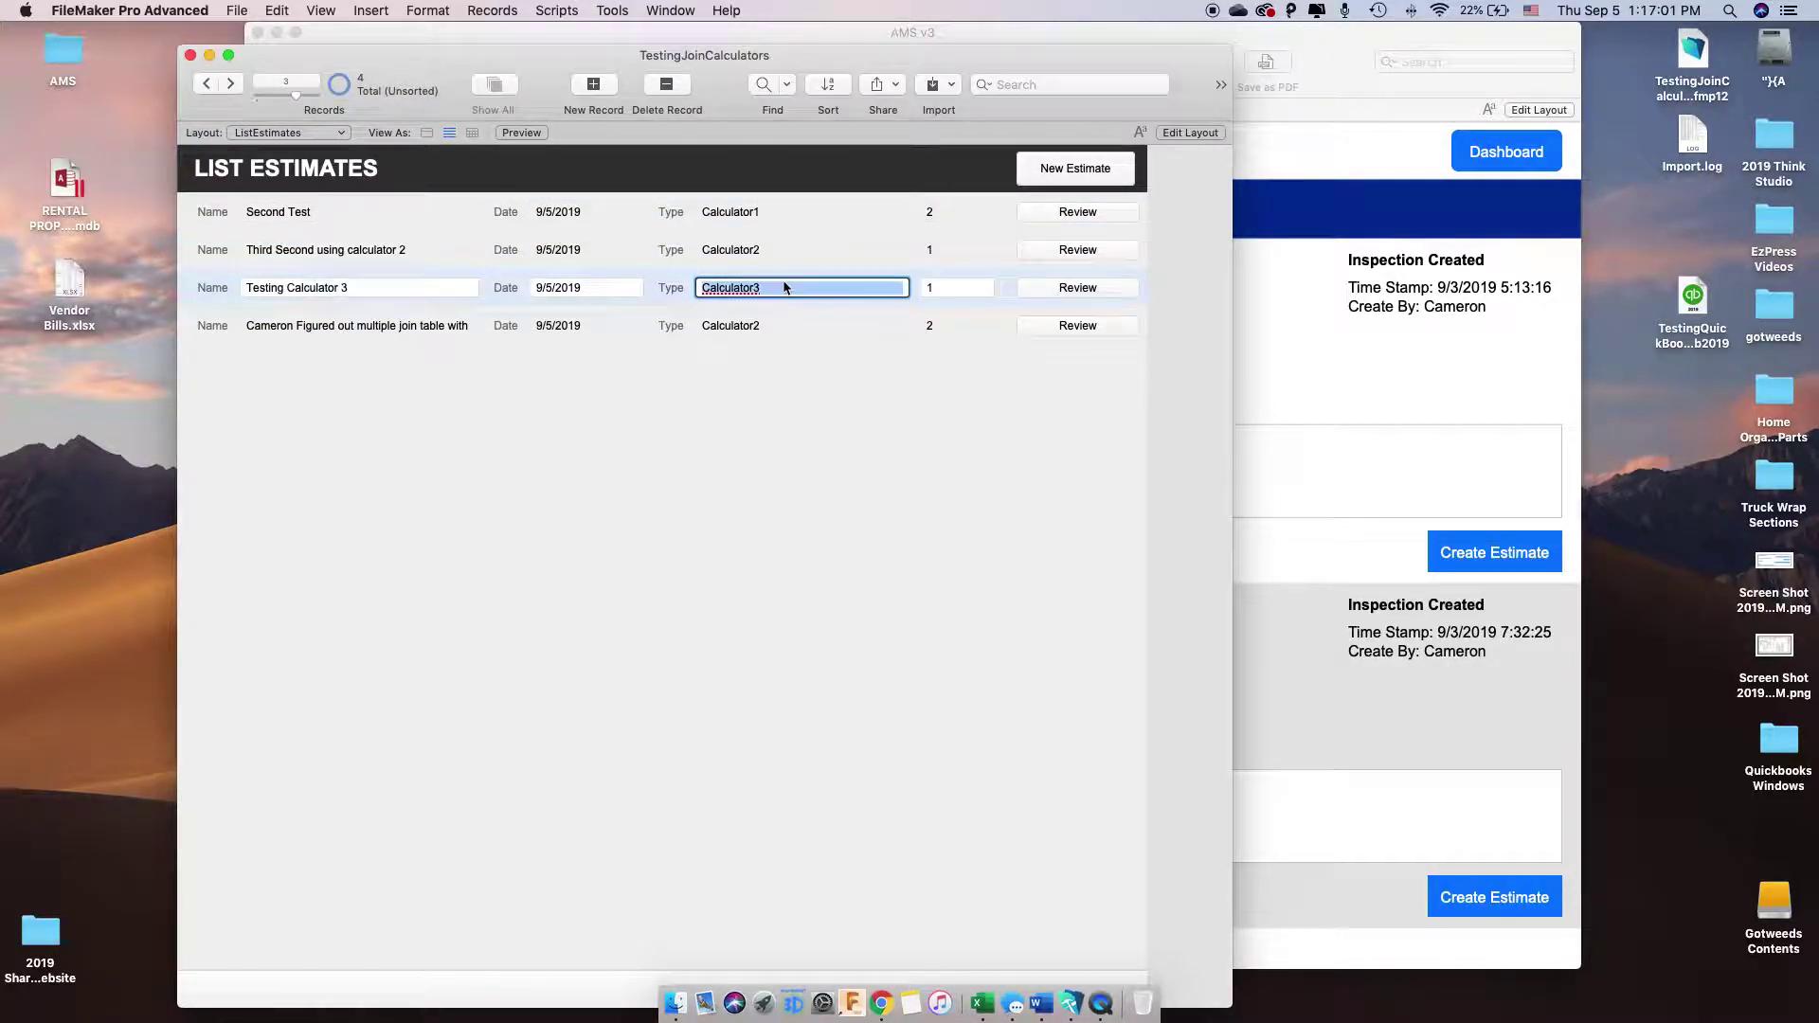
left_click(1074, 296)
In Layout mode, open the Review button's setup and edit its Review Calcualtor script
key("super+l")
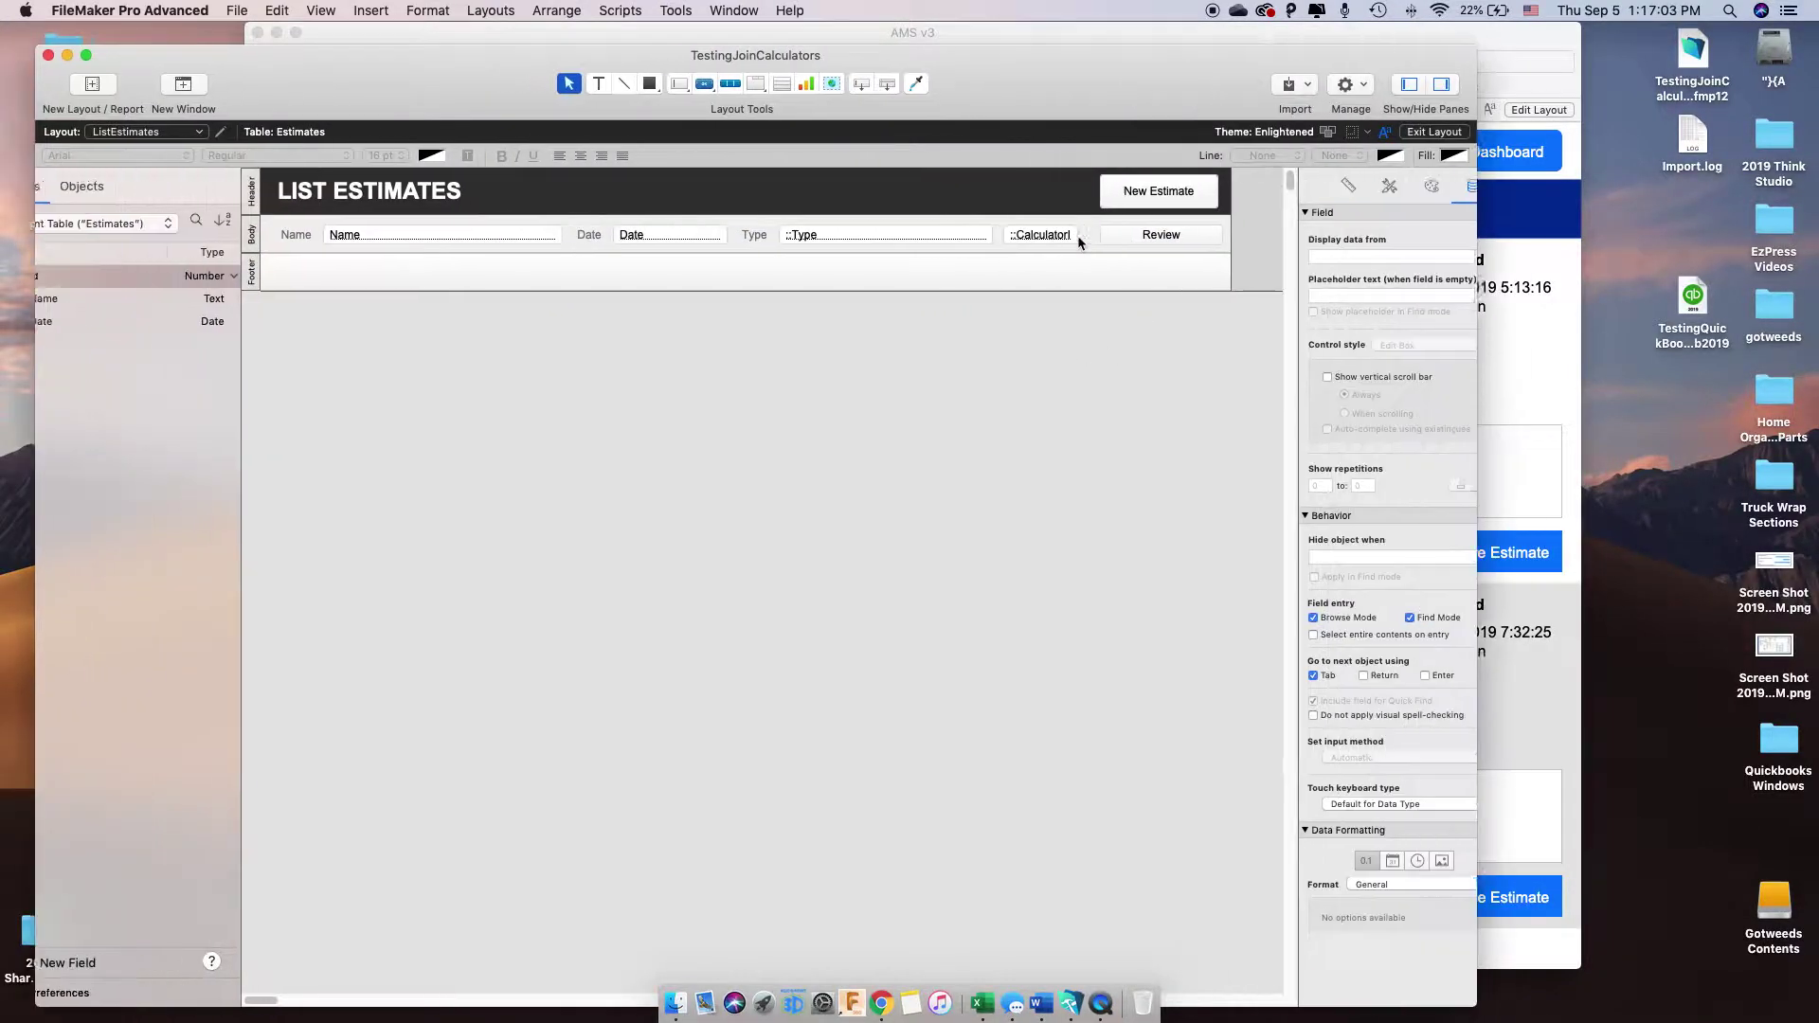
double_click(1122, 235)
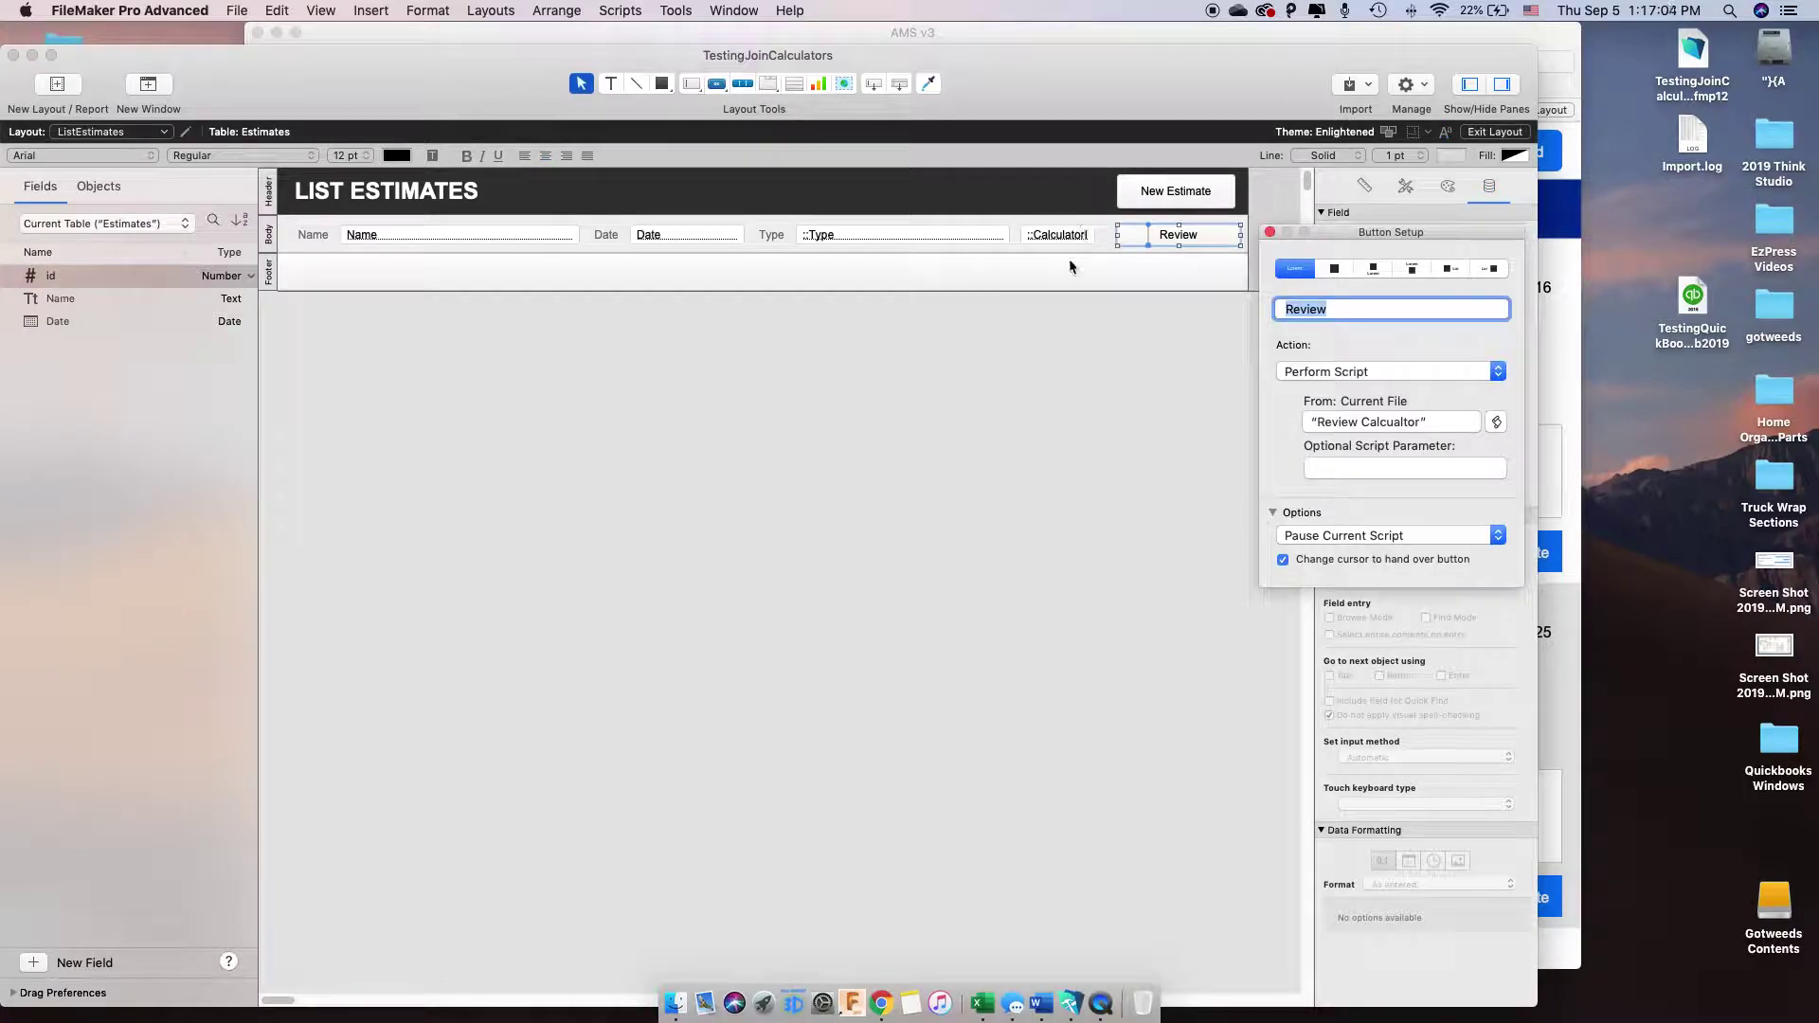
left_click(1496, 422)
left_click(348, 792)
left_click(368, 812)
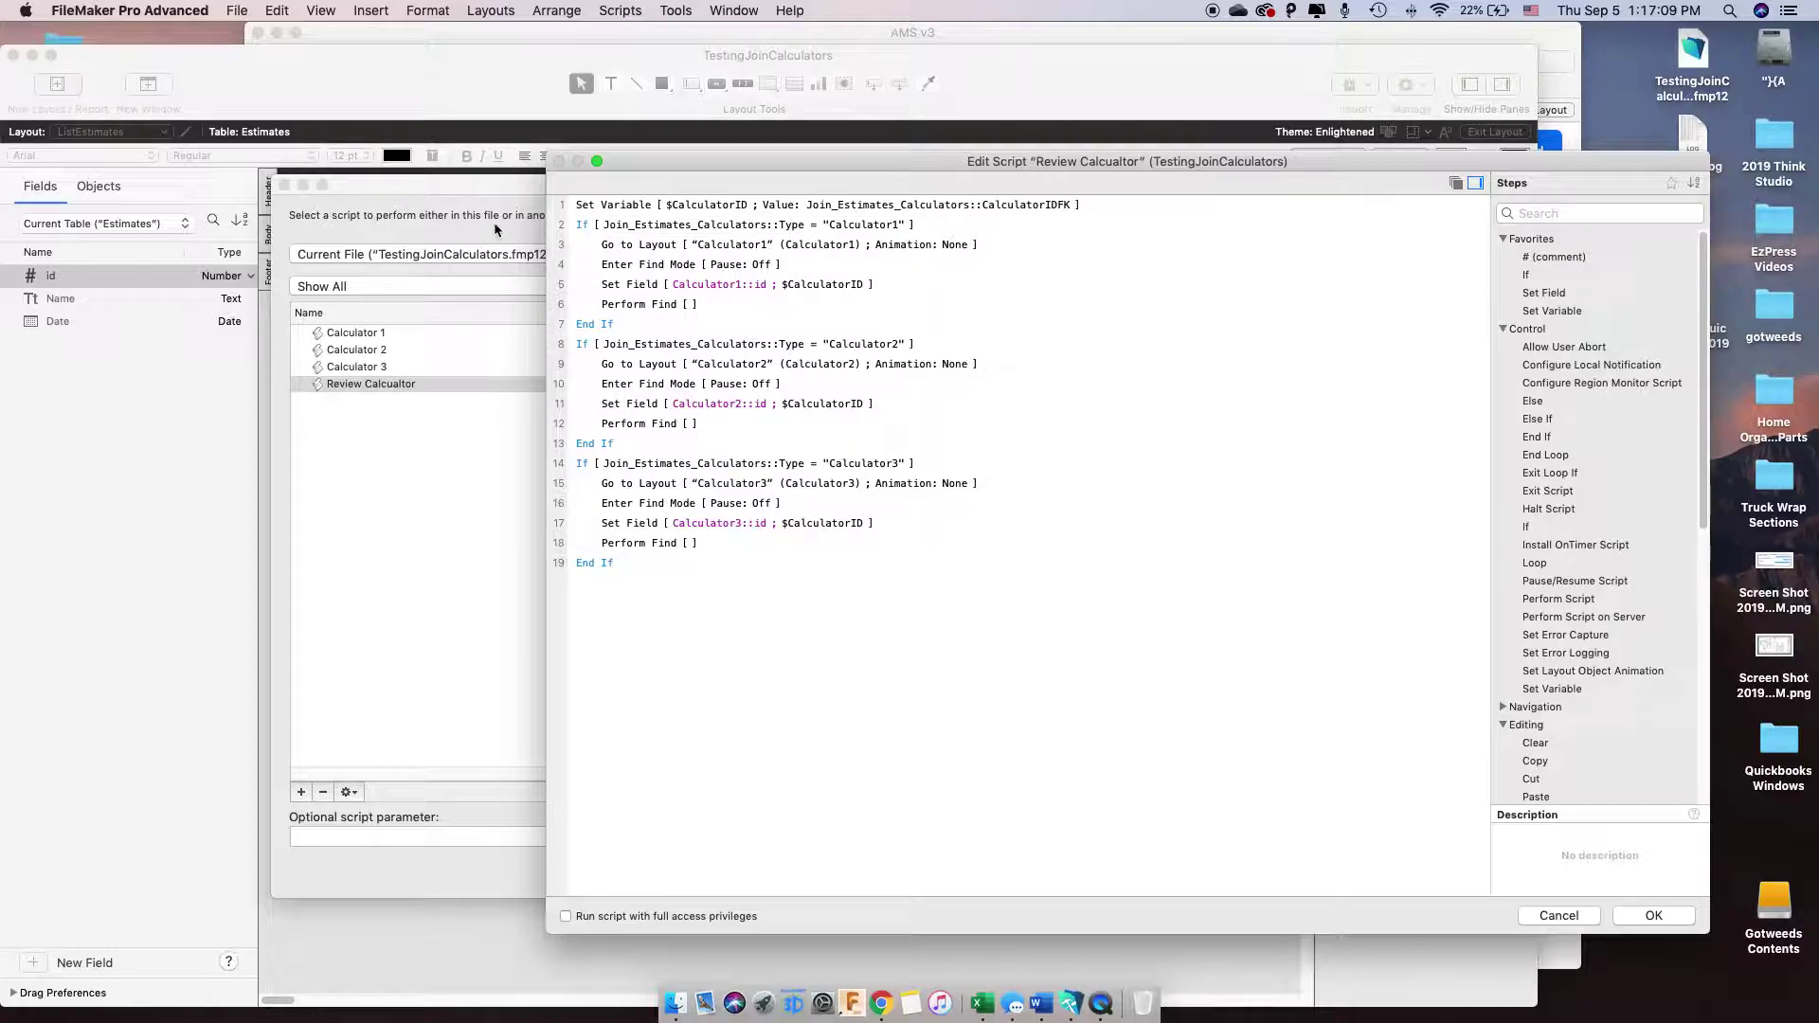
Inspect the Review Calcualtor script's step that goes to the Calculator1 layout
left_click_drag(494, 230, 450, 605)
left_click_drag(812, 171, 689, 336)
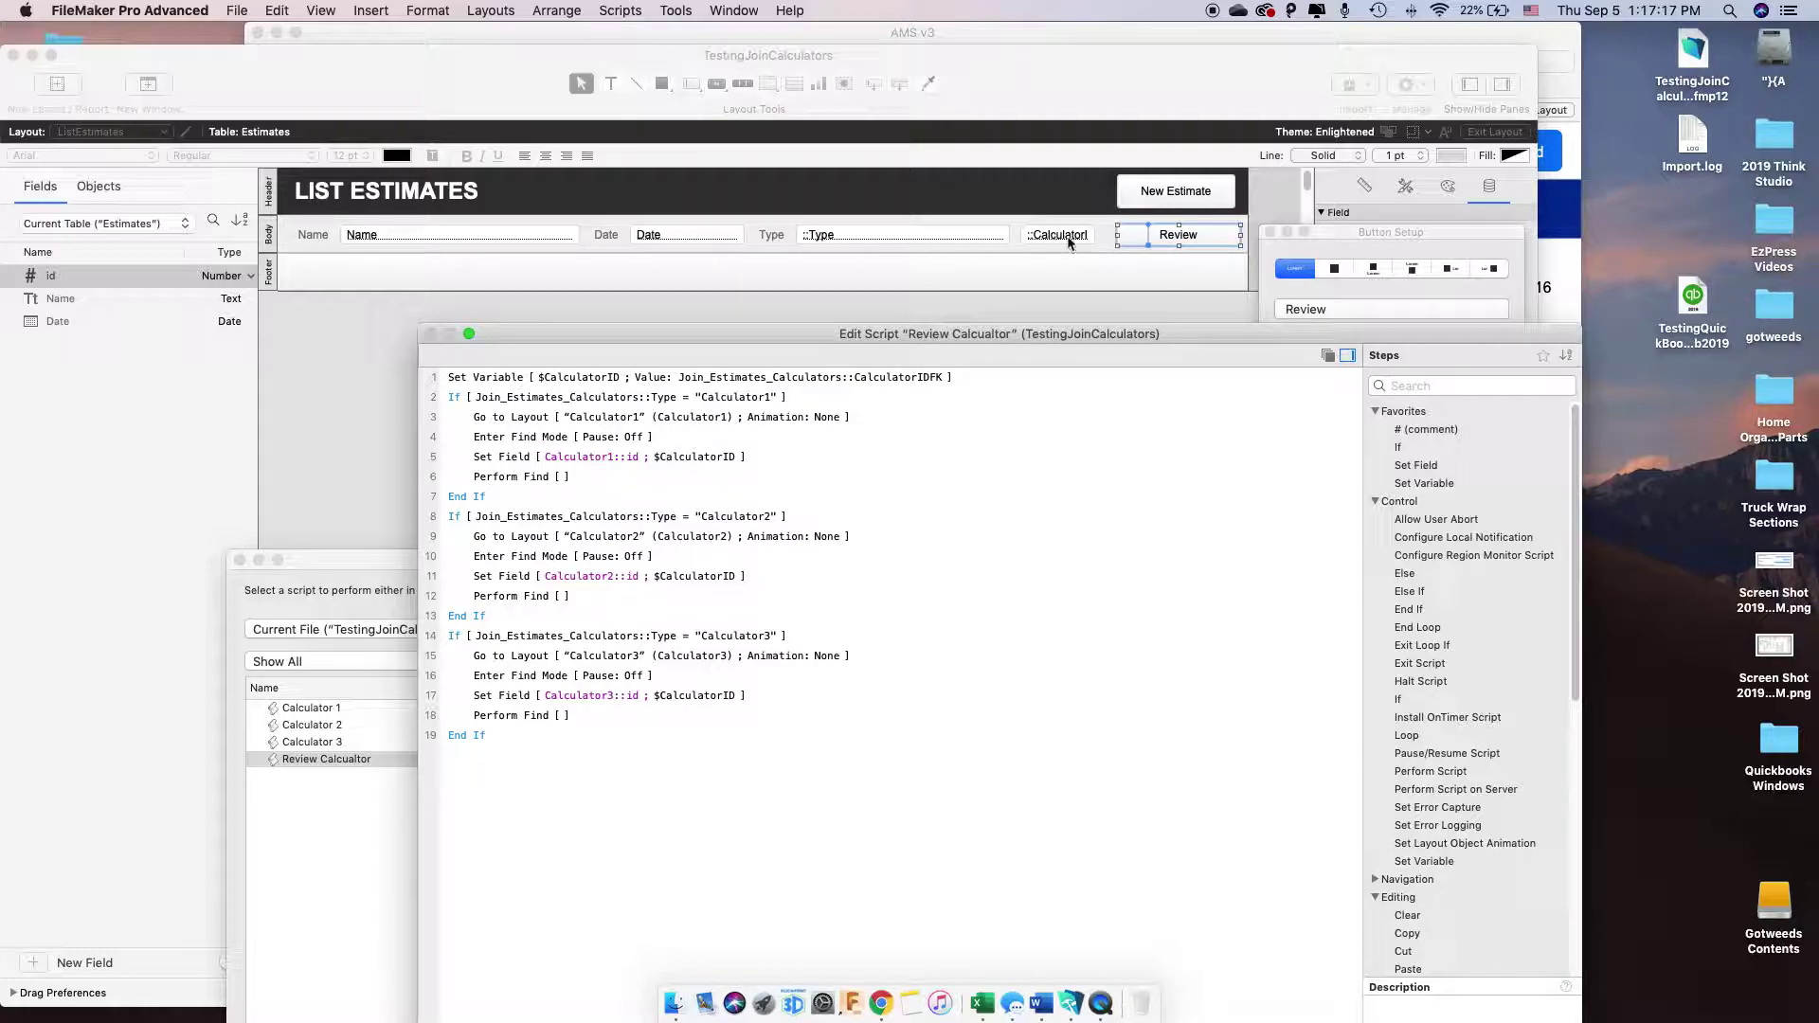
left_click_drag(938, 336, 940, 287)
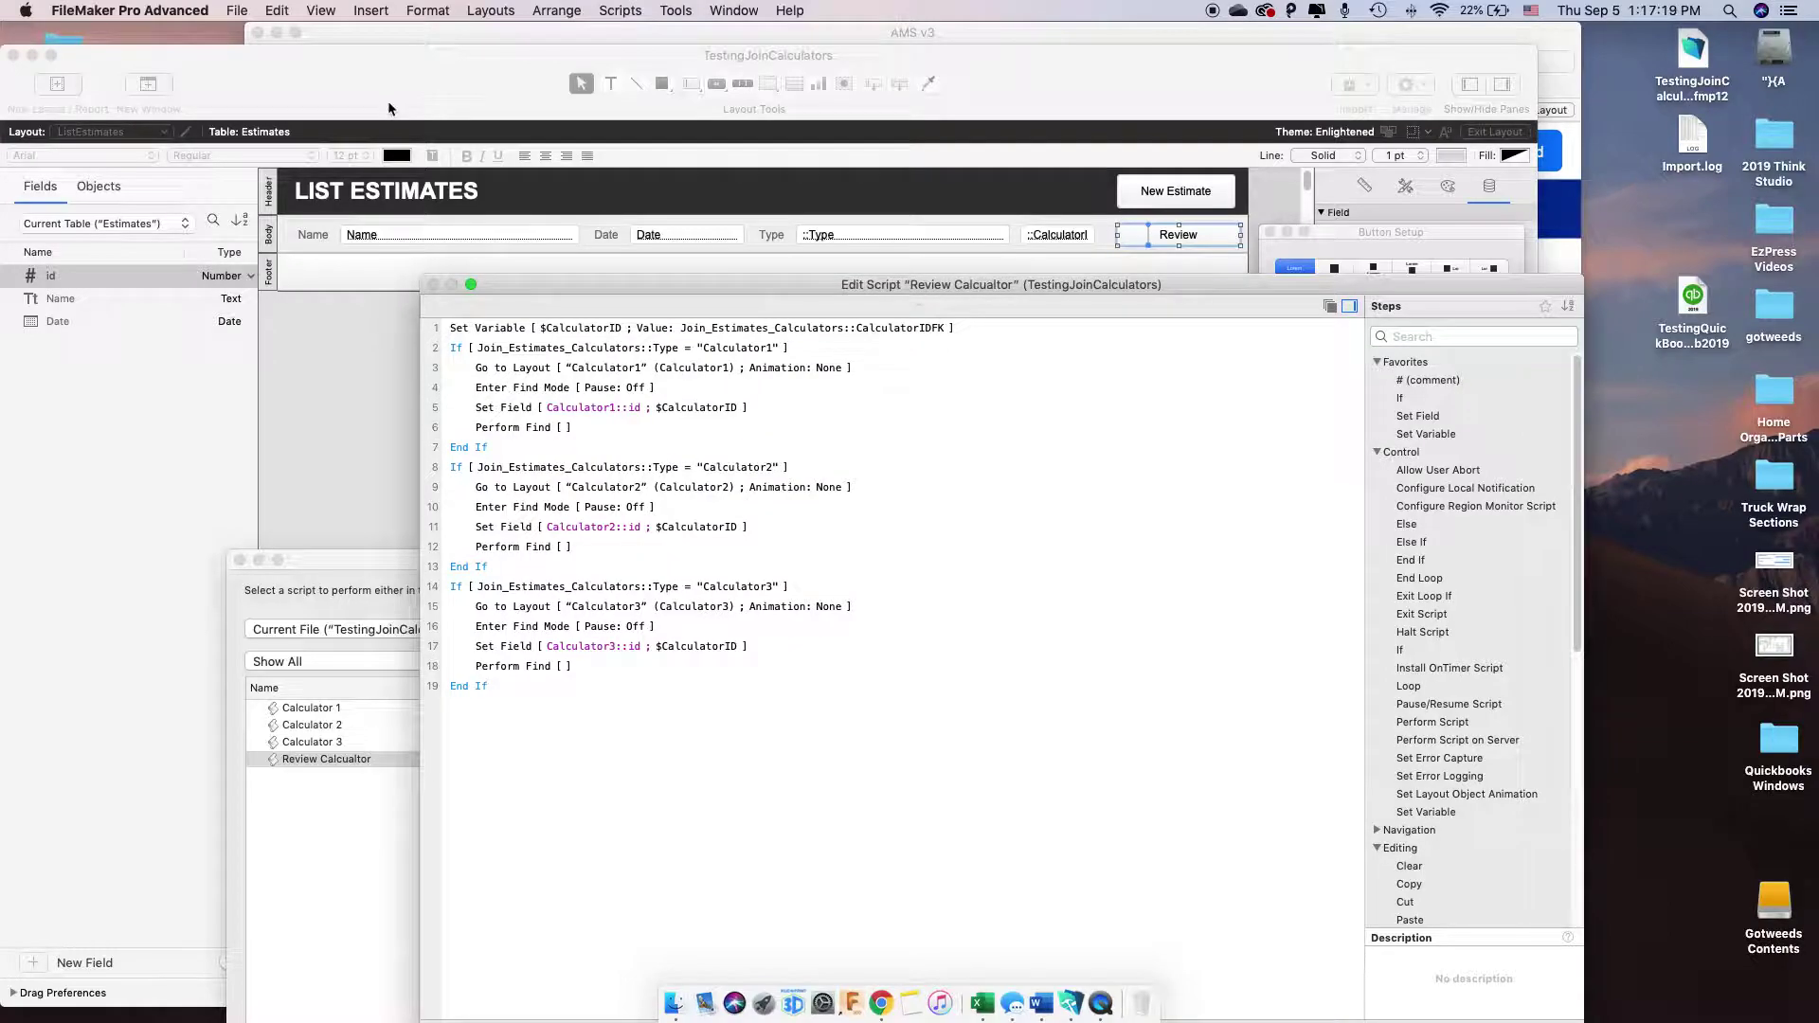
left_click_drag(752, 284, 737, 338)
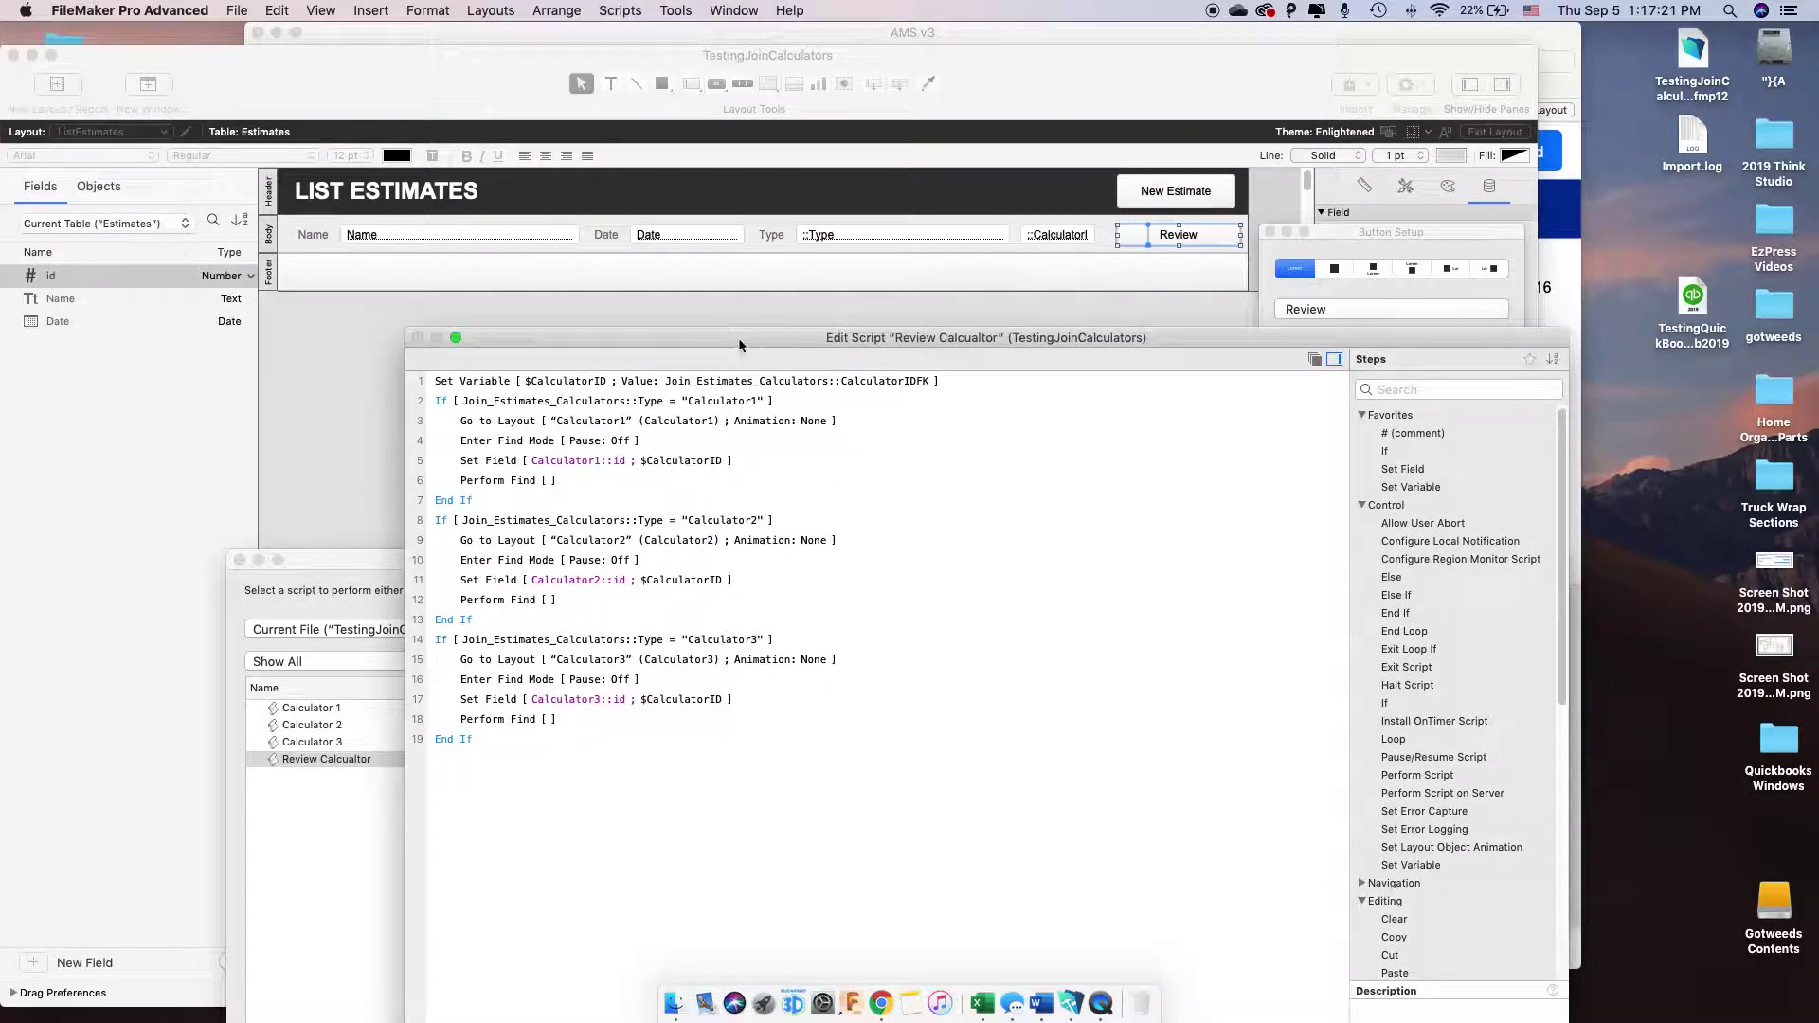
left_click(1029, 347)
left_click_drag(1032, 343, 1037, 293)
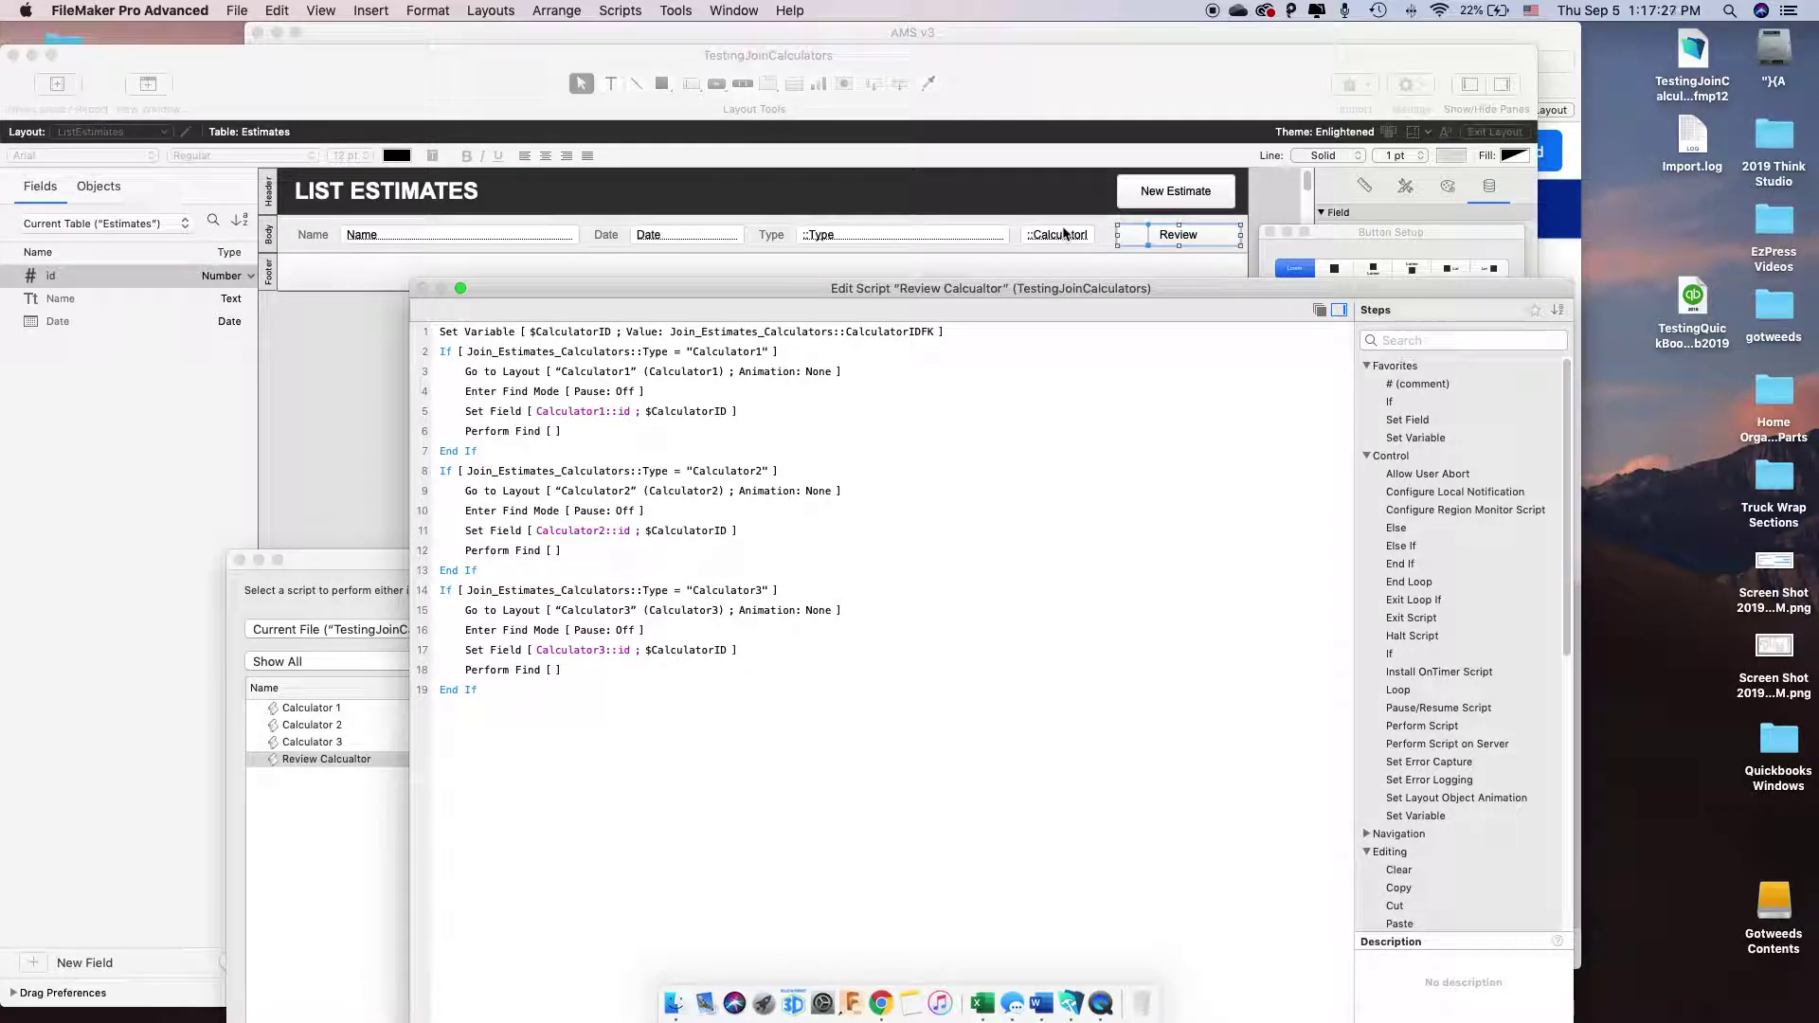
left_click_drag(819, 288, 822, 278)
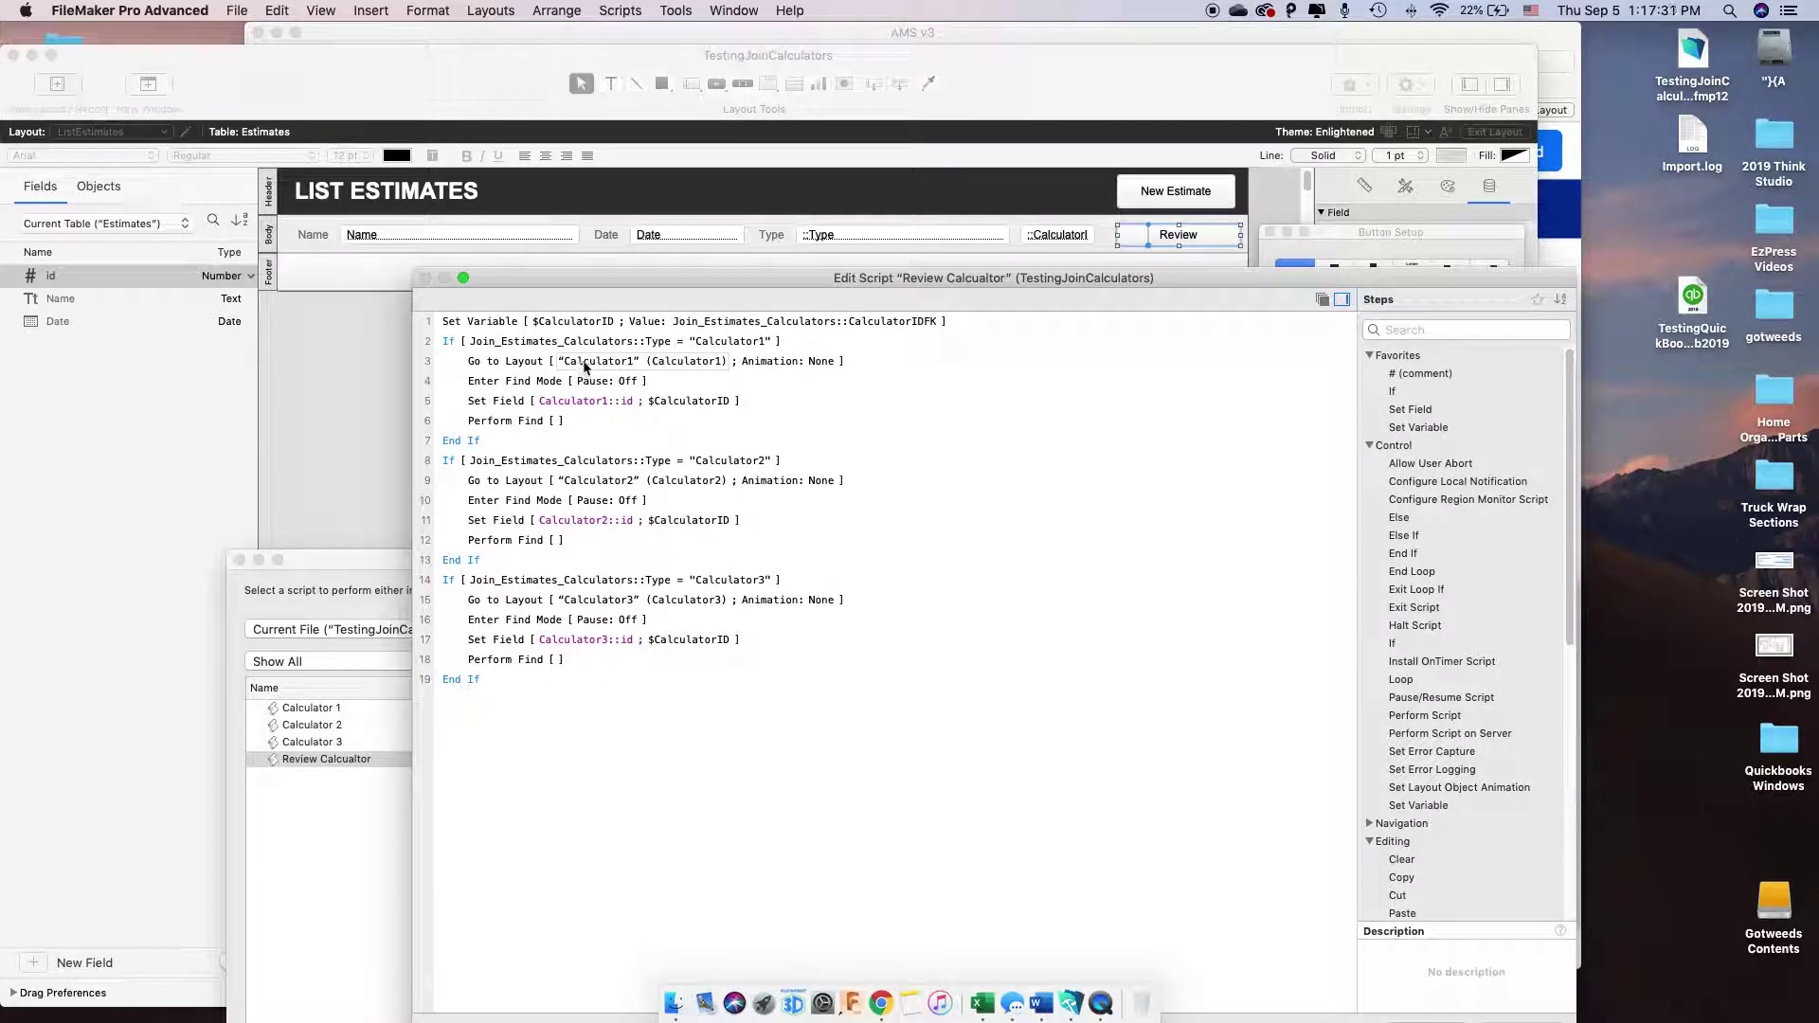
mouse_move(764, 401)
left_click(511, 365)
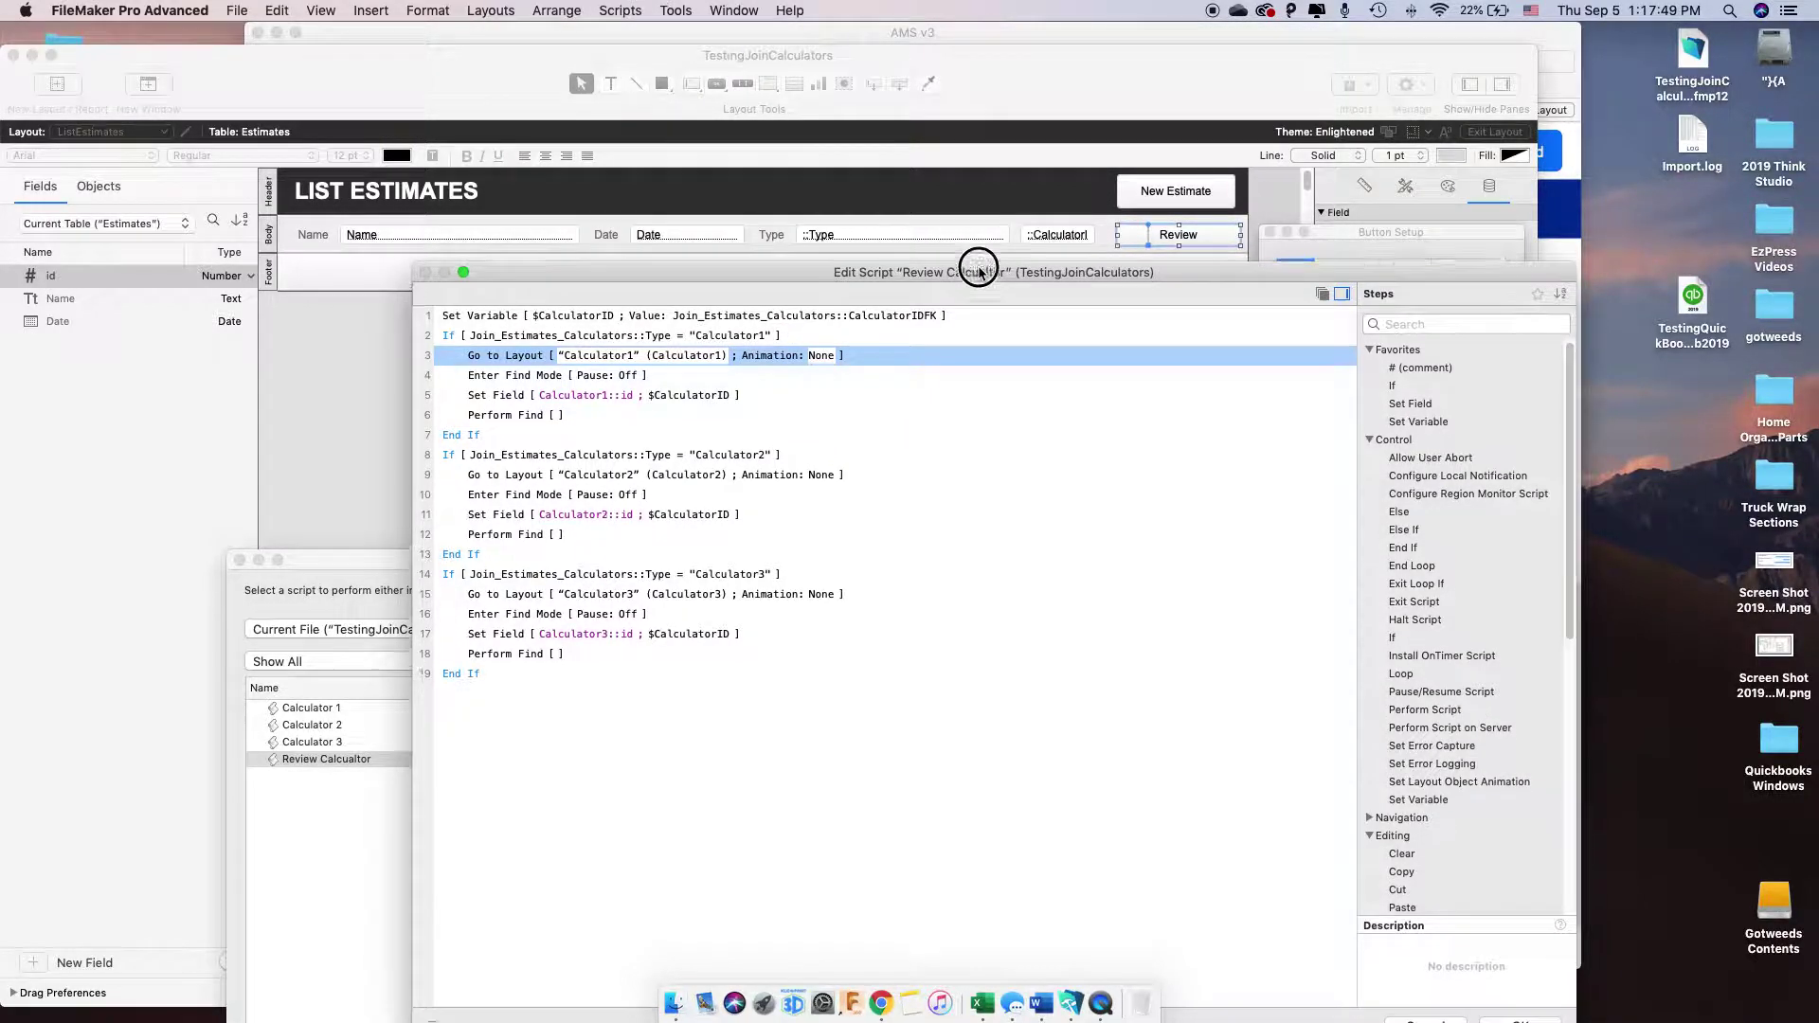
Keep the script unchanged and confirm Review Calcualtor as the Review button's script
left_click_drag(1028, 278, 1028, 225)
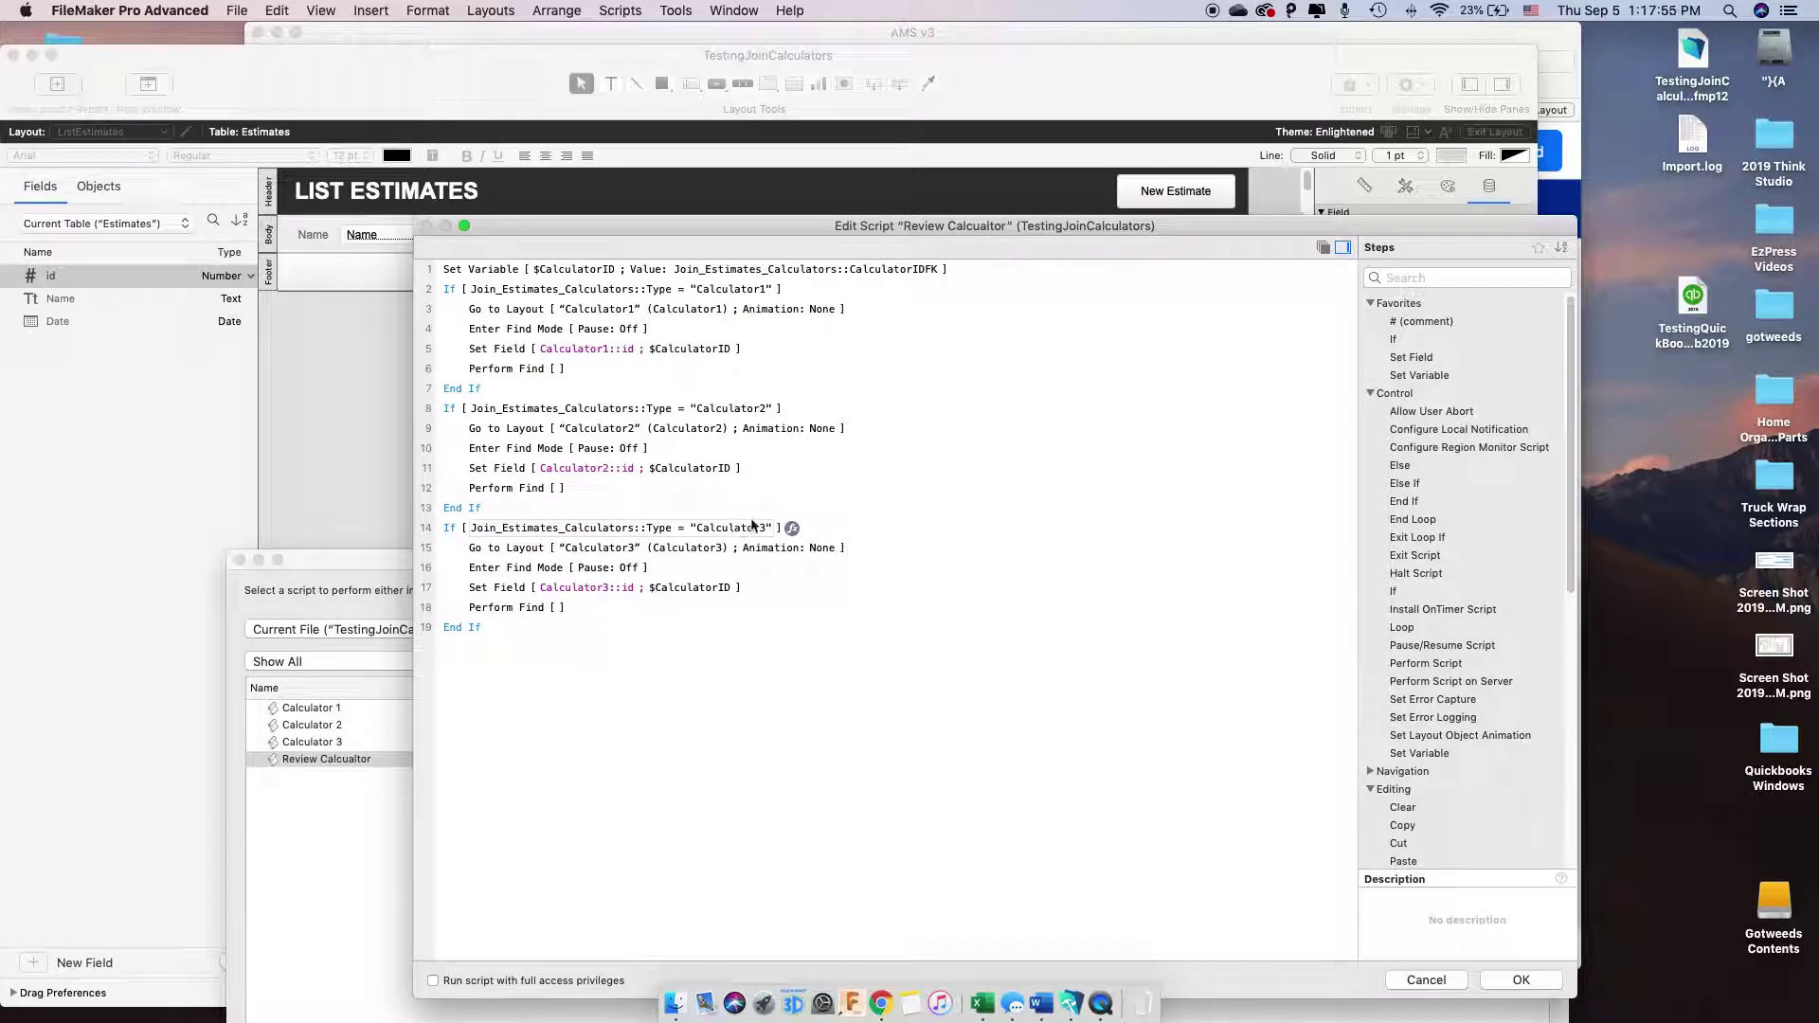
left_click_drag(944, 243, 894, 353)
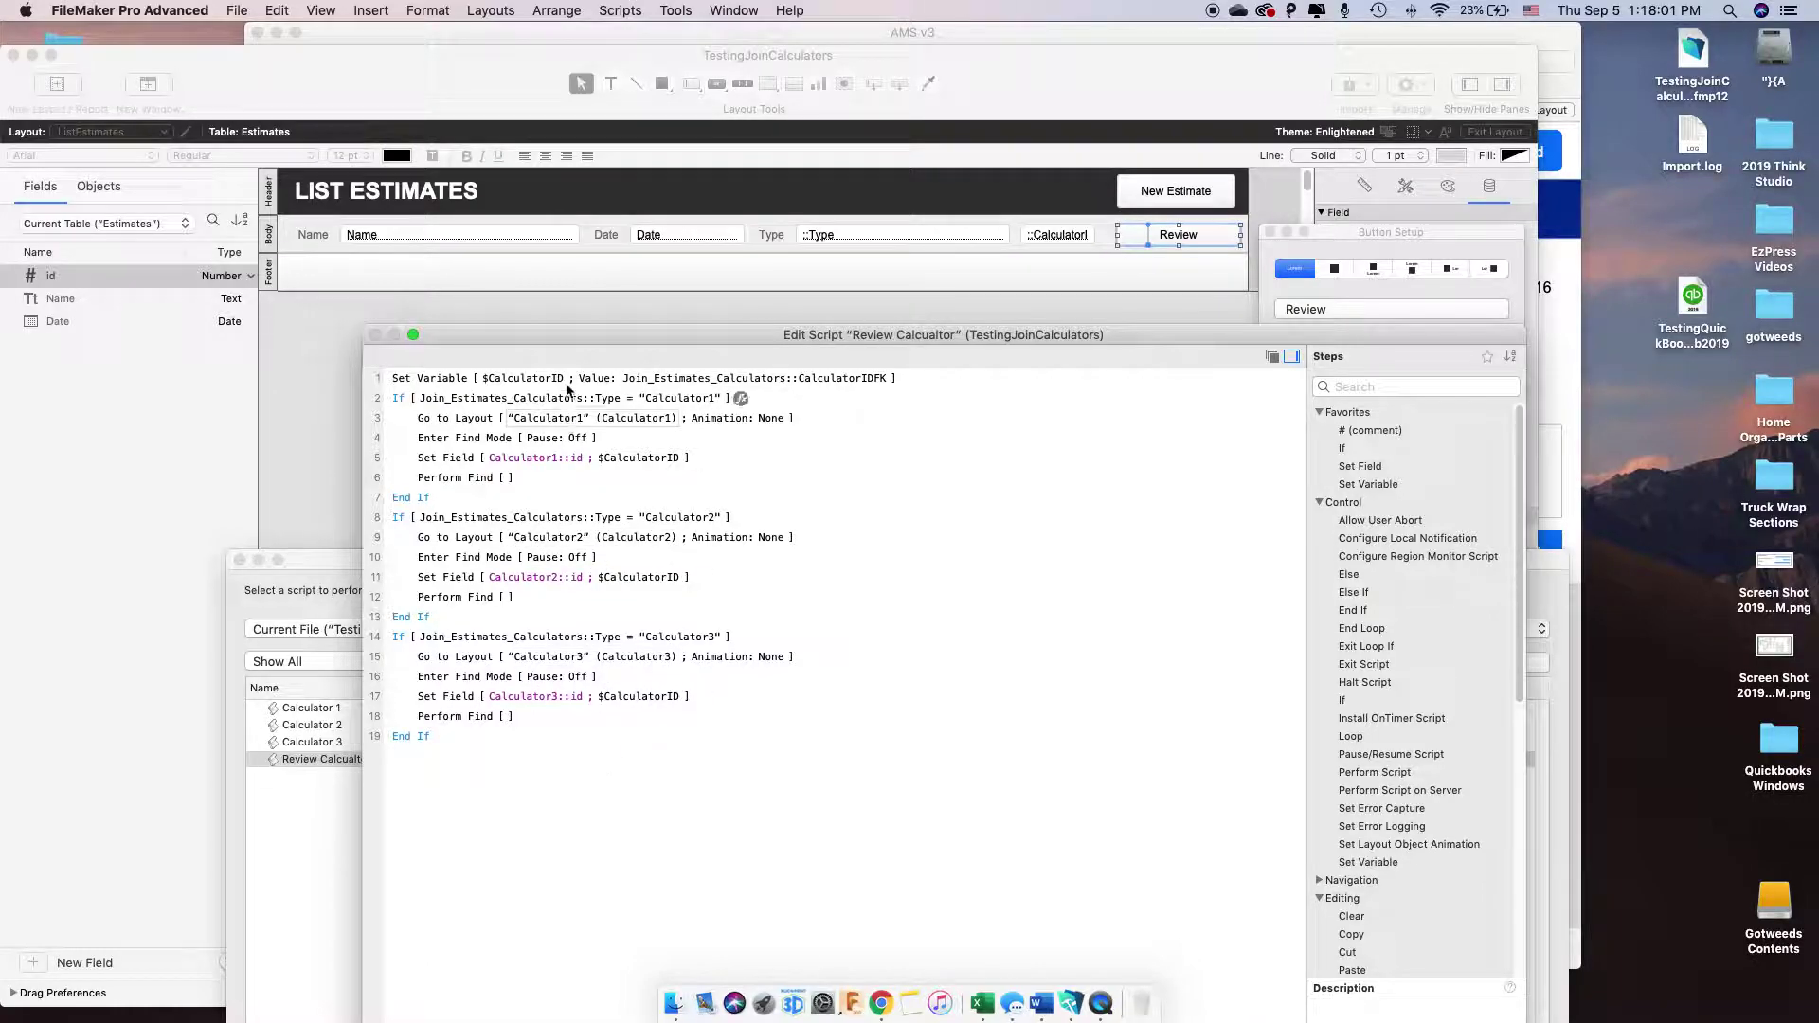
left_click_drag(557, 327, 489, 225)
left_click(1364, 941)
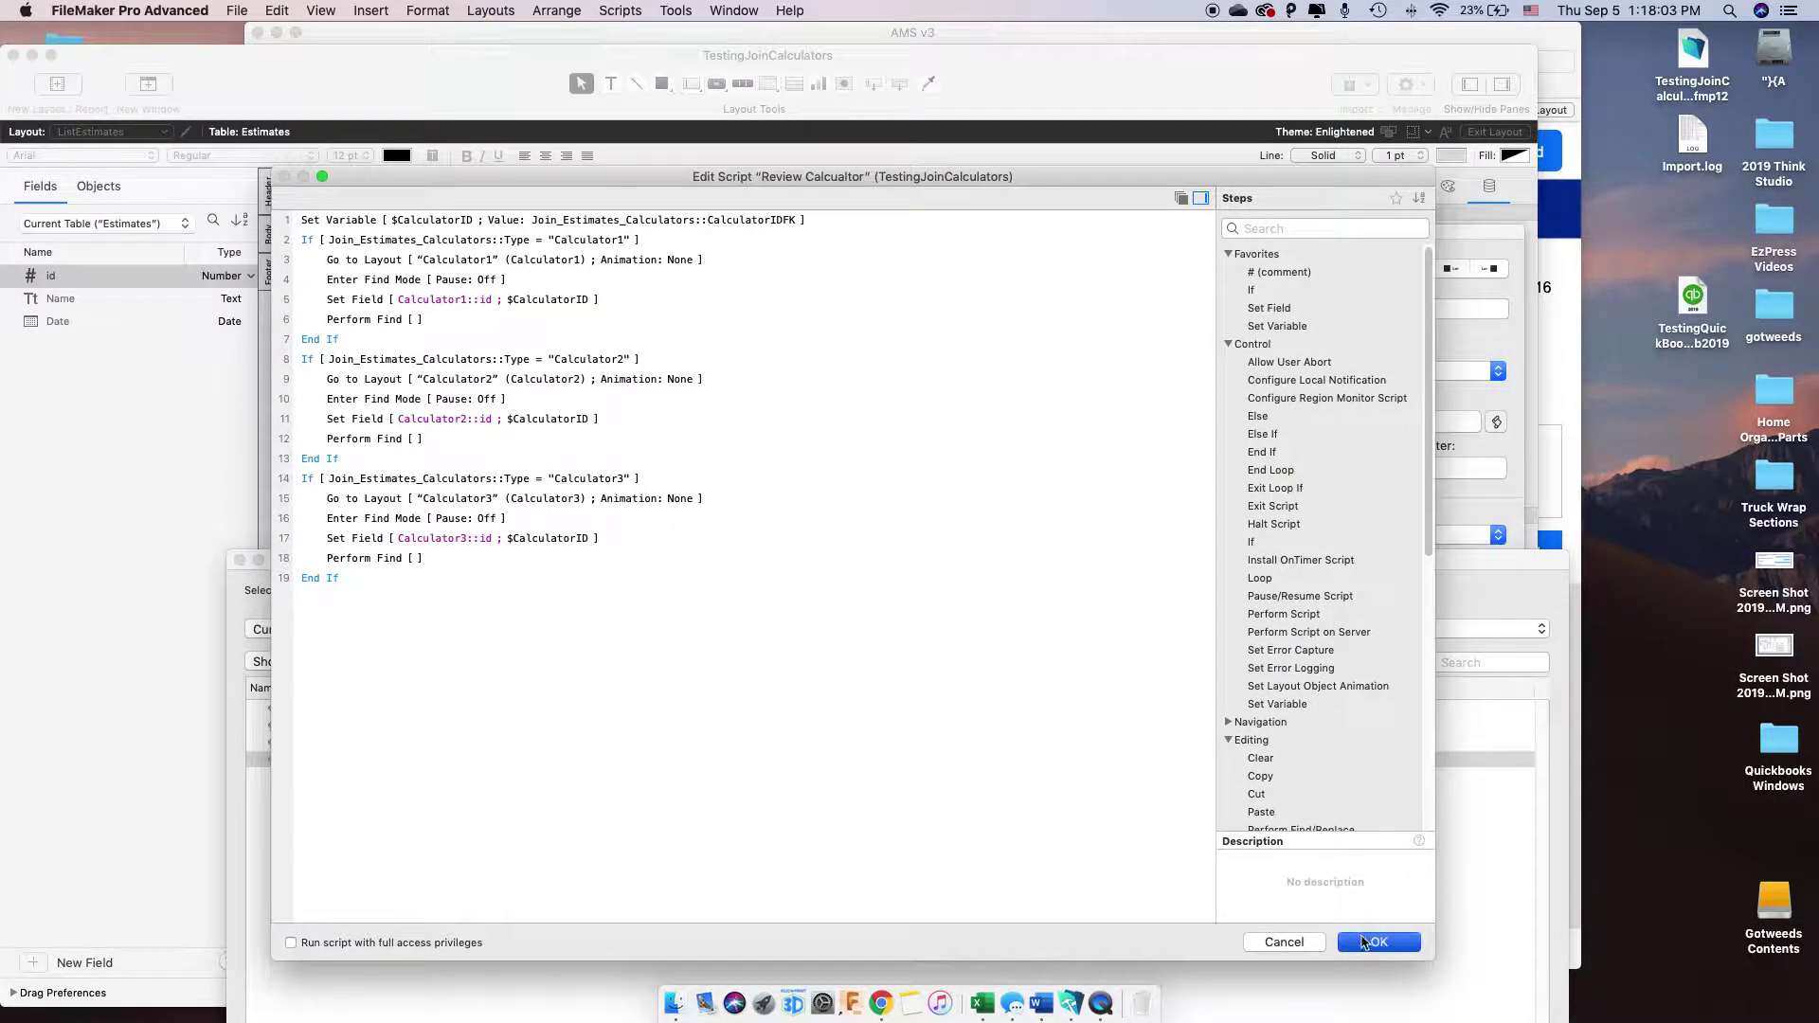
left_click_drag(701, 533, 540, 27)
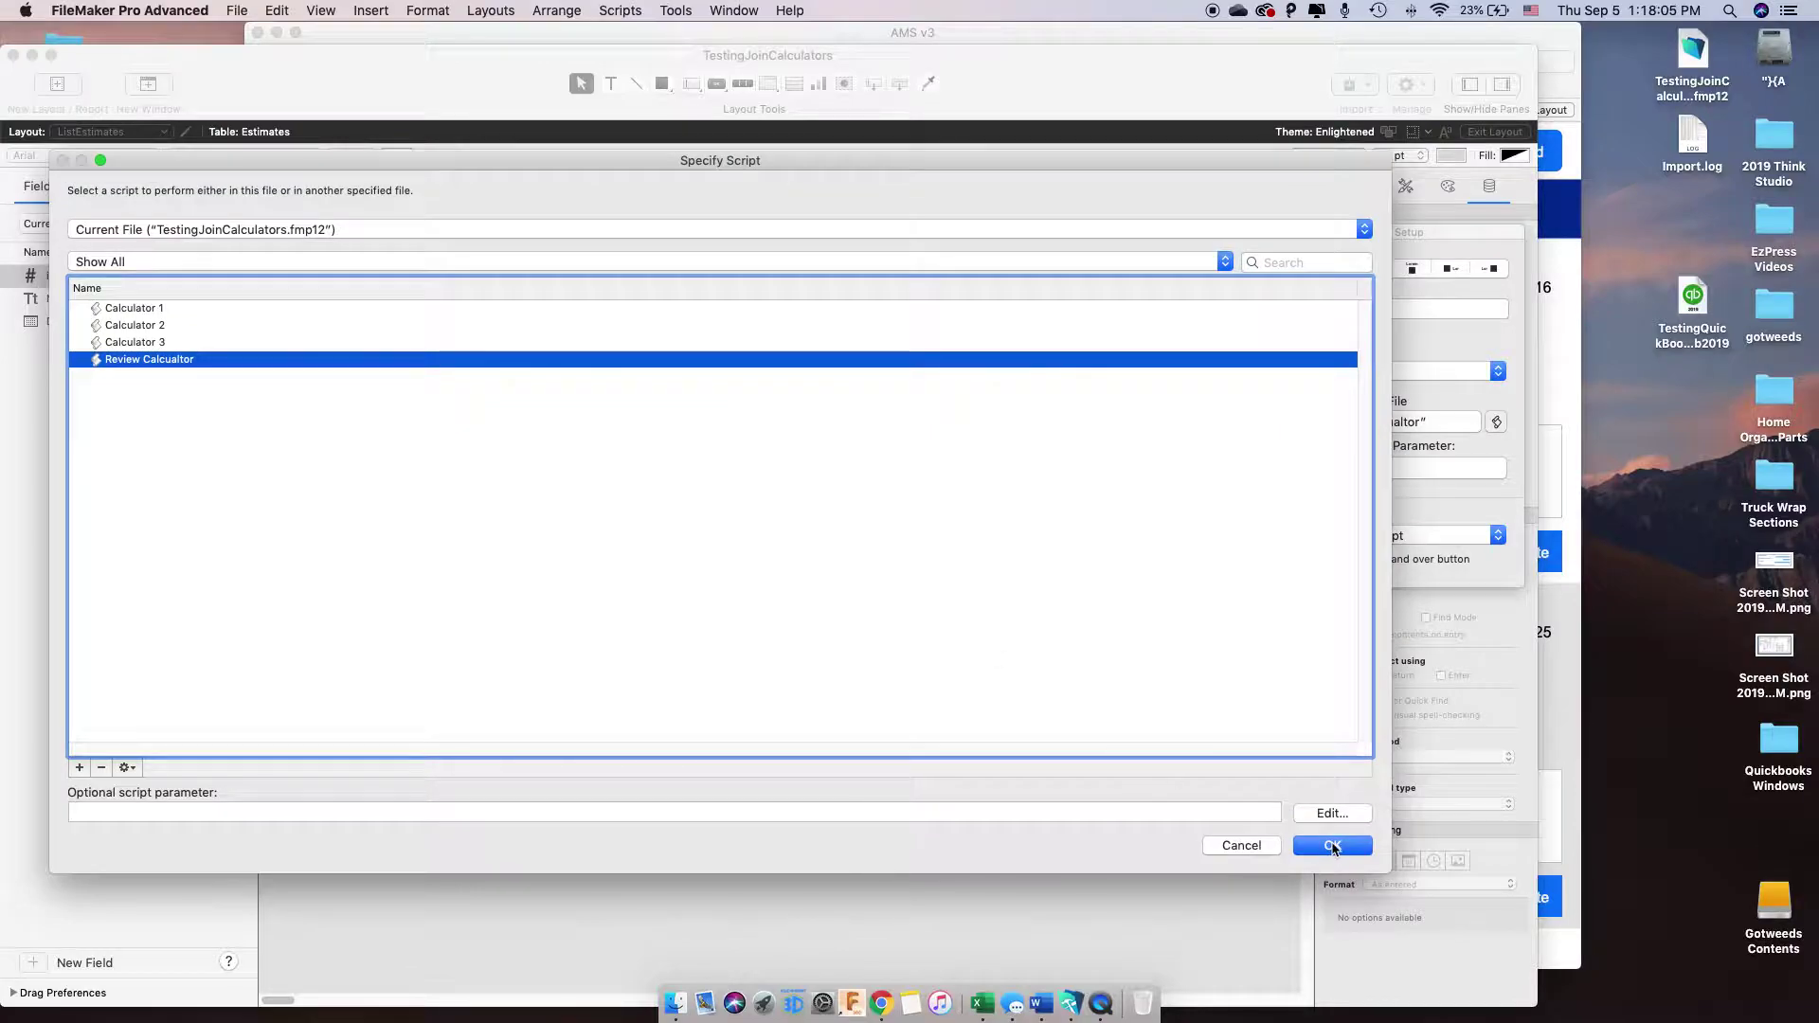
left_click(1333, 846)
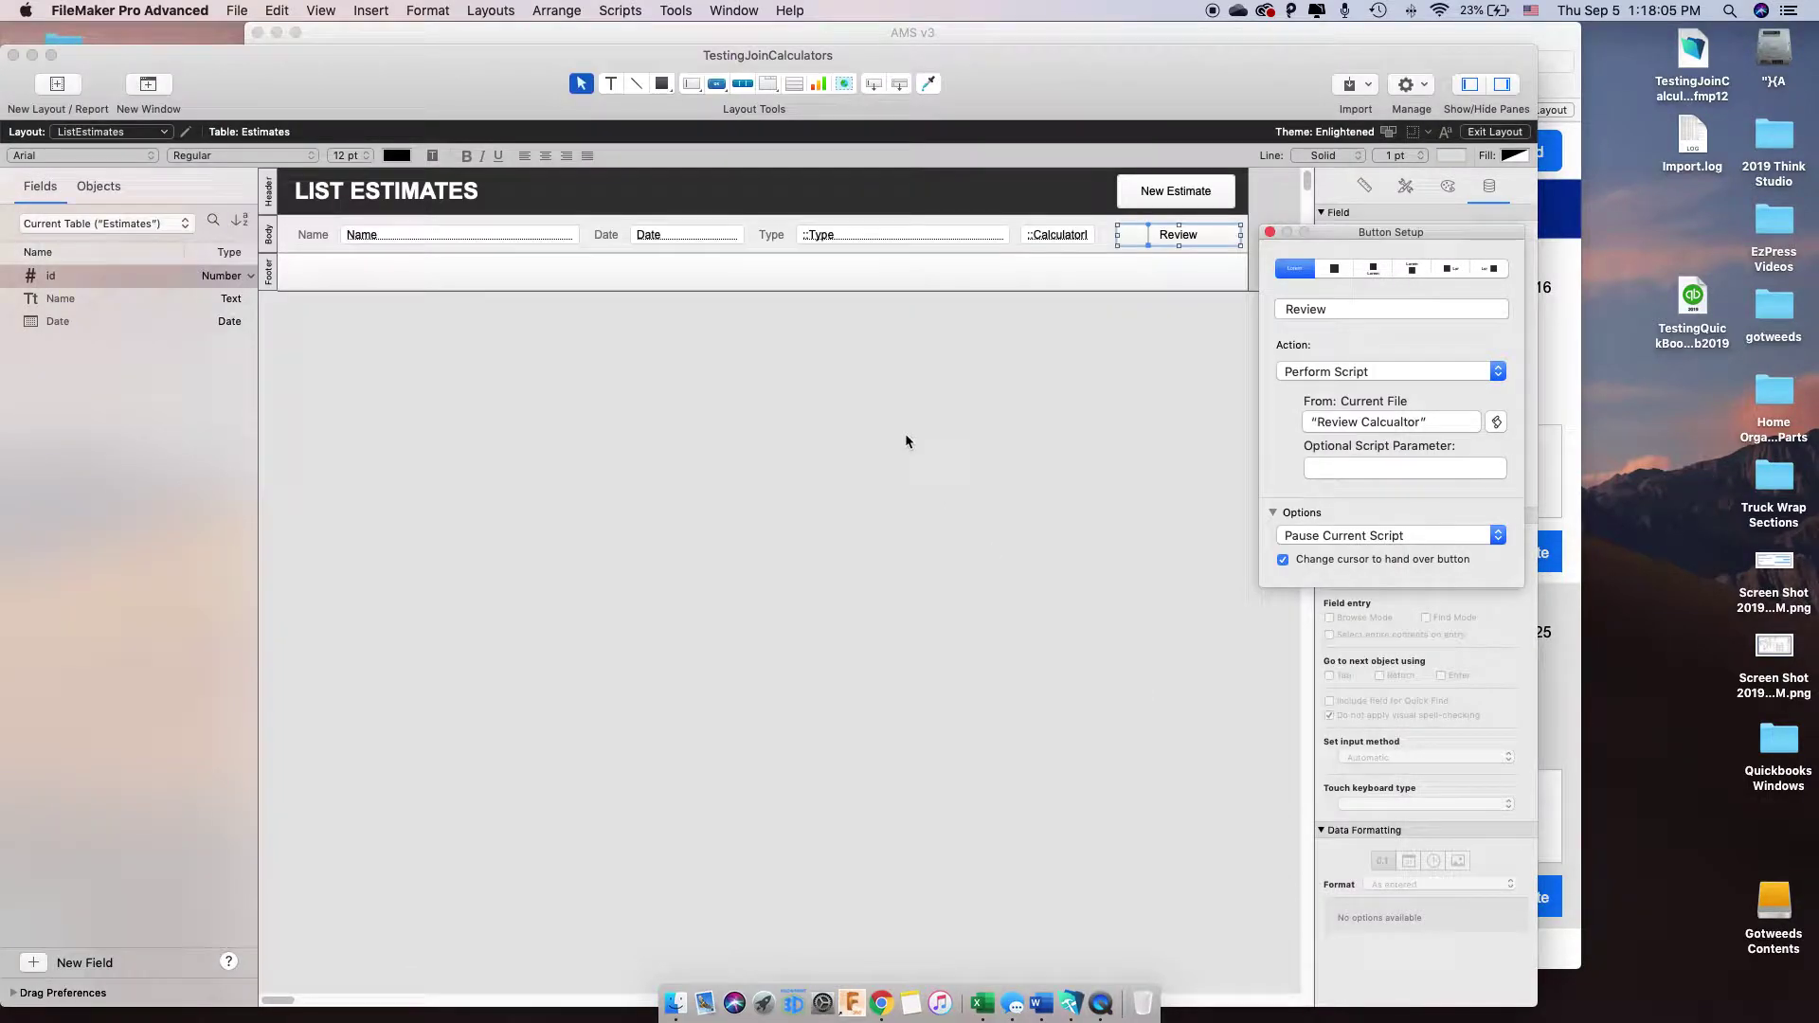
Open the relationships graph, shift Join_Estimates_Calculators slightly left and select the calculator tables
left_click(248, 11)
mouse_move(279, 163)
left_click(493, 163)
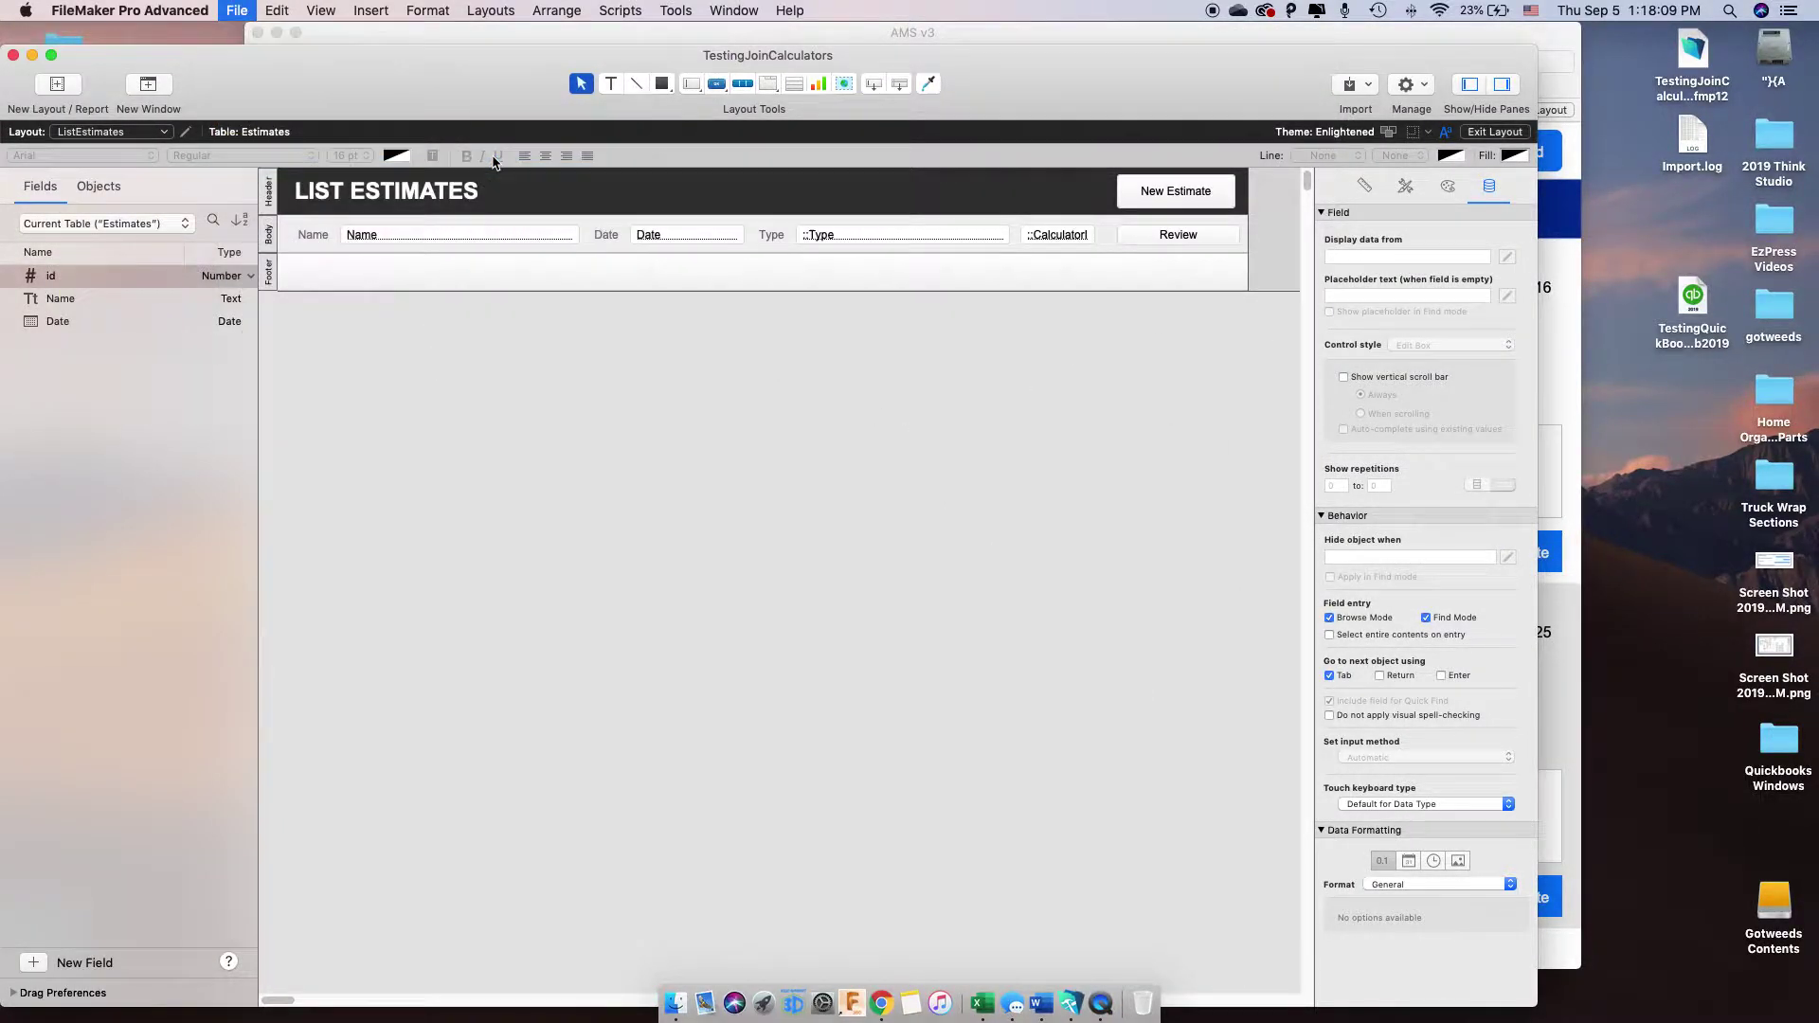
left_click_drag(713, 162, 702, 161)
left_click_drag(1130, 257, 947, 653)
Select the calculator and join tables in the graph and shift the Estimates table slightly right
left_click(1002, 556)
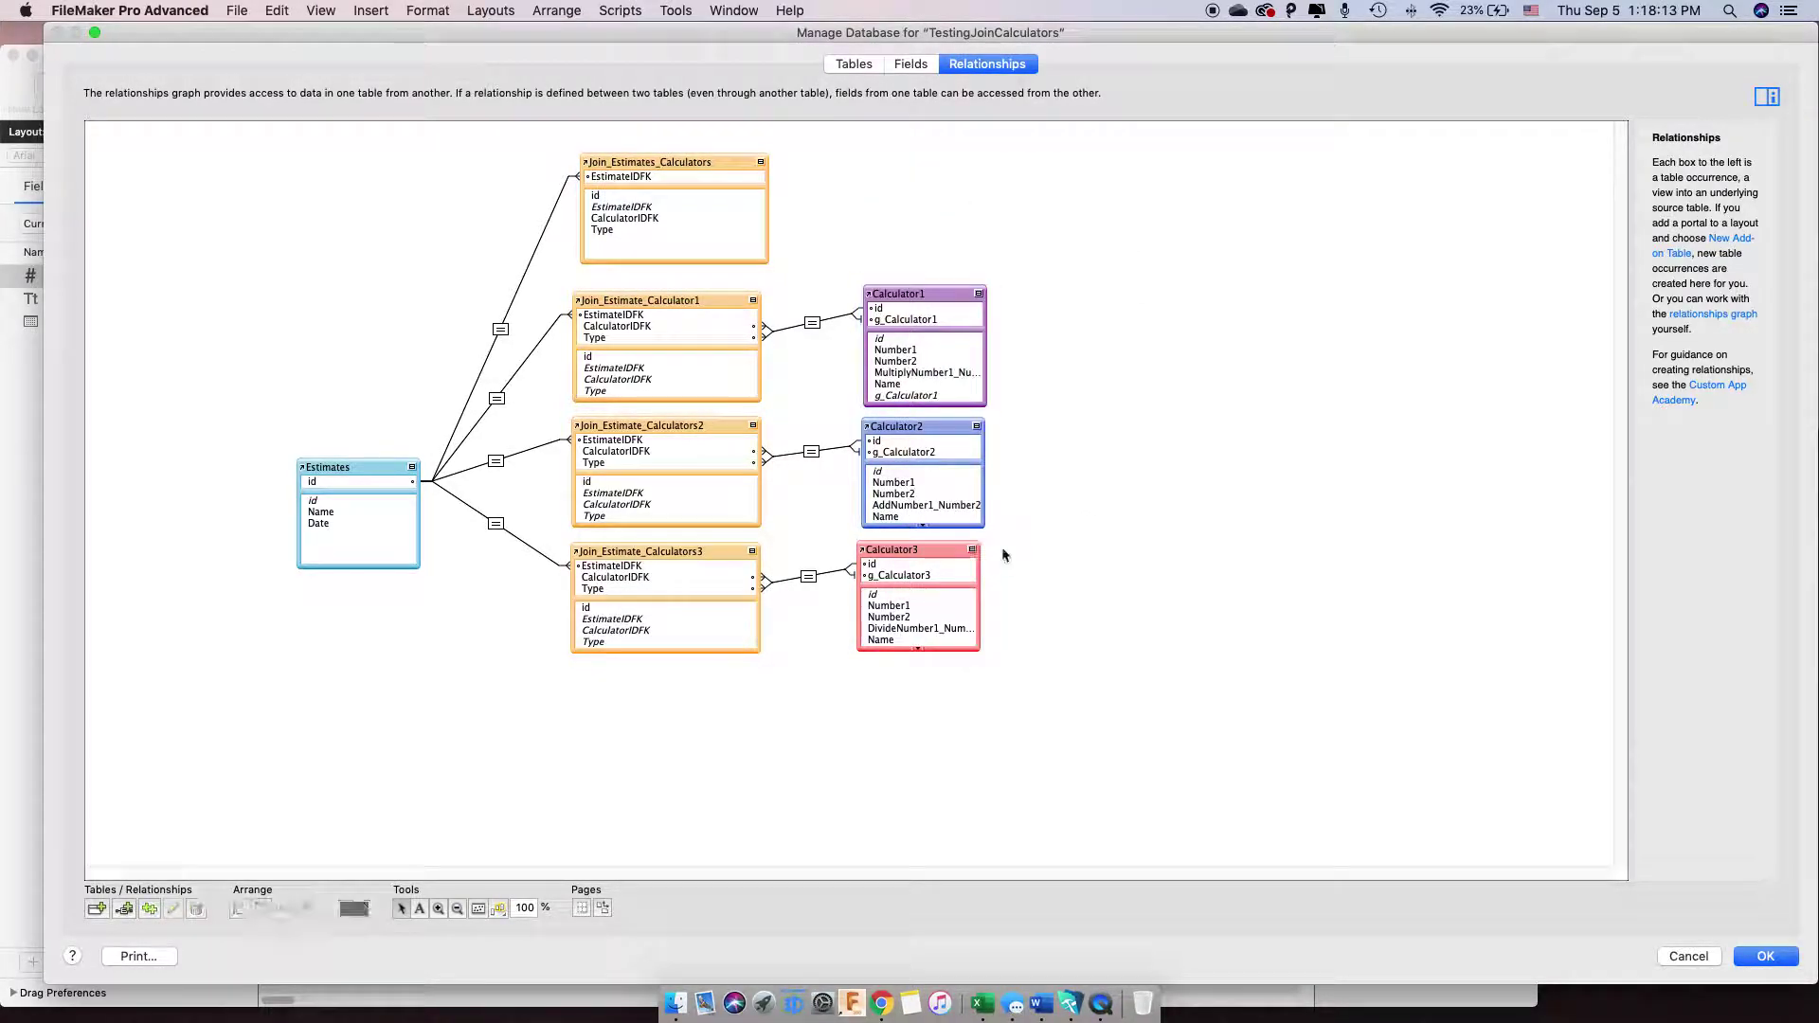
left_click_drag(1055, 283, 963, 677)
left_click(497, 728)
left_click_drag(344, 470, 391, 455)
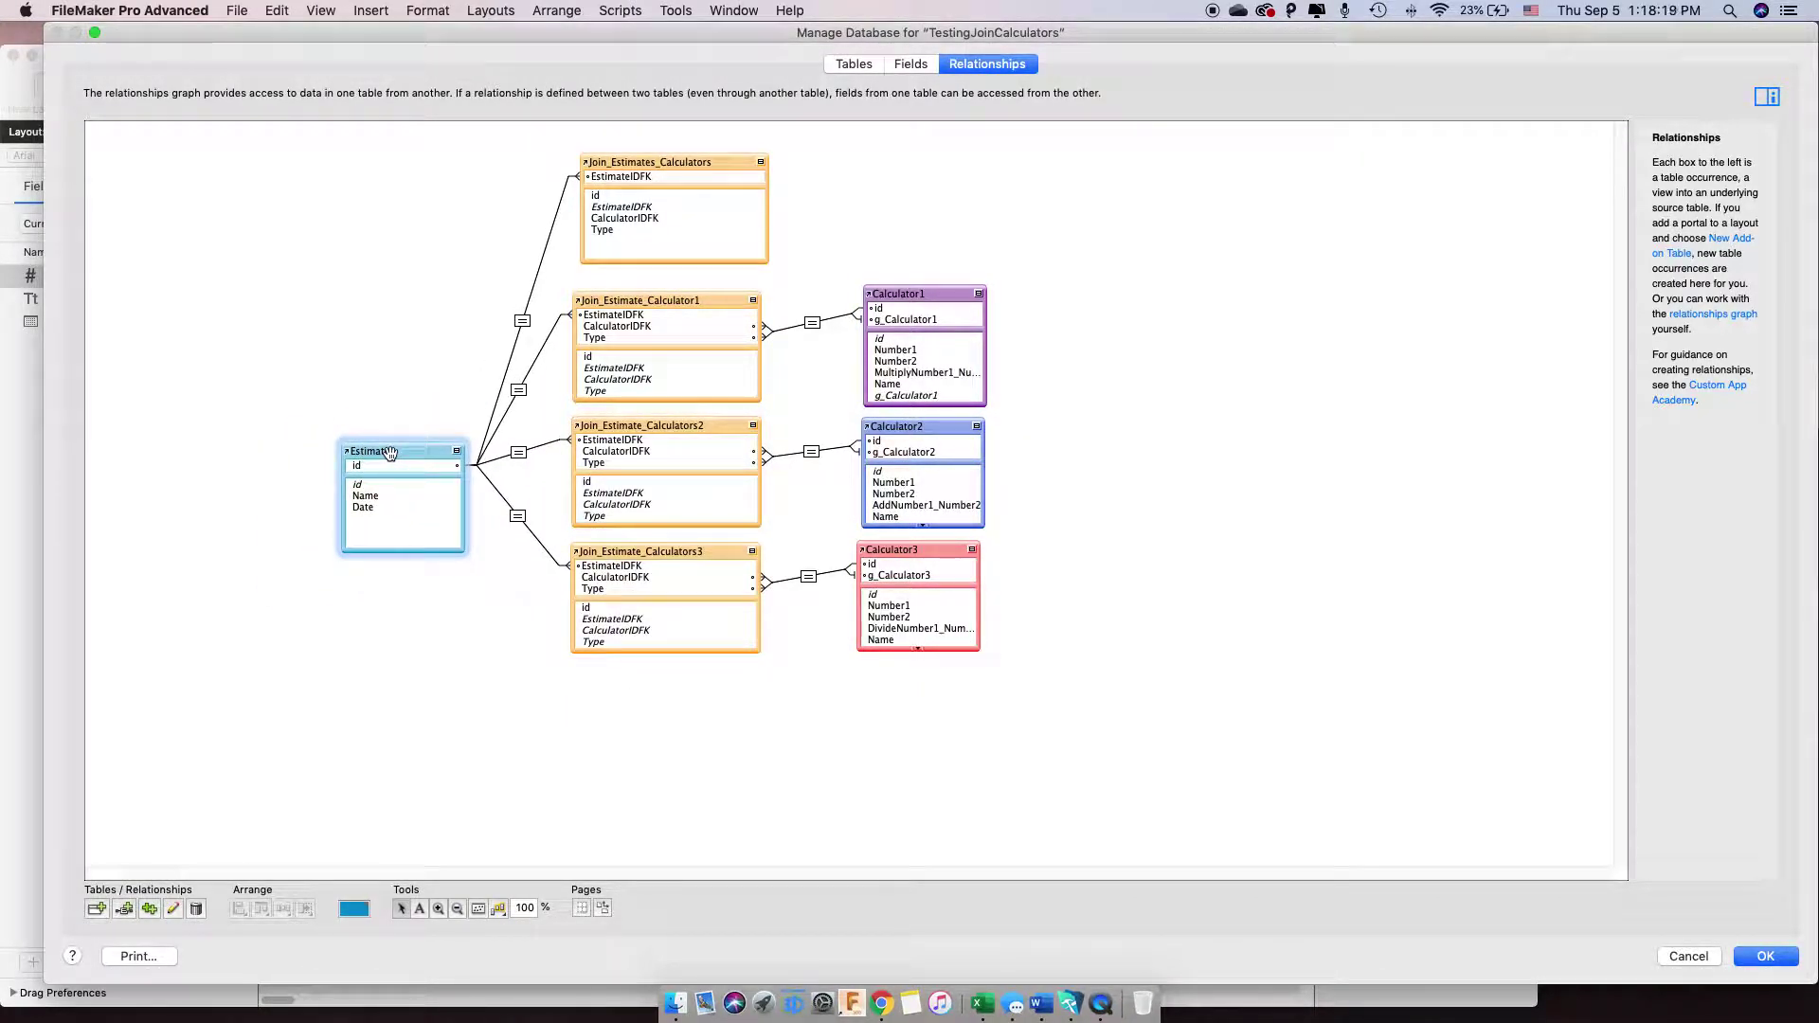
left_click(824, 235)
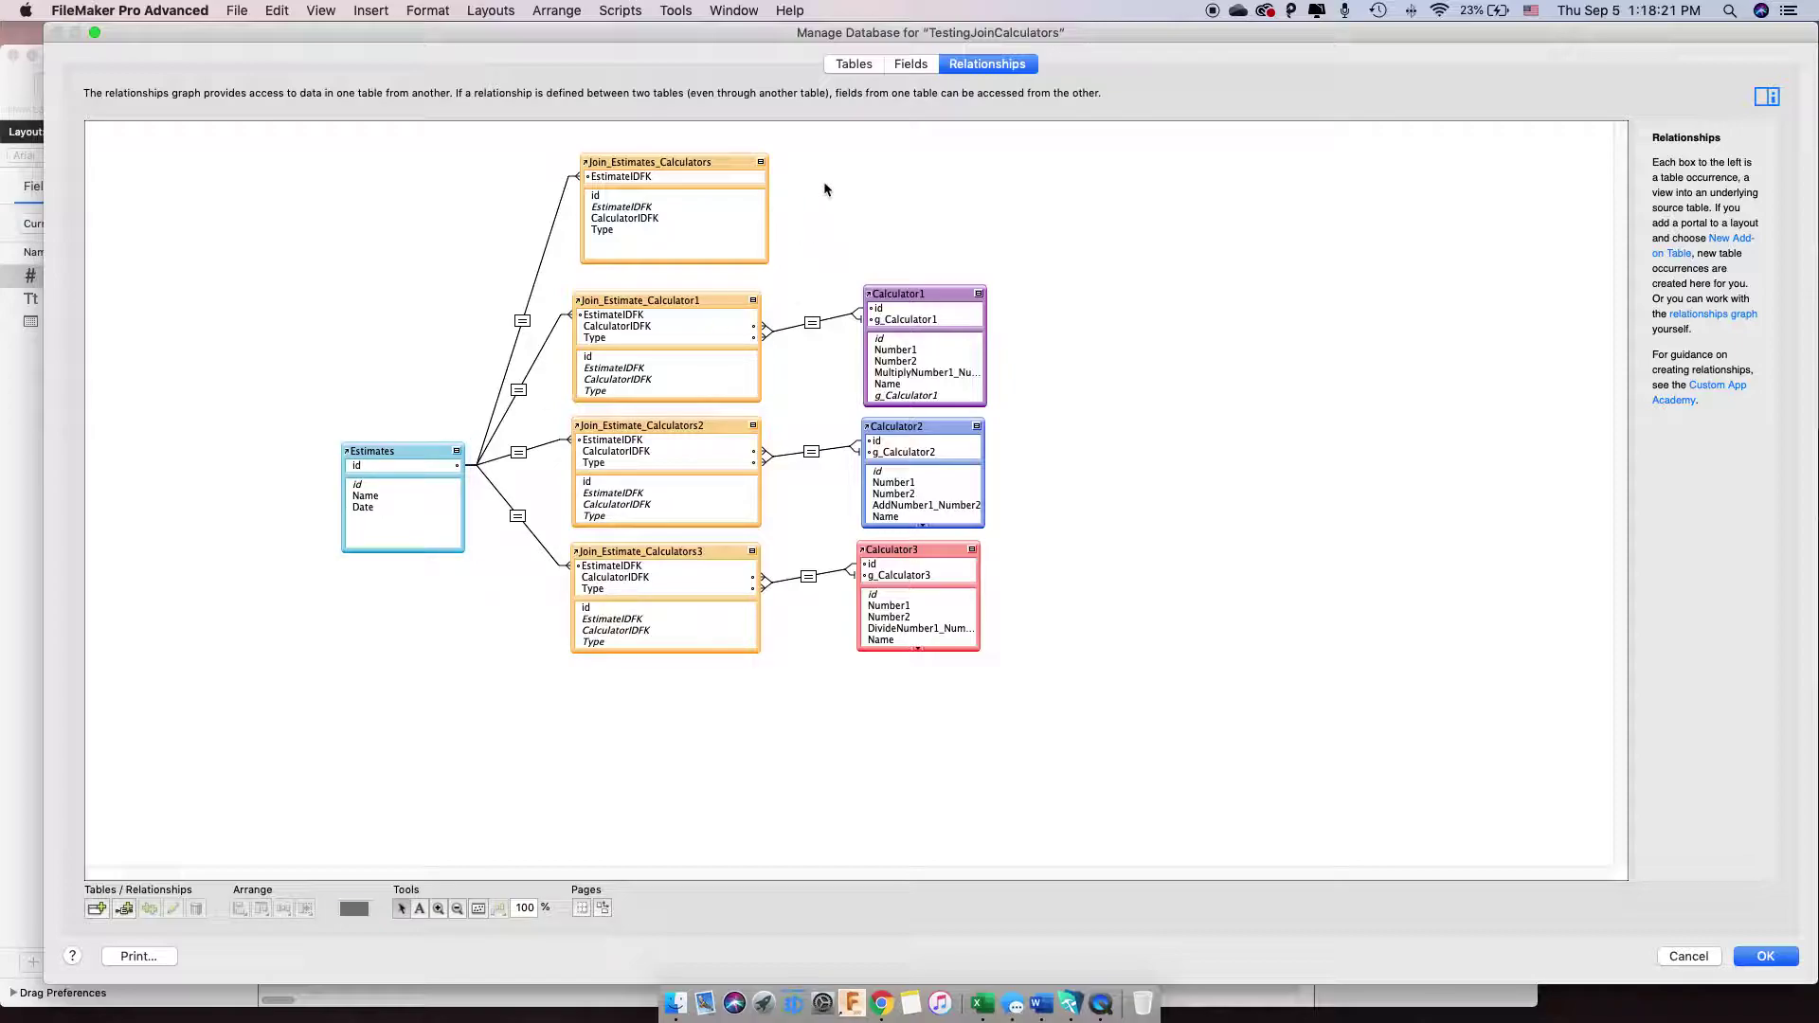
mouse_move(824, 183)
left_mouse_down()
mouse_move(699, 590)
mouse_move(820, 190)
left_mouse_up()
Check the Tables list, return to Relationships and close the database definitions
left_click(854, 64)
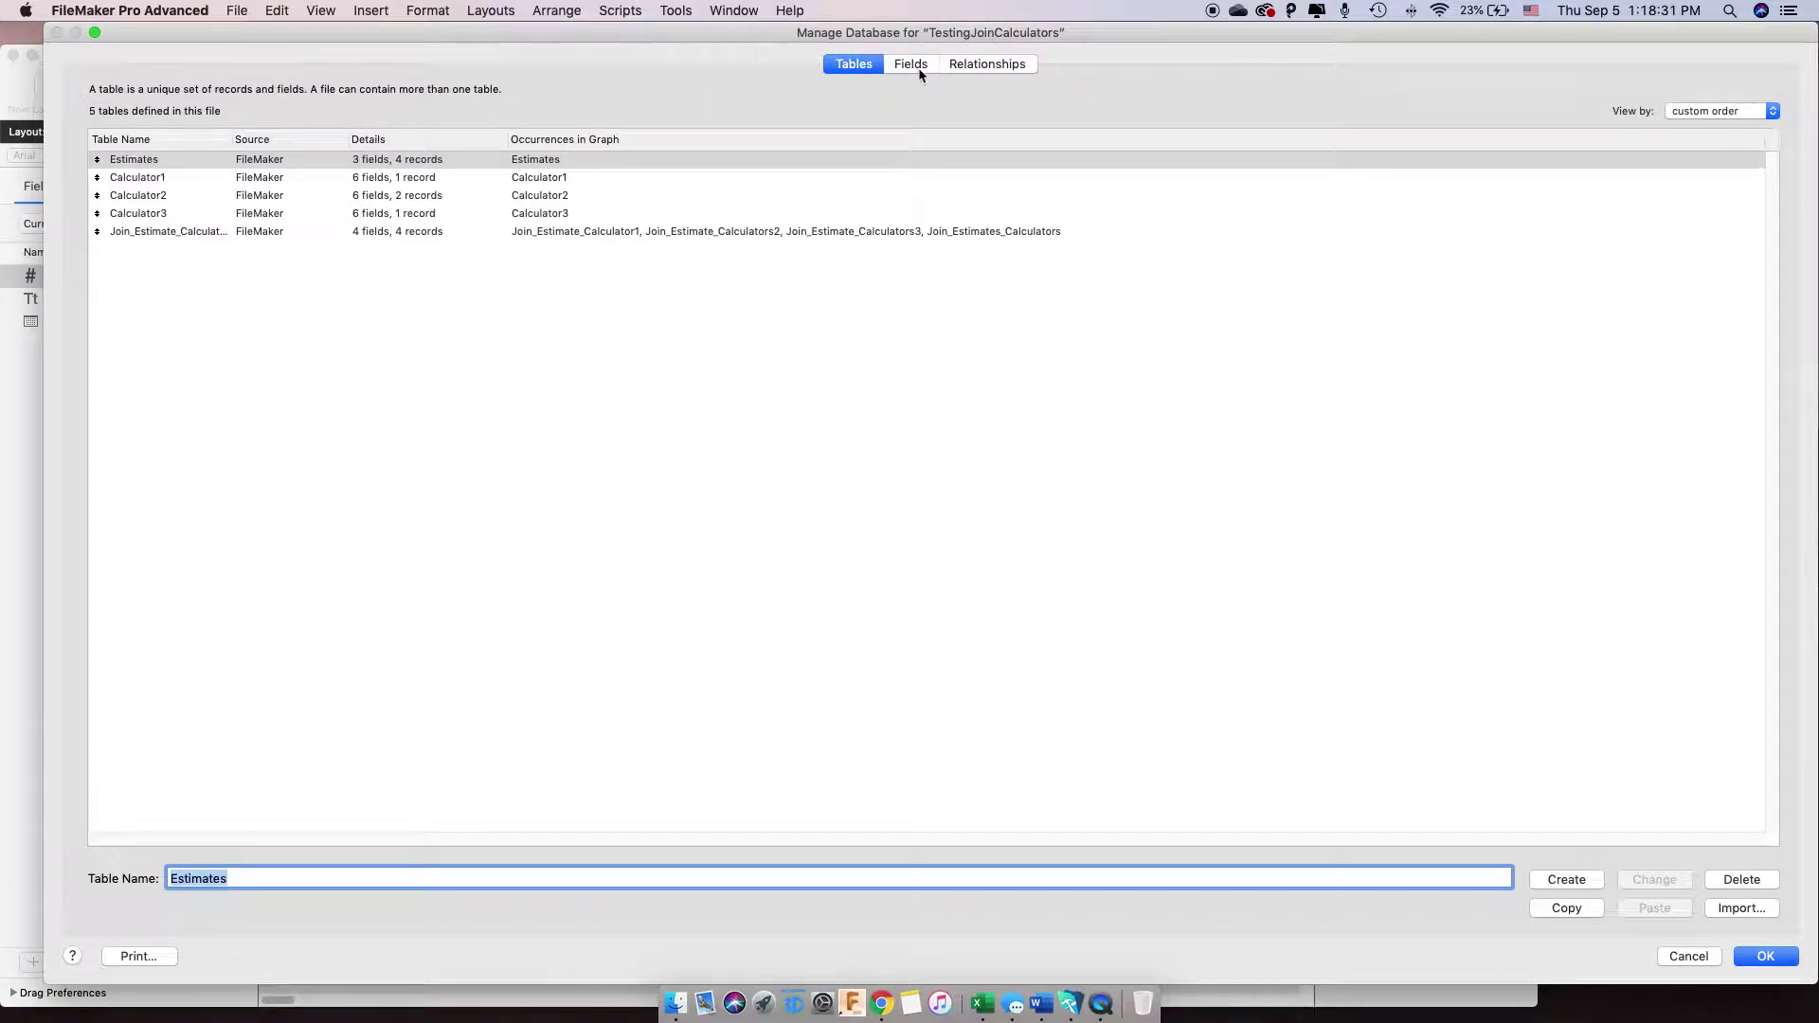
left_click(993, 67)
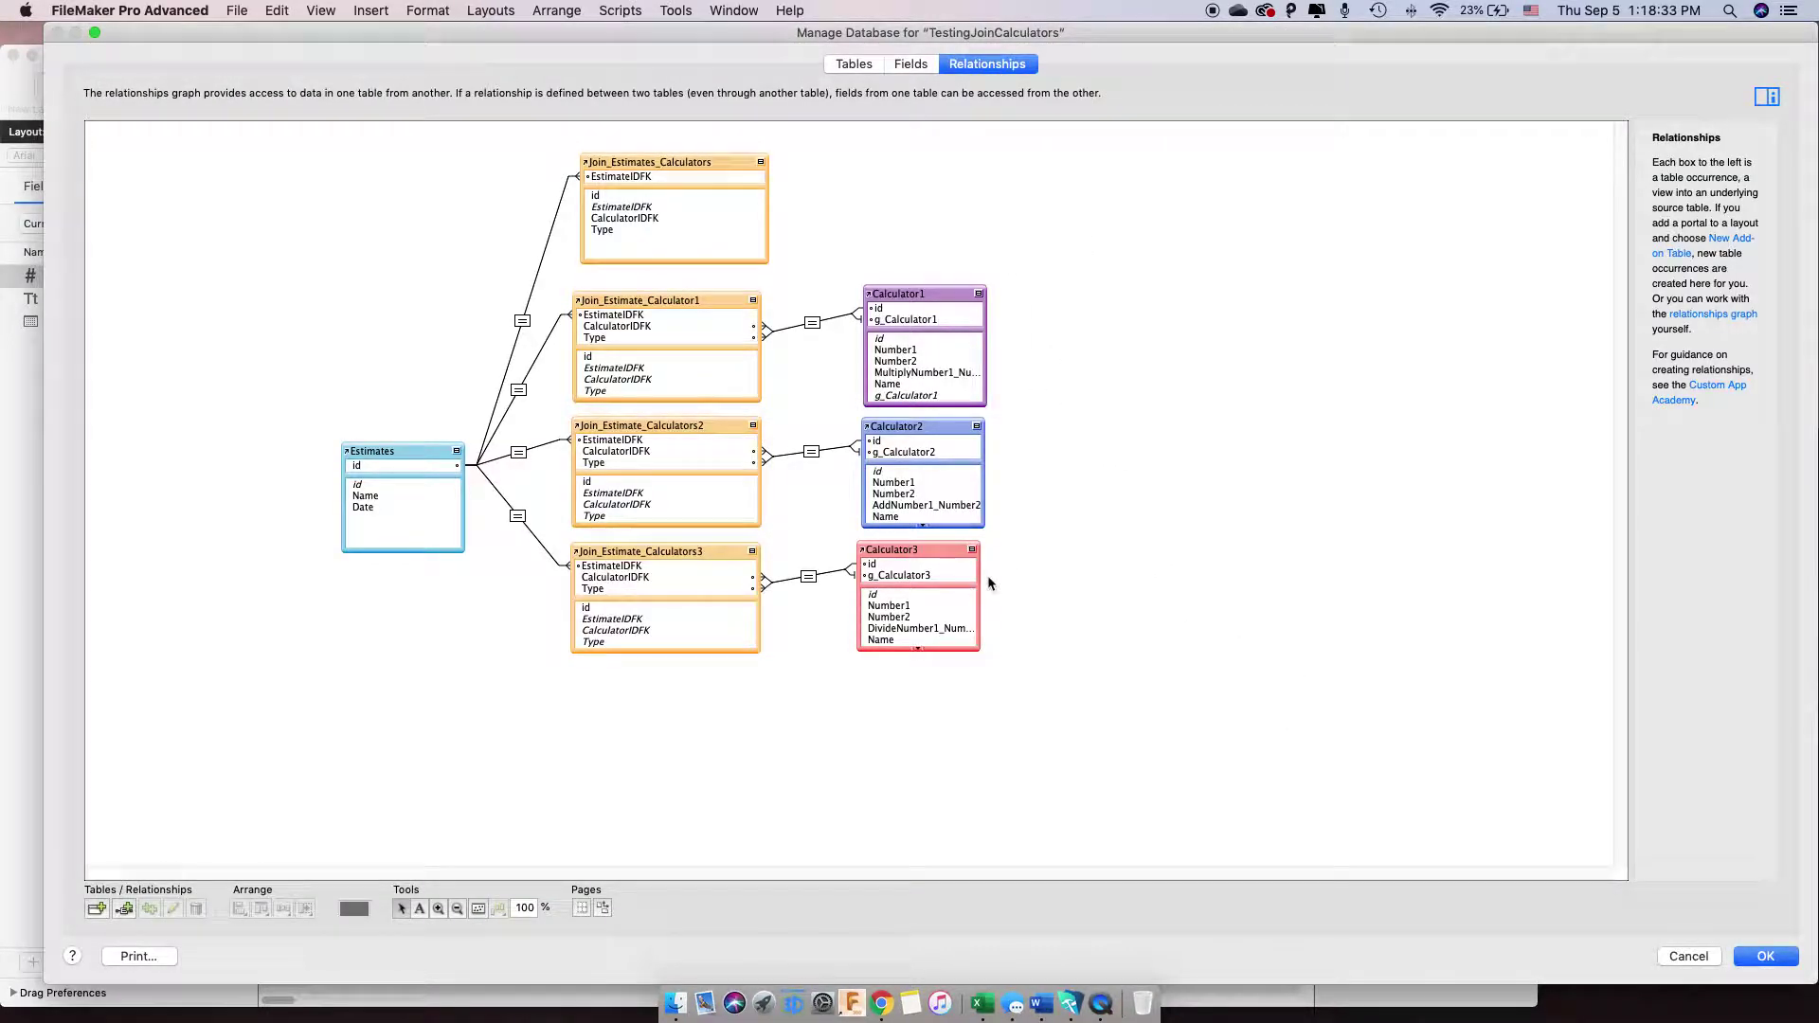
left_click(1796, 956)
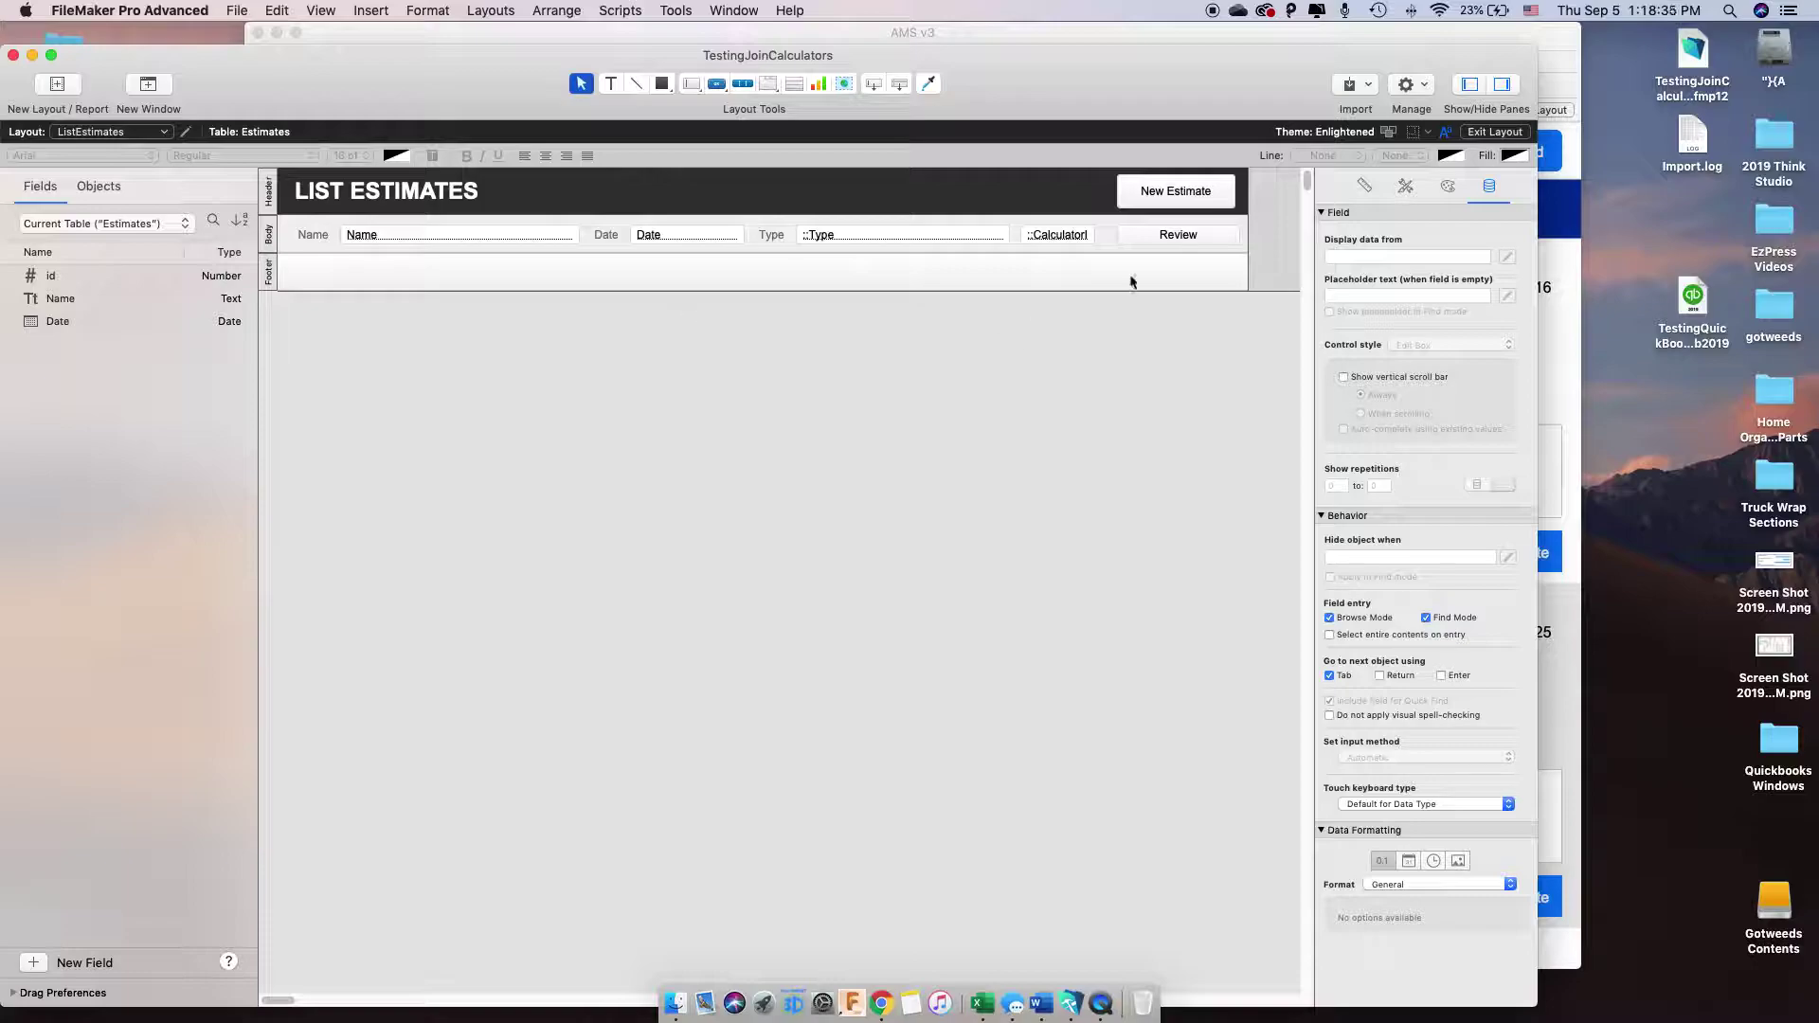
Add estimate 6 named 'Youtube Testing for viewers' and create its linked Calculator 3 record
left_click(1480, 133)
left_click(1077, 281)
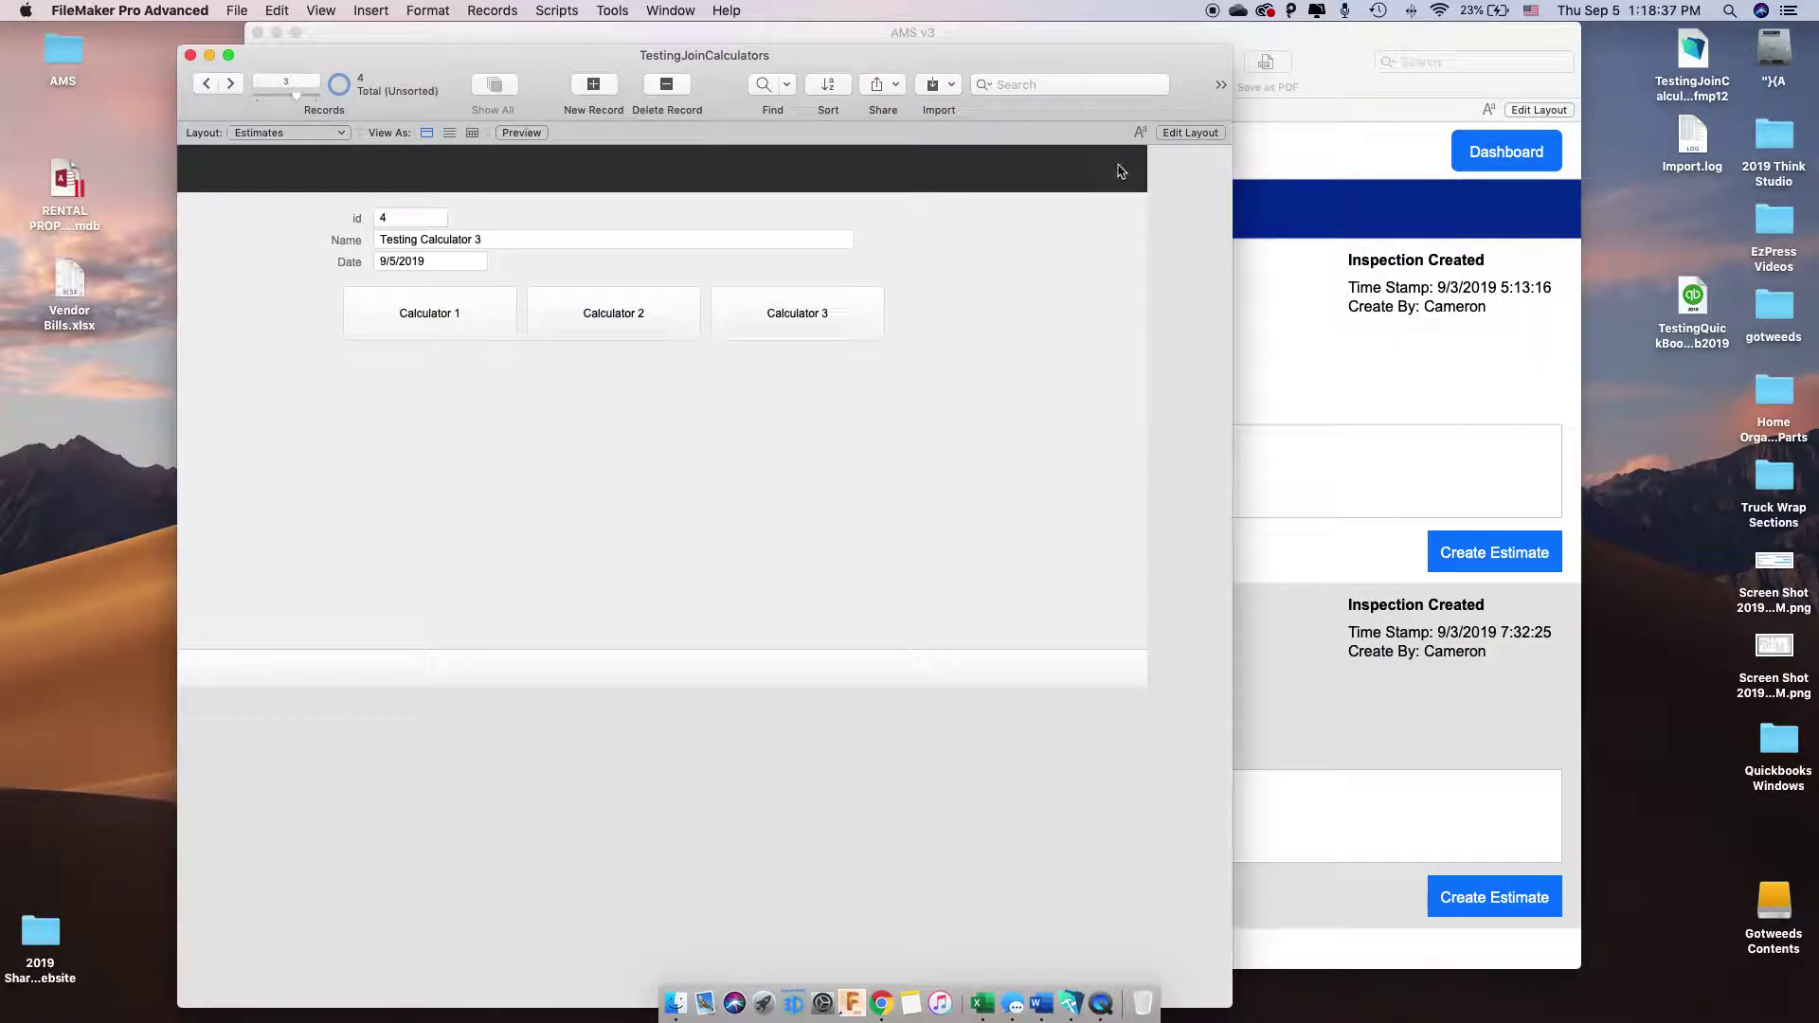
left_click(594, 83)
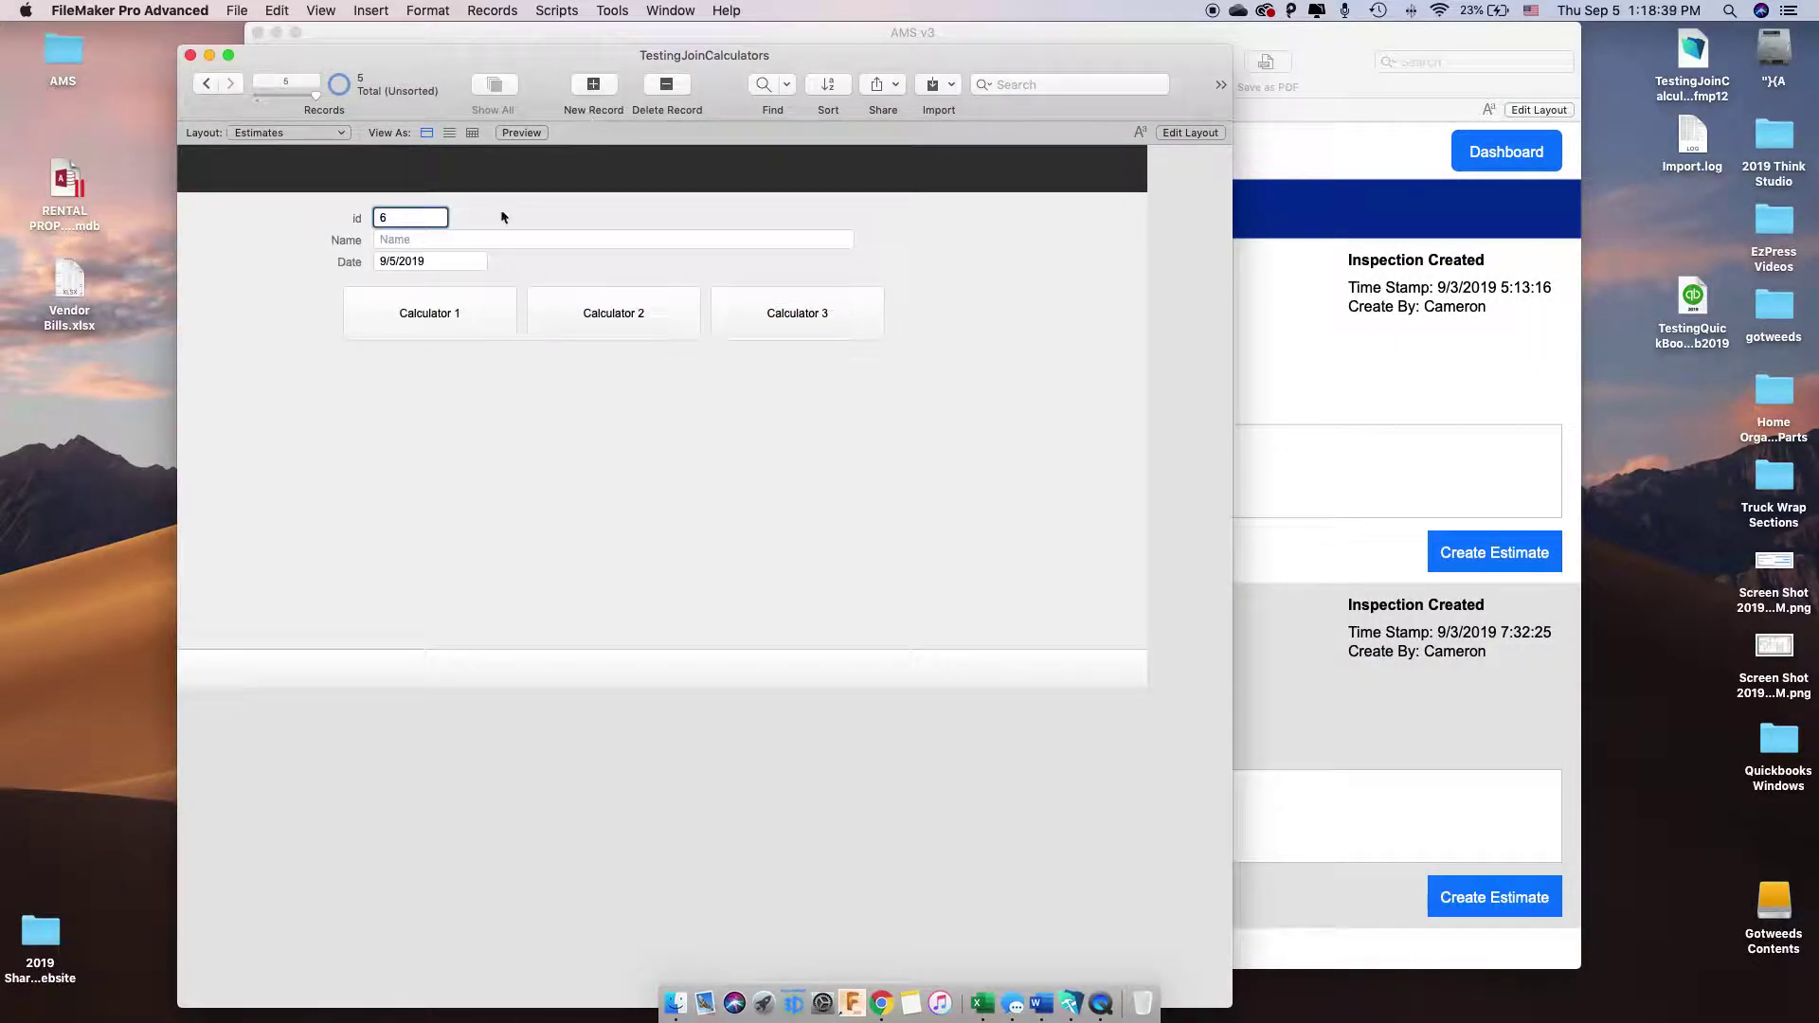
left_click(513, 237)
type("Youtube Testing for viewers")
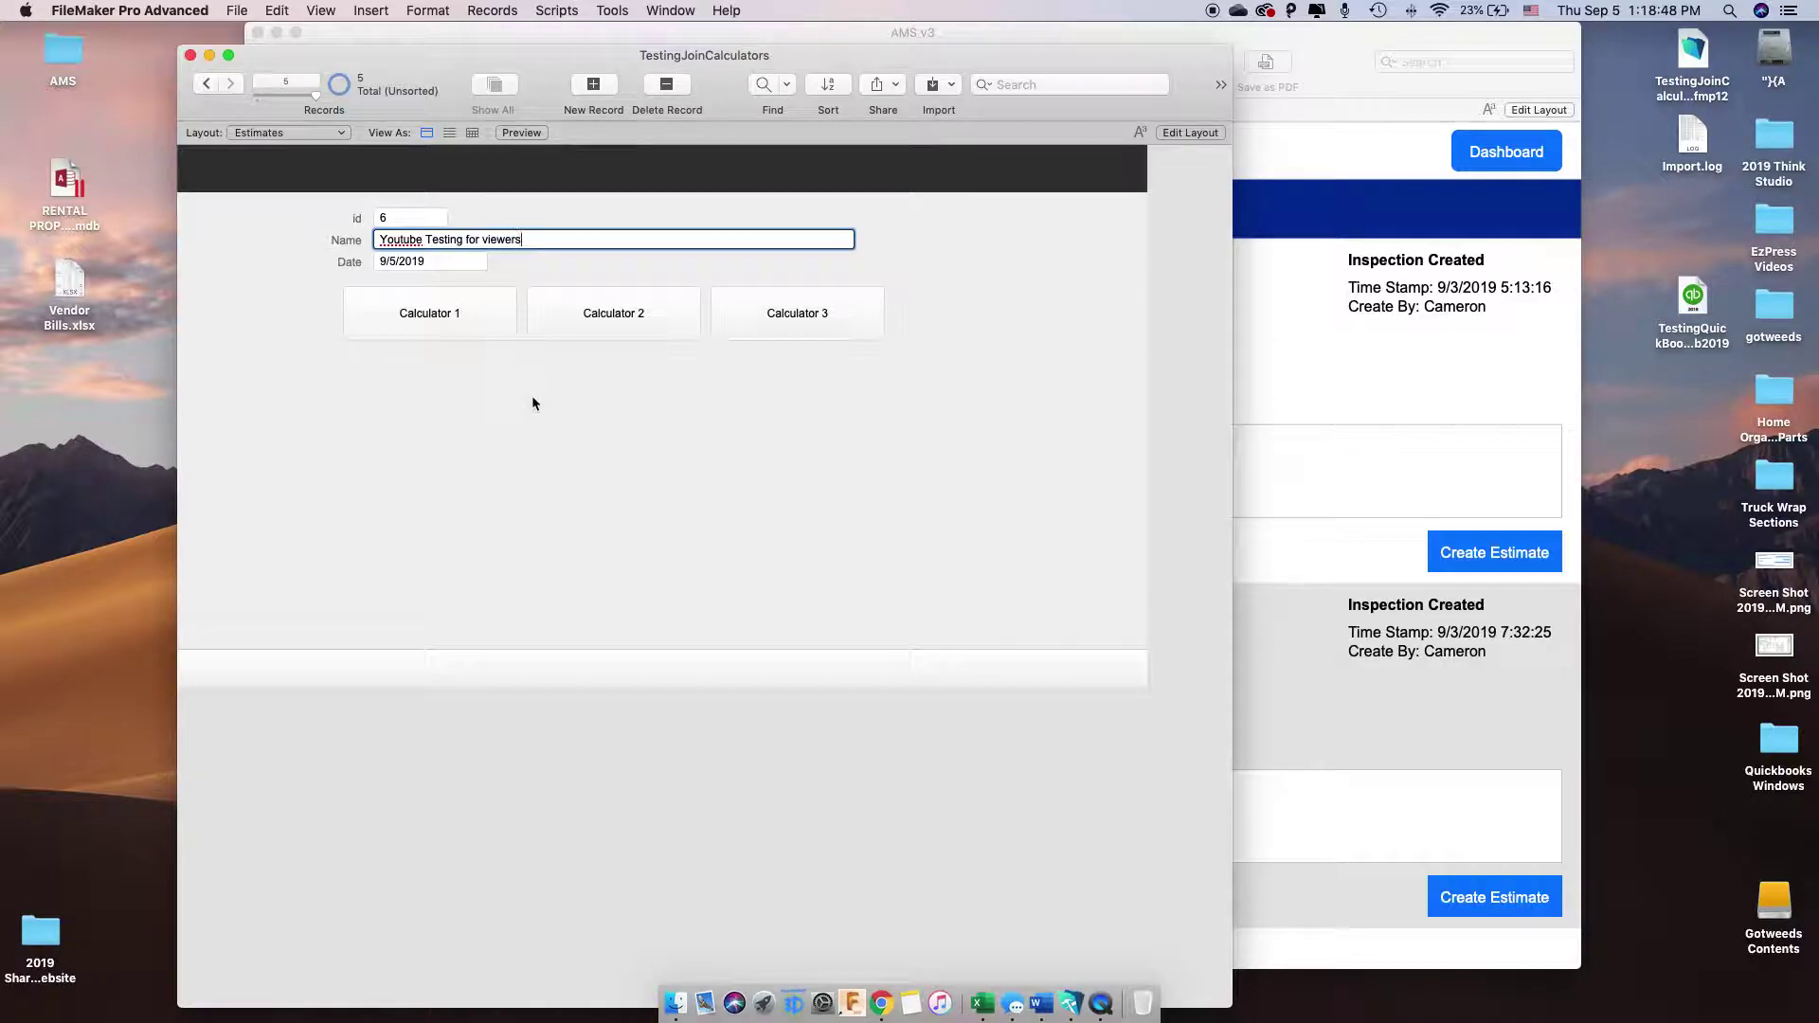
left_click(538, 398)
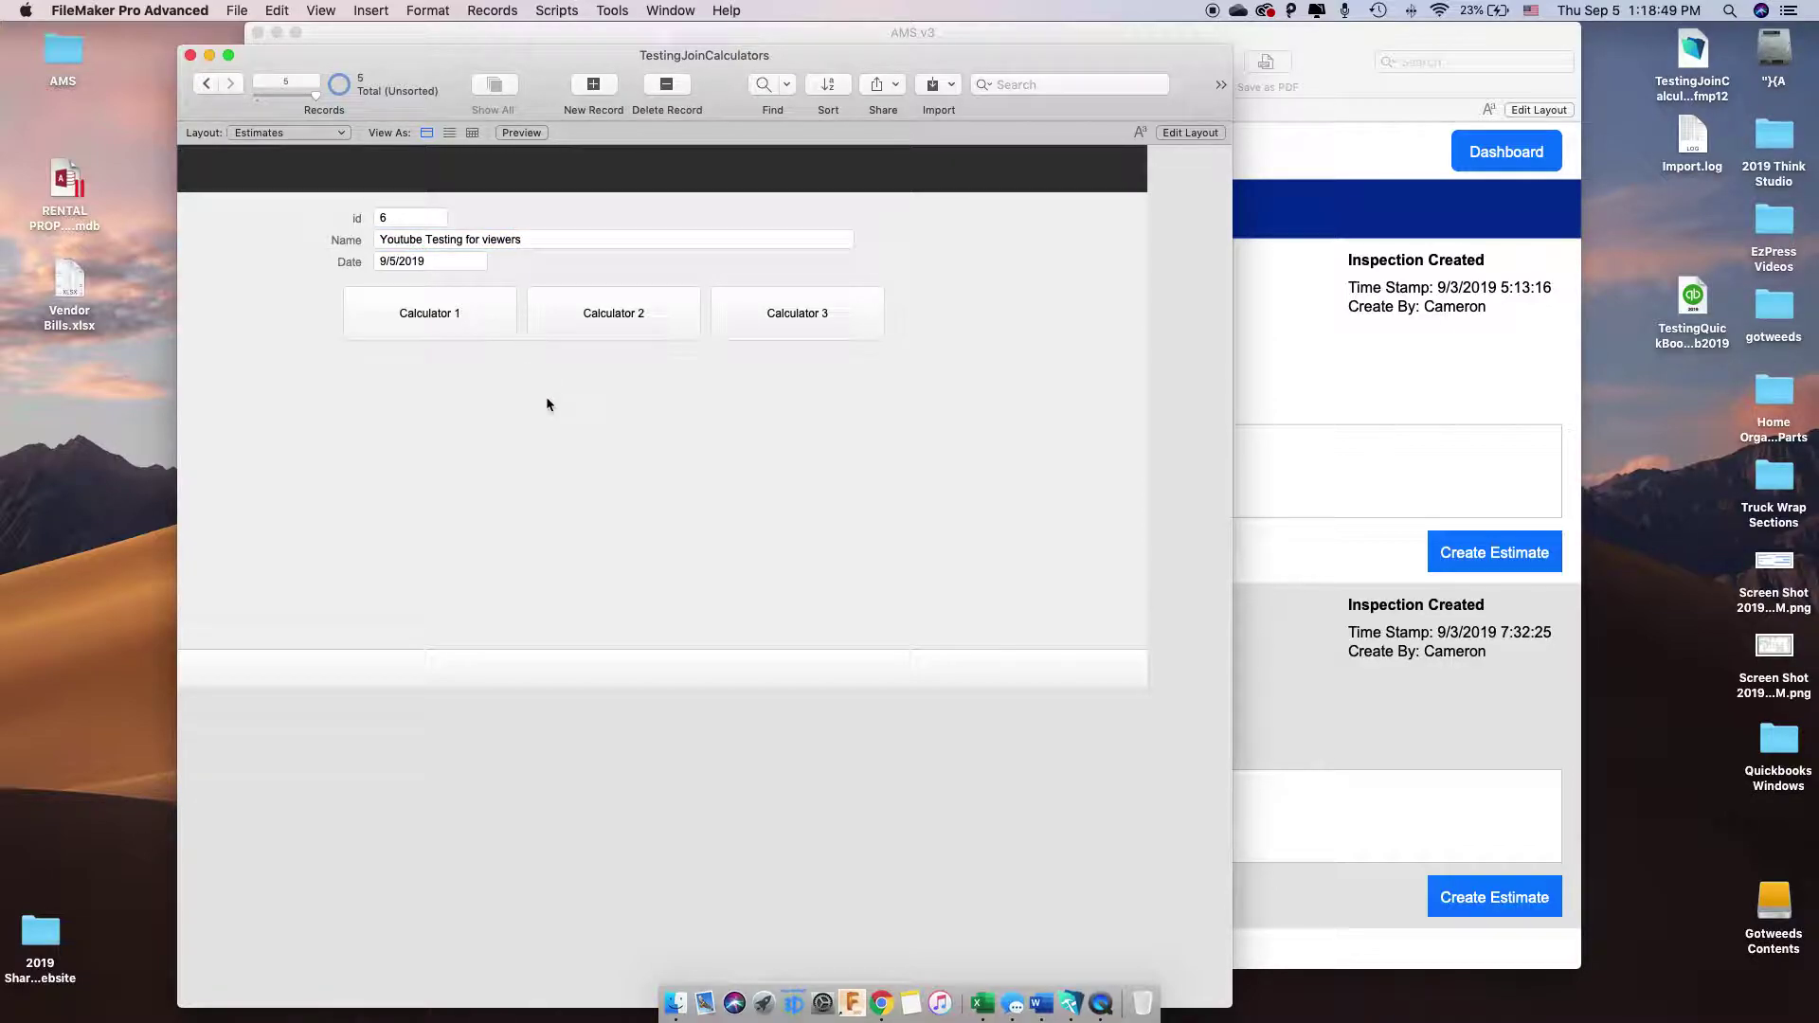
left_click(836, 315)
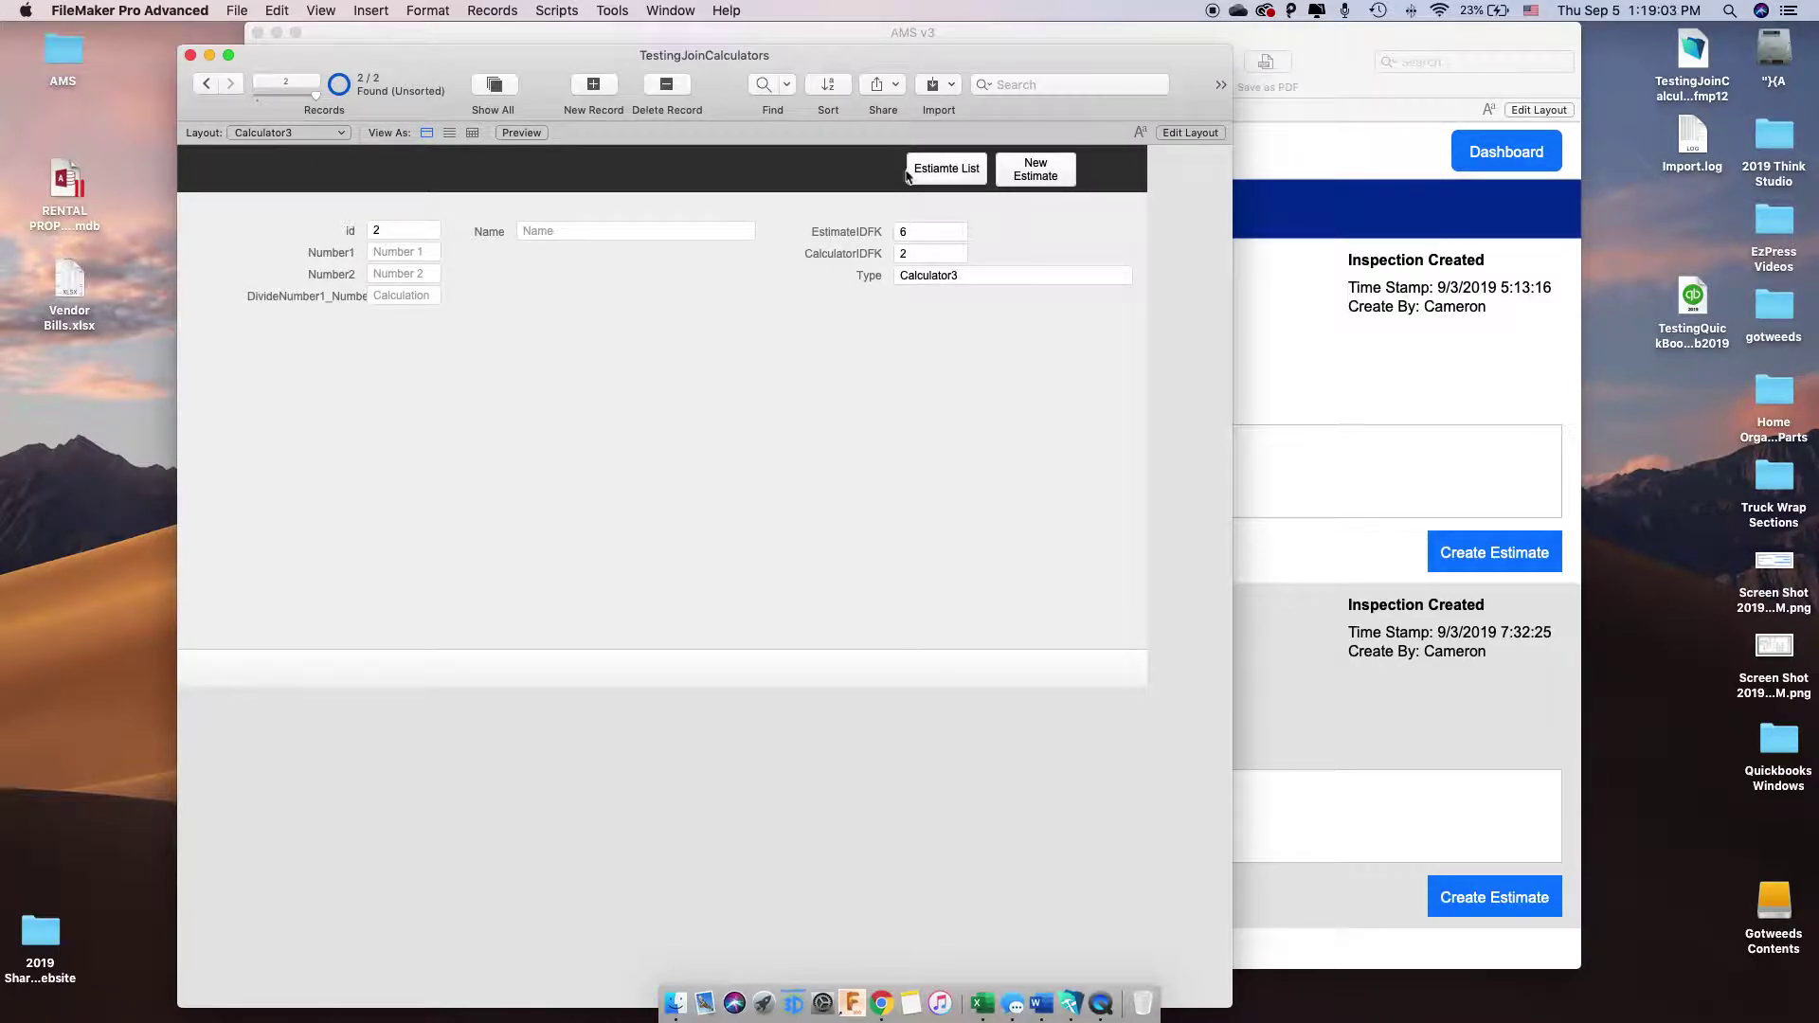
Nudge Join_Estimate_Calculators3 slightly down and right in Manage Database, then close it
key("super+shift+d")
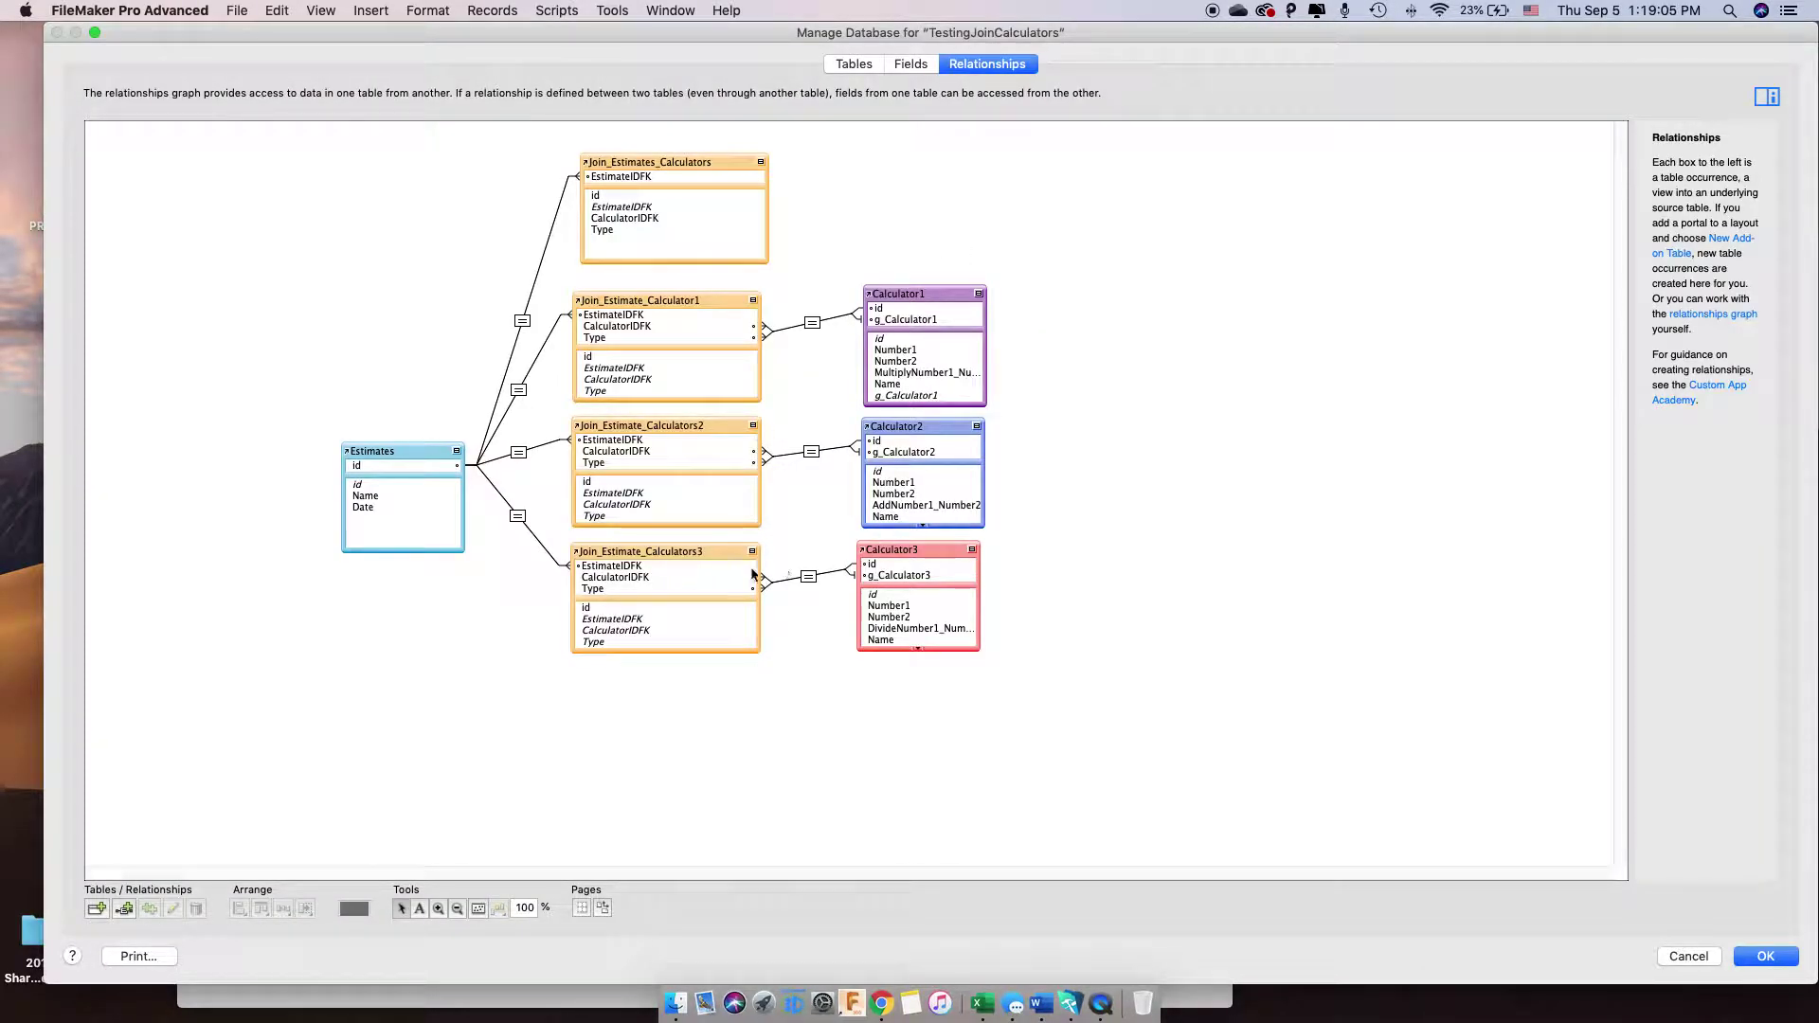
left_click_drag(702, 555, 708, 565)
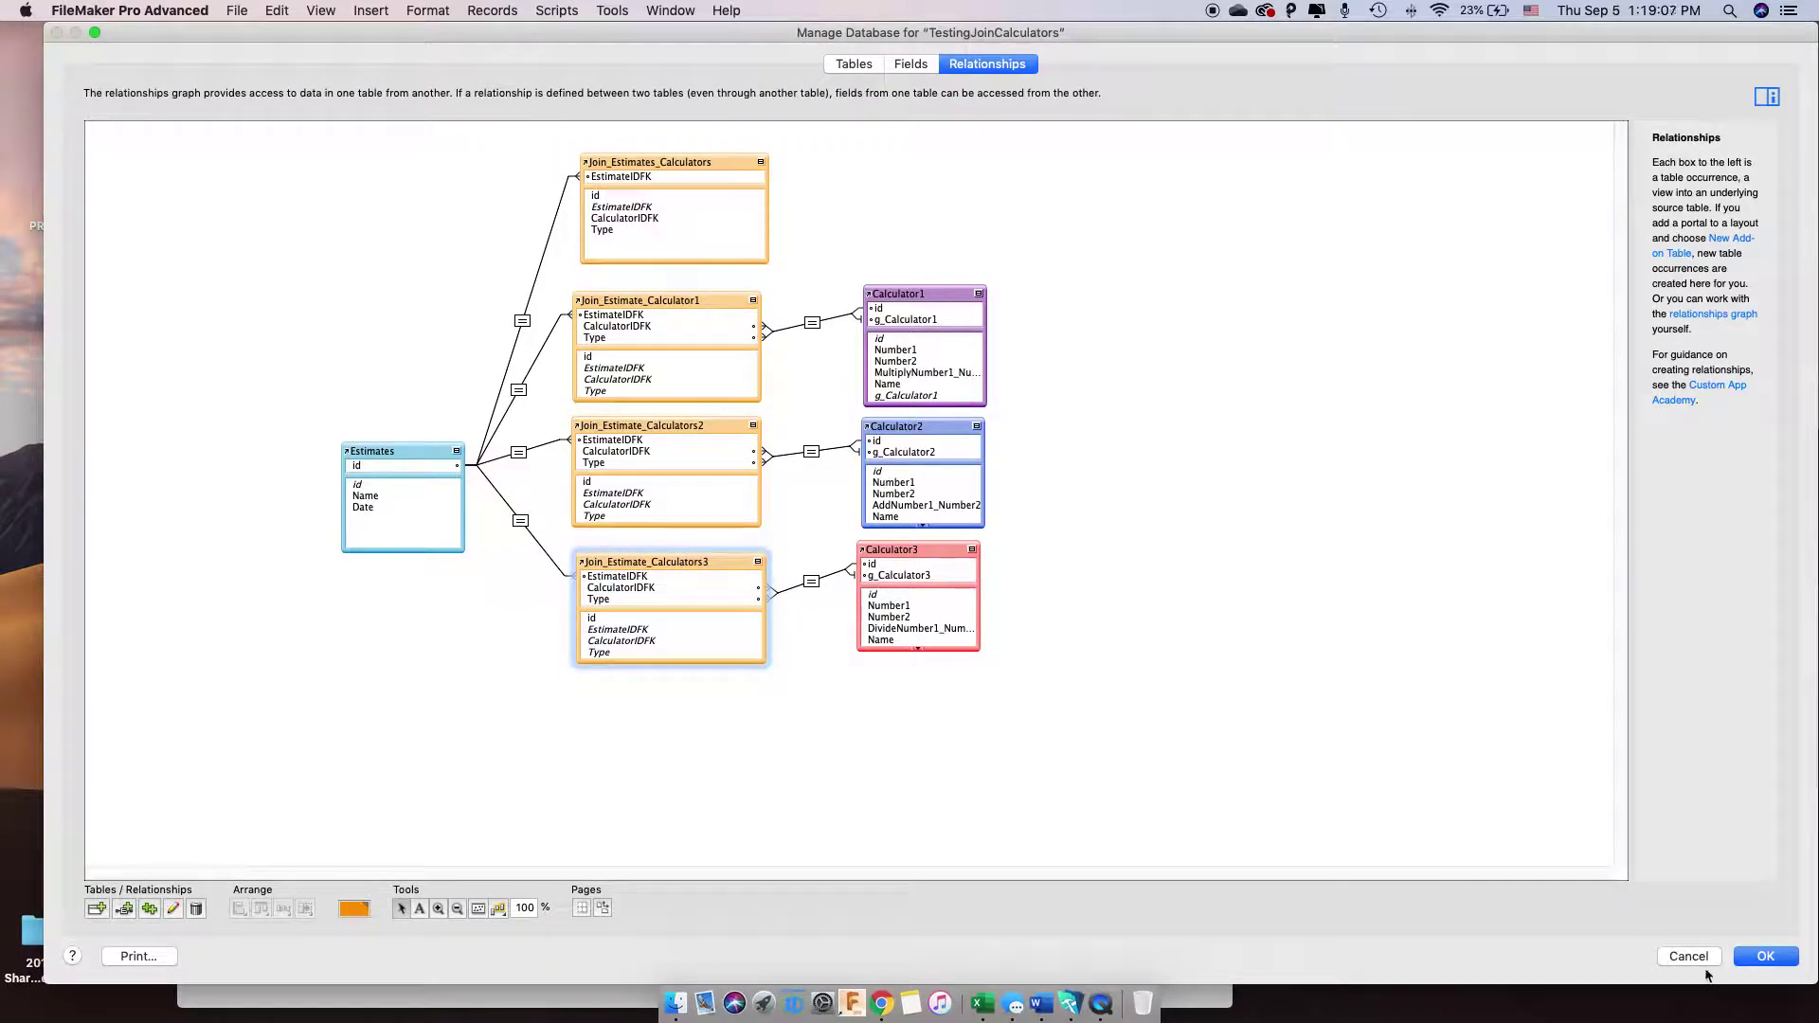
left_click(1765, 957)
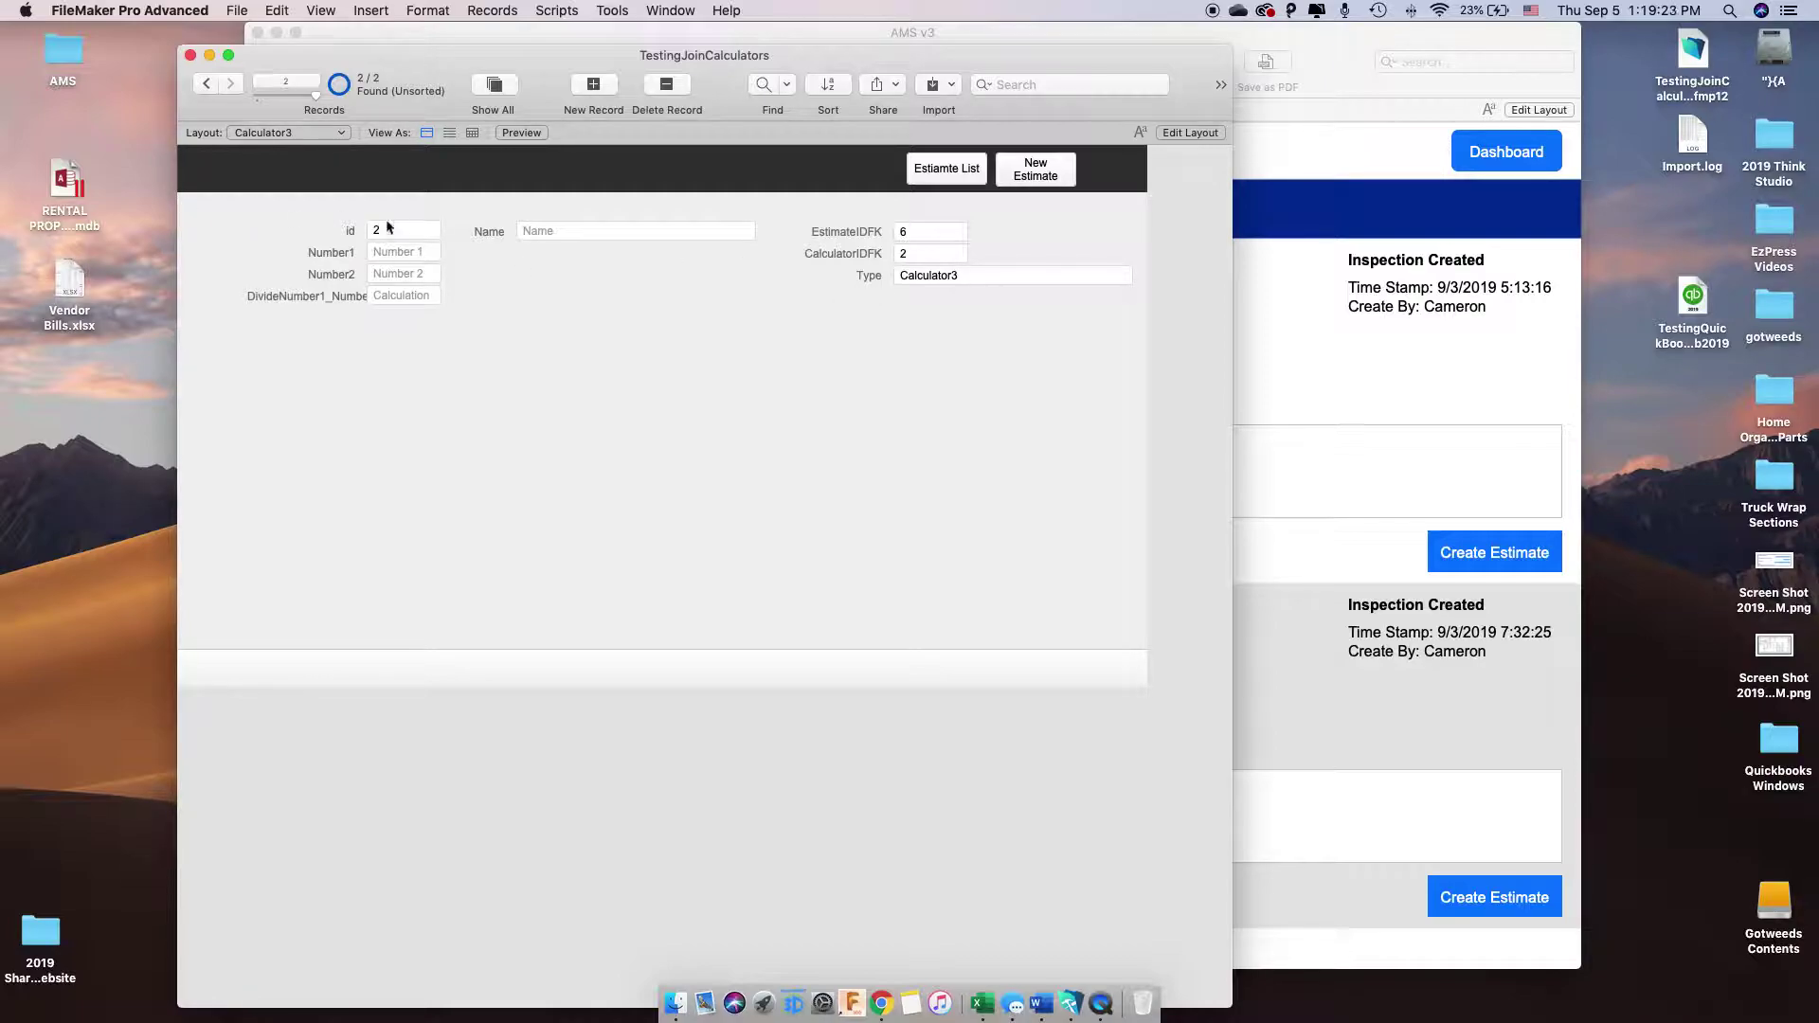
Enter 10 and 2 in the Calculator3 record, name it '10 / 2 = 5', and return to the estimate list
left_click(384, 254)
type("10")
left_click(430, 274)
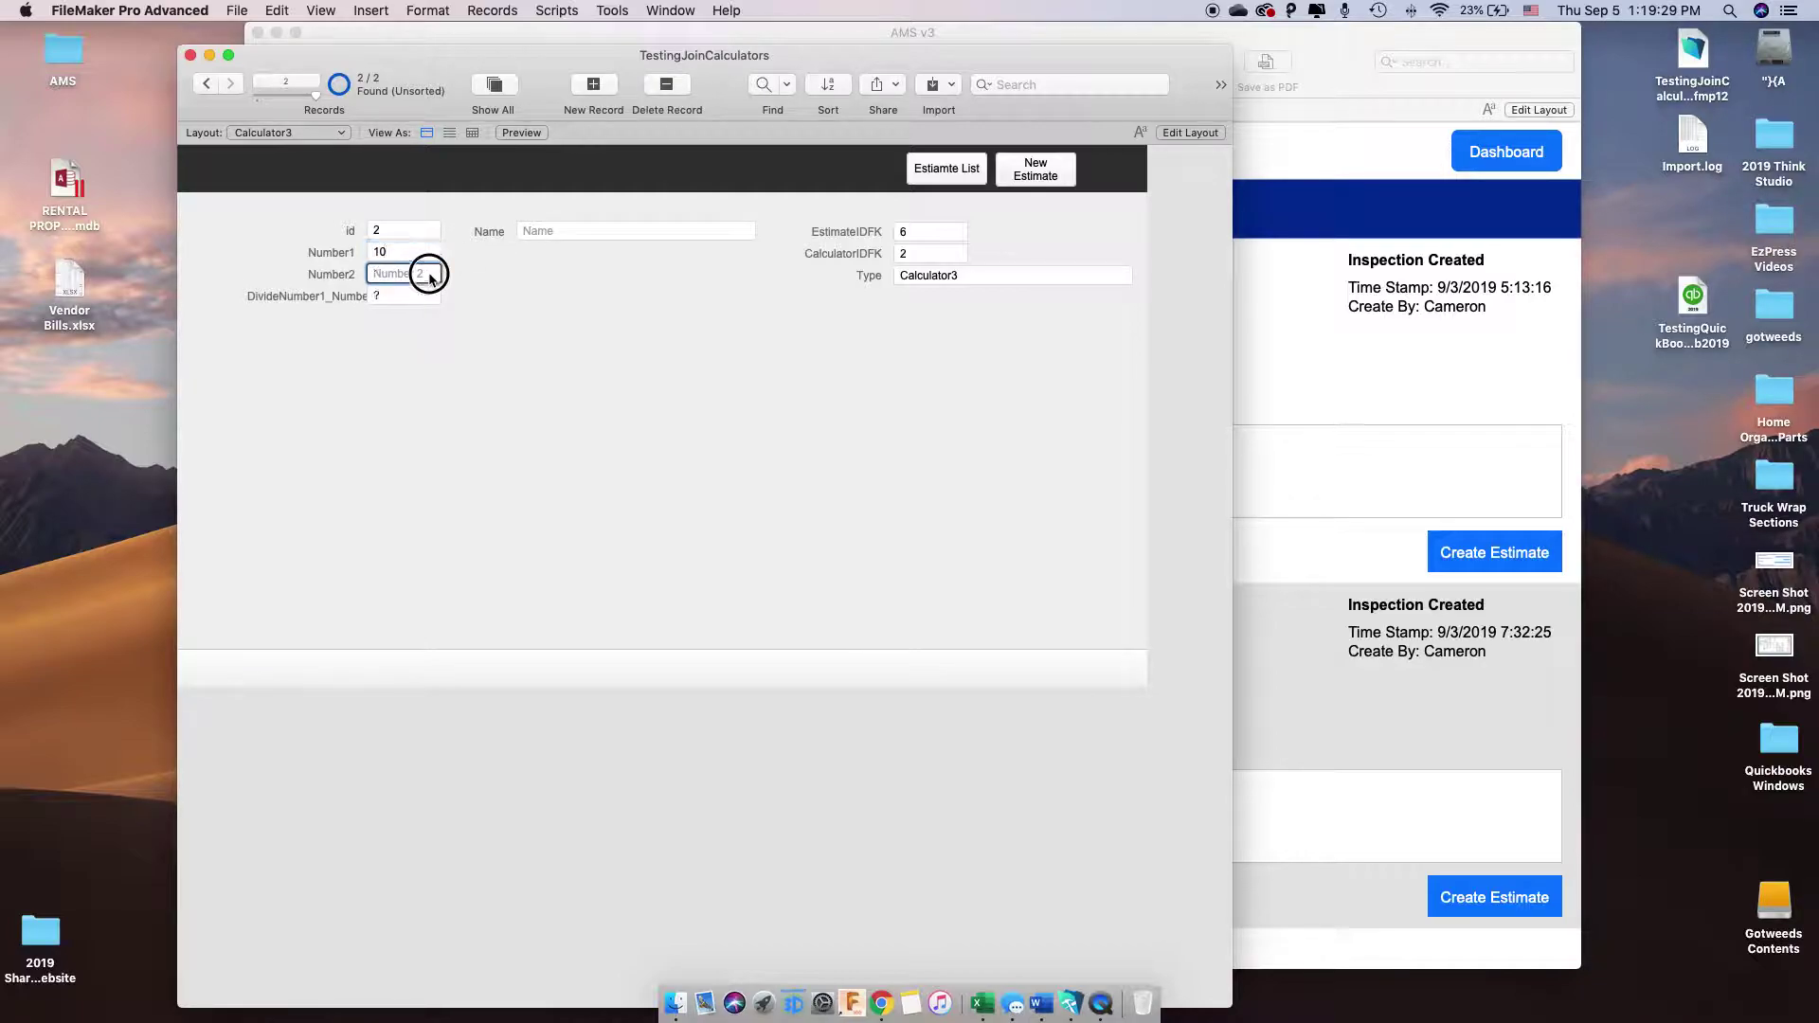
type("2")
left_click(300, 345)
left_click(577, 233)
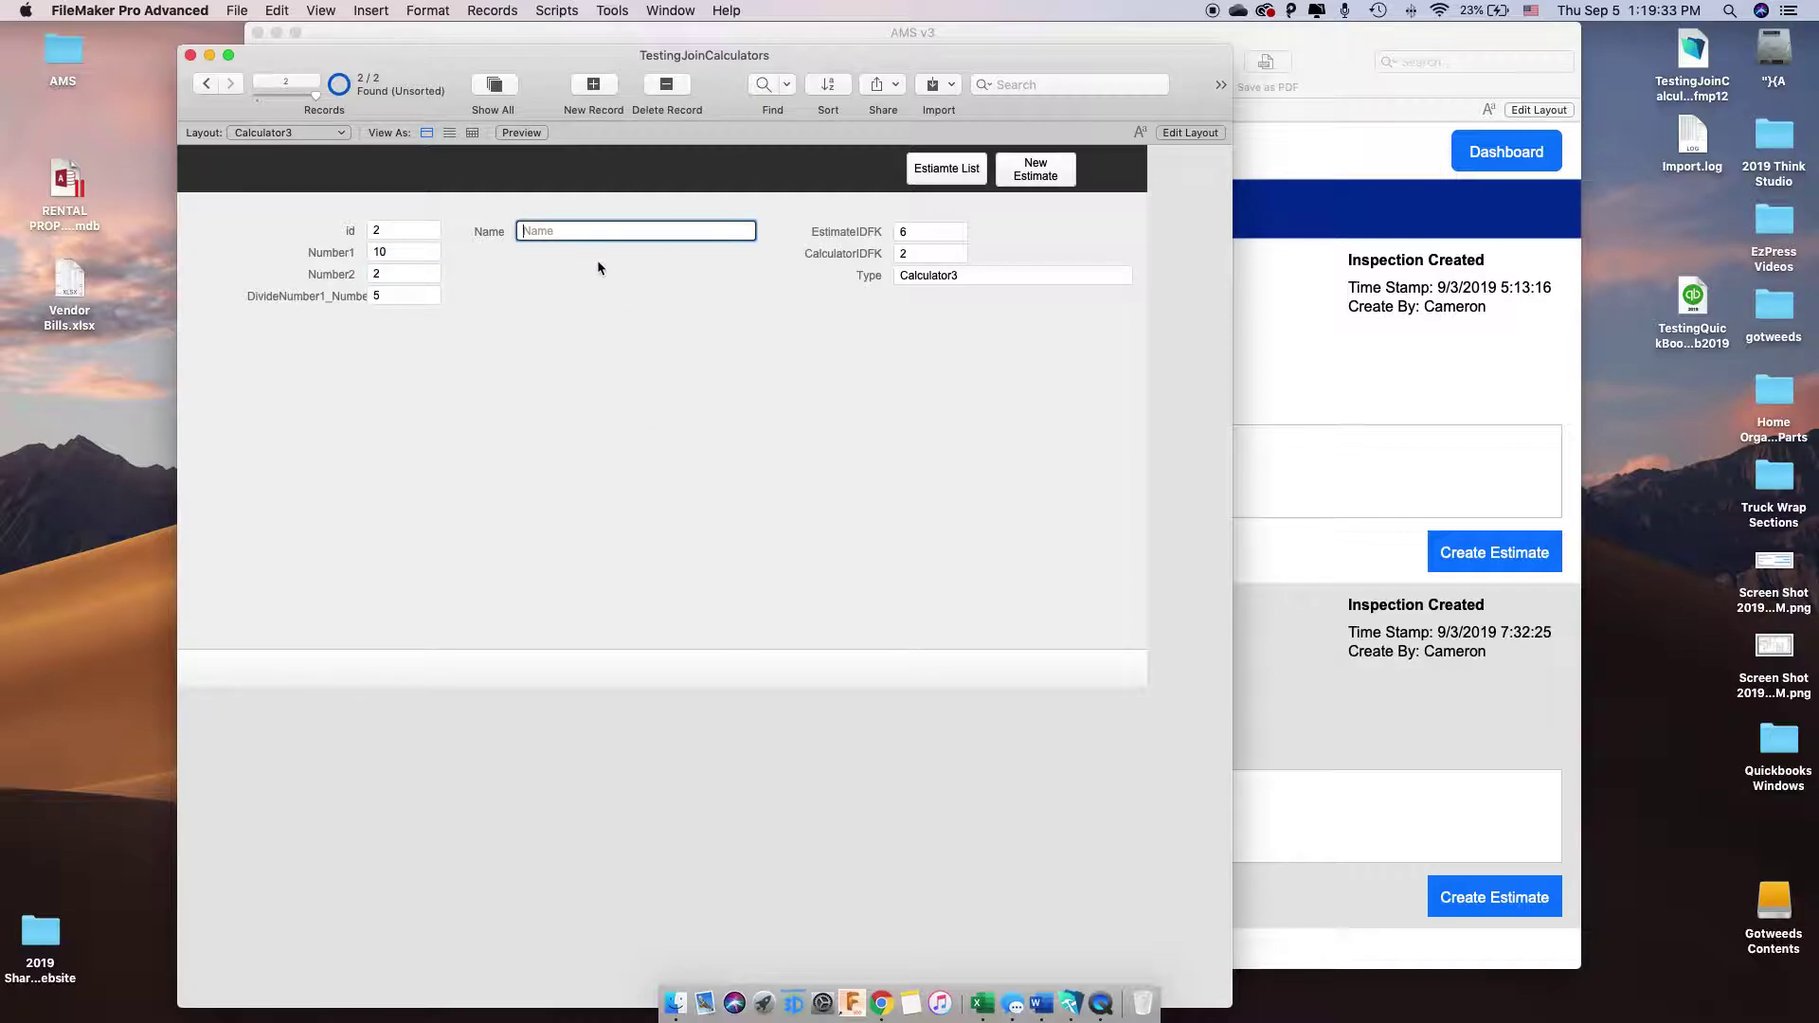
type("10 / 2 = 5")
left_click(667, 281)
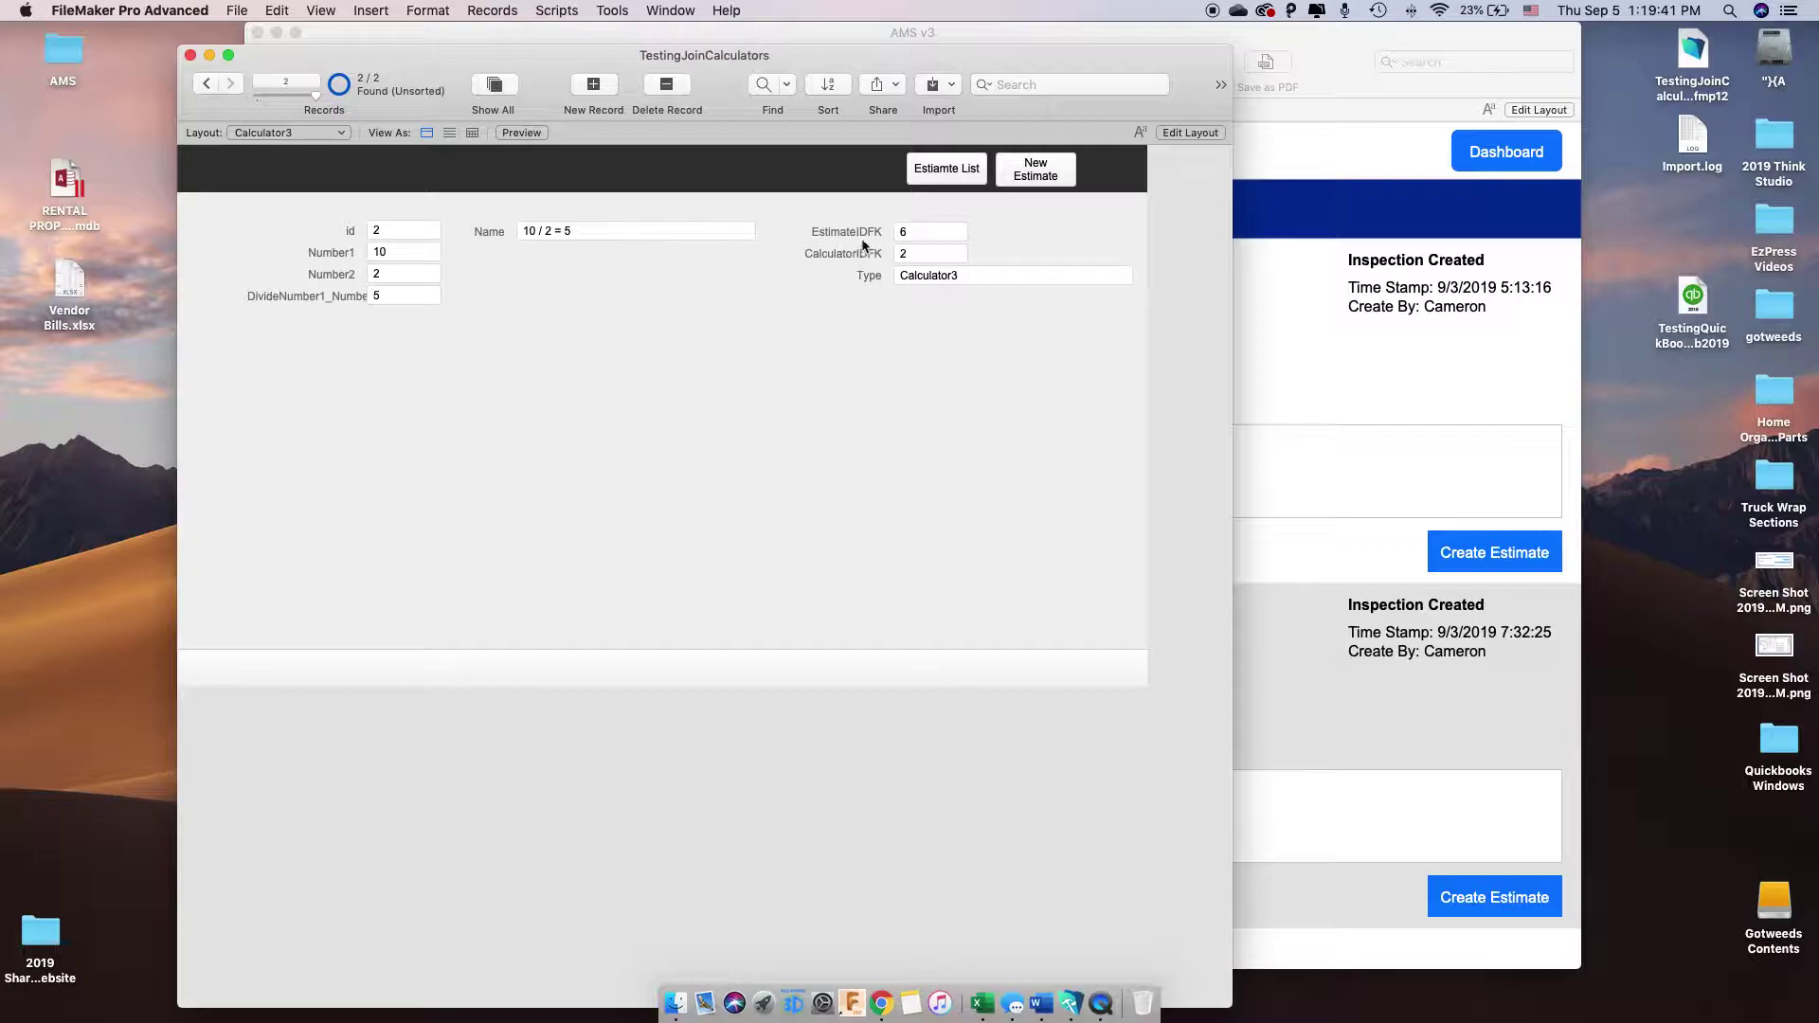
left_click(950, 177)
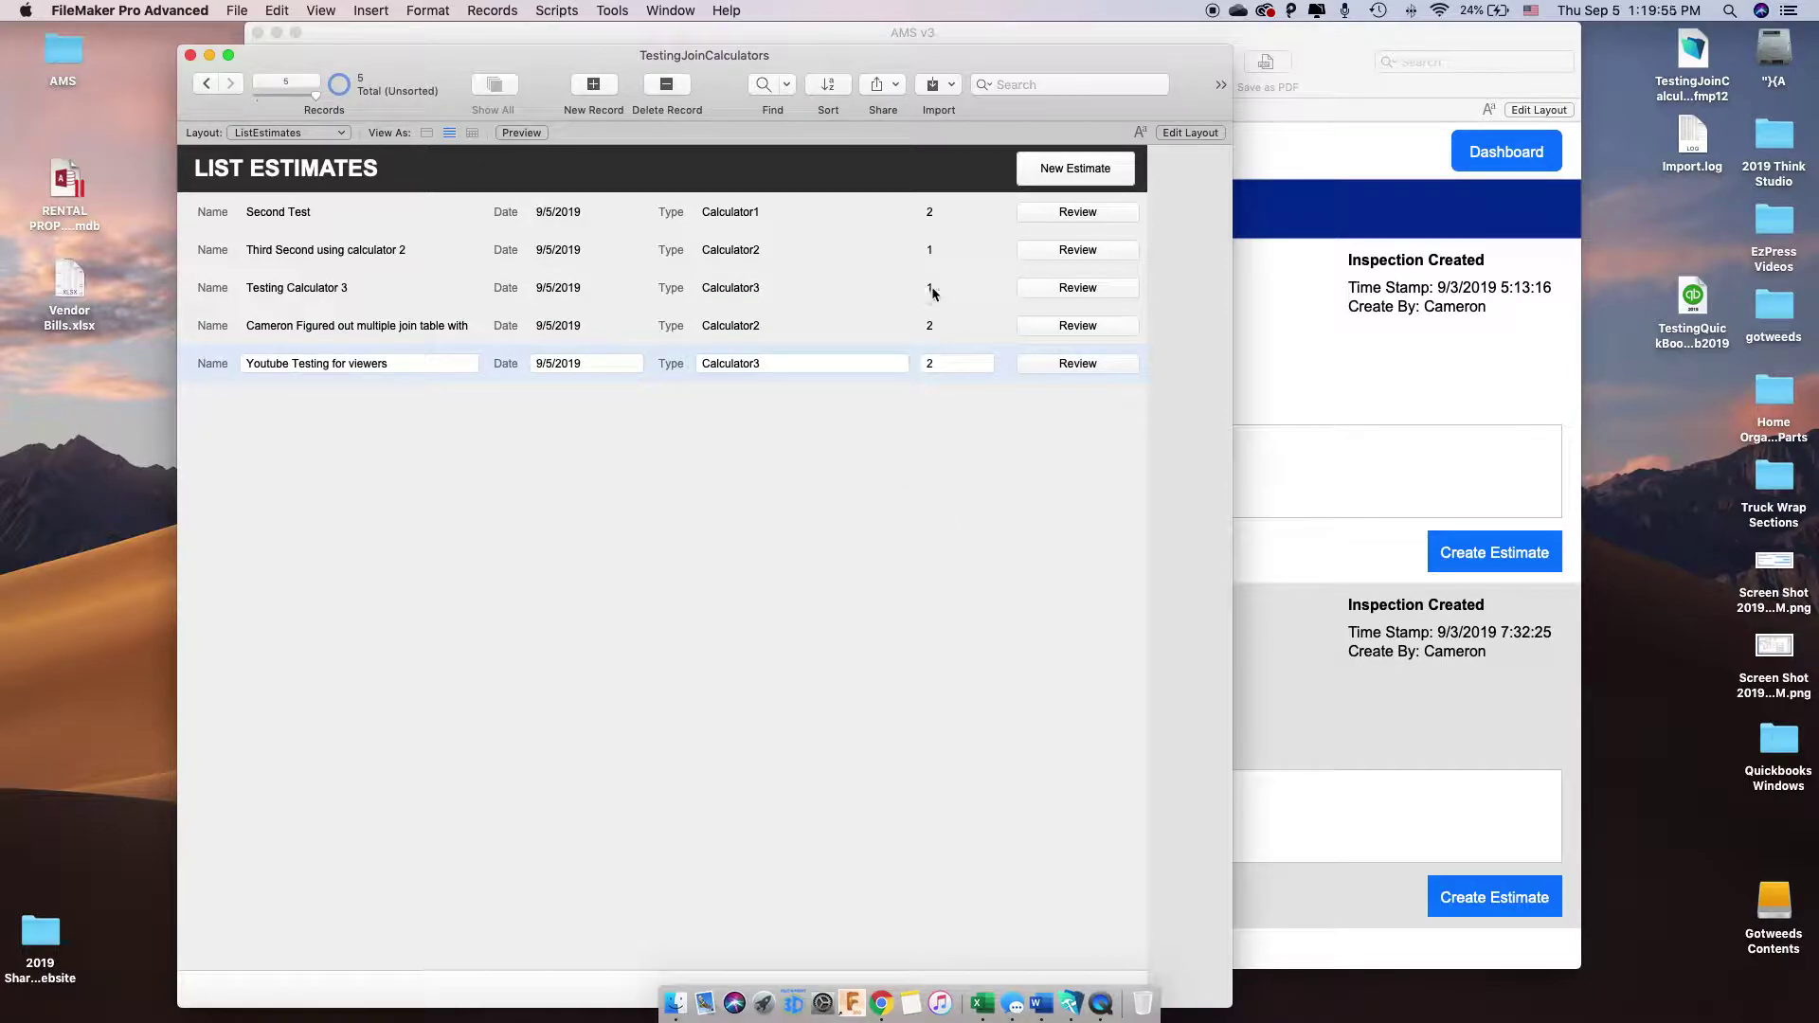
Review the Calculator3 records of Testing Calculator 3 and Youtube Testing for viewers
left_click(1066, 292)
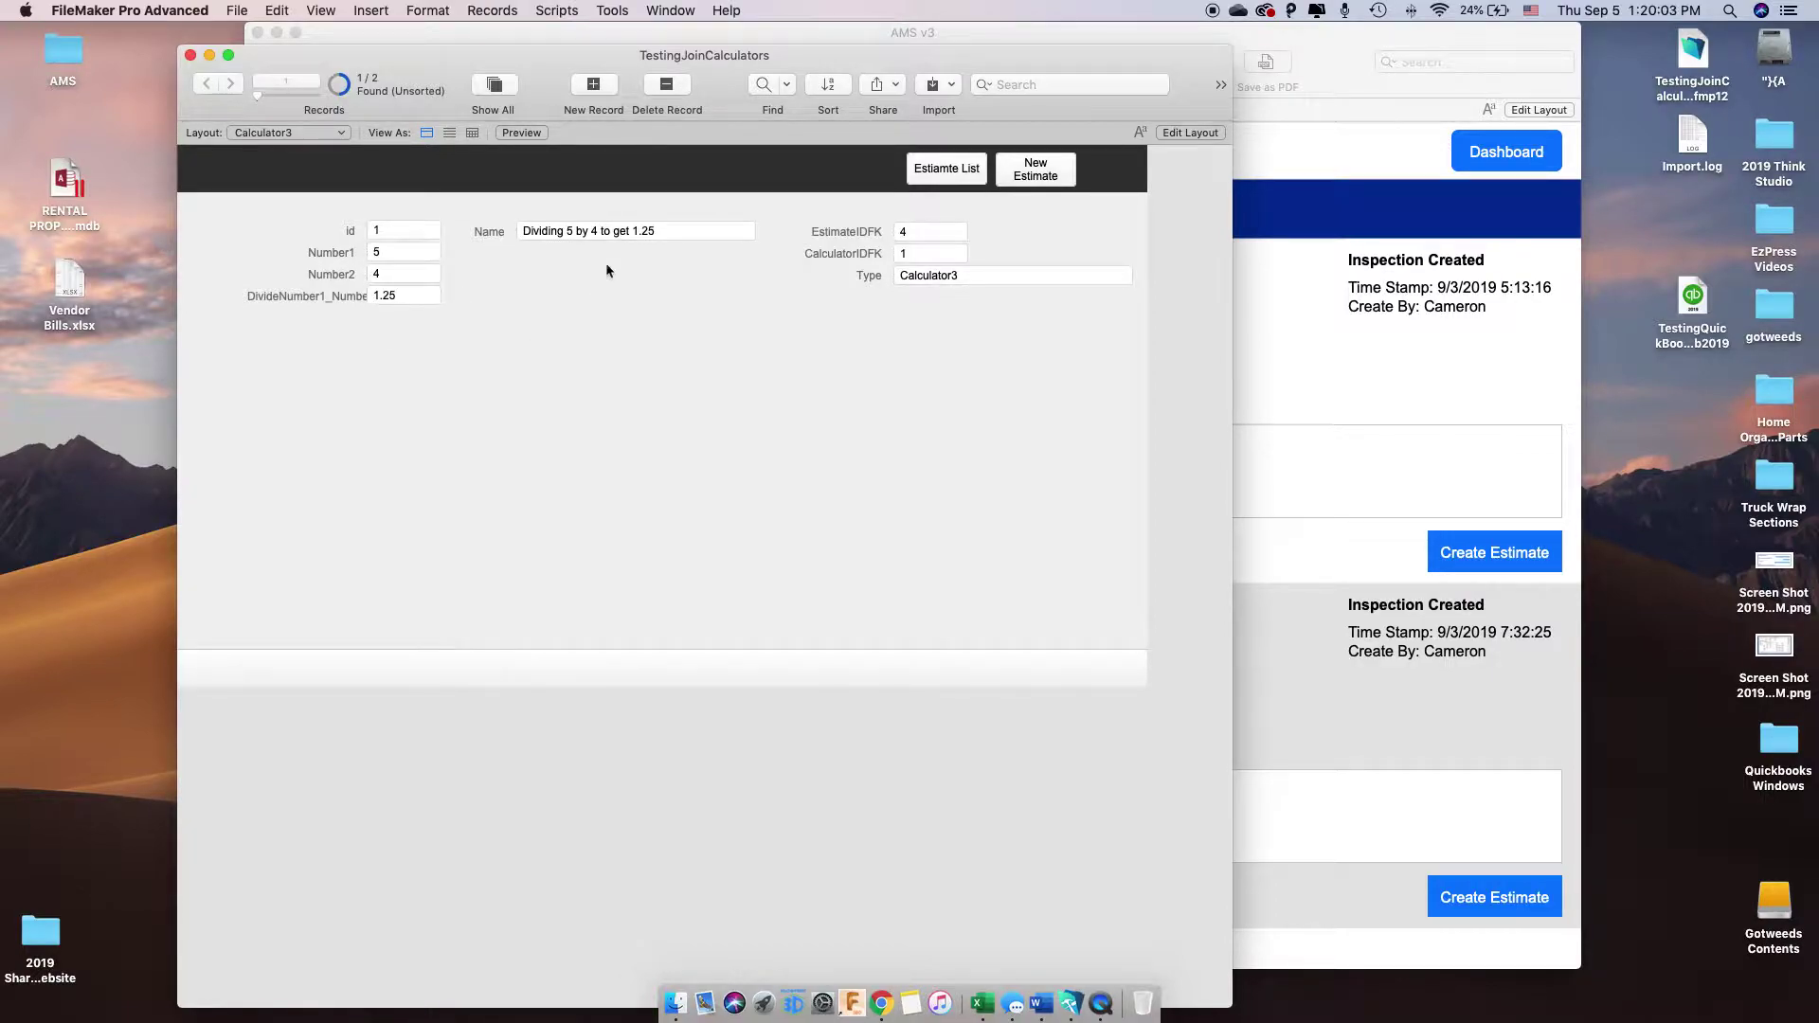
left_click(650, 231)
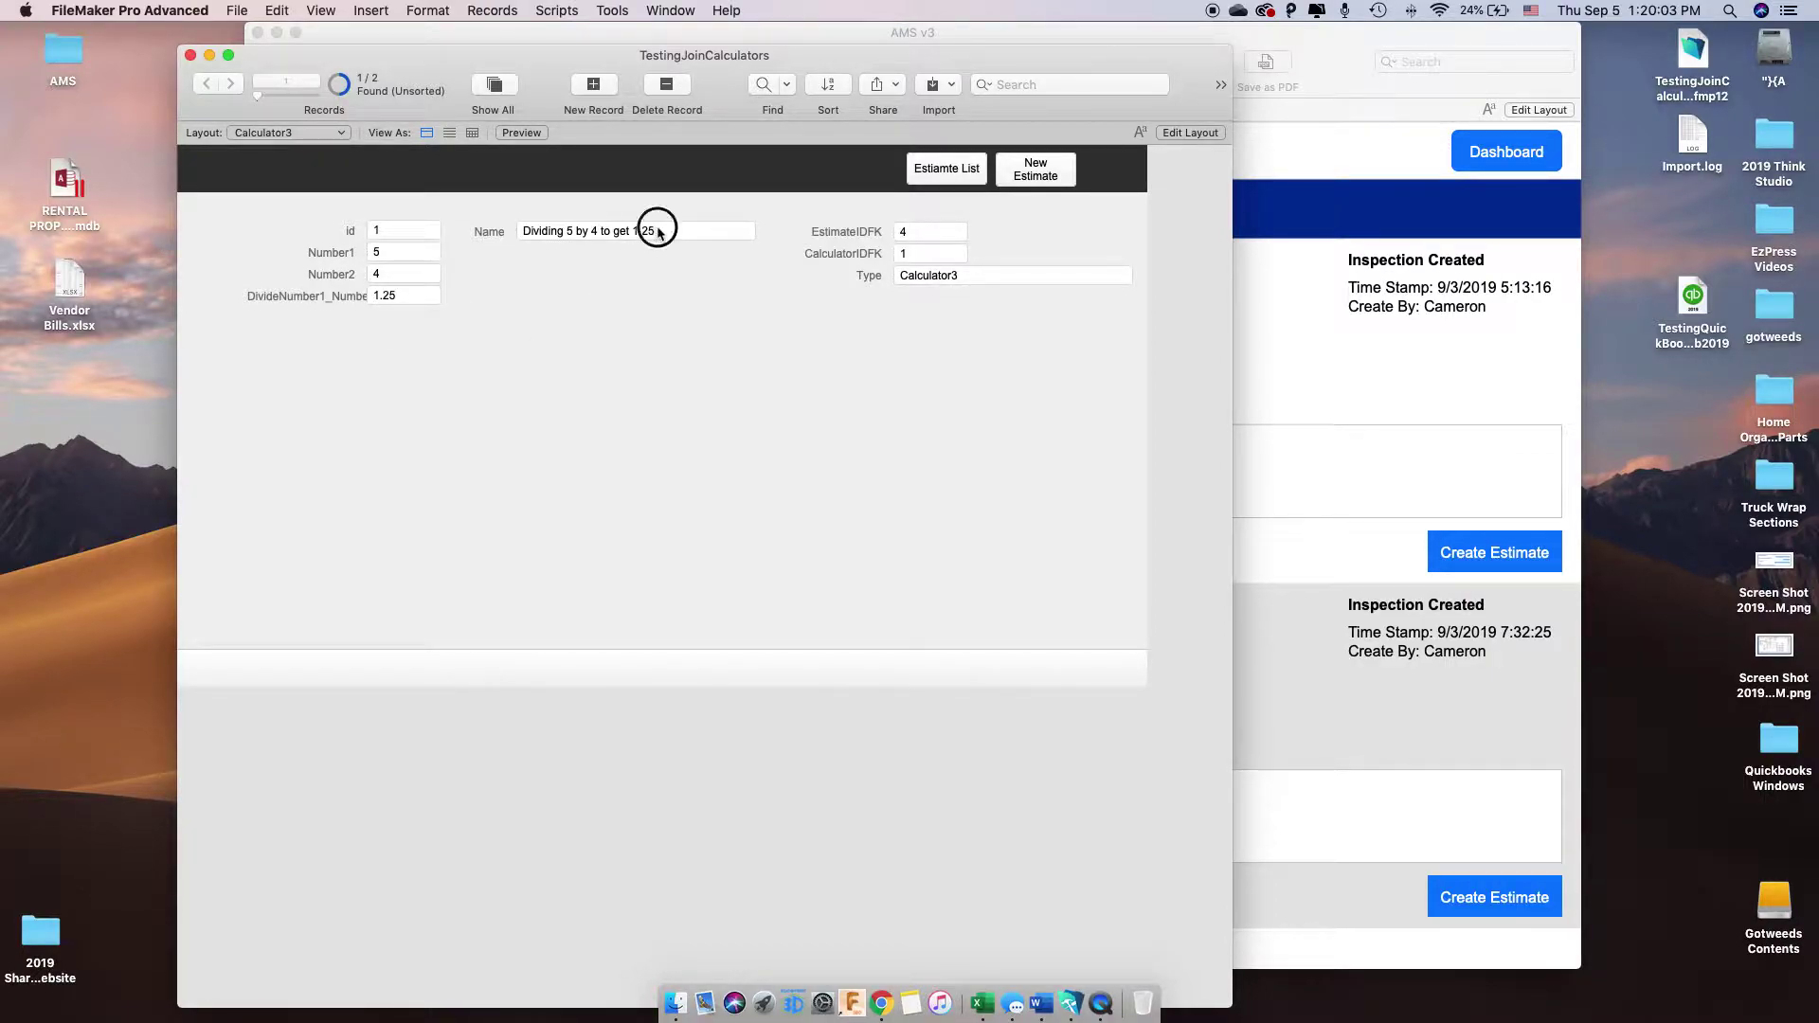
left_click(921, 157)
left_click(1036, 364)
Return to the estimate list, moving the window up, narrowing it and shifting it right
left_click_drag(720, 108, 743, 87)
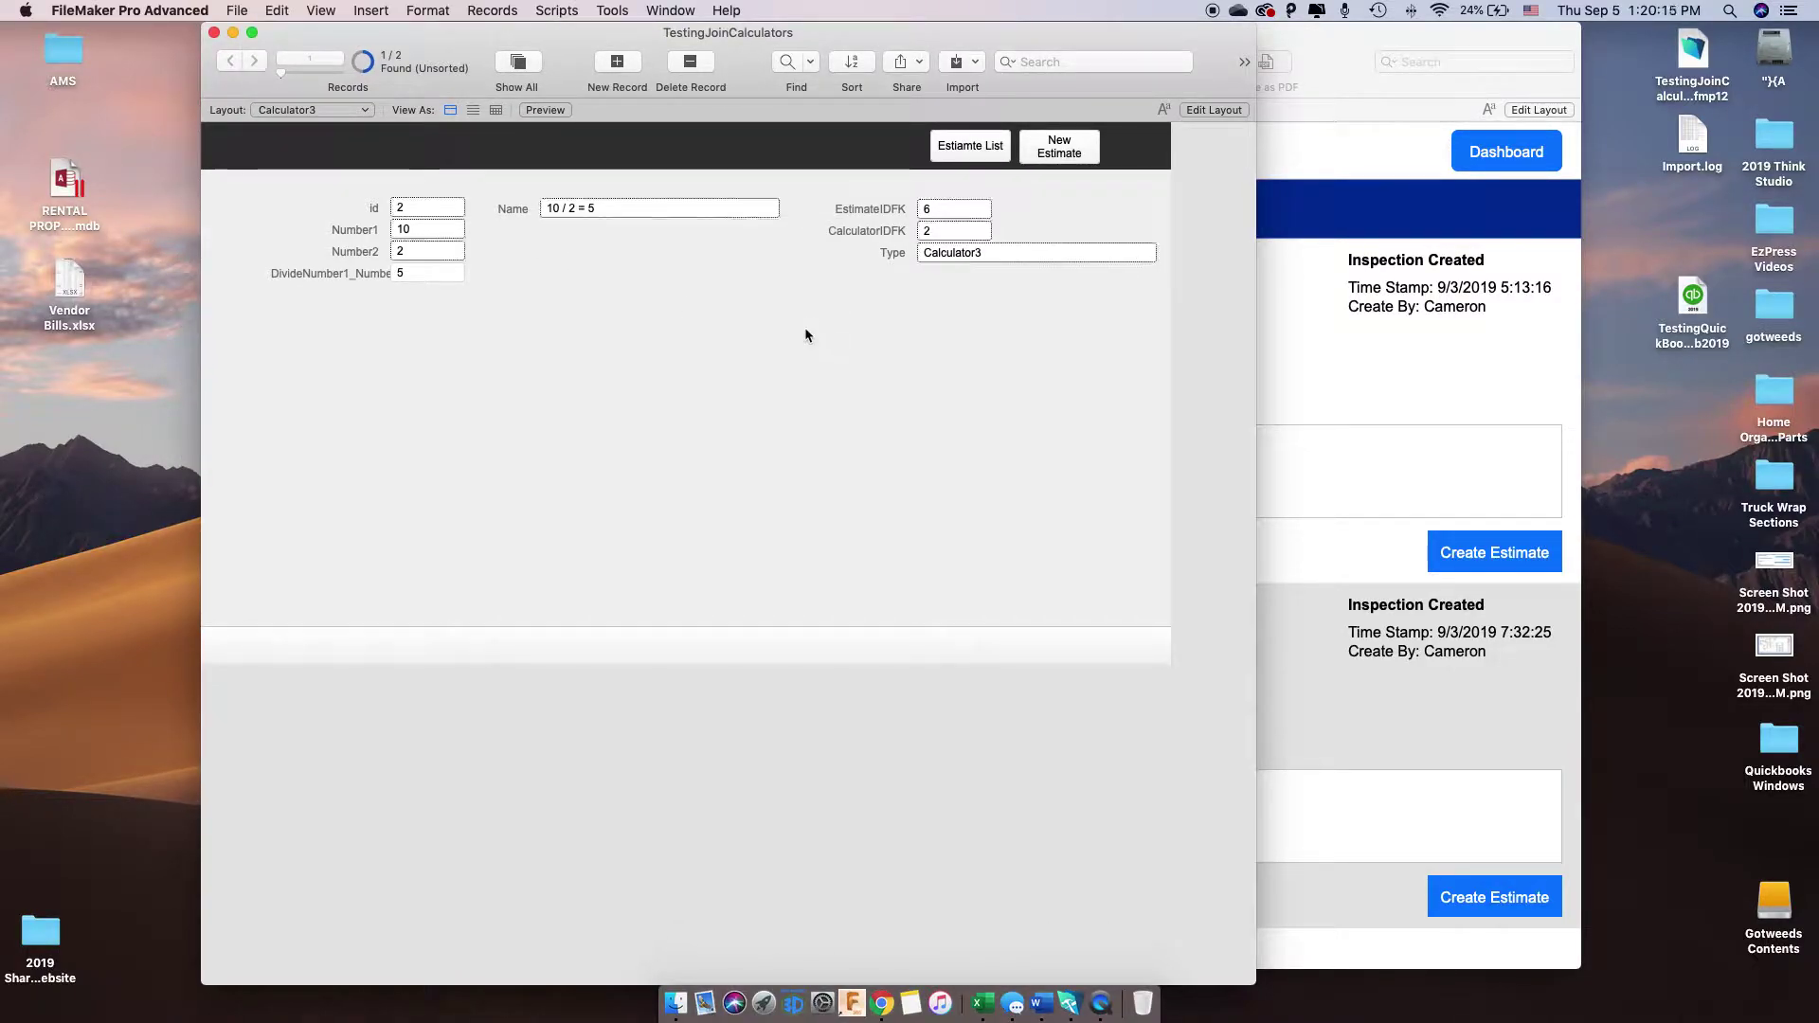
left_click(970, 146)
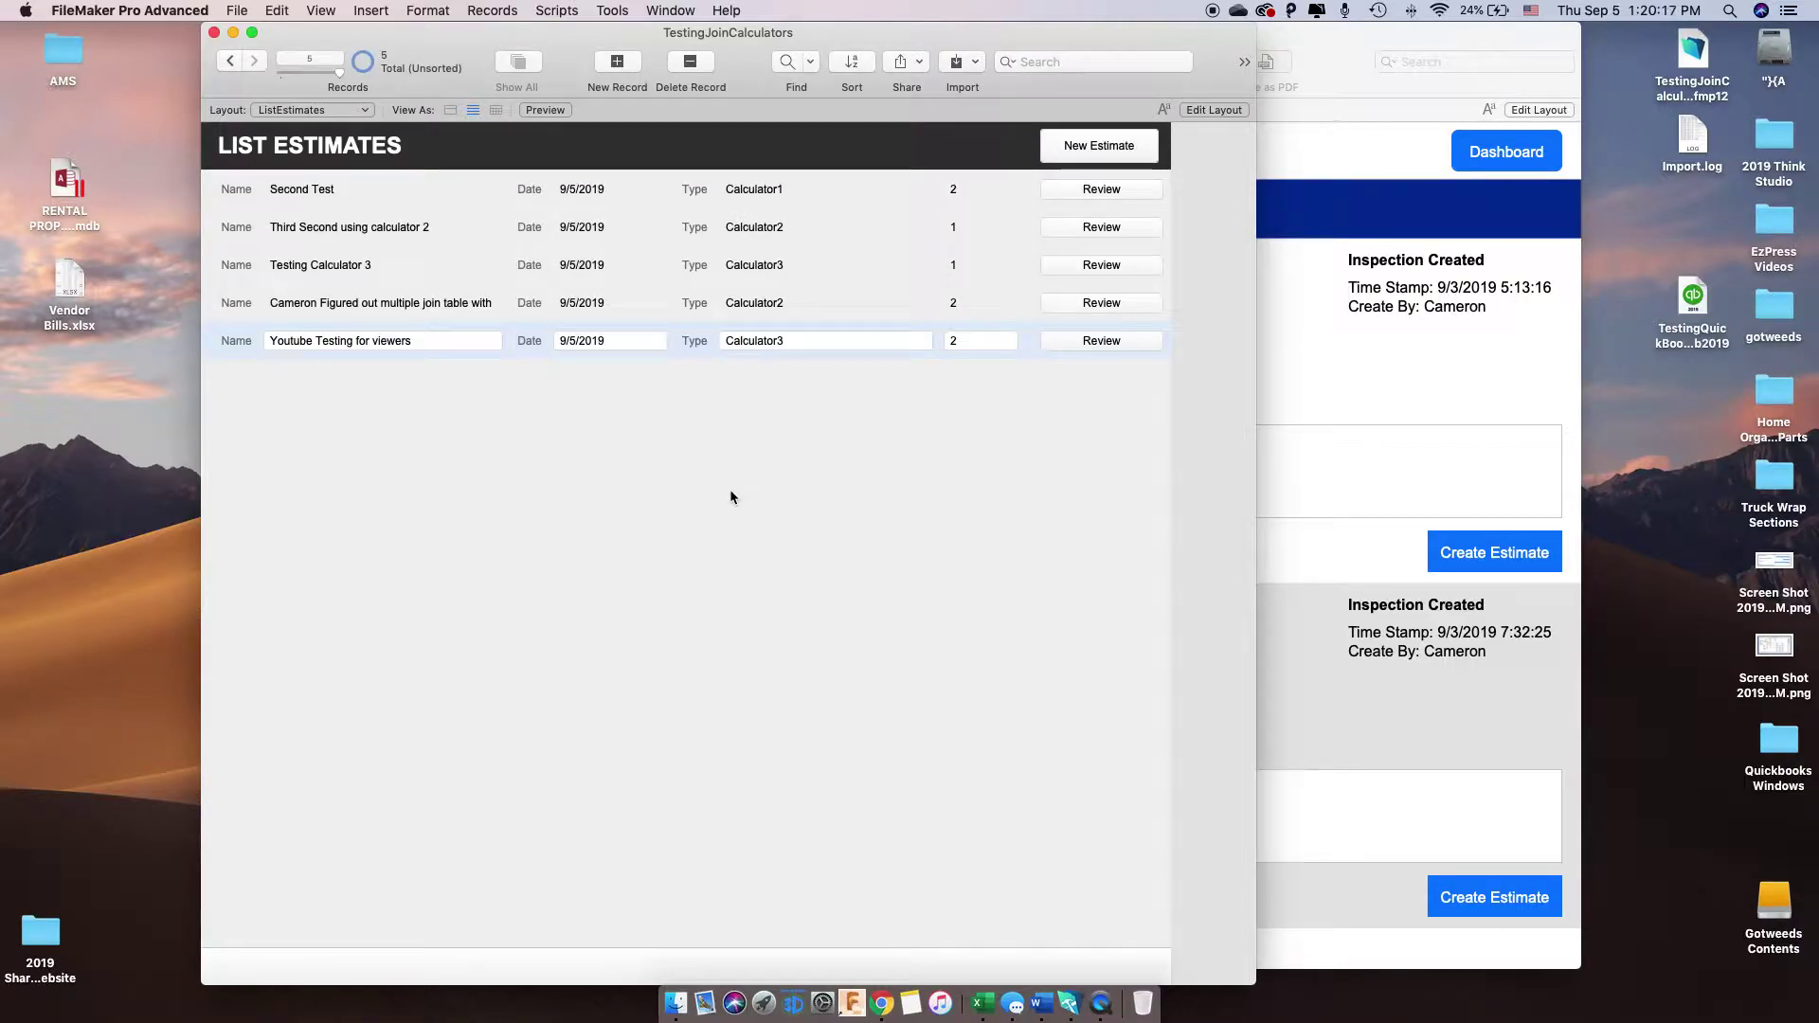
left_click_drag(1256, 411, 1166, 463)
left_click_drag(404, 41, 491, 41)
Open the database definitions and move the whole relationships graph about 250 px left
left_click(236, 11)
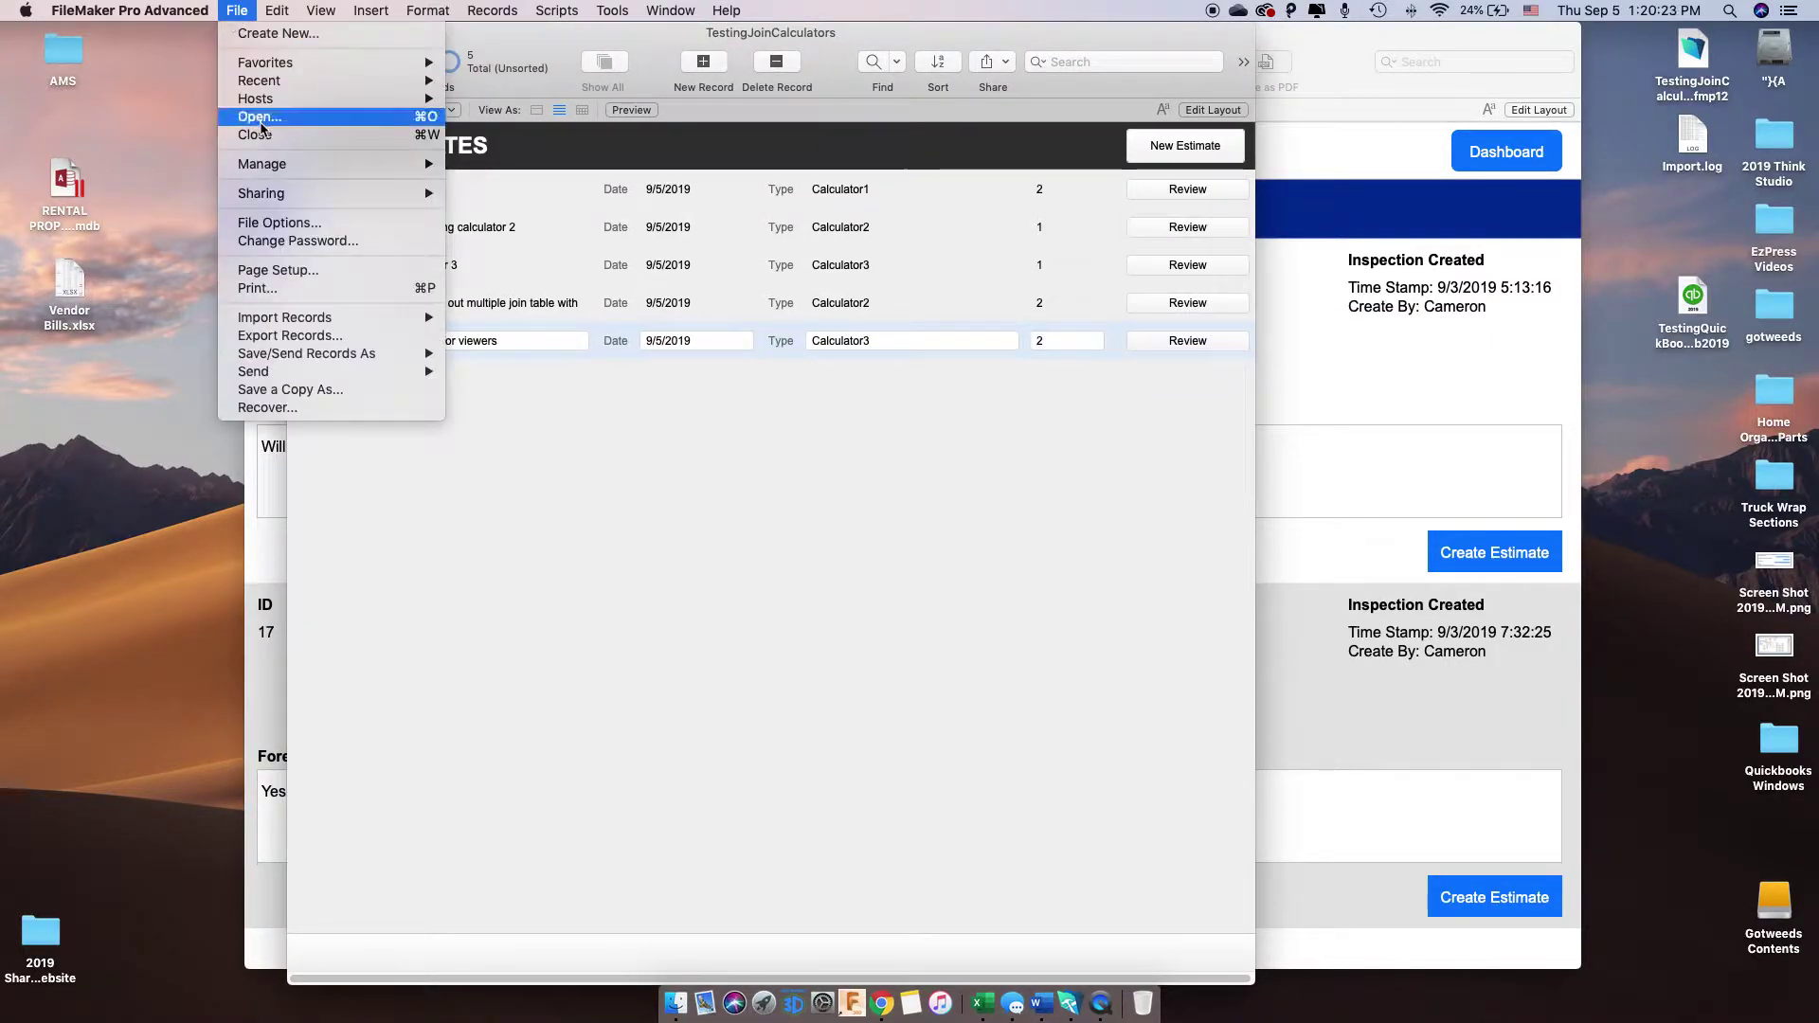
mouse_move(379, 164)
left_click(487, 170)
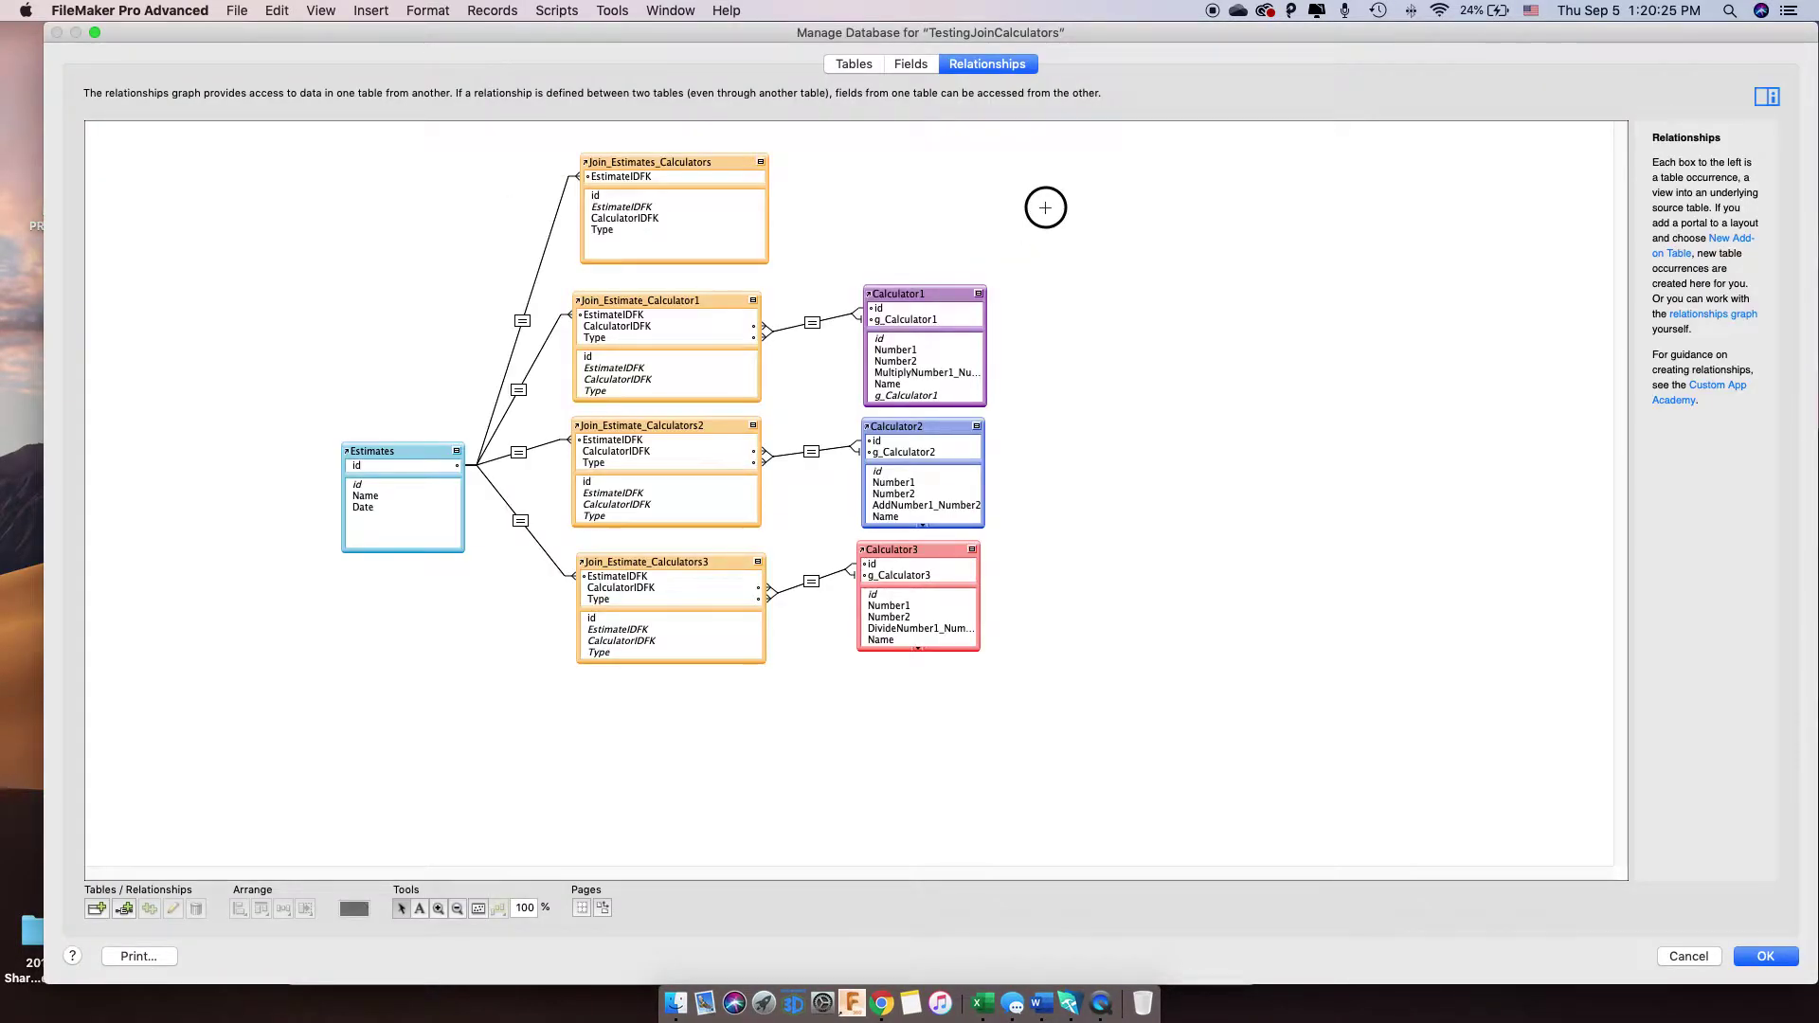
left_click_drag(1095, 176, 423, 445)
left_click_drag(1015, 191, 357, 657)
left_click_drag(391, 473, 153, 471)
left_click(713, 259)
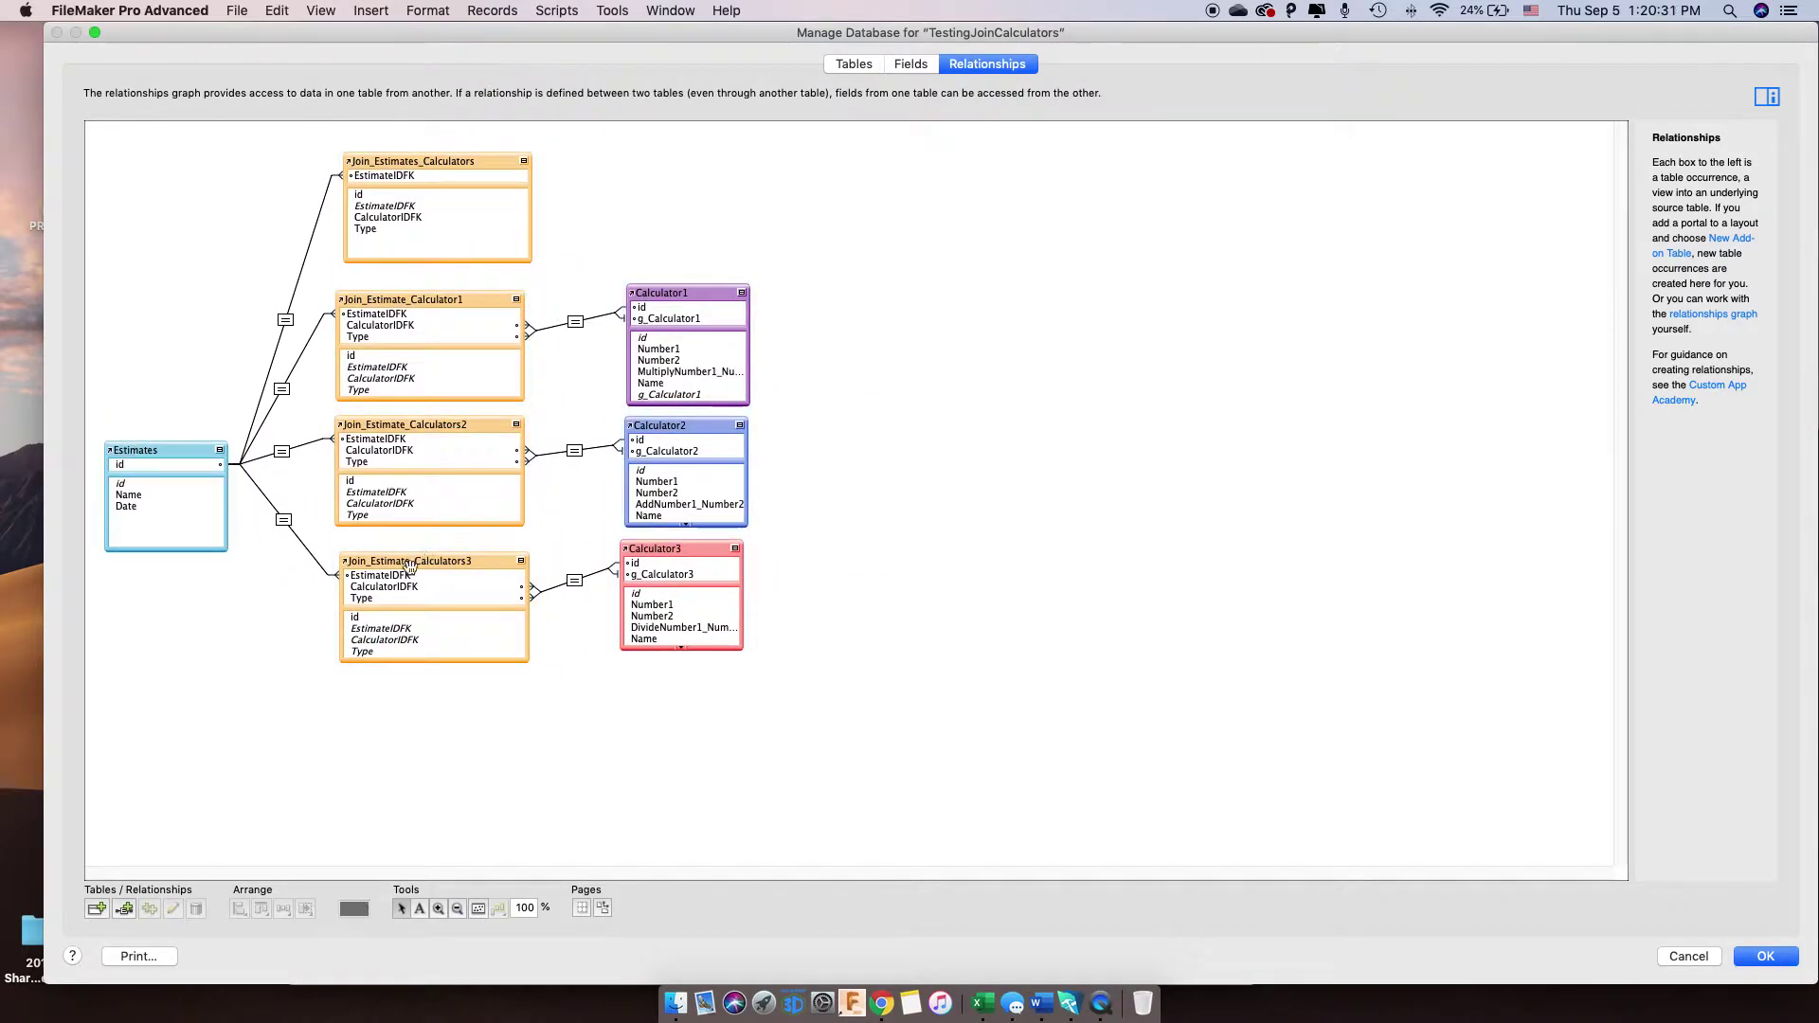
Move Calculator1–3 closer to their join tables and nudge Join_Estimate_Calculators3 into place
left_click_drag(407, 570, 404, 562)
left_click(844, 497)
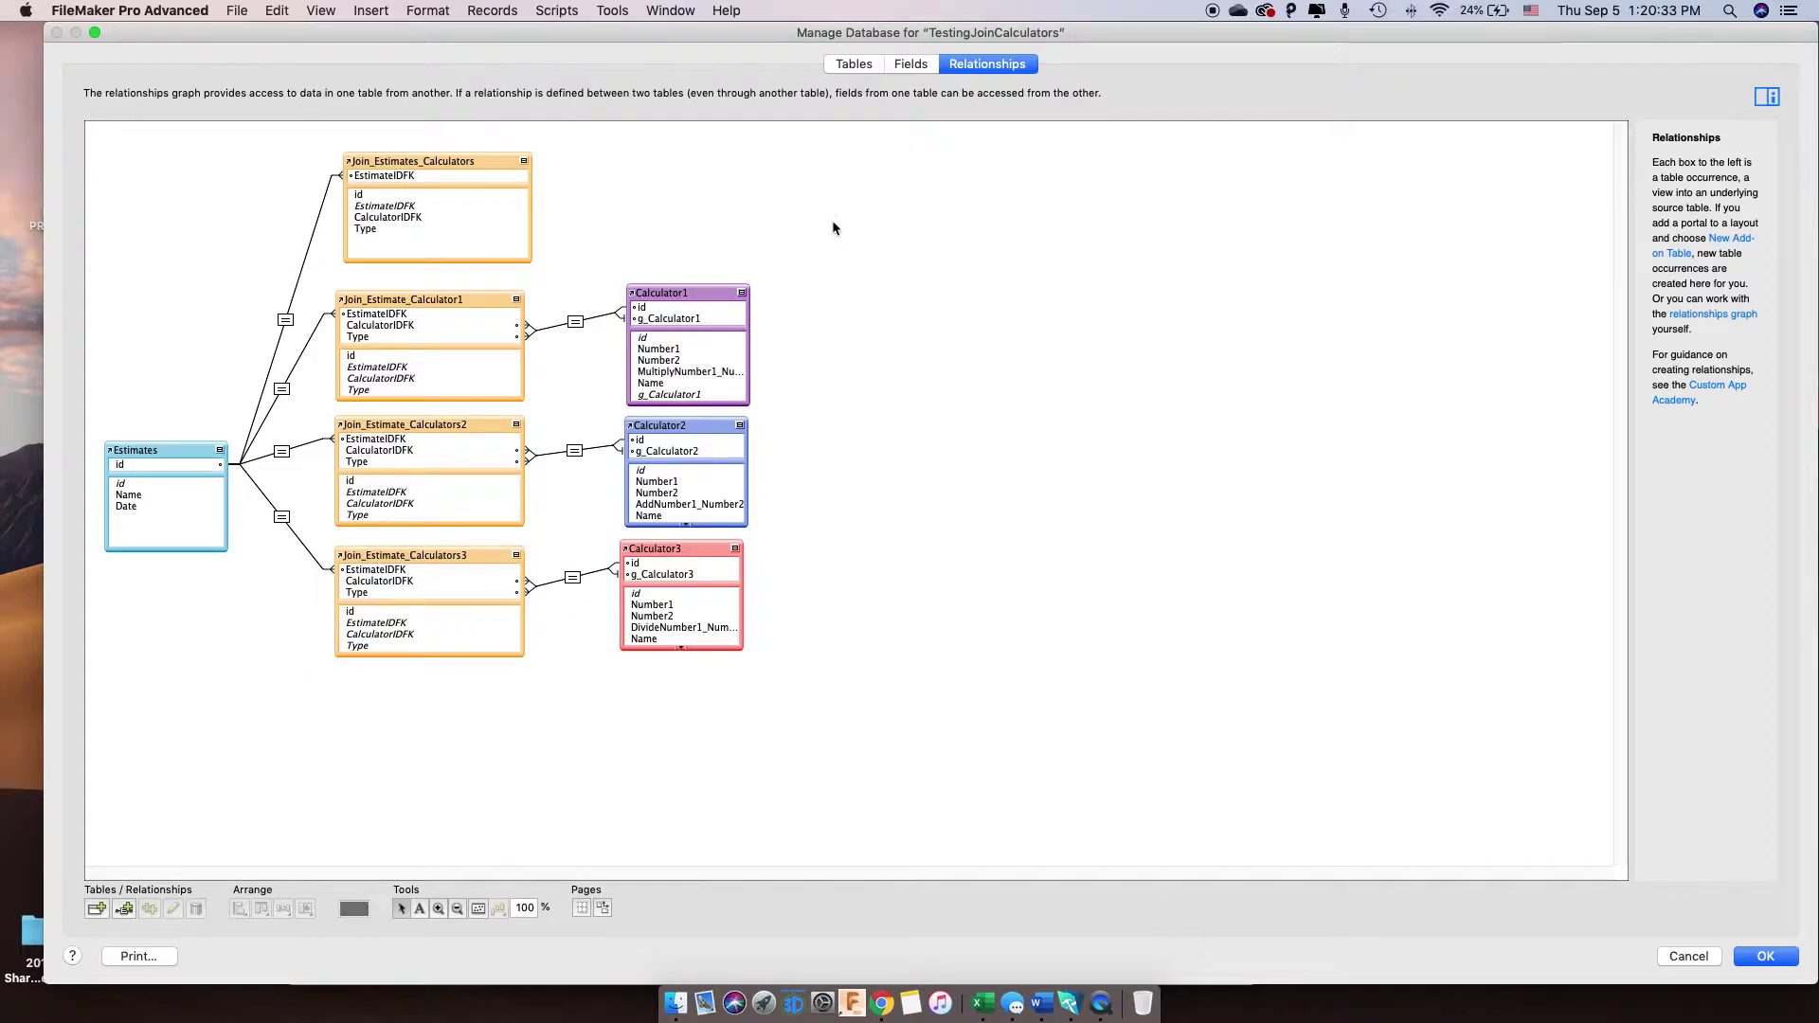
mouse_move(834, 223)
left_mouse_down()
mouse_move(674, 614)
mouse_move(667, 557)
mouse_move(632, 568)
left_mouse_up()
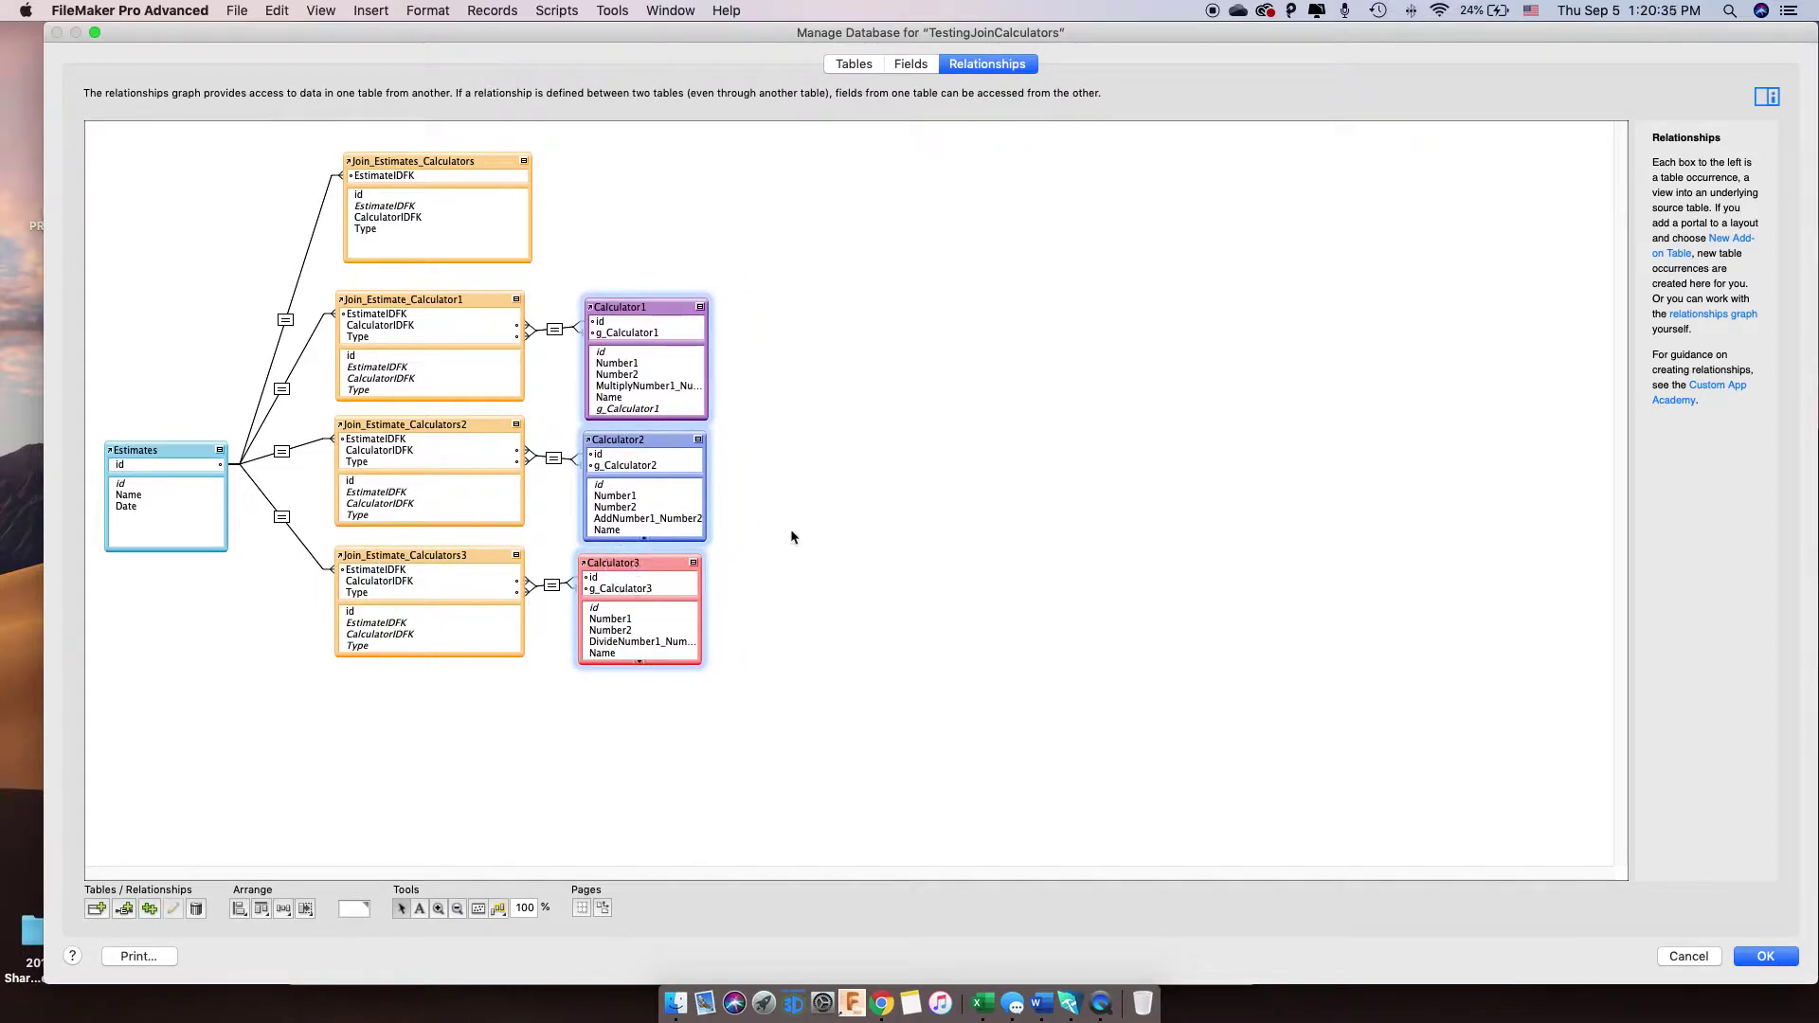
left_click(815, 492)
mouse_move(811, 297)
left_mouse_down()
mouse_move(706, 565)
mouse_move(638, 556)
left_mouse_up()
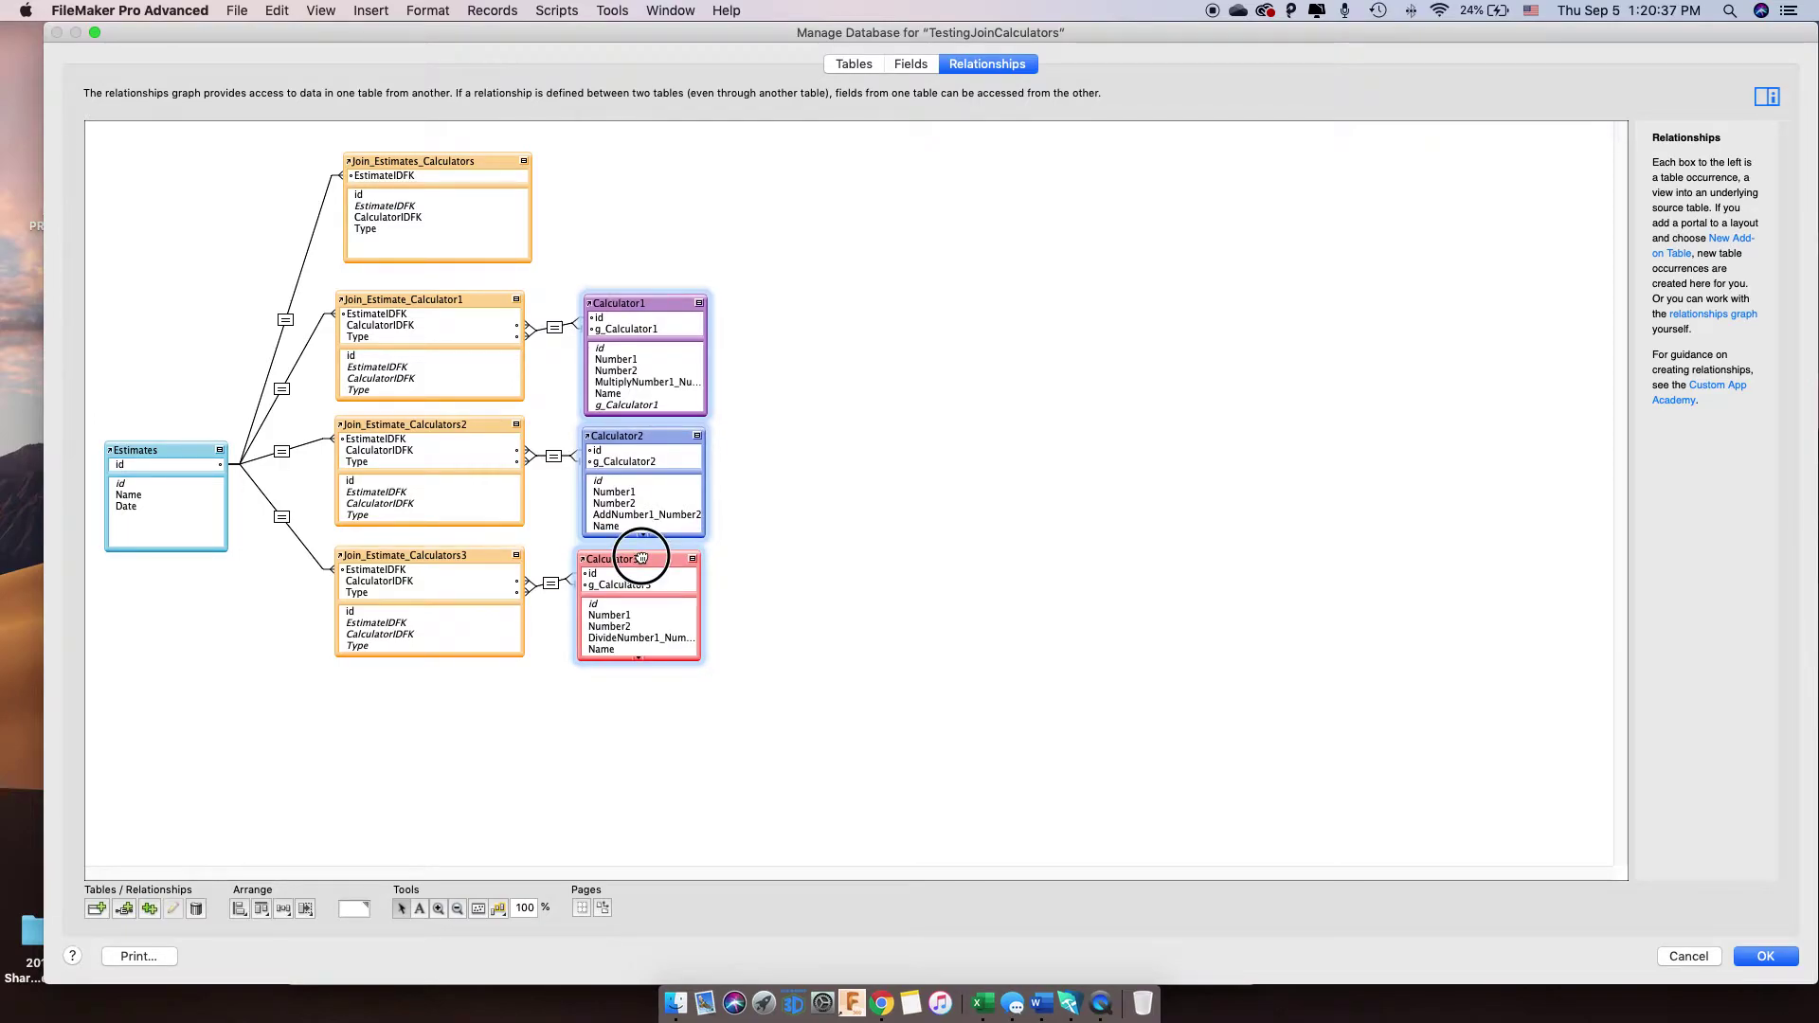
left_click(1029, 628)
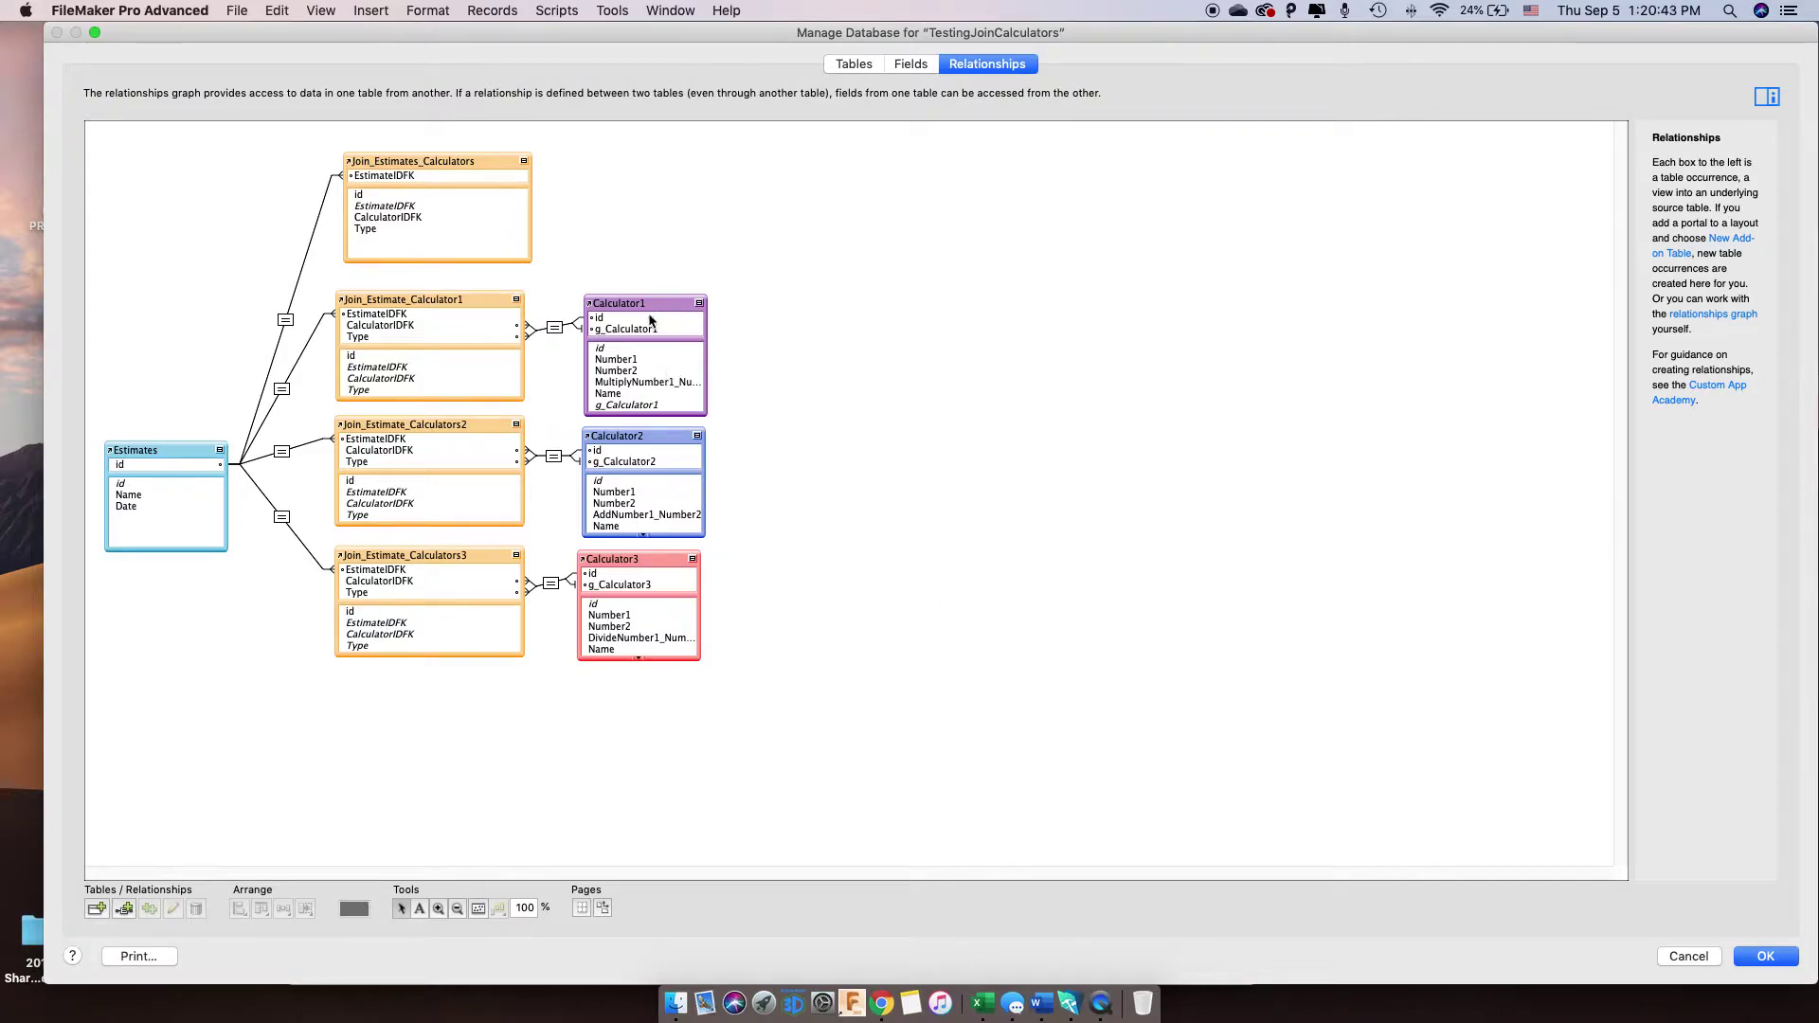
left_click_drag(644, 305, 639, 306)
left_click(754, 506)
left_click_drag(634, 555, 637, 553)
left_click(794, 486)
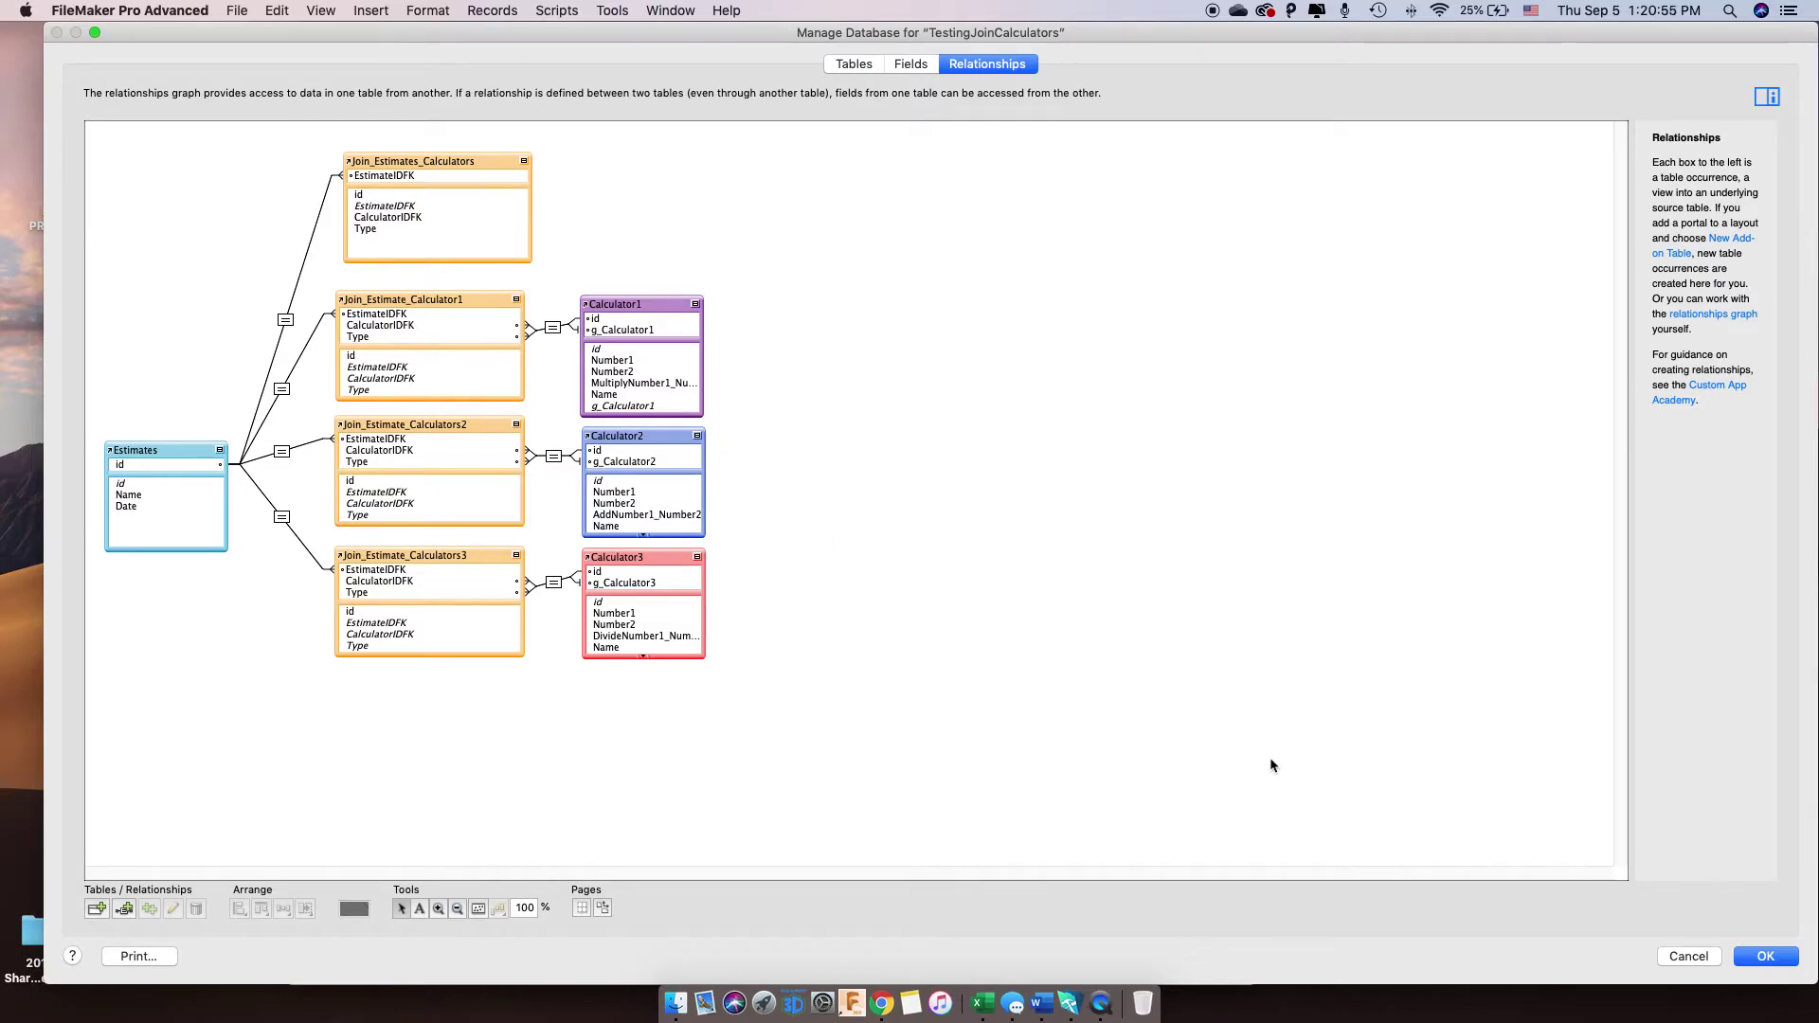
Check the tables and record counts, then close the database definitions keeping the arrangement
left_click(855, 65)
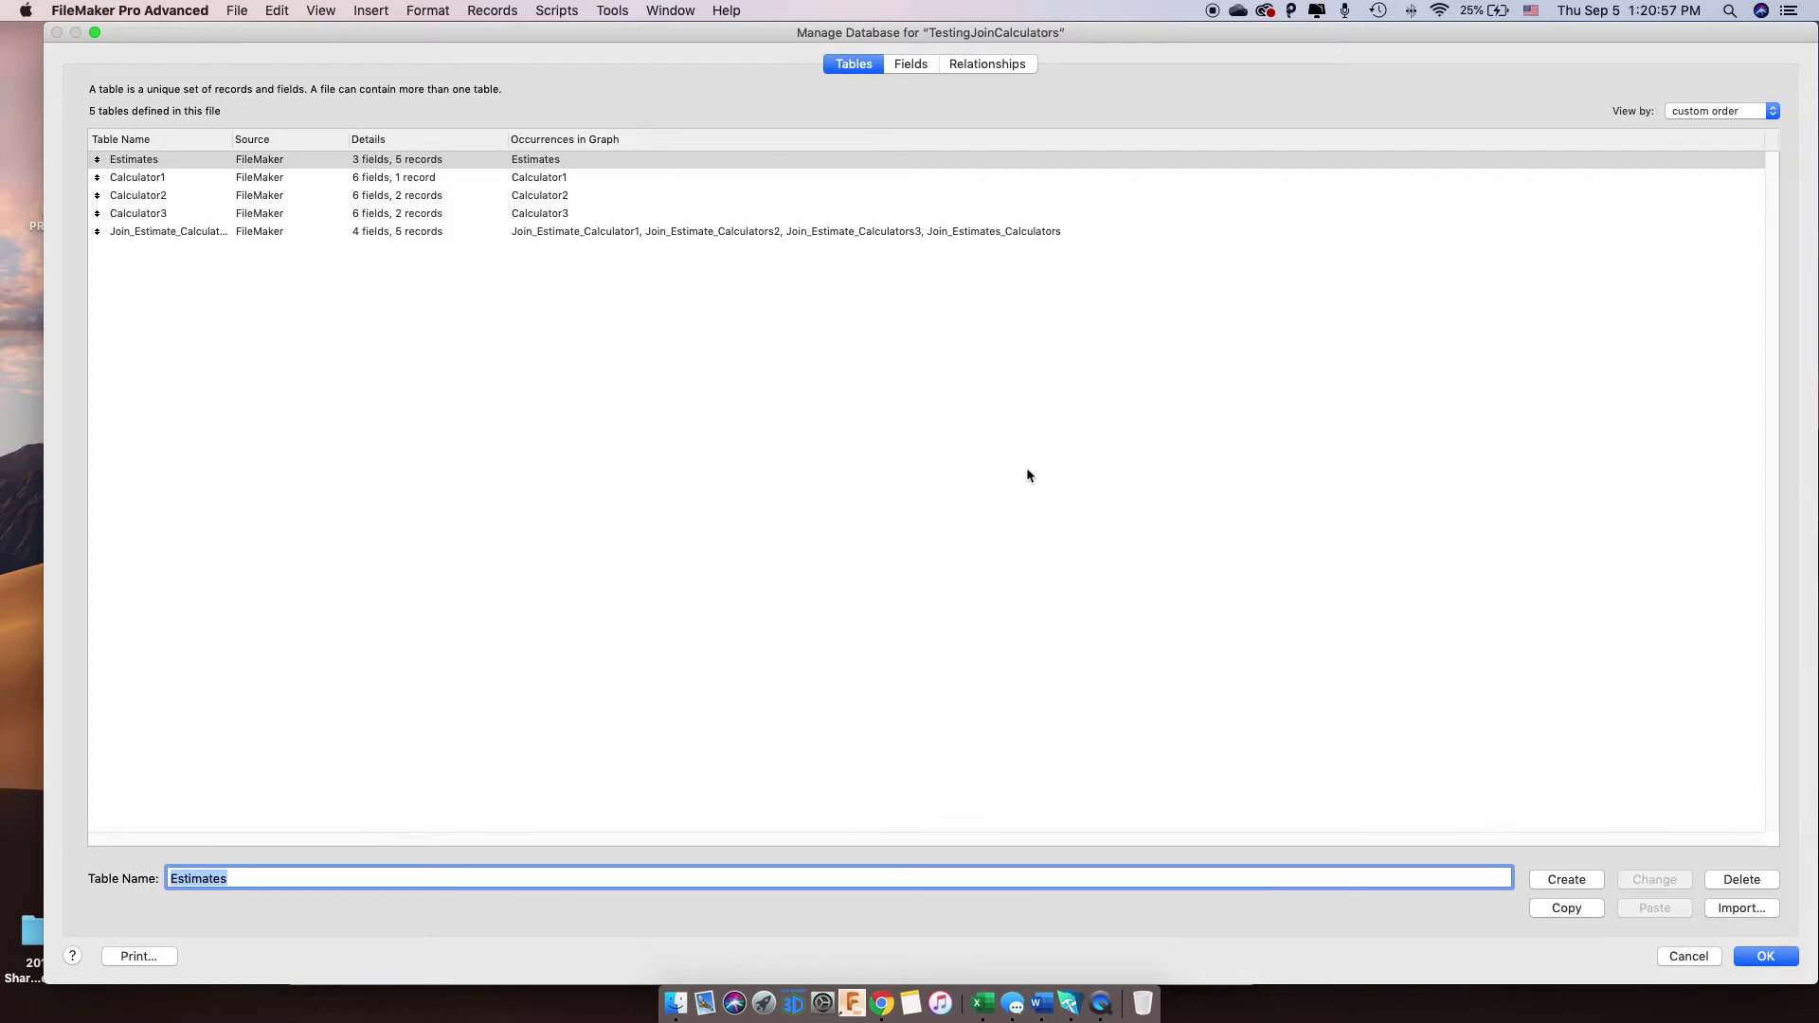
left_click(1003, 66)
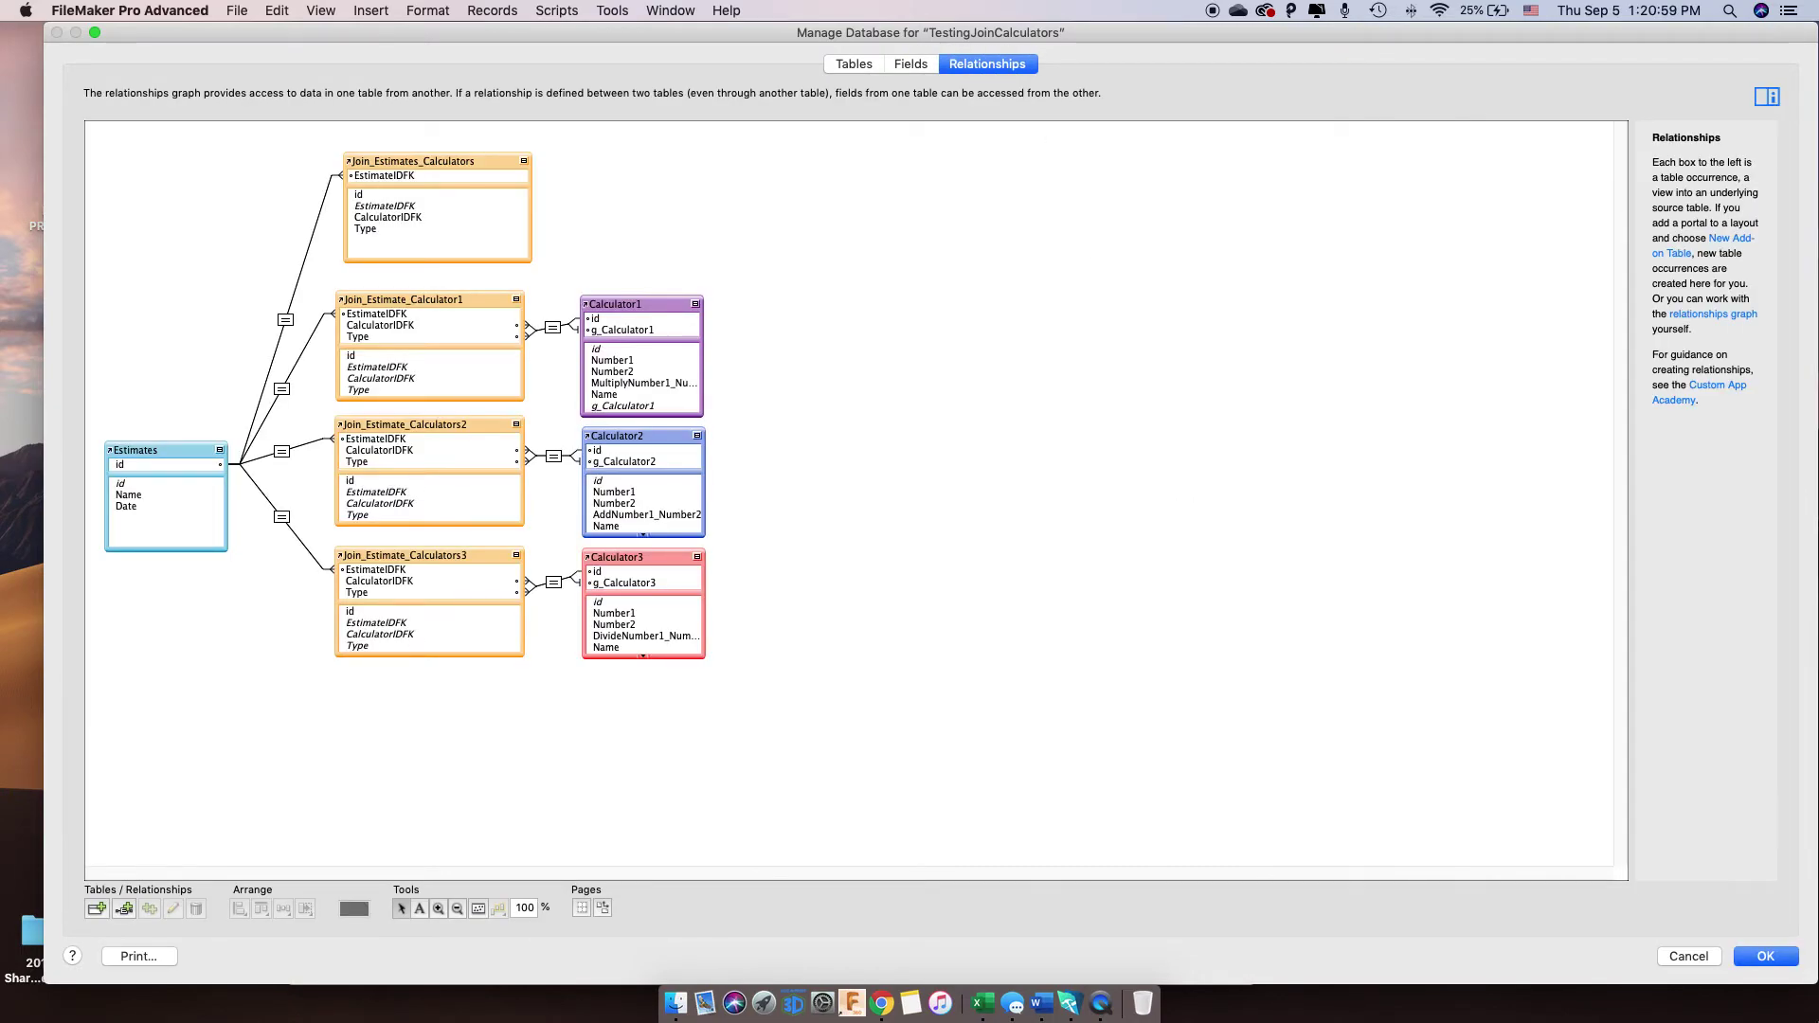
left_click(1762, 959)
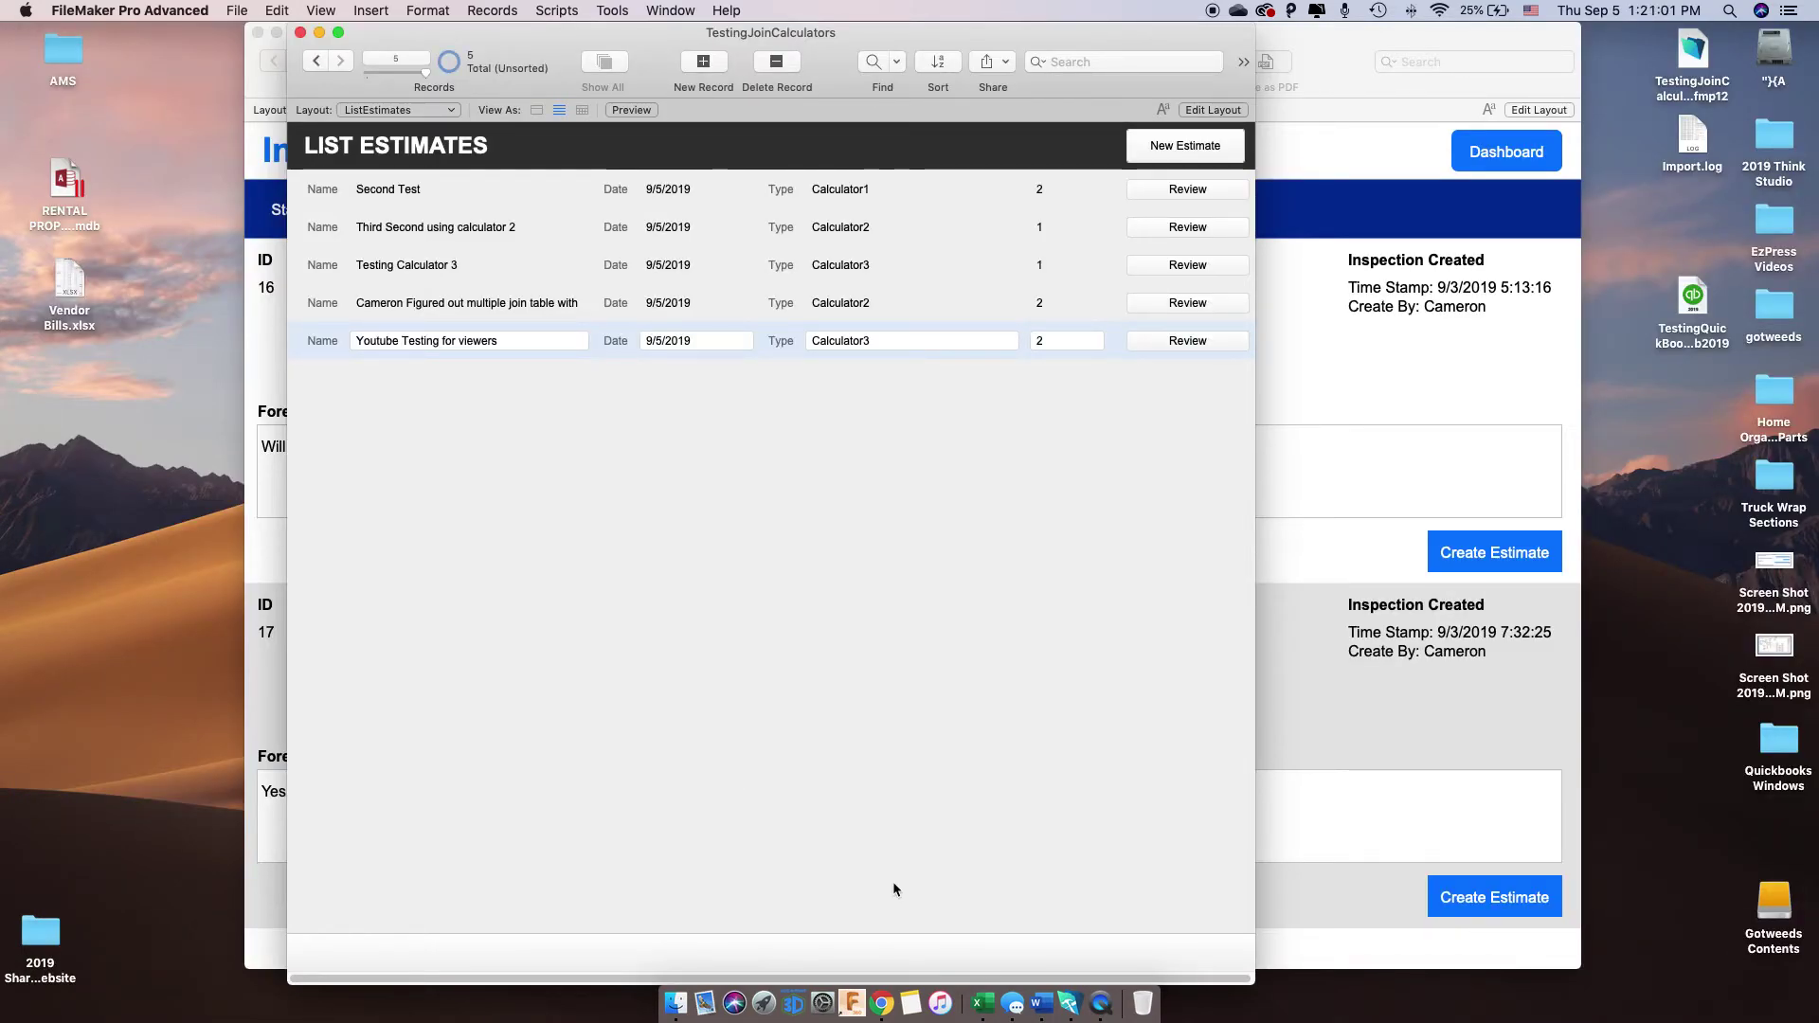